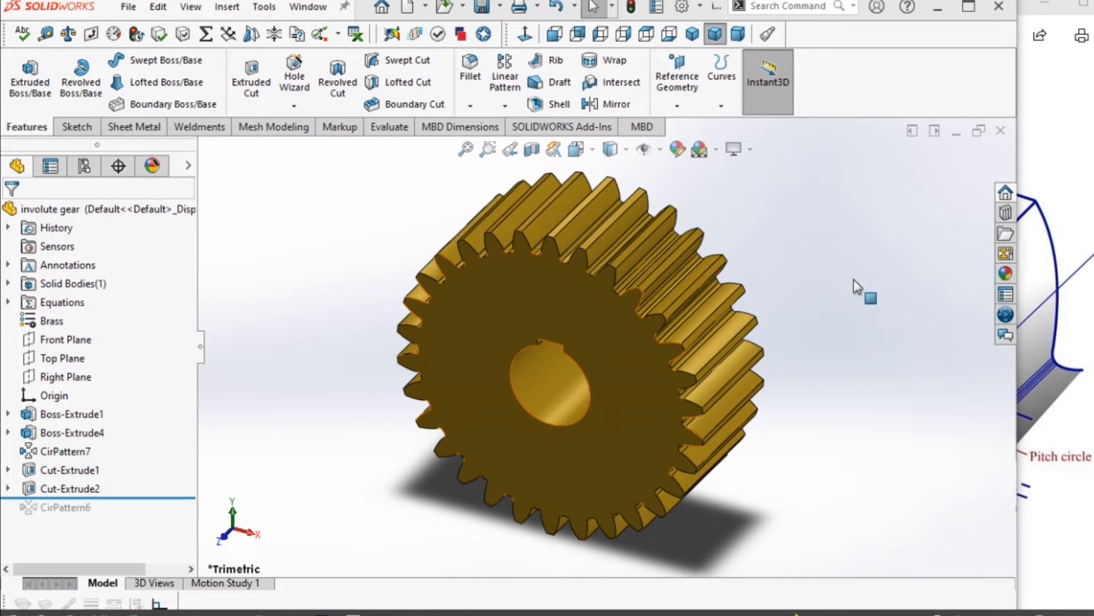
- Examine the finished gear model and the spur gear tooth terminology diagram in Photos, then return to SOLIDWORKS
click(1064, 190)
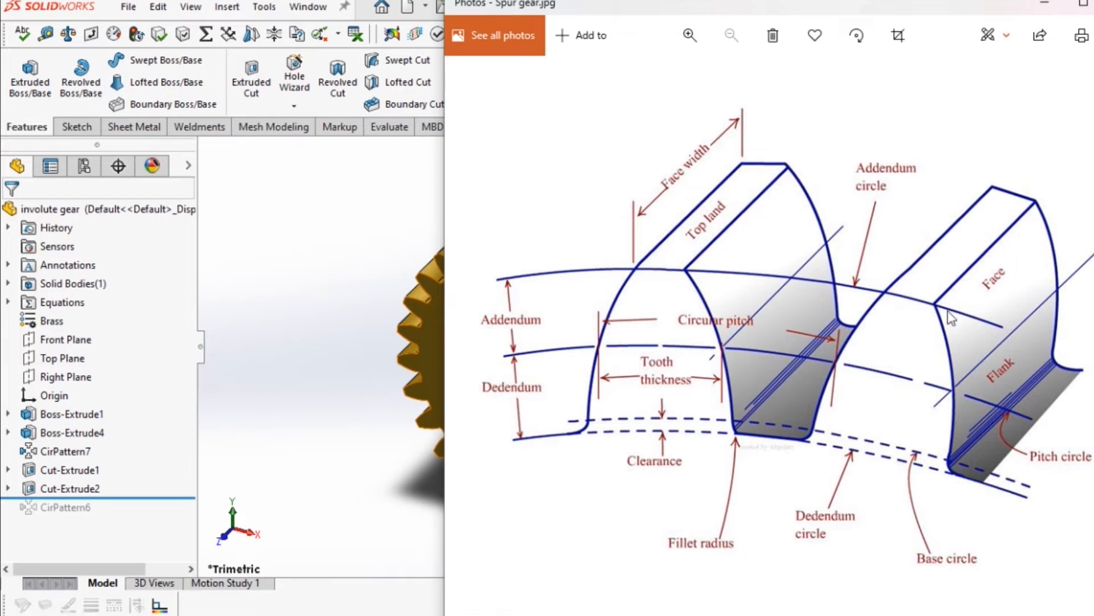
click(399, 365)
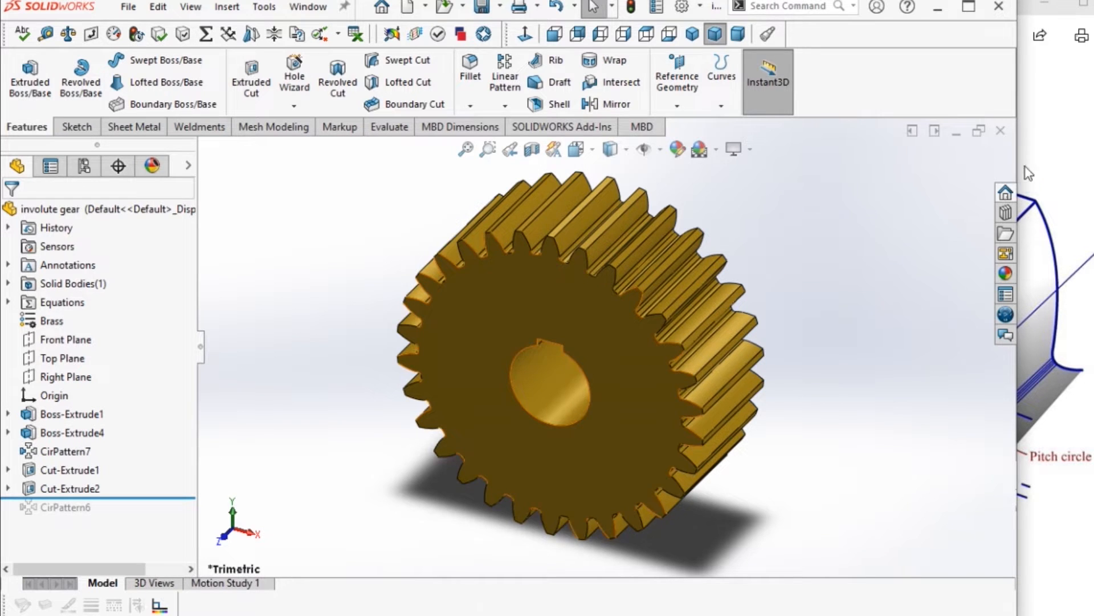
click(1055, 166)
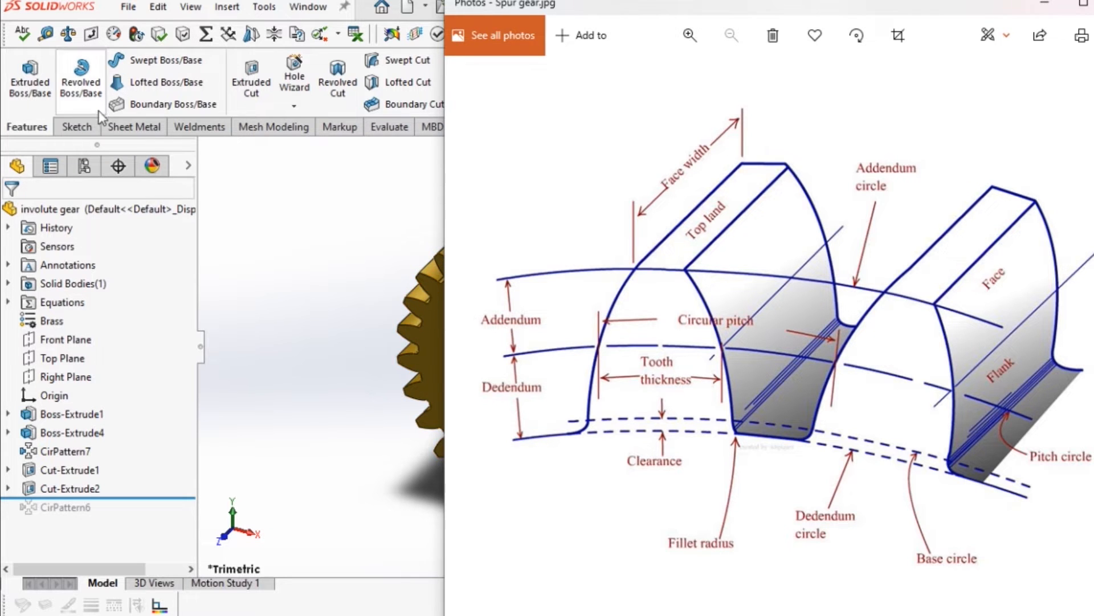
click(261, 300)
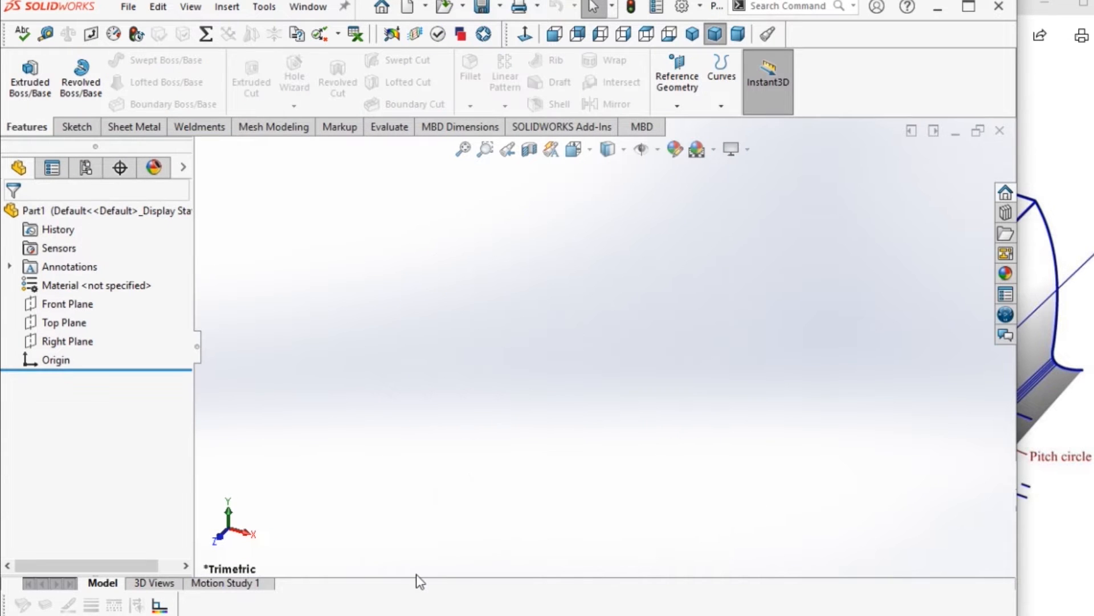
- Sketch a circle about 187 mm in diameter on the Front Plane, centred on the origin
click(68, 304)
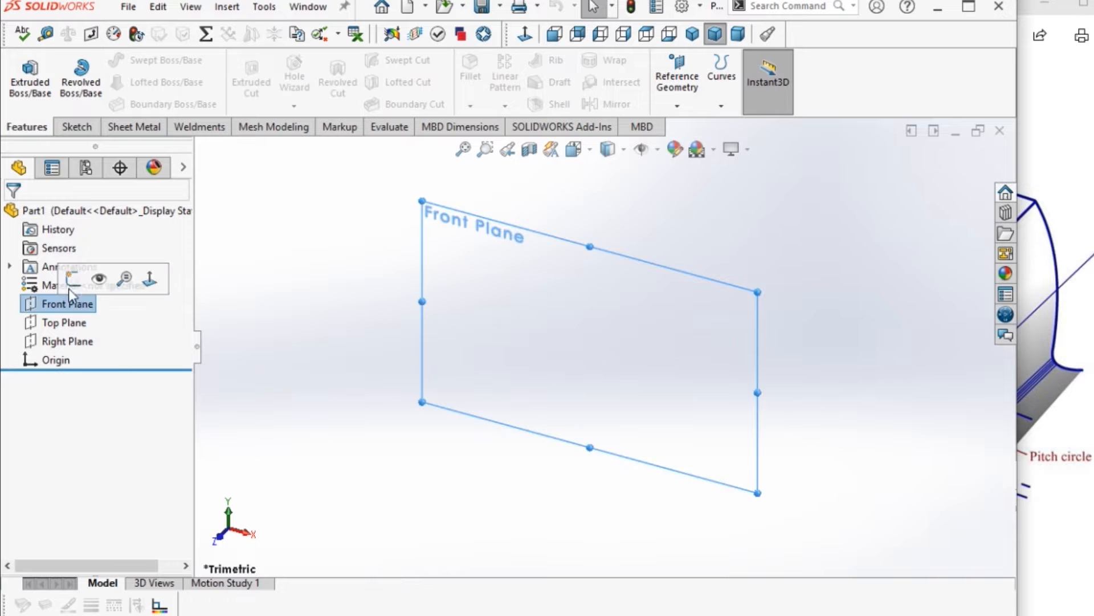
click(75, 279)
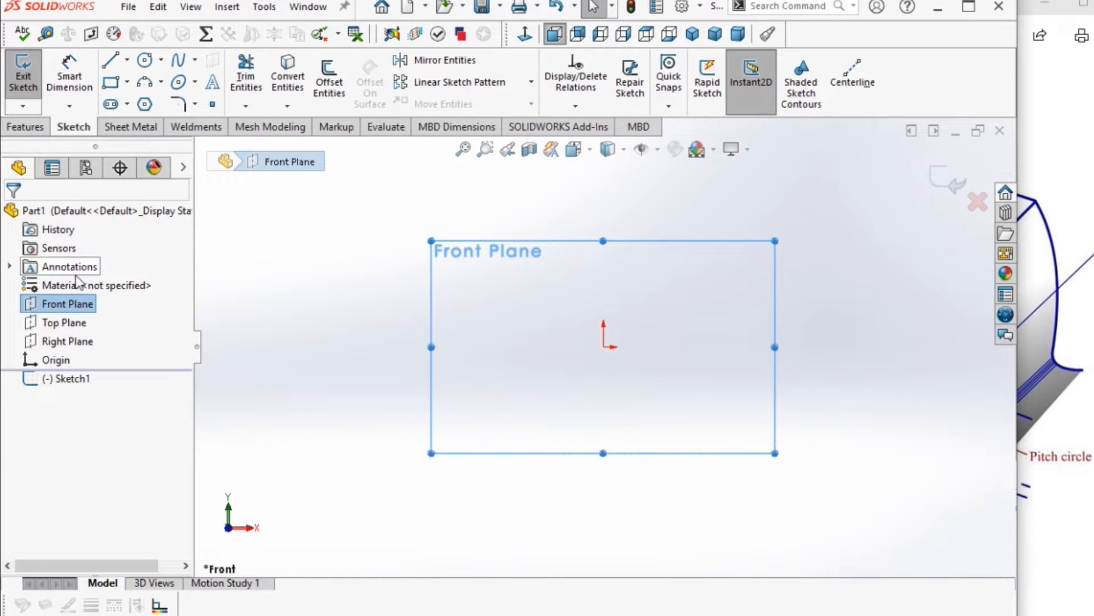
click(144, 60)
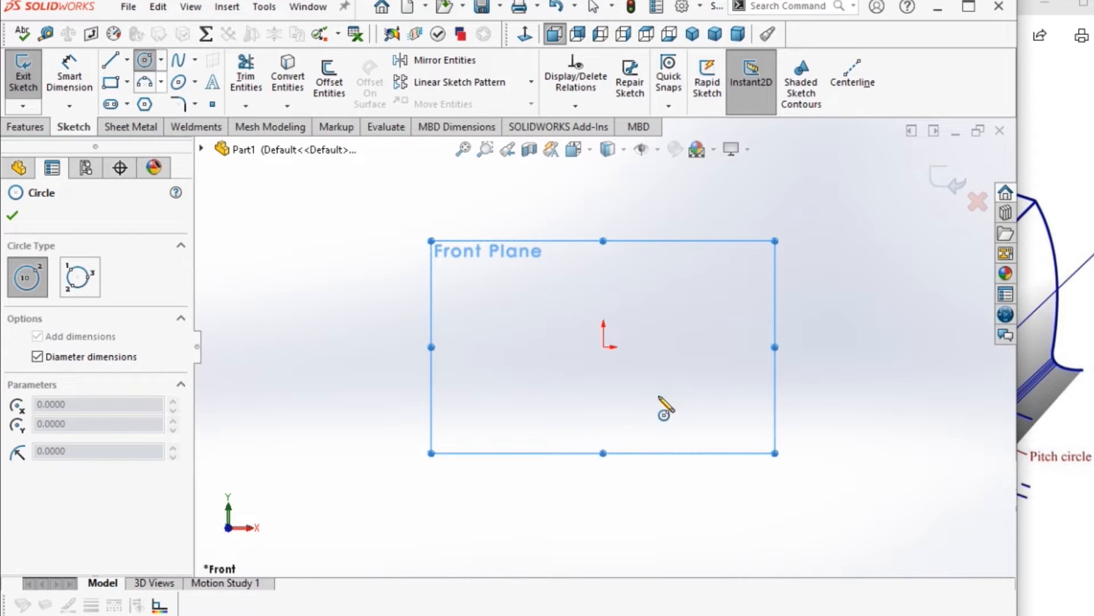
click(603, 346)
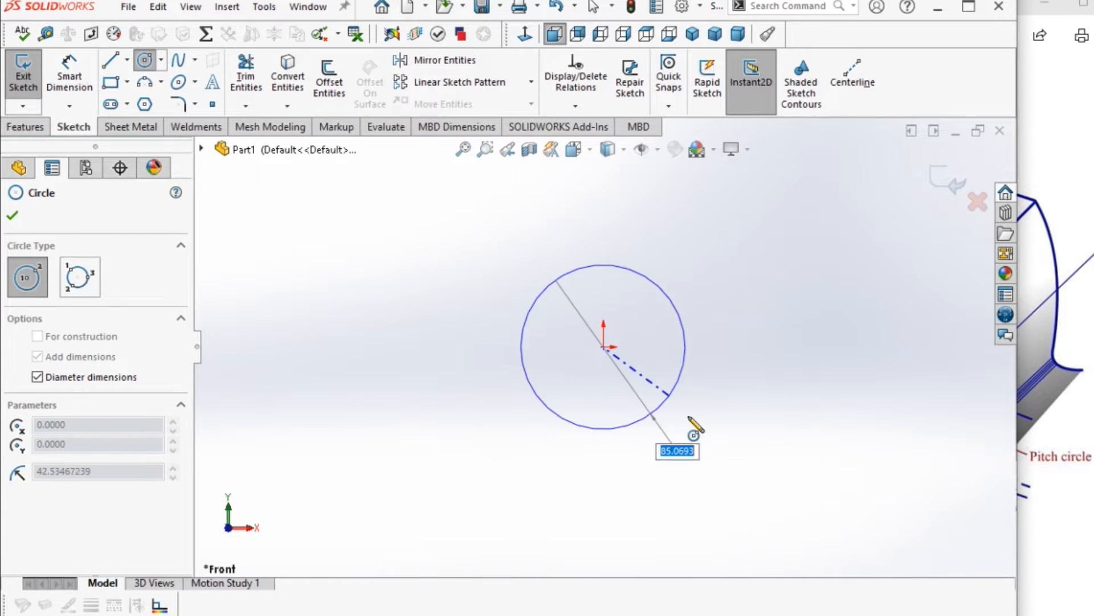
click(737, 473)
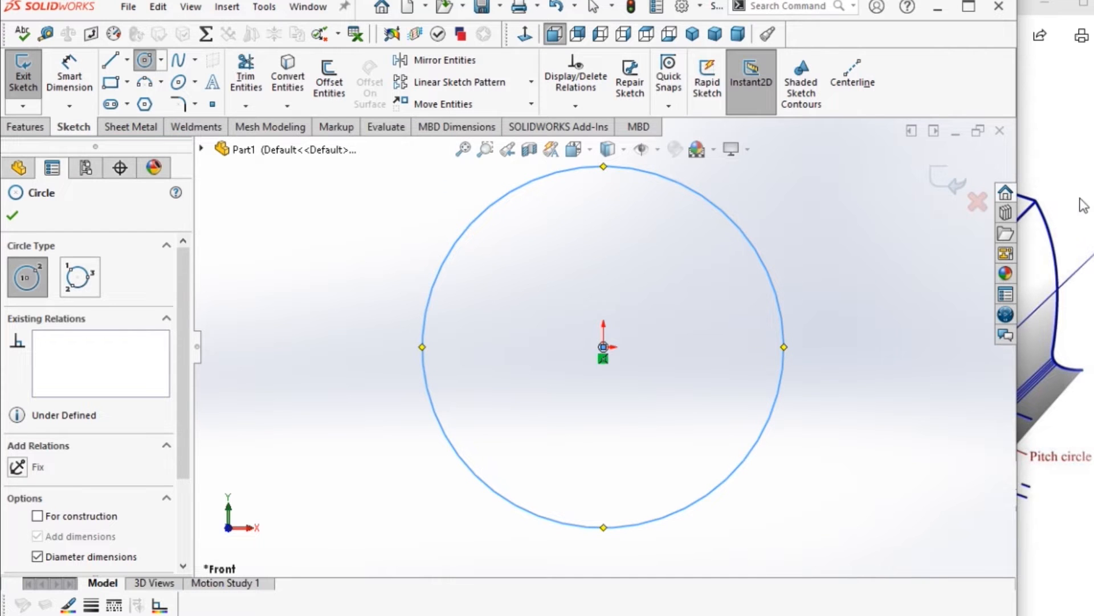
- Consult the spur gear diagram and dimension the sketched circle's diameter at 165 mm
click(1053, 174)
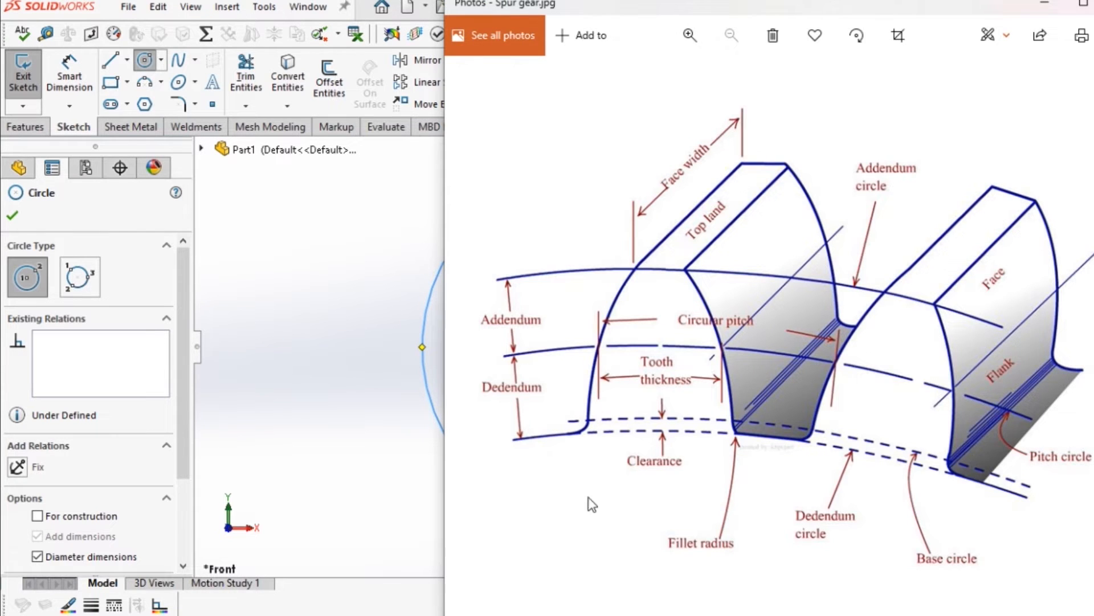
key(Escape)
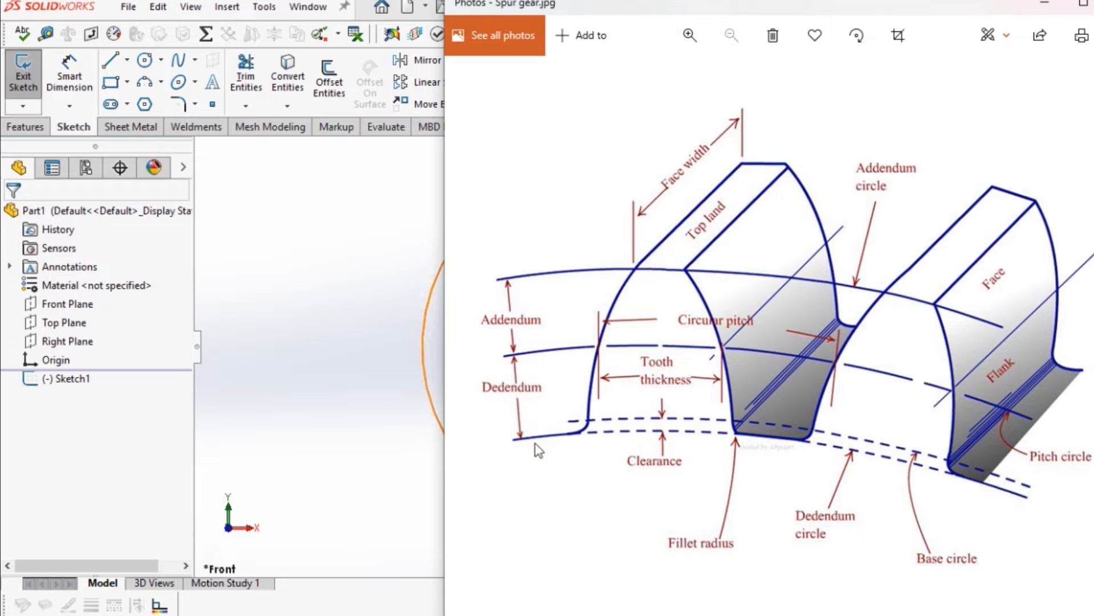
click(367, 452)
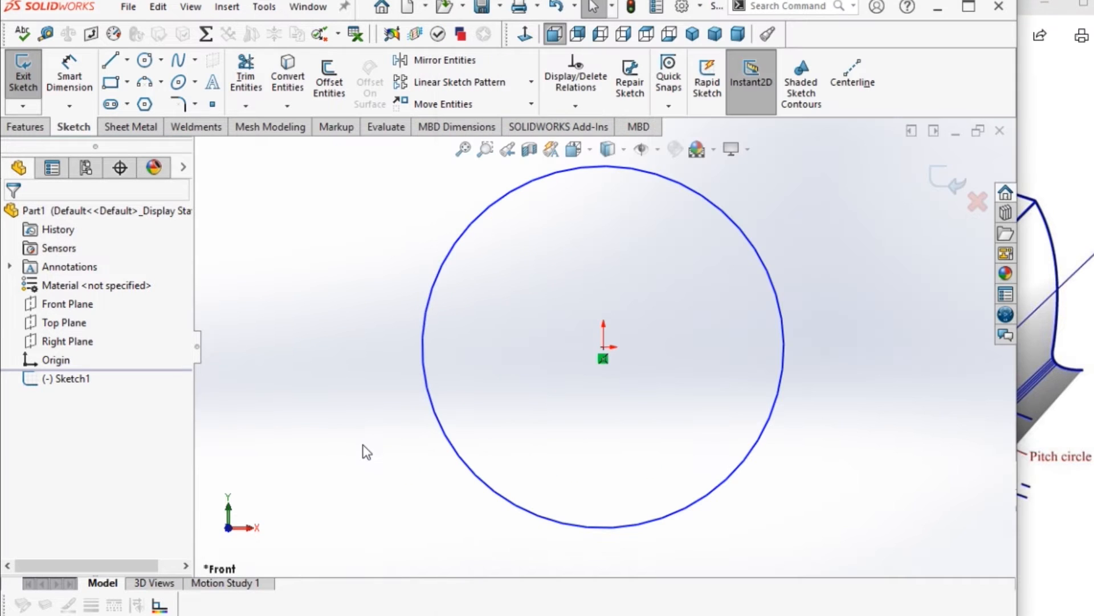
click(72, 81)
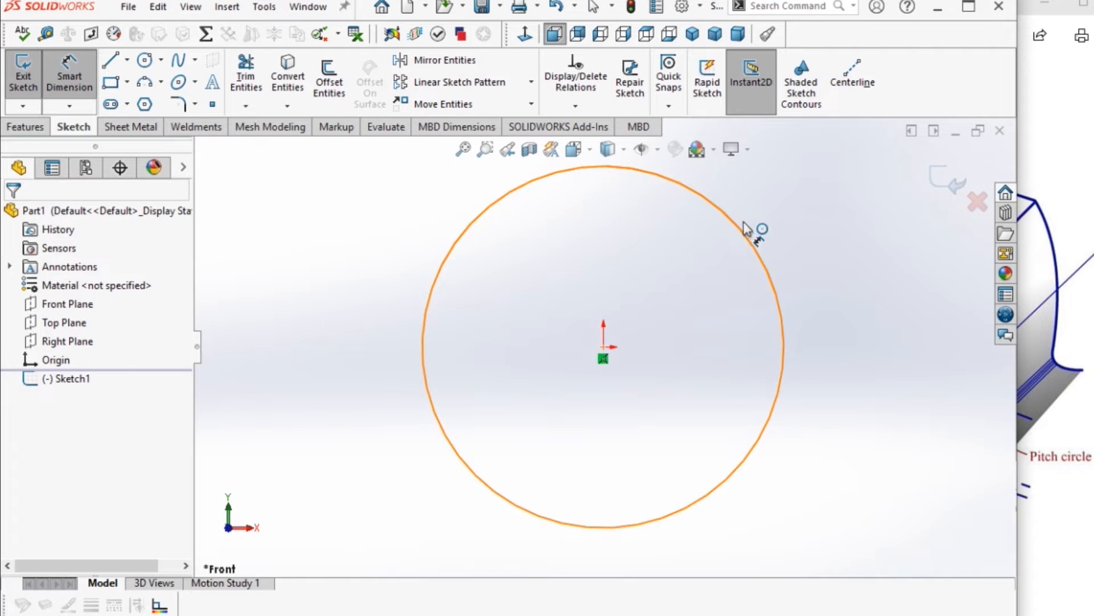
click(744, 239)
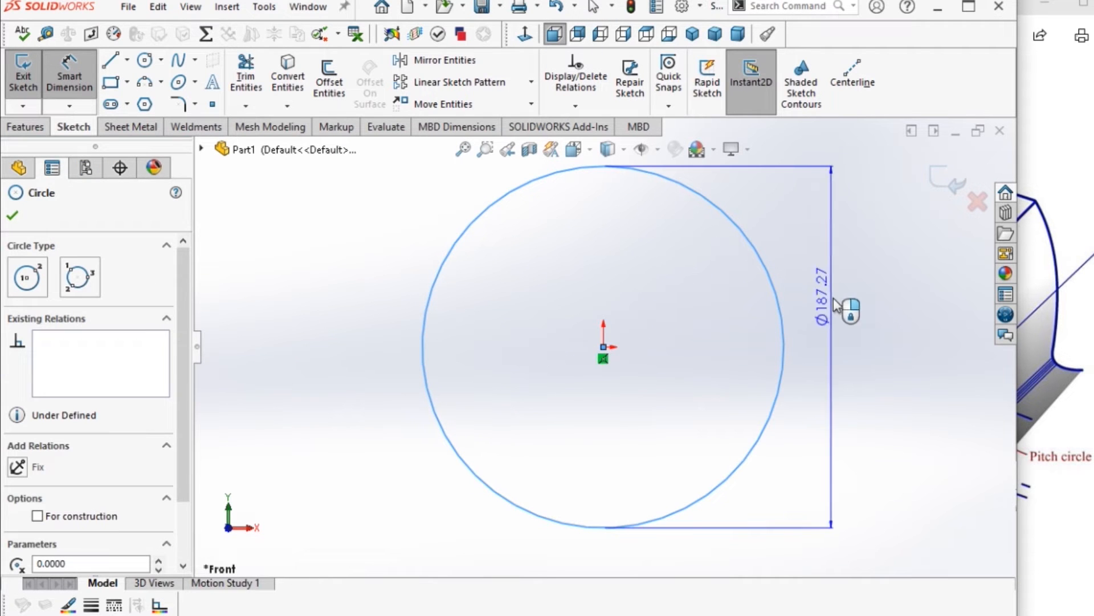
click(852, 344)
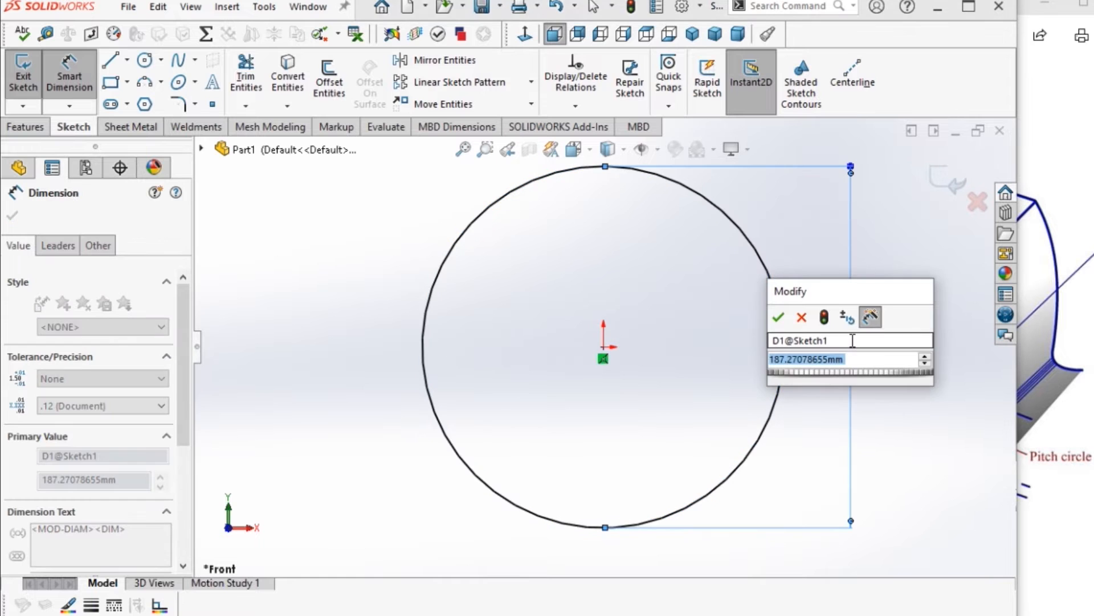
text(165)
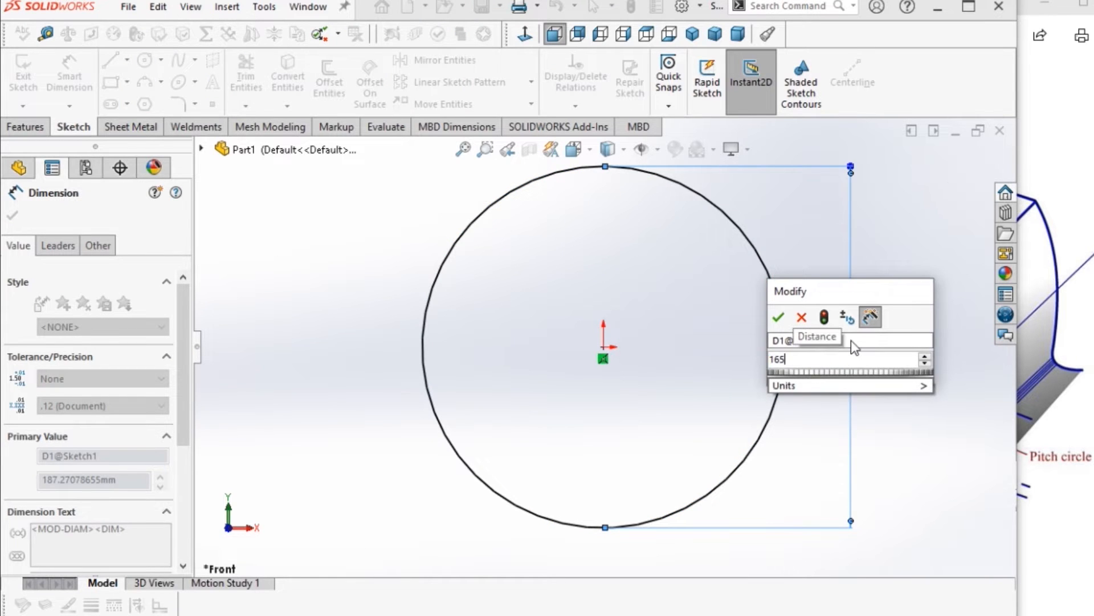
key(Return)
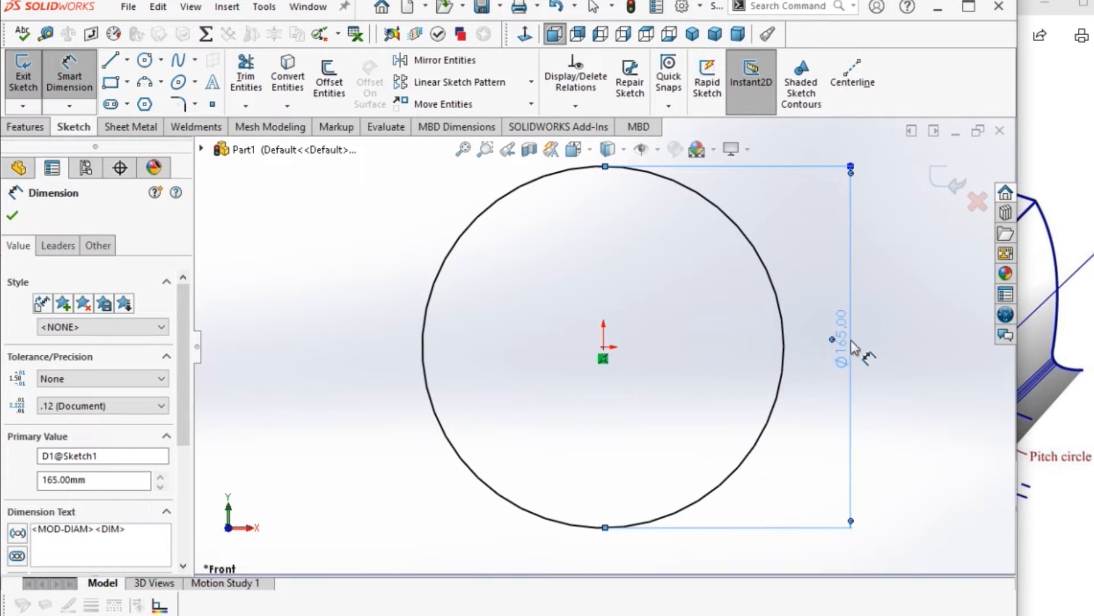
- Extrude the 165 mm circle as a blind boss with a depth of 12*6, giving 72 mm
click(23, 128)
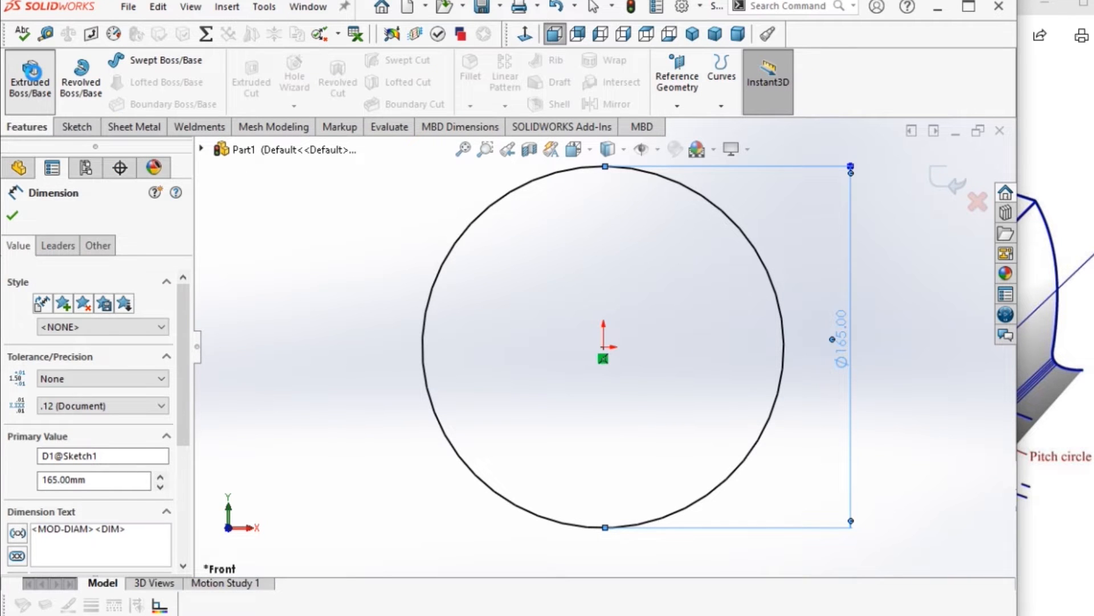
click(31, 71)
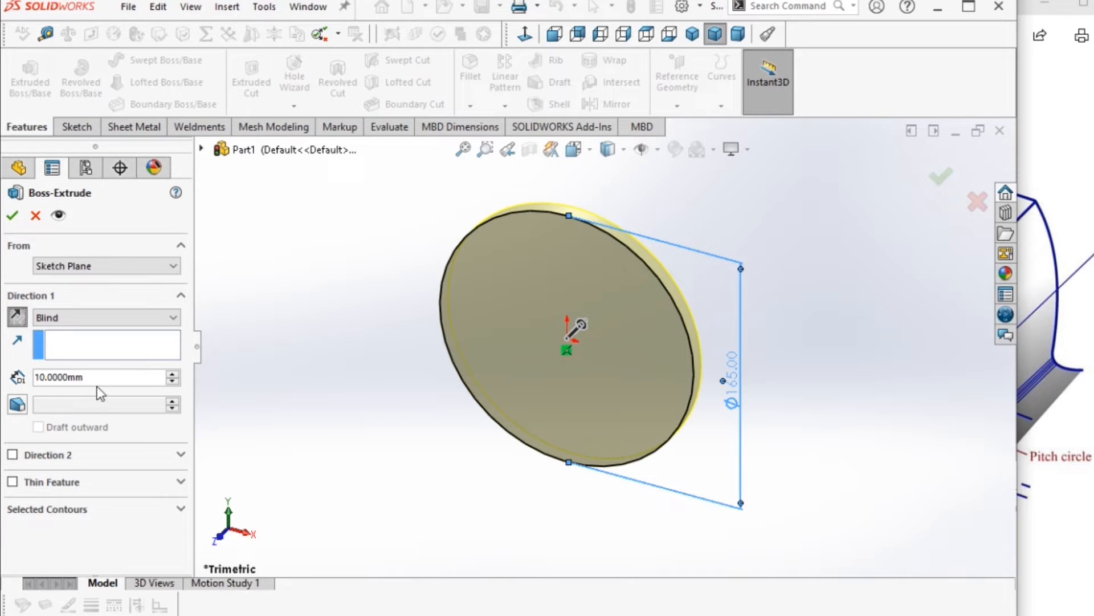
click(101, 381)
key(BackSpace)
key(BackSpace)
key(BackSpace)
key(BackSpace)
key(BackSpace)
key(BackSpace)
key(BackSpace)
key(BackSpace)
key(BackSpace)
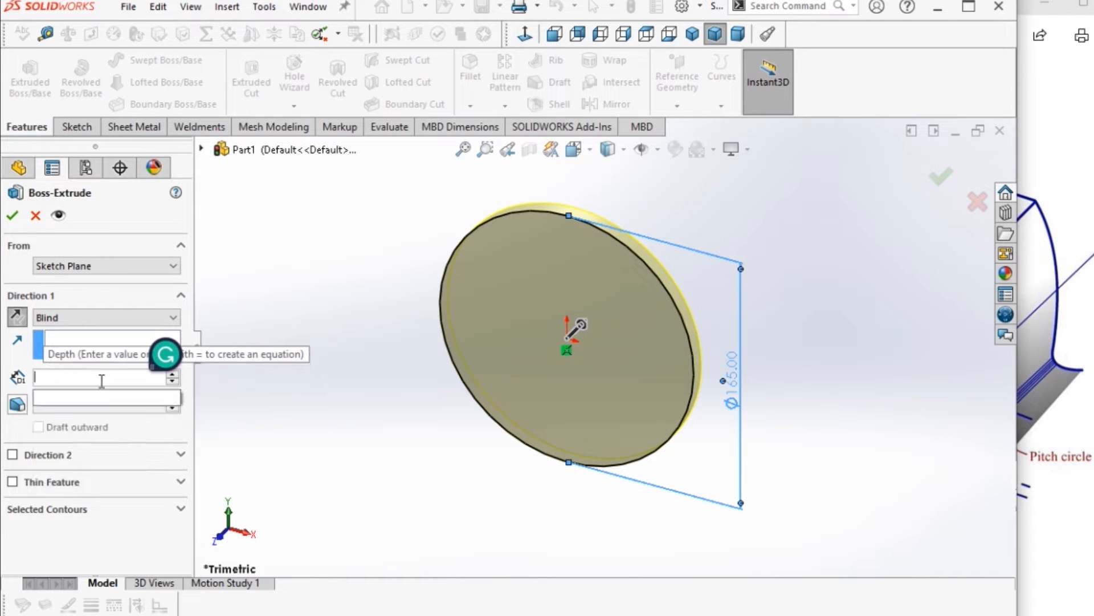
text(12)
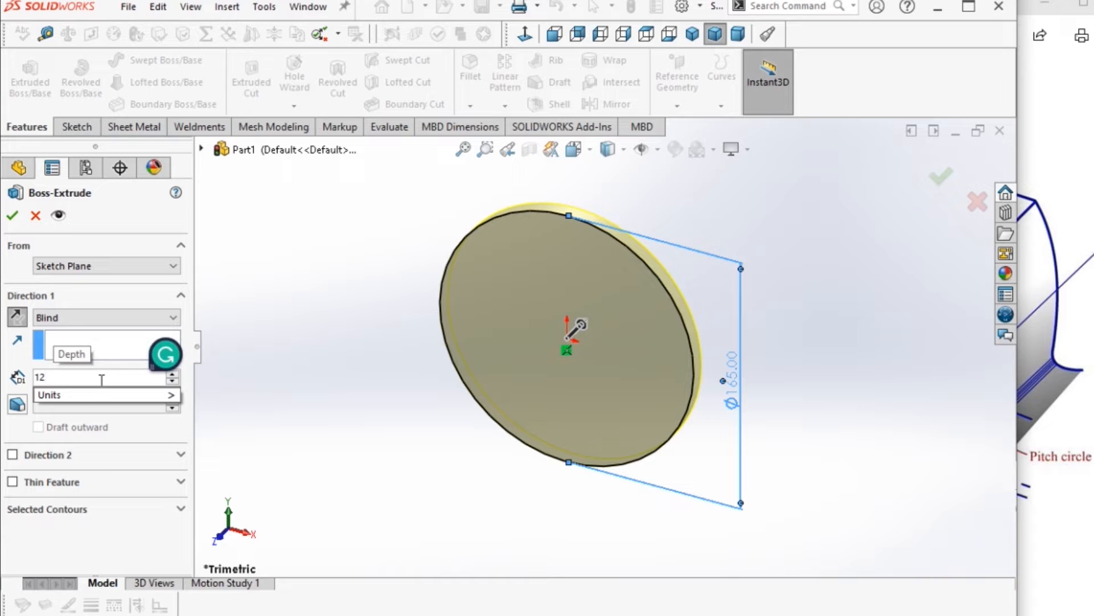
text(*)
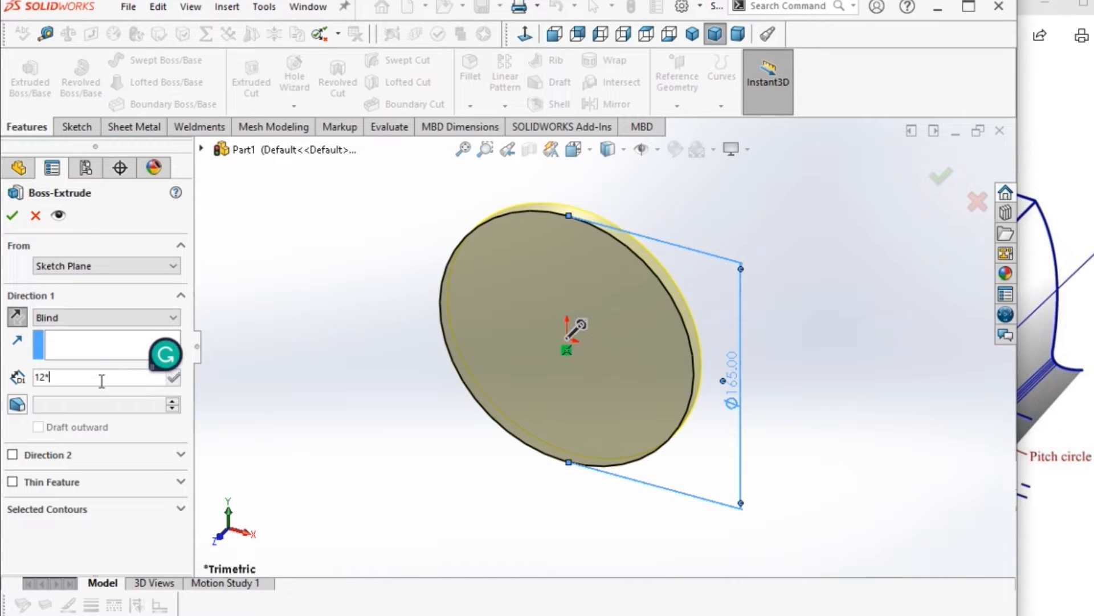
text(6)
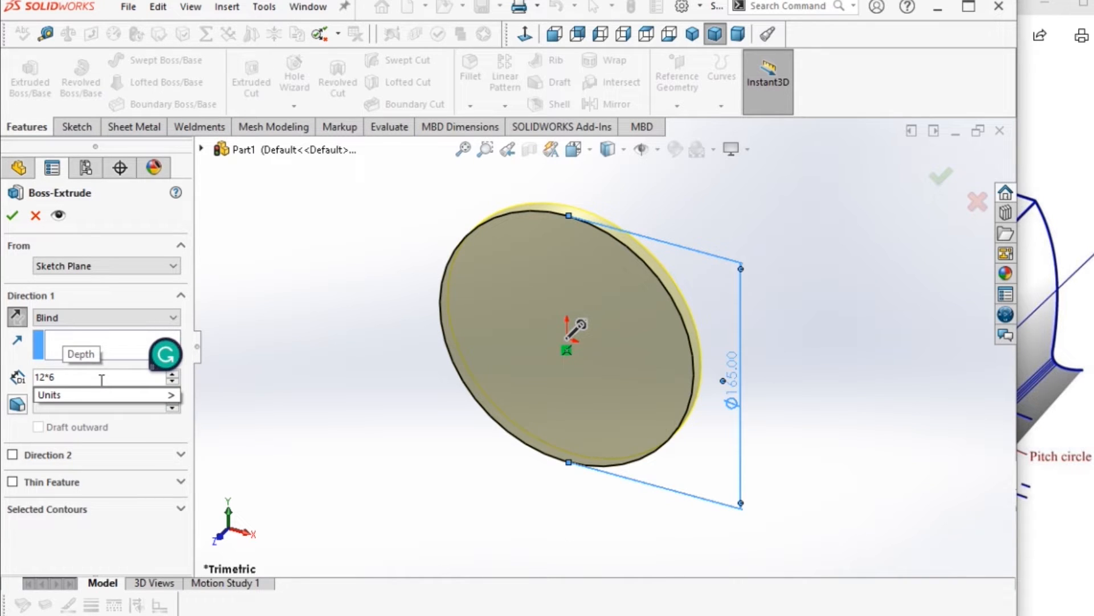
key(Return)
click(12, 216)
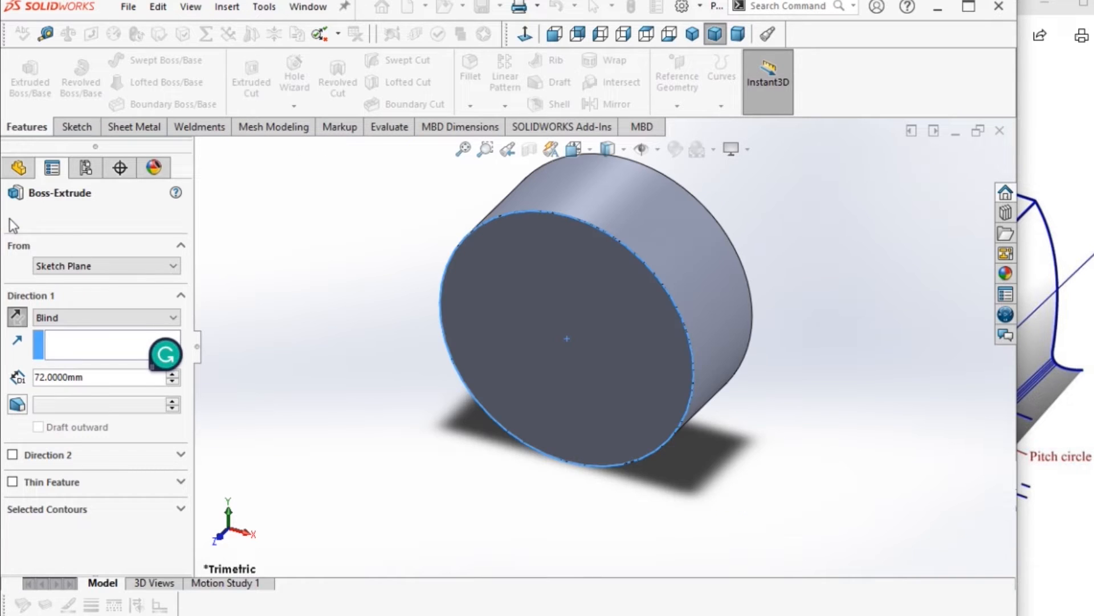
- Open a new sketch on the cylinder's front face and consult the spur gear diagram for the gear circles
click(528, 288)
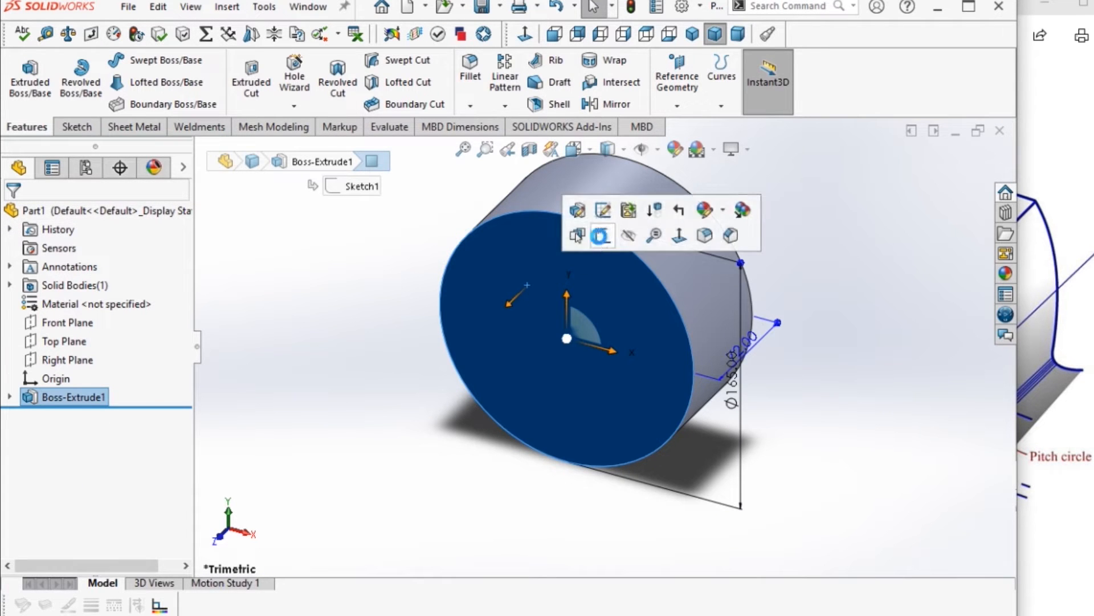
click(599, 236)
key(alt+Tab)
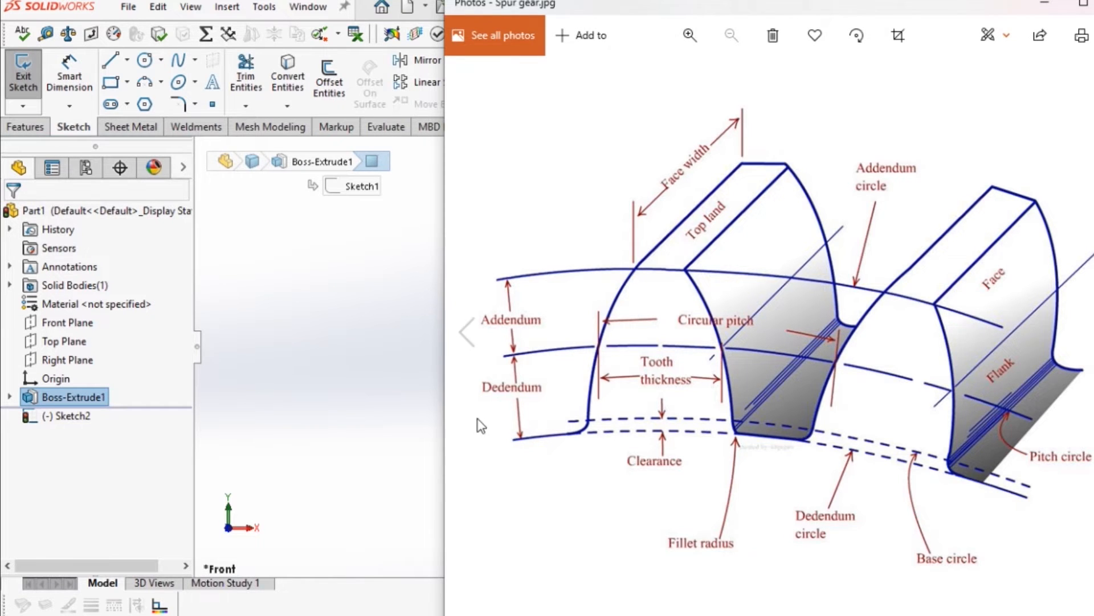
click(433, 325)
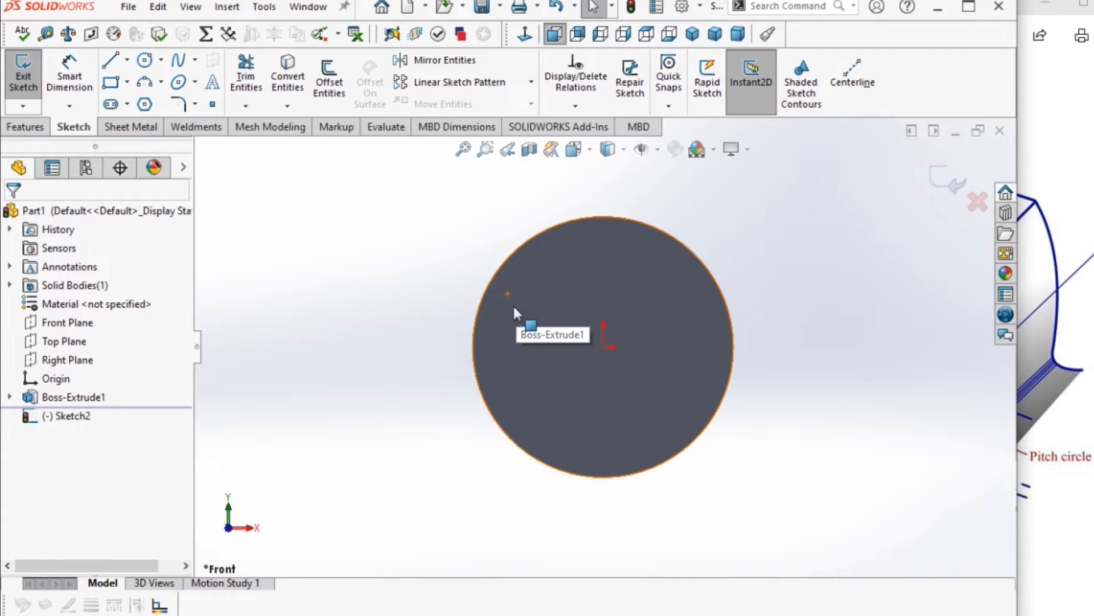
- Sketch three concentric circles around the cylinder, centred on the origin, with the outermost about 282 mm in diameter
click(145, 61)
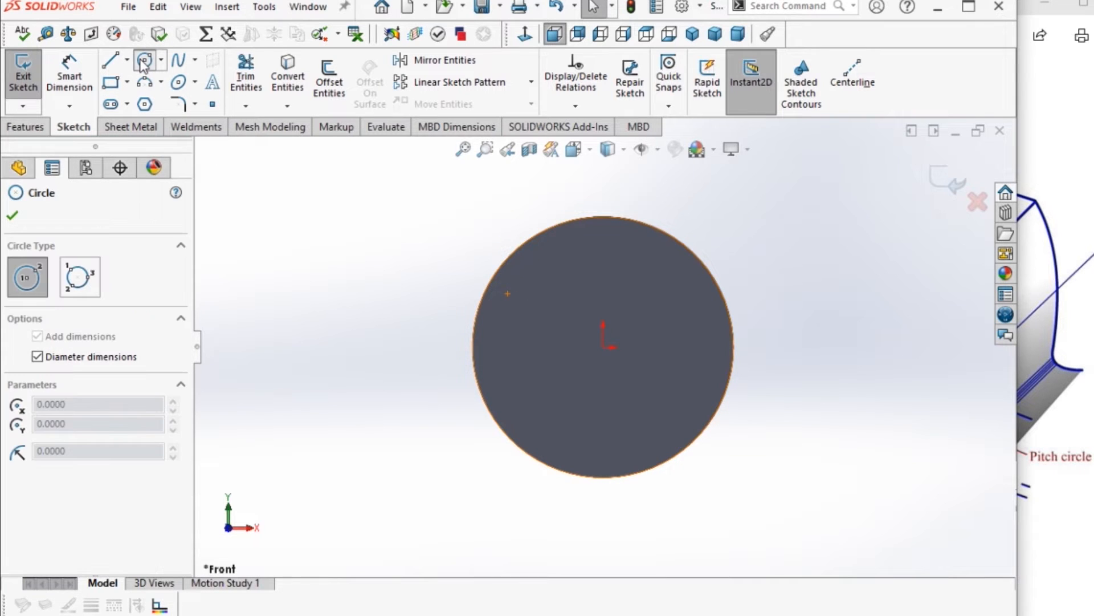
click(604, 346)
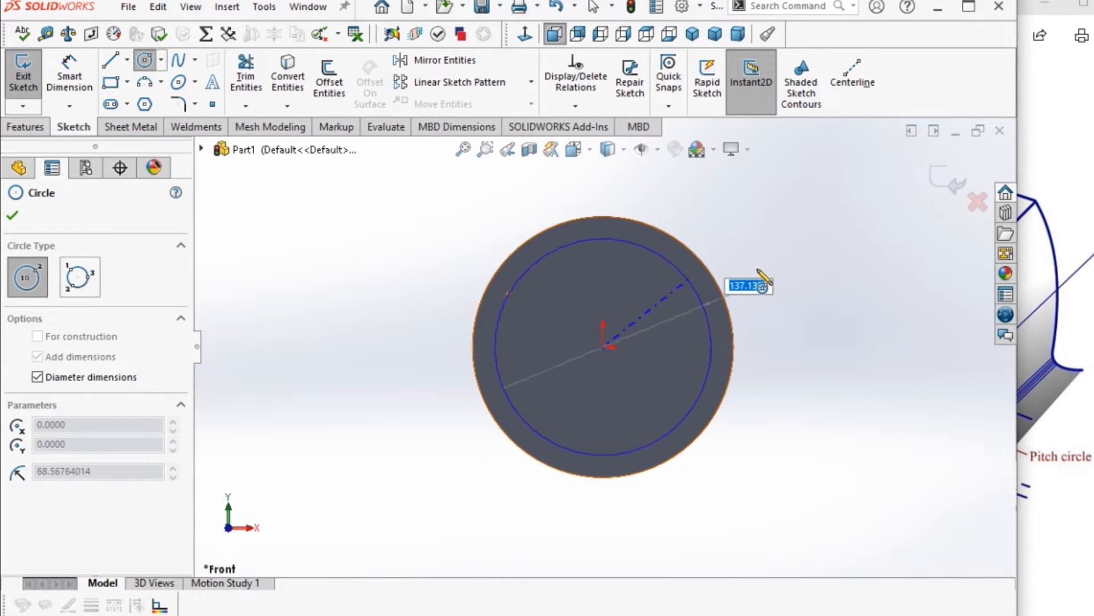
click(746, 282)
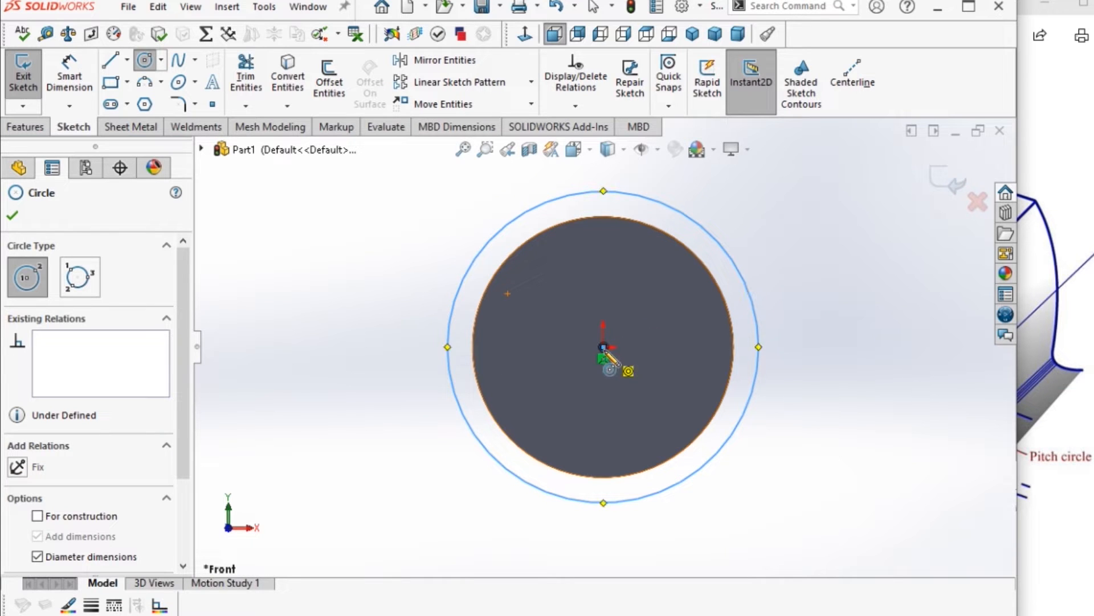
click(604, 347)
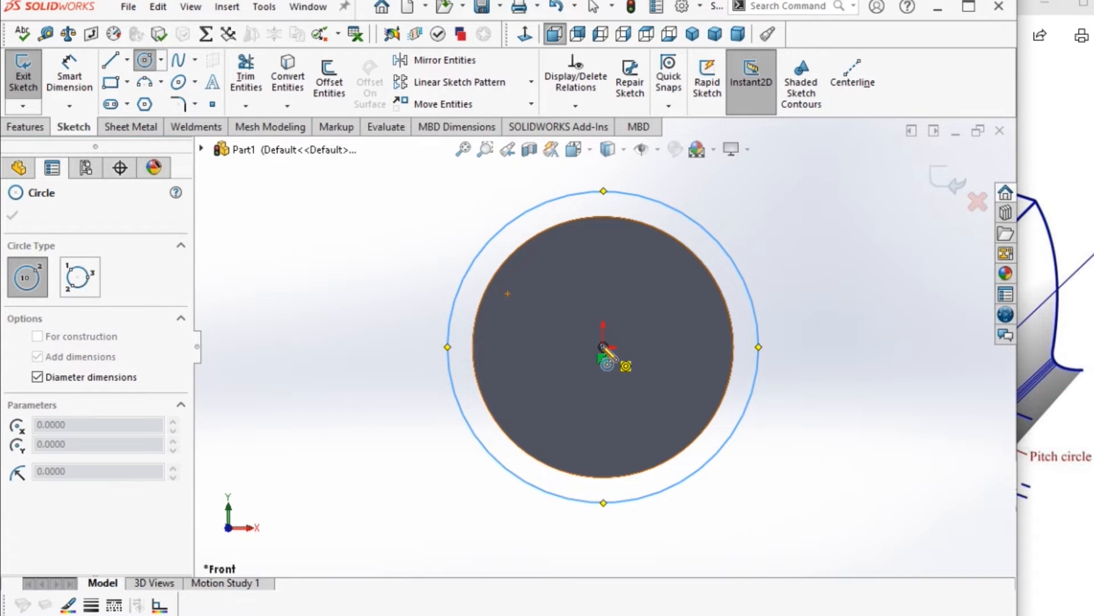
click(776, 255)
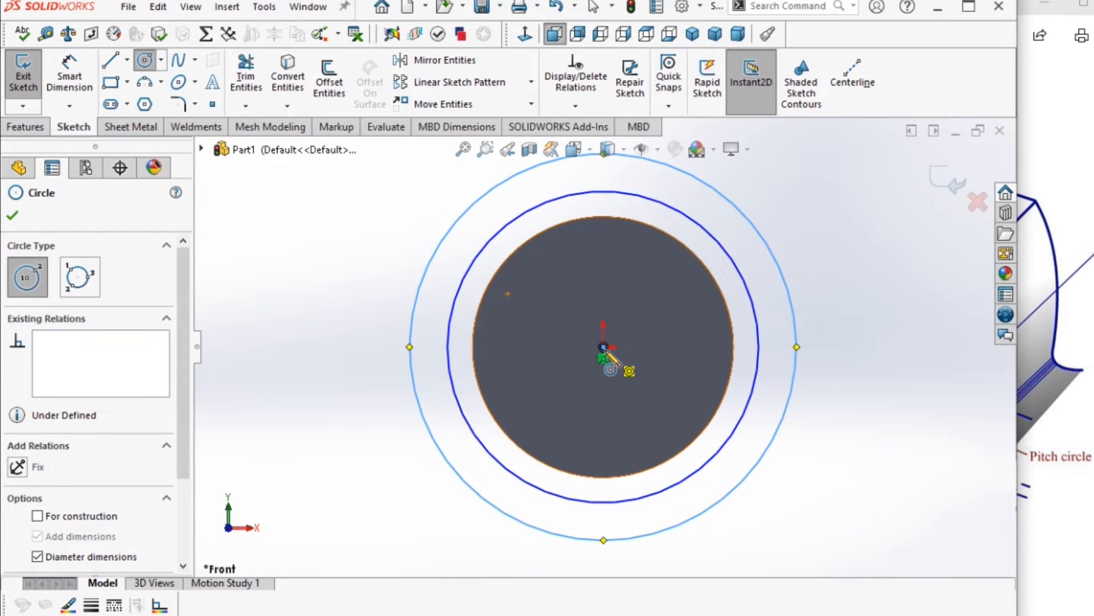
click(604, 347)
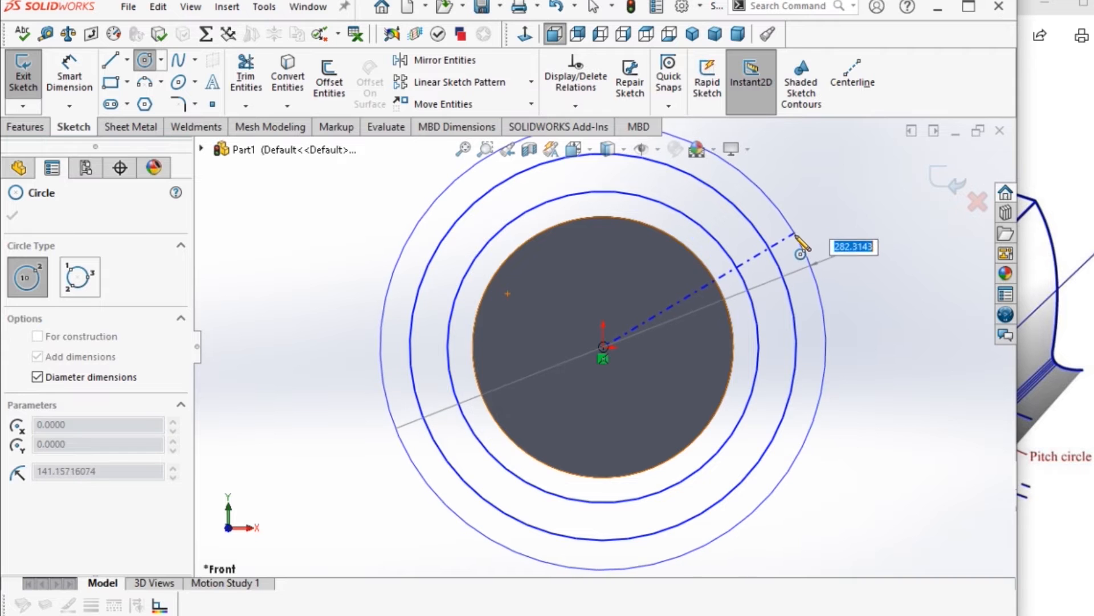
click(801, 246)
key(f)
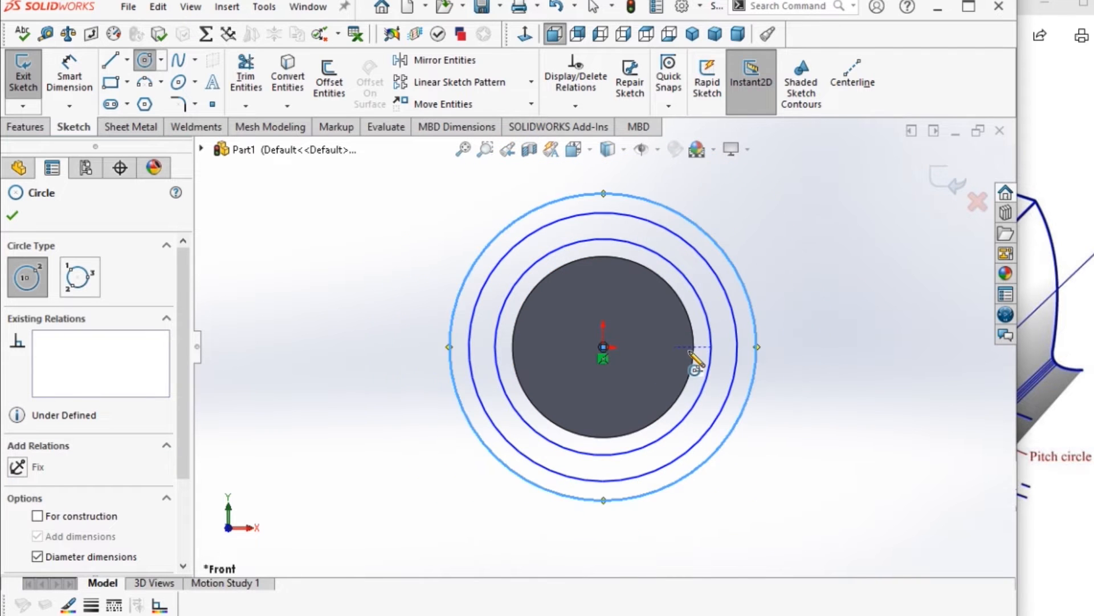
key(Escape)
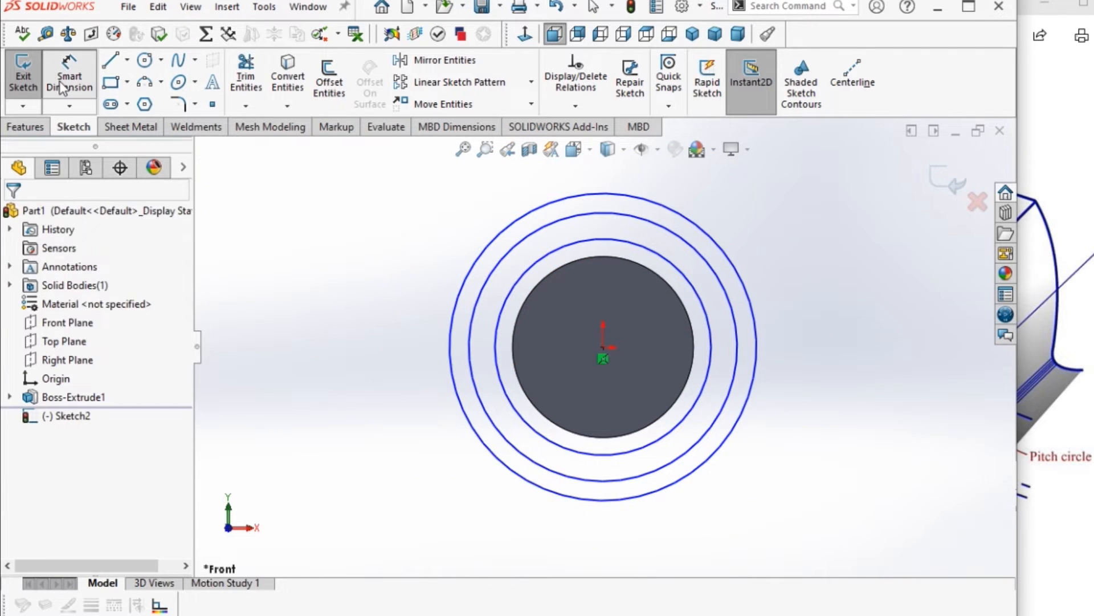
- Dimension the innermost sketched circle's diameter at 169.145 mm
click(64, 87)
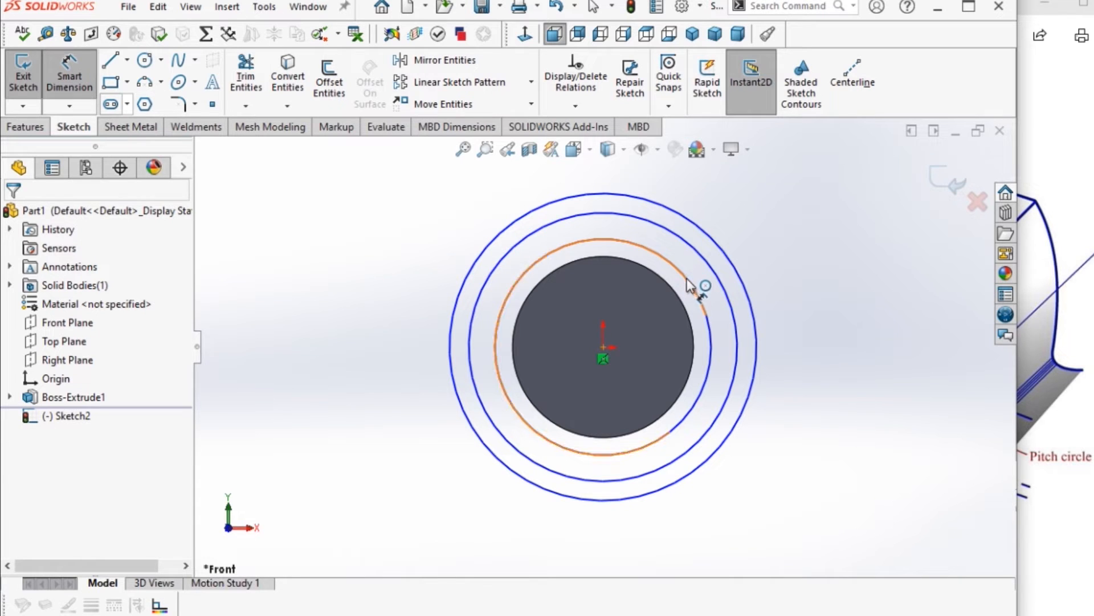
click(707, 302)
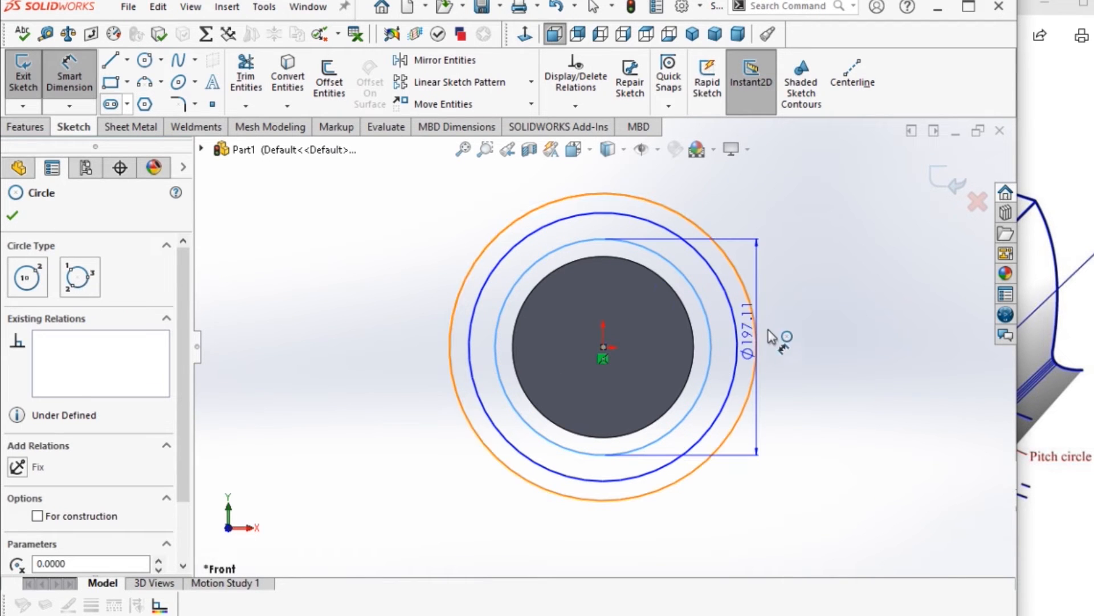
click(822, 366)
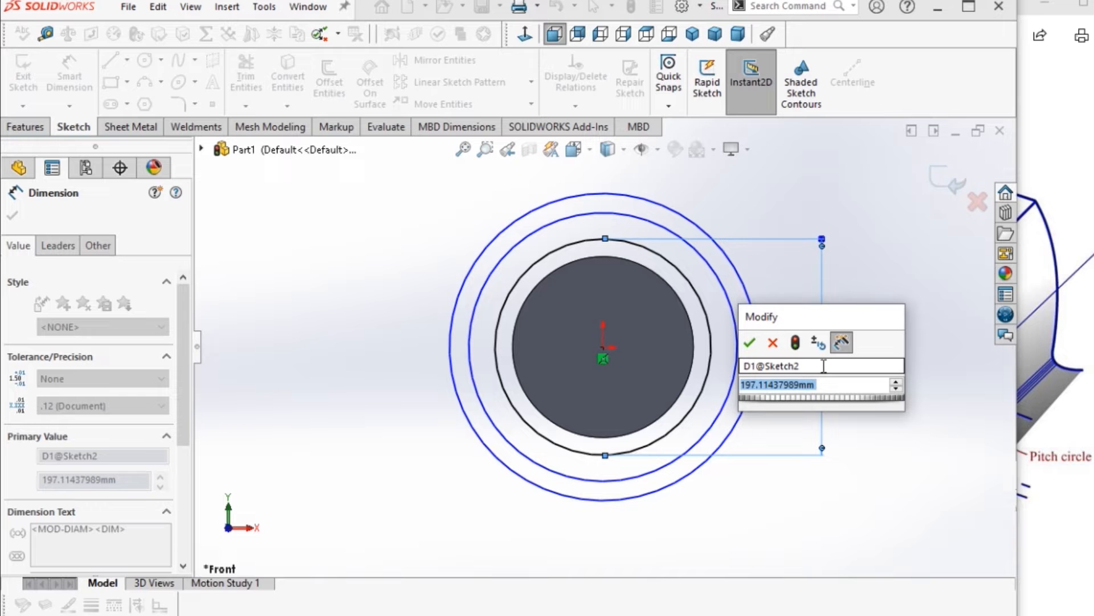
text(16)
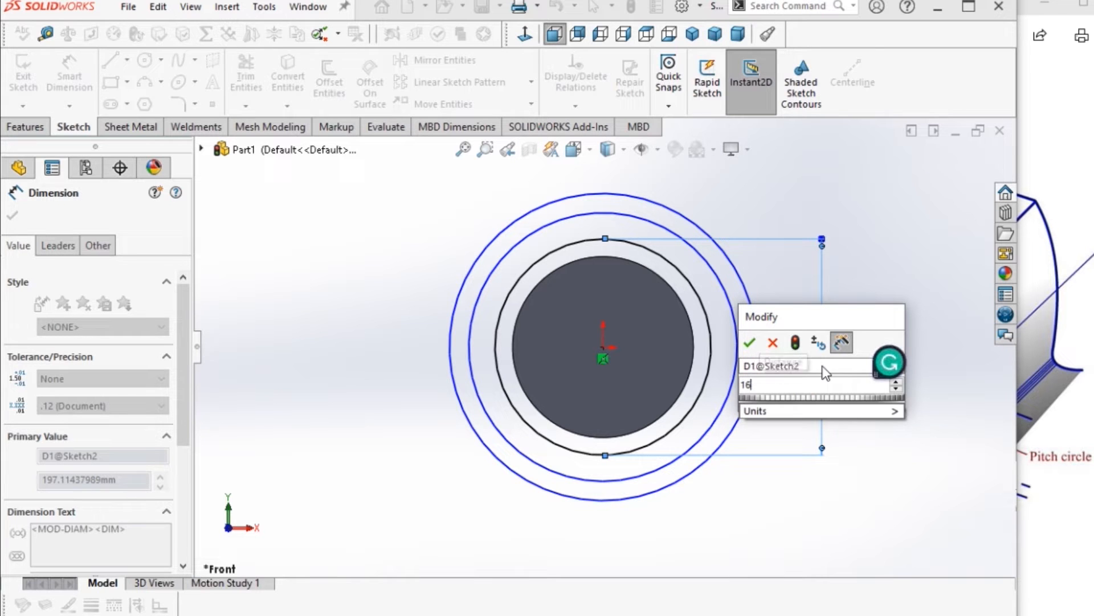
text(9.145)
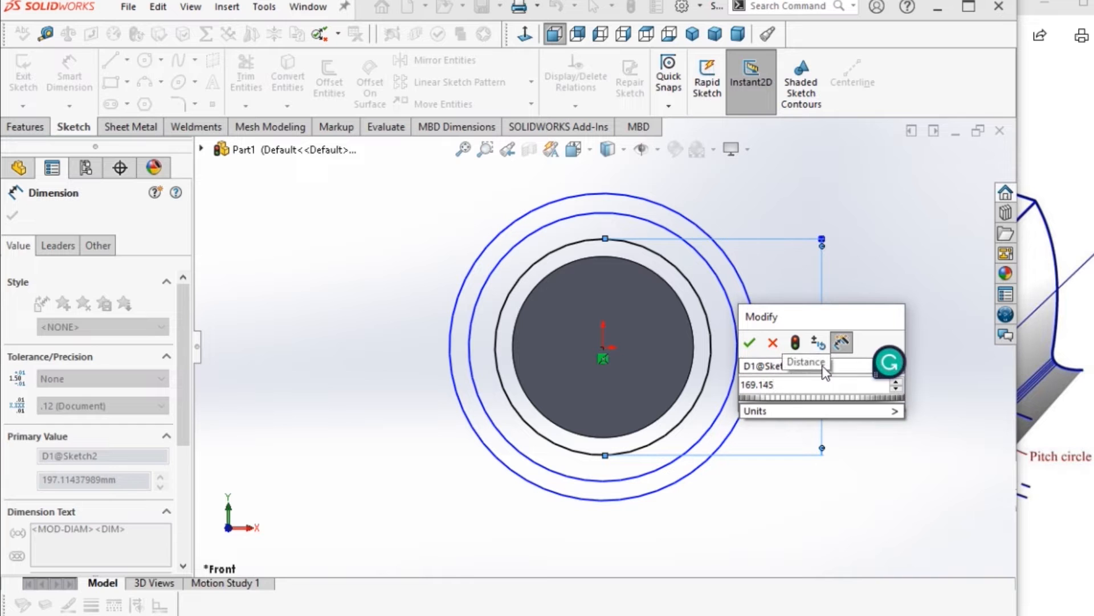
key(Return)
- Dimension the middle sketched circle's diameter at 180 mm
click(684, 334)
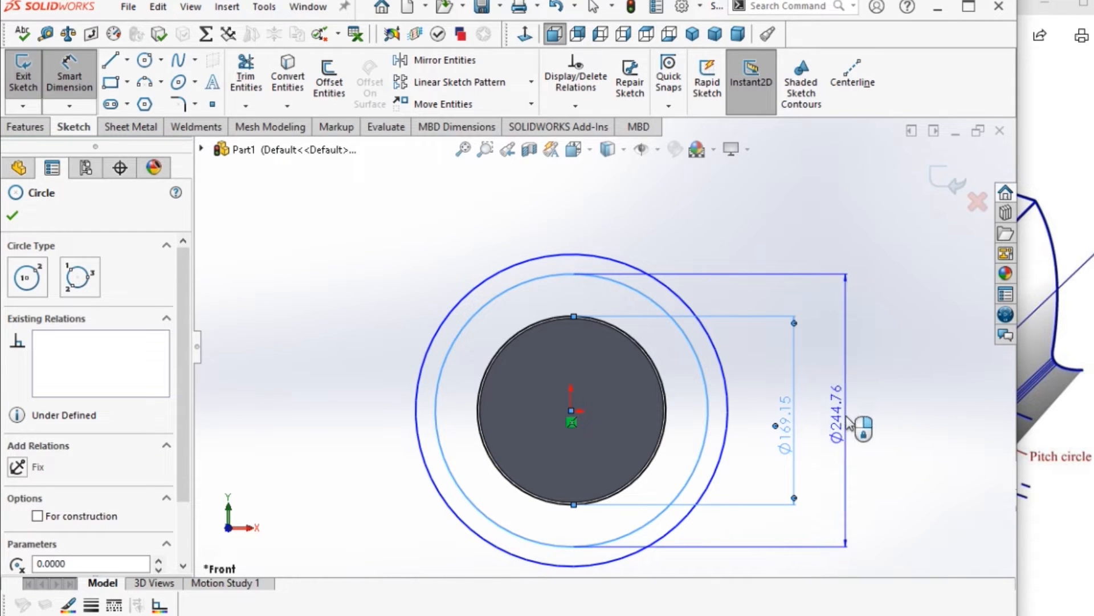
click(847, 420)
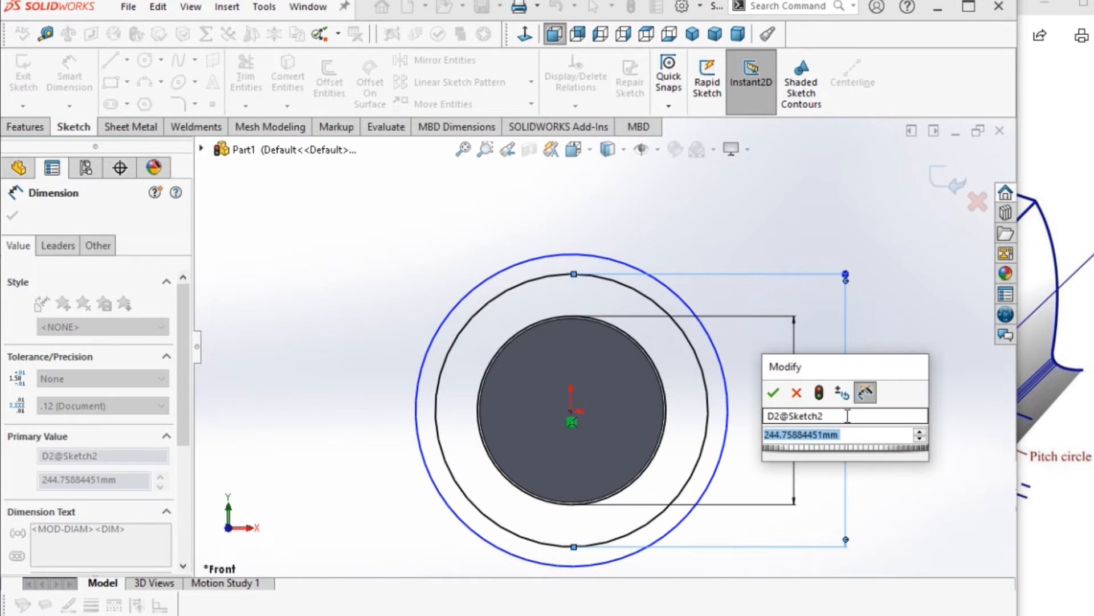
text(180)
key(Return)
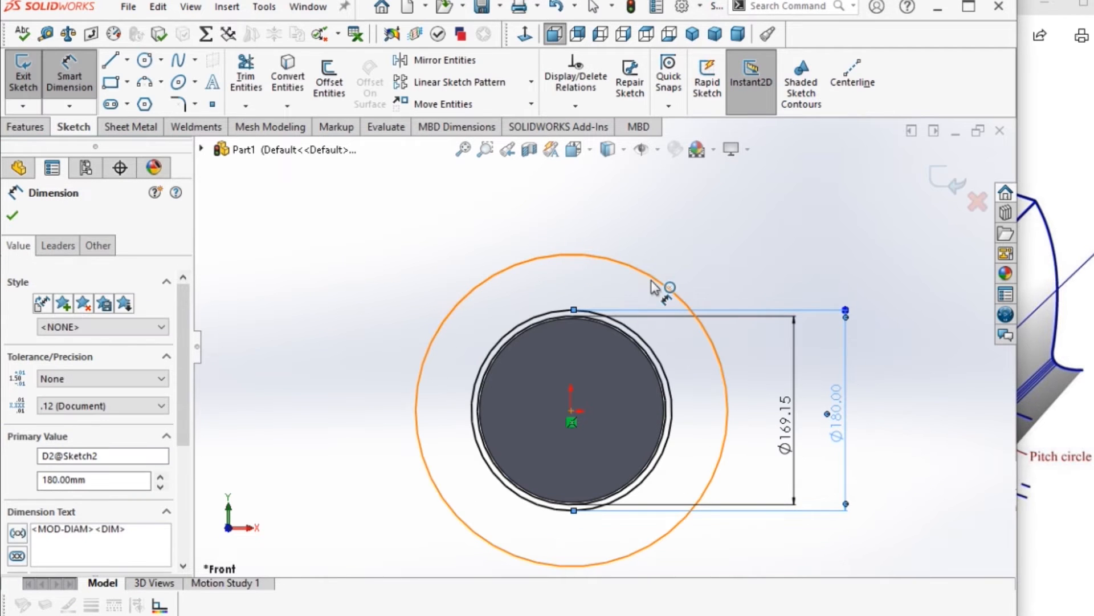
- Dimension the outermost sketched circle's diameter at 192 mm and finish dimensioning
click(650, 280)
click(650, 282)
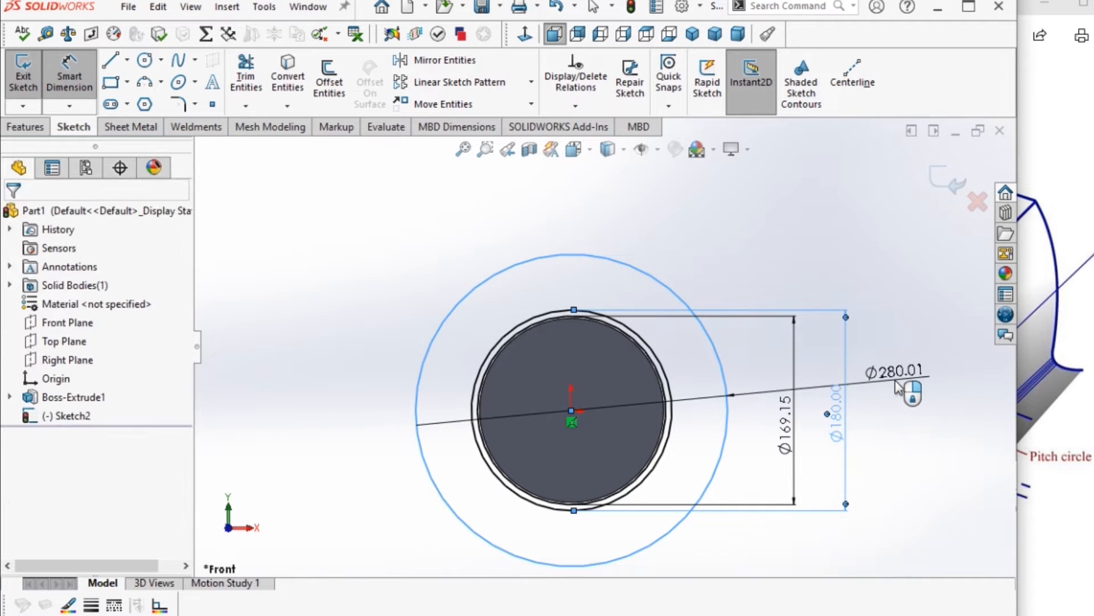
click(896, 385)
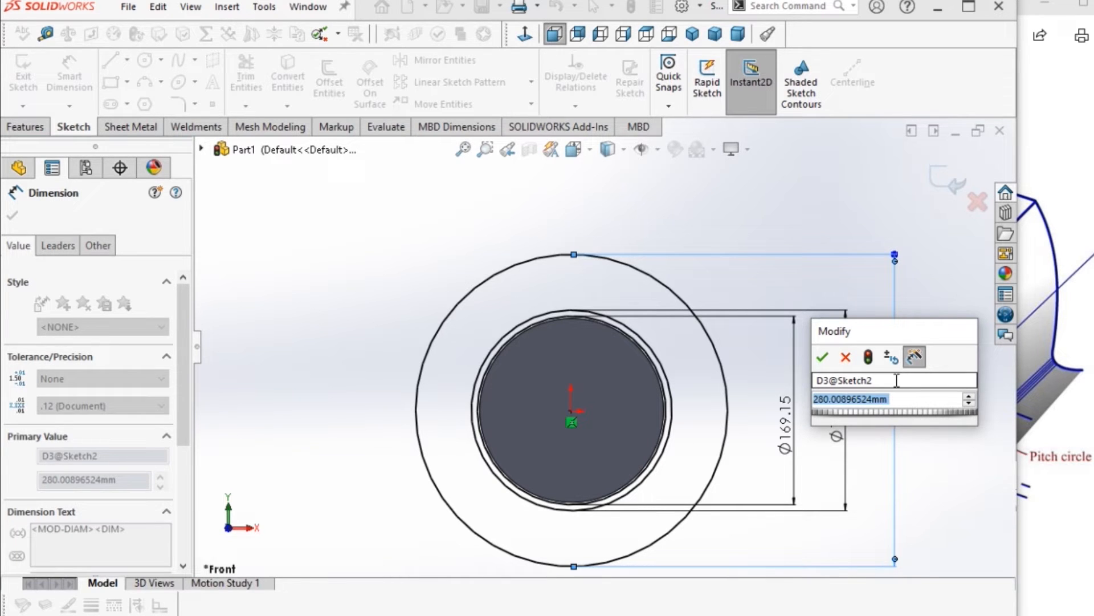
text(192.00mm)
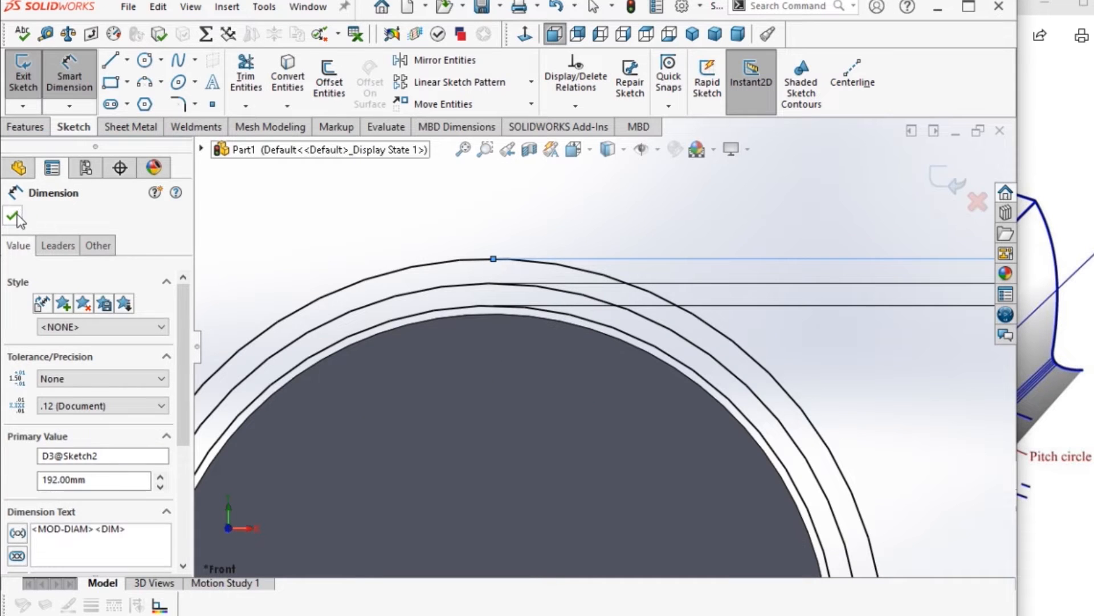
click(14, 216)
- Select all three concentric circles together and convert them to construction geometry
scroll(541, 299, down, 1)
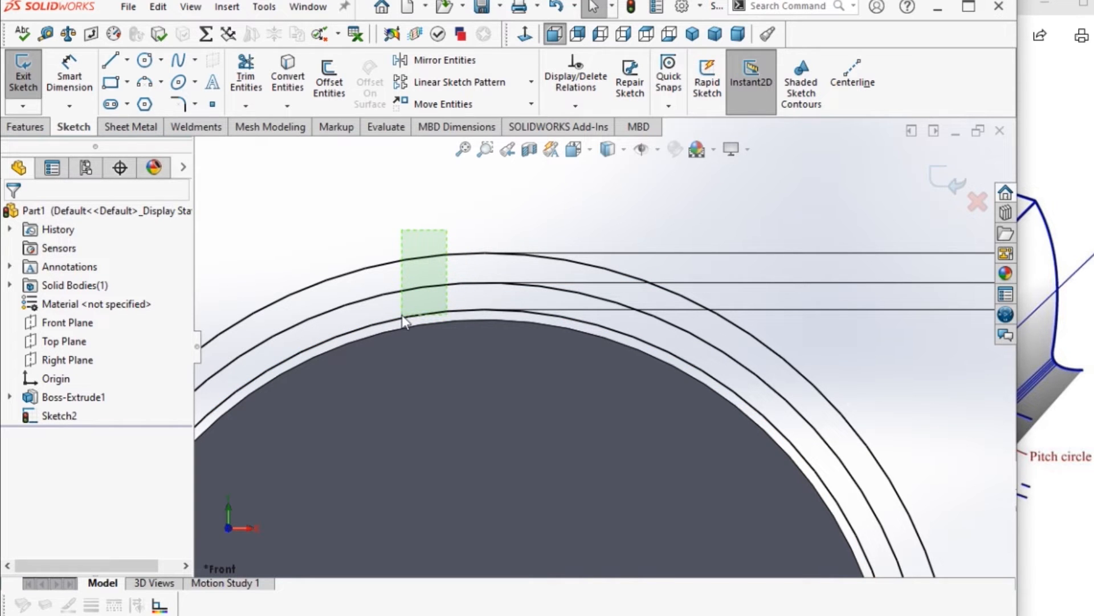
drag(401, 314, 402, 315)
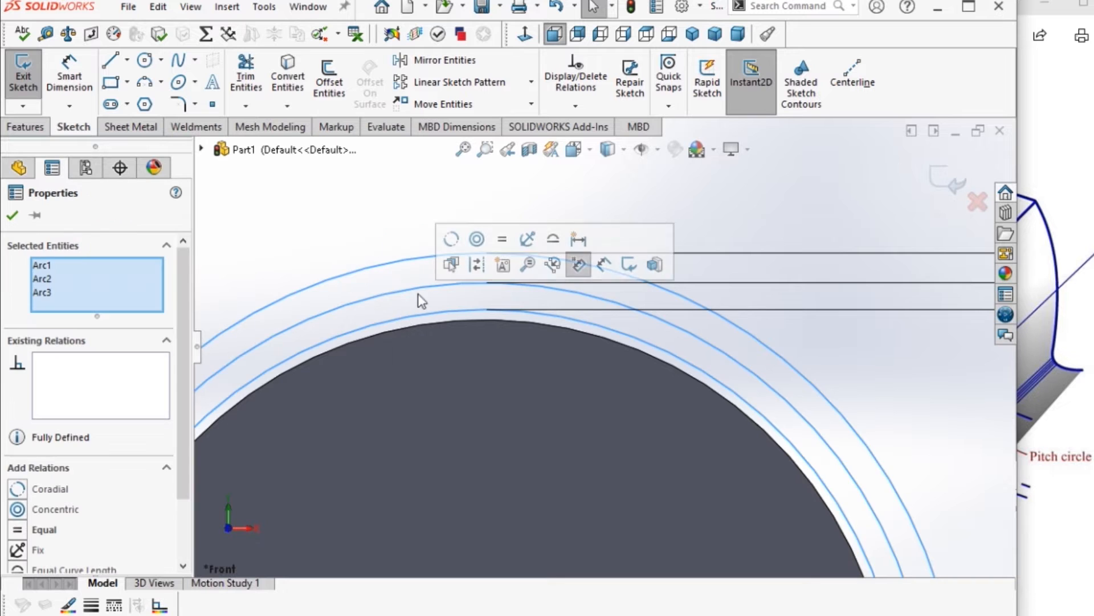
click(478, 264)
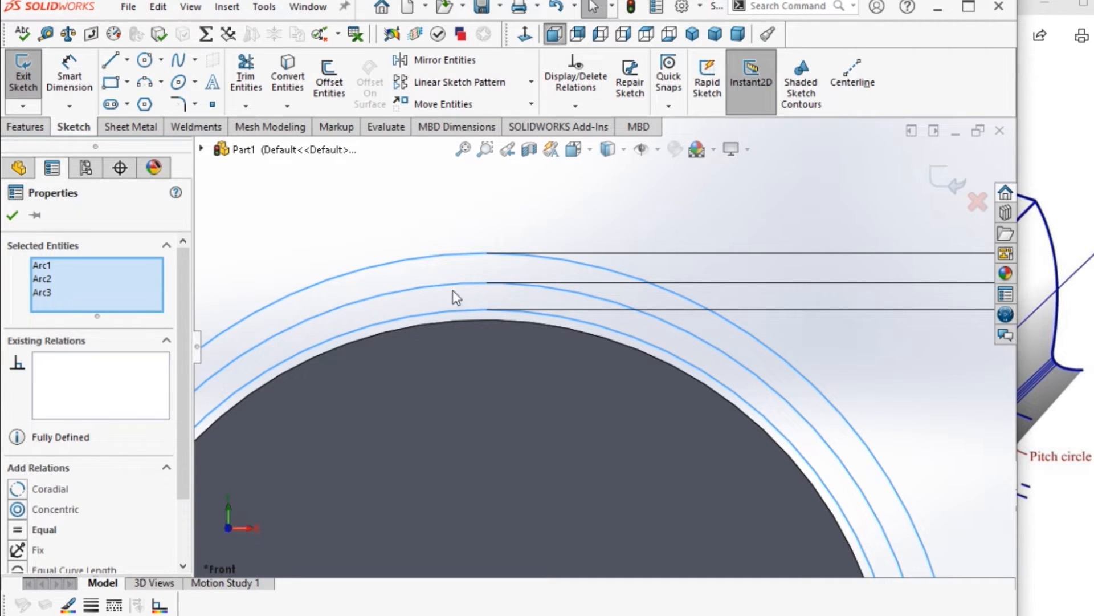
click(420, 313)
- Draw a centerline from the origin up to the innermost construction circle, slanting to the right of vertical
scroll(550, 347, up, 2)
scroll(542, 330, down, 3)
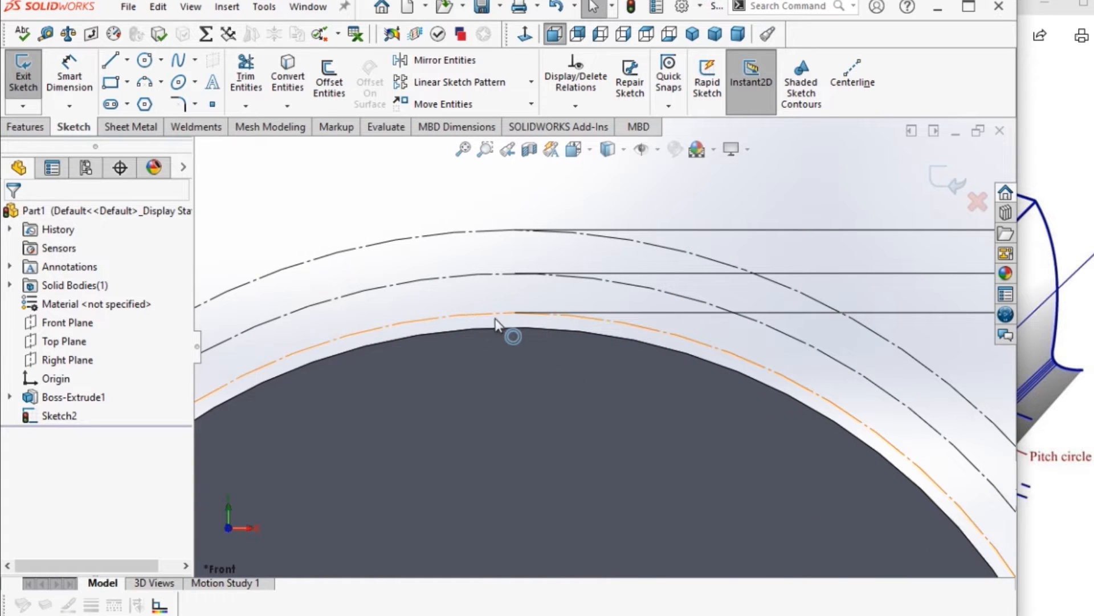
scroll(502, 320, up, 5)
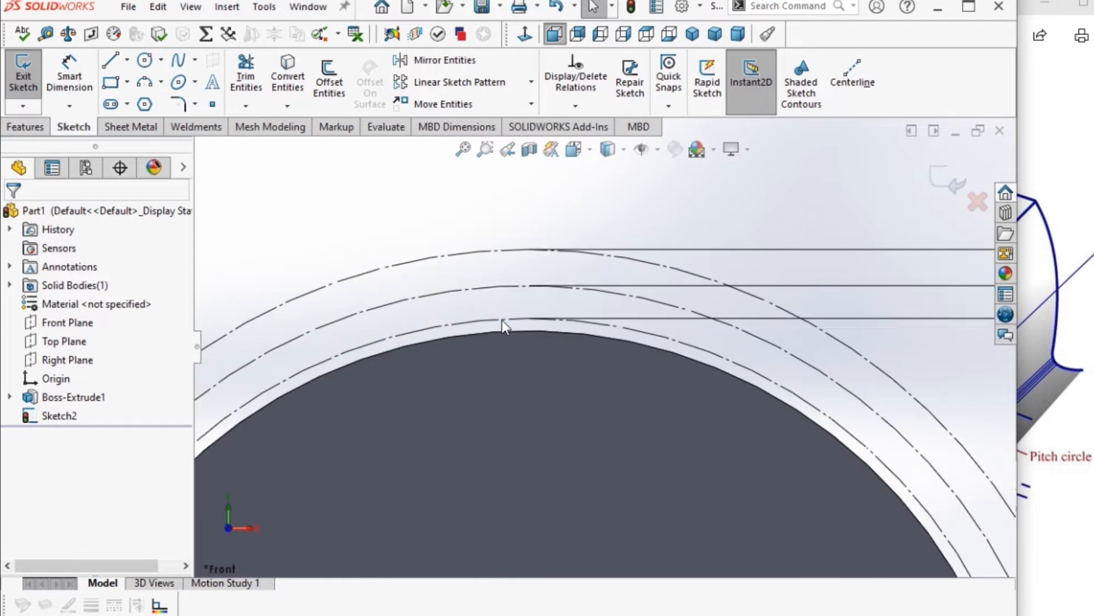
scroll(530, 433, up, 2)
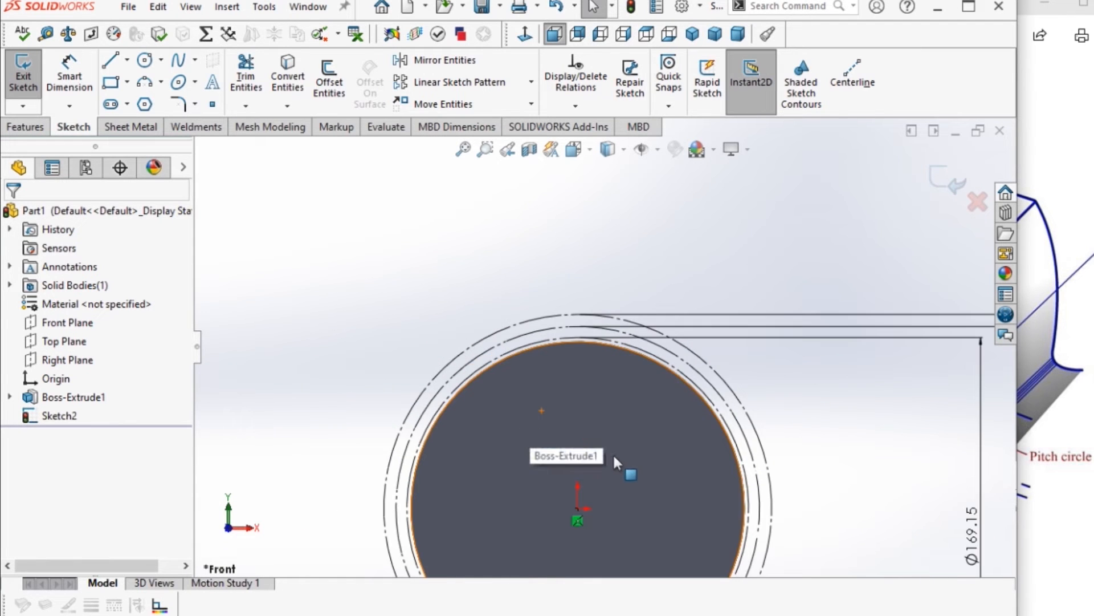
scroll(611, 439, up, 1)
scroll(580, 331, down, 4)
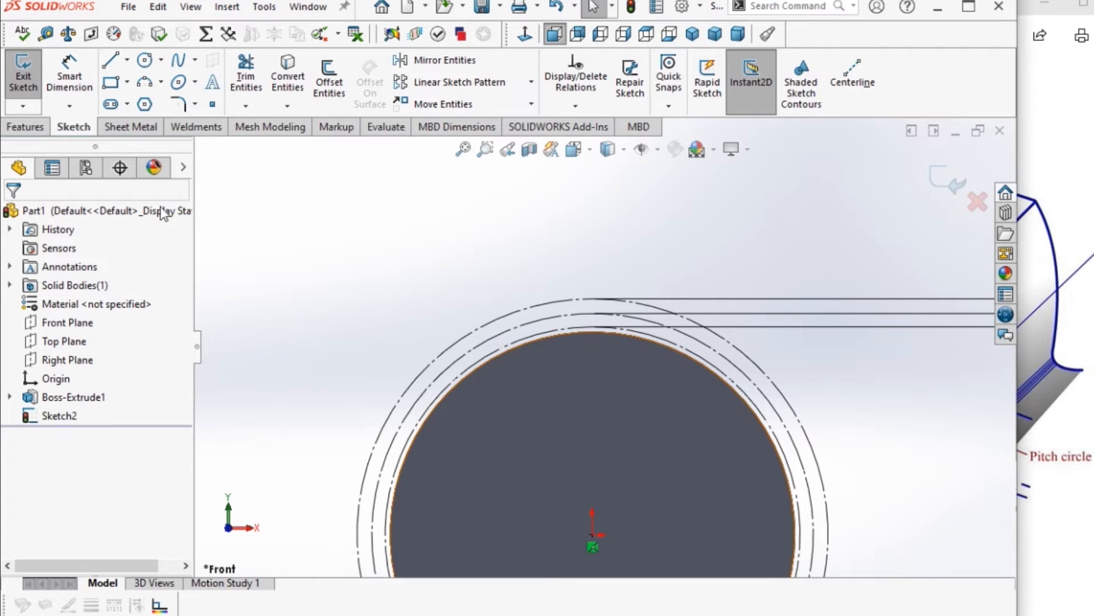
click(127, 60)
click(130, 102)
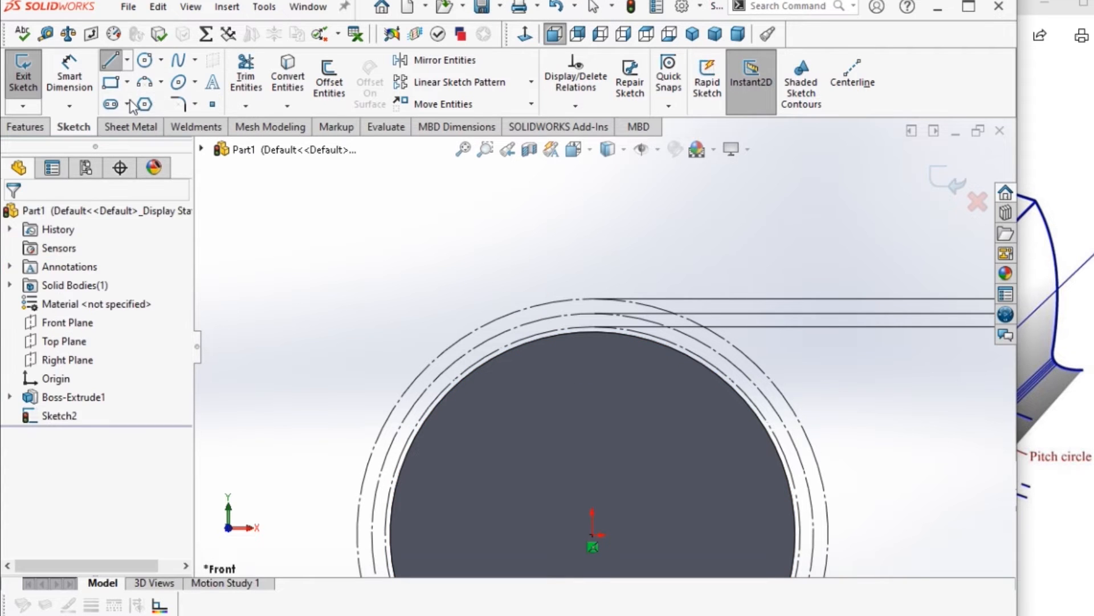
scroll(588, 539, up, 1)
click(567, 500)
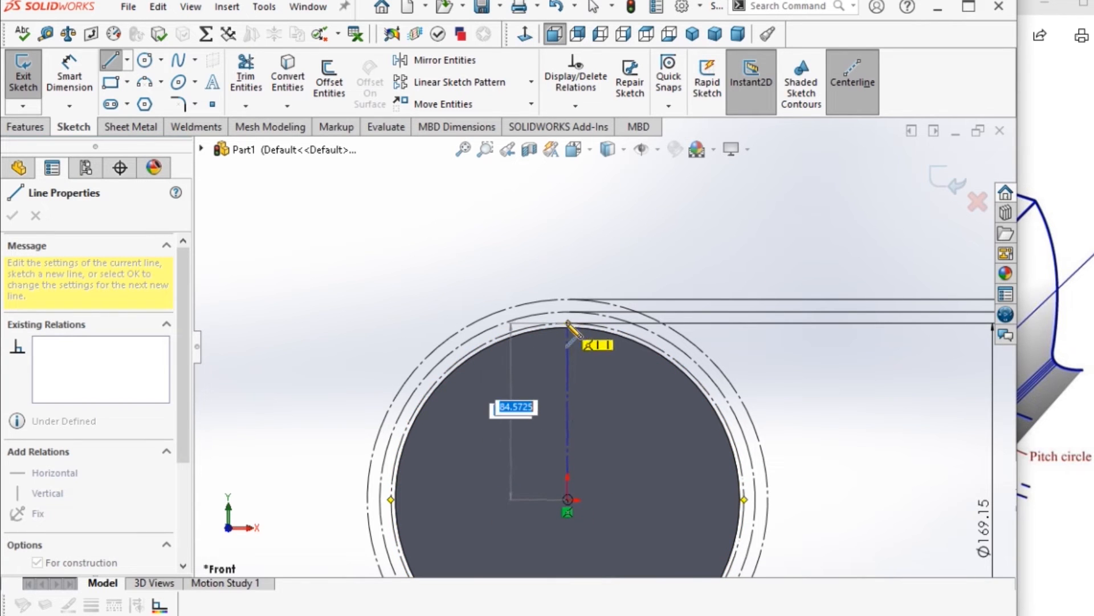
scroll(581, 329, down, 3)
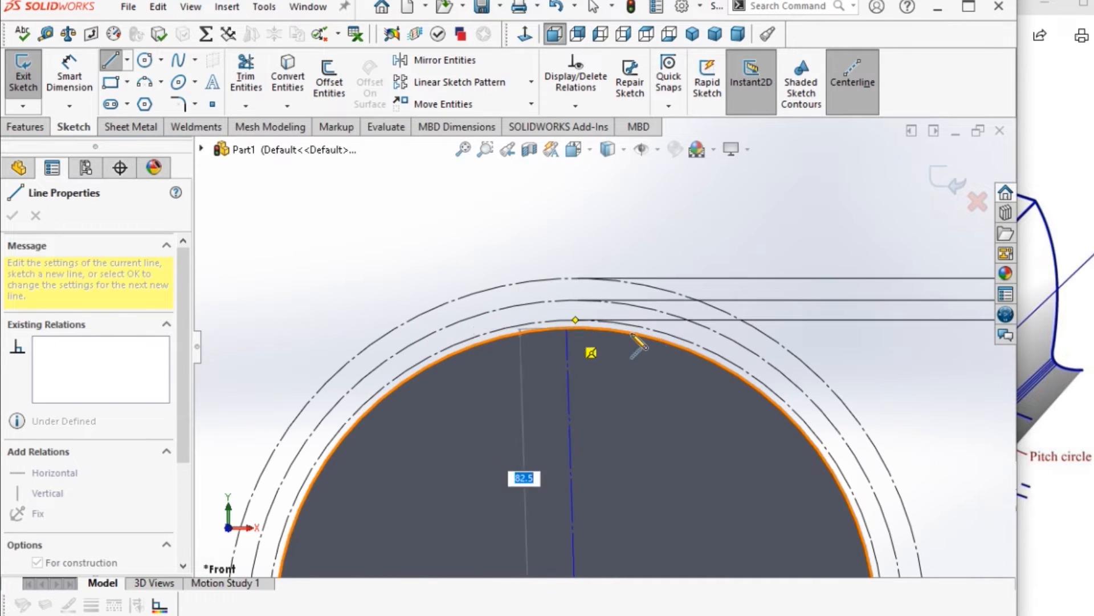
click(671, 335)
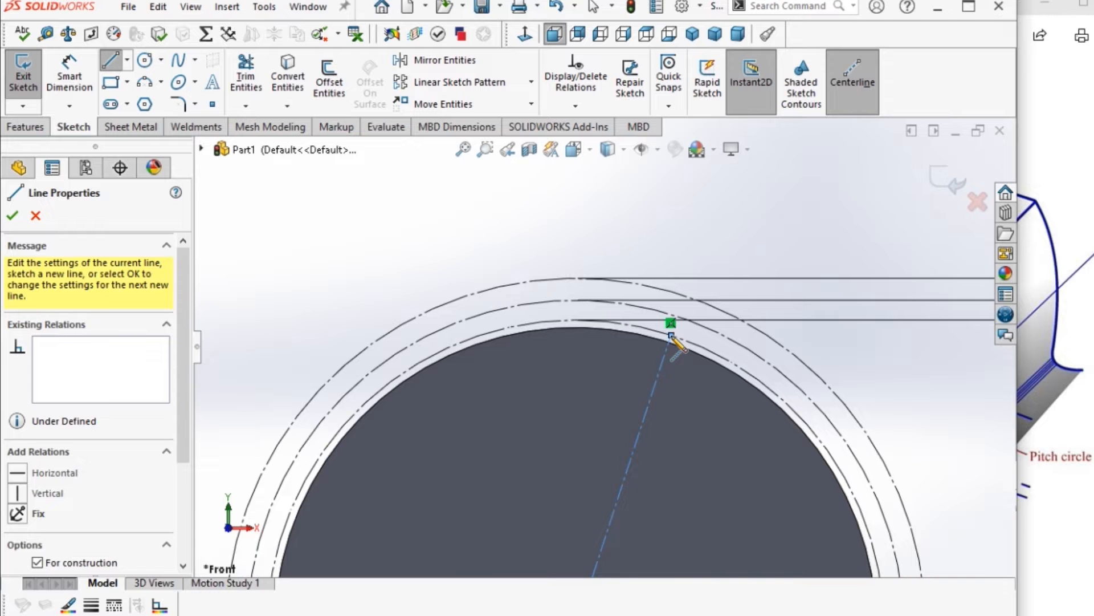
key(Escape)
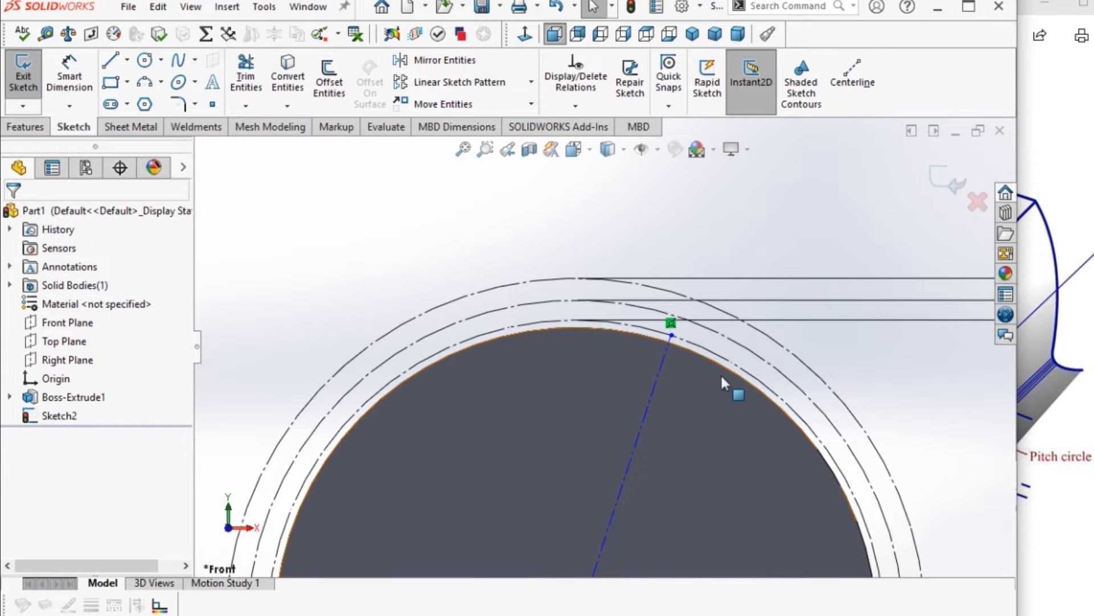
- Add two more centerlines from the origin to the innermost construction circle, between the first centerline and the vertical
scroll(684, 358, up, 3)
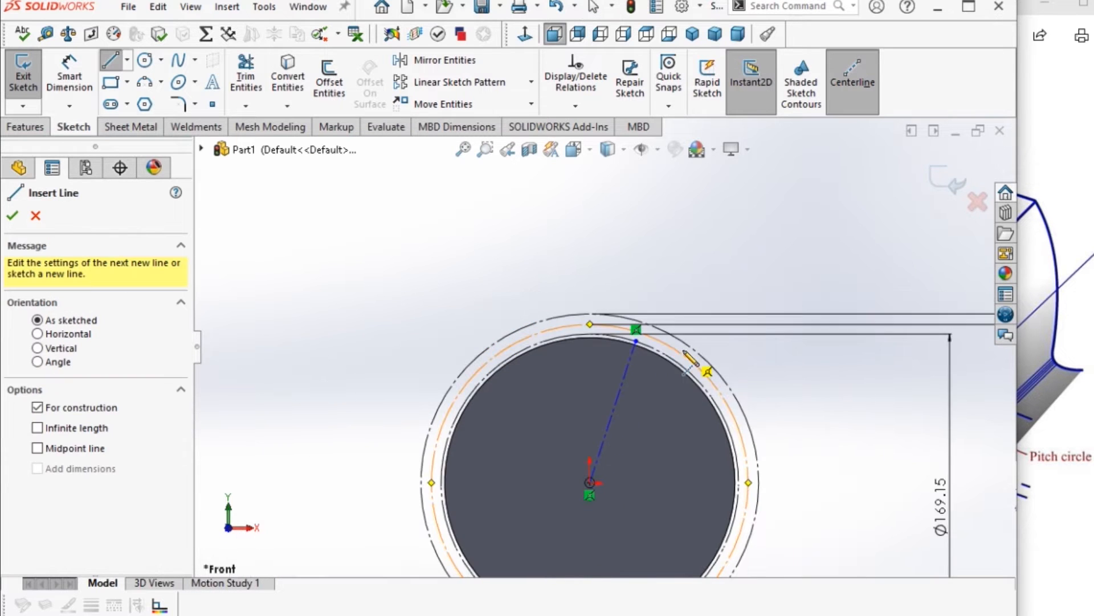
click(590, 483)
click(614, 337)
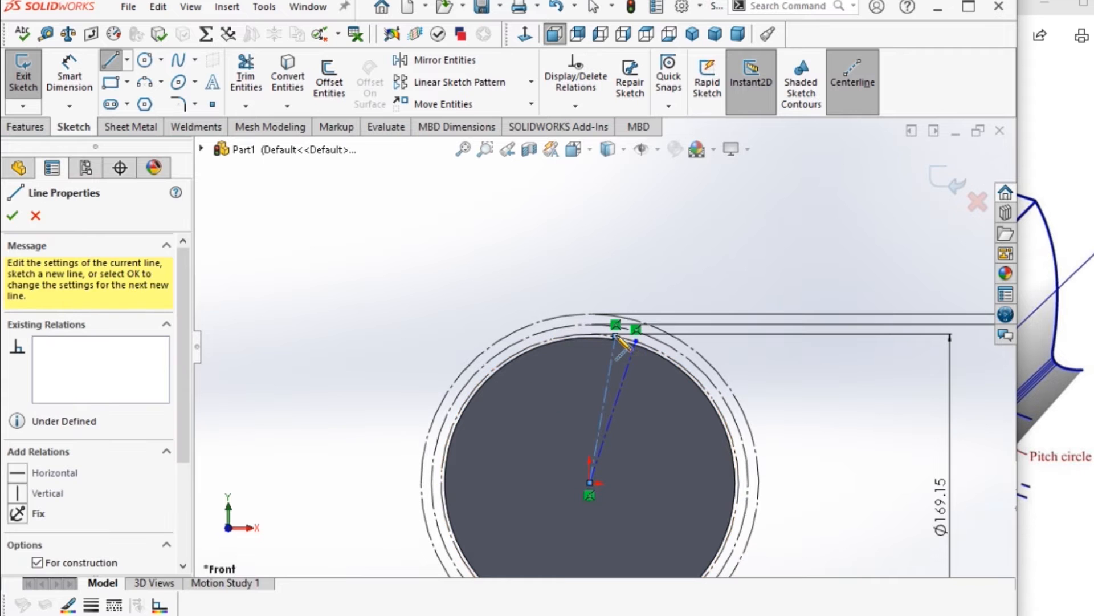
key(Escape)
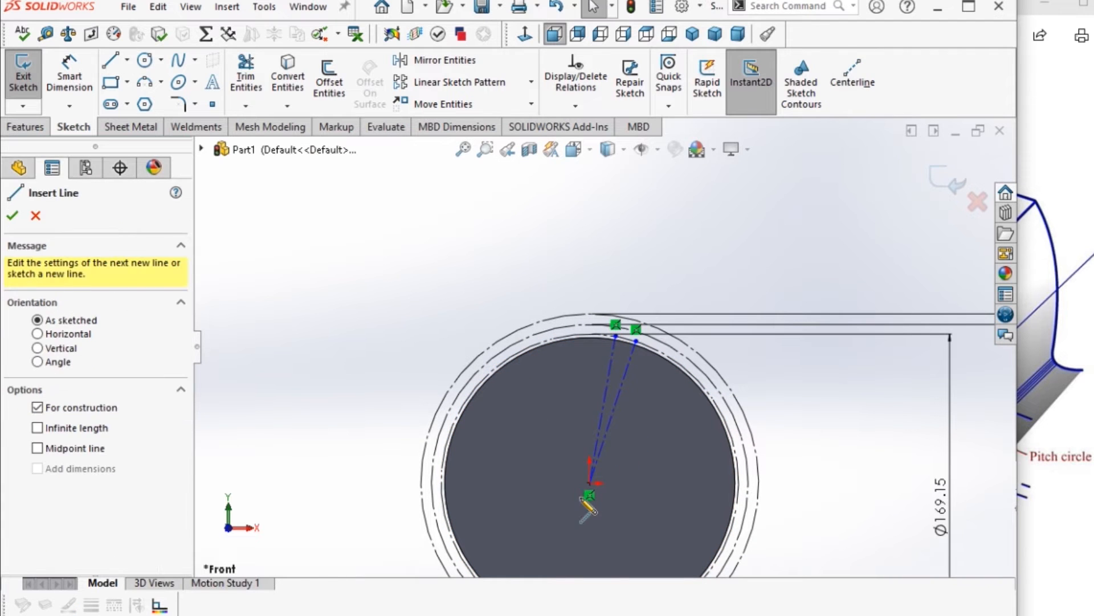
click(590, 484)
click(590, 334)
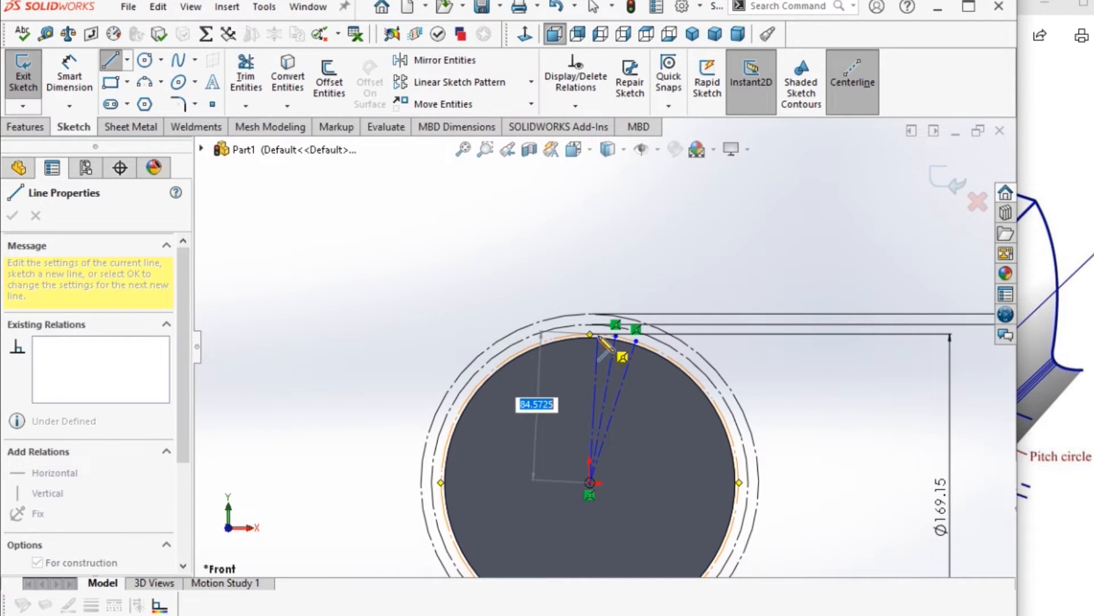
key(Escape)
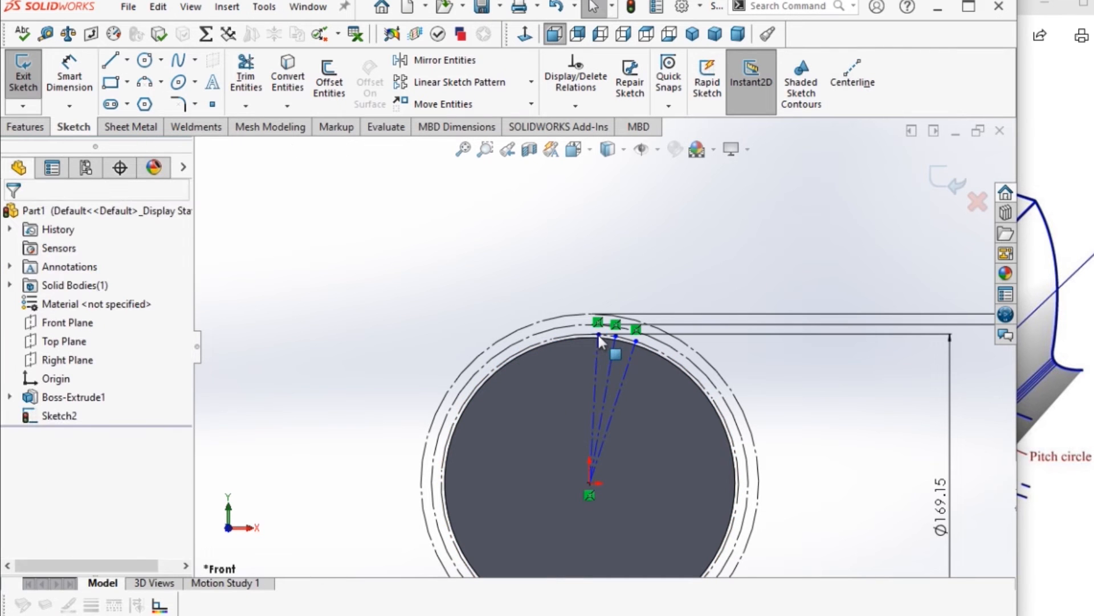
- Add two centerlines from the origin to the innermost construction circle on the left side of the vertical
click(598, 322)
click(590, 484)
click(576, 337)
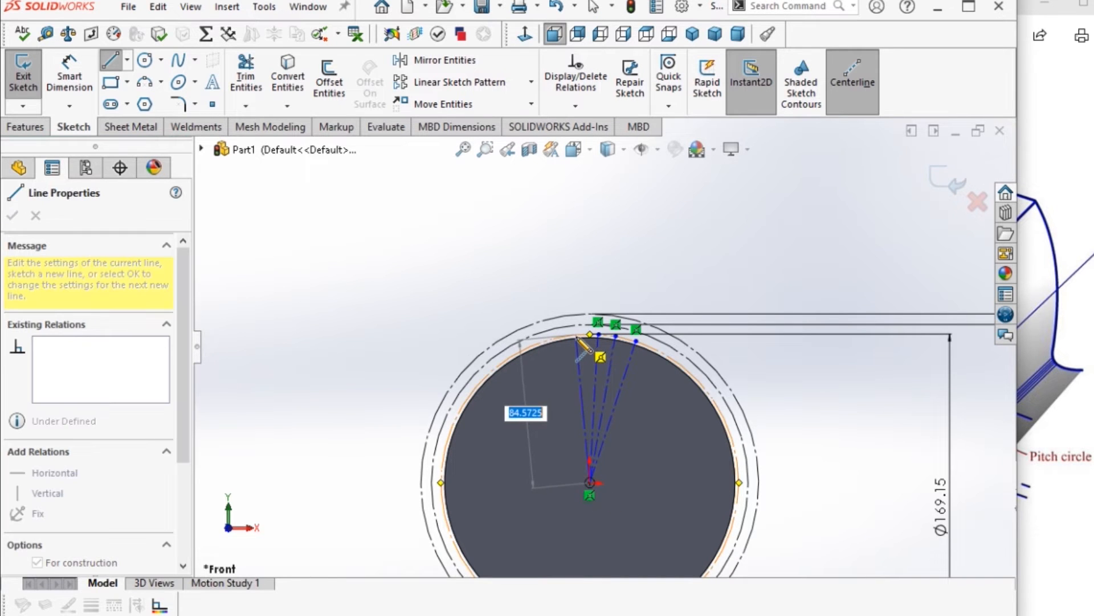
key(Escape)
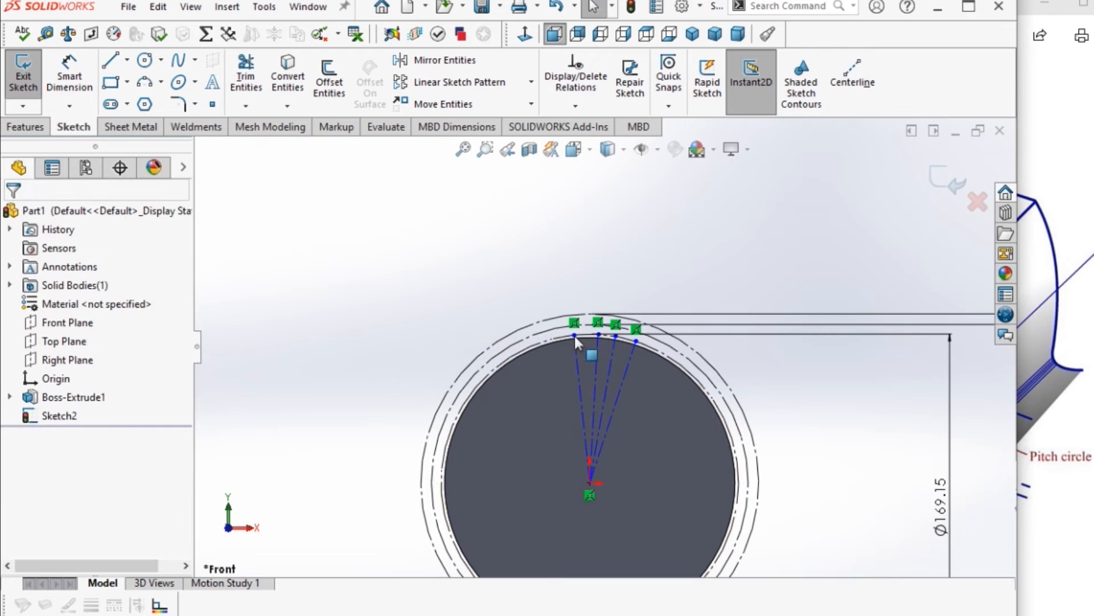
click(591, 484)
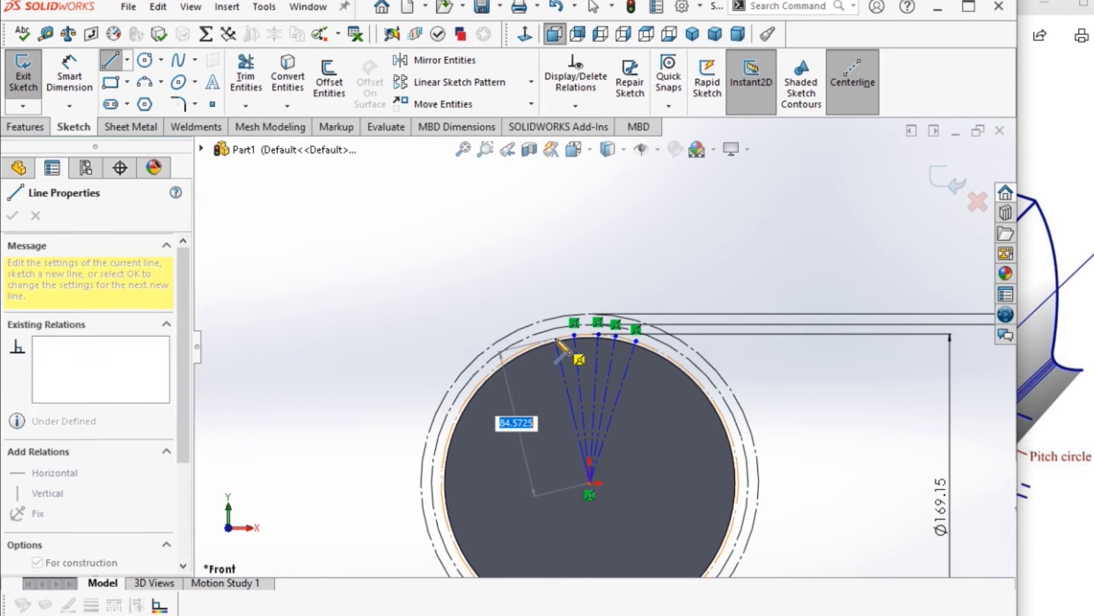
click(555, 327)
key(Escape)
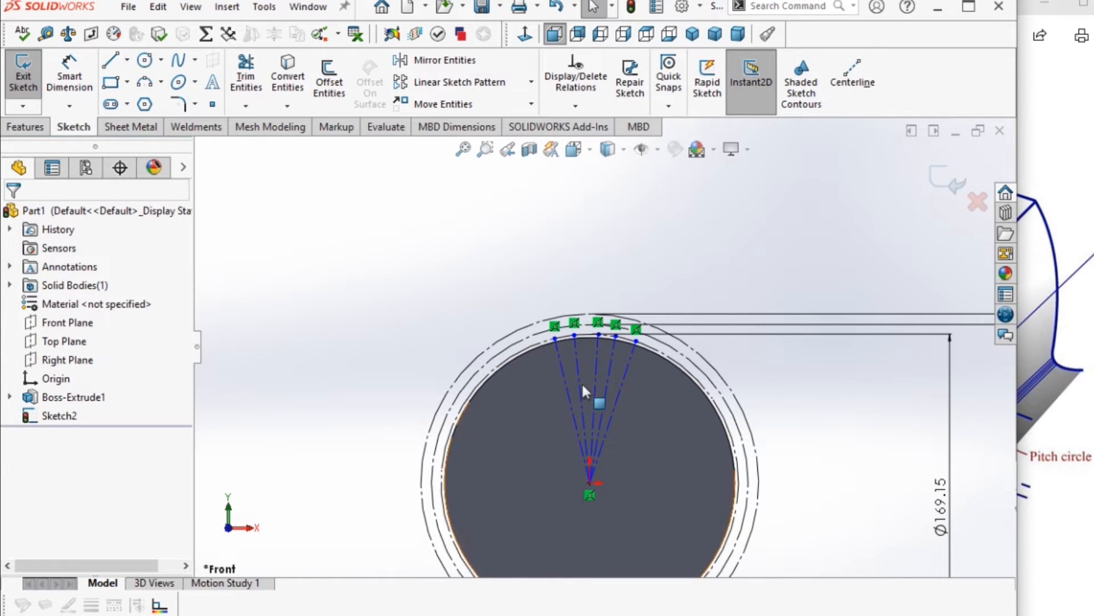
- Draw a sixth centerline from the origin to the innermost construction circle, farther left than the other five
key(Return)
click(591, 484)
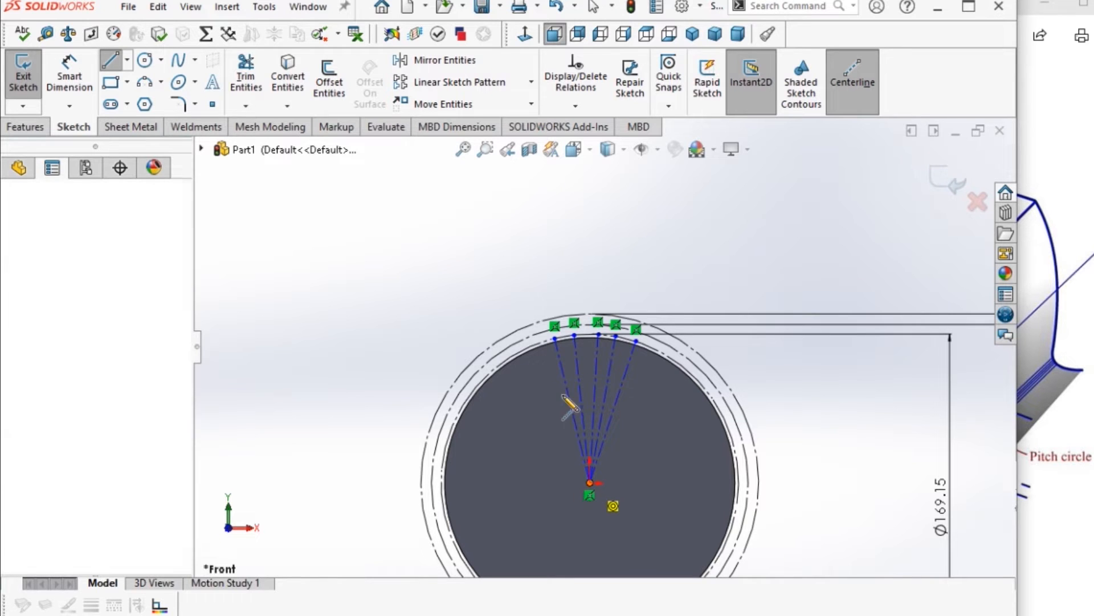
click(530, 346)
key(Escape)
scroll(636, 268, down, 3)
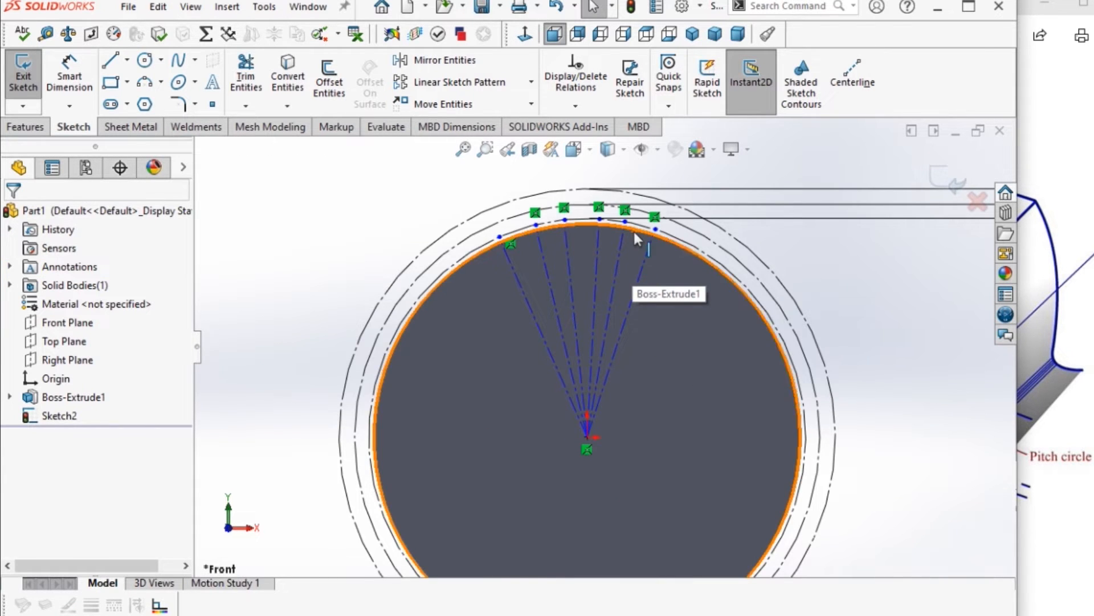
scroll(614, 250, down, 3)
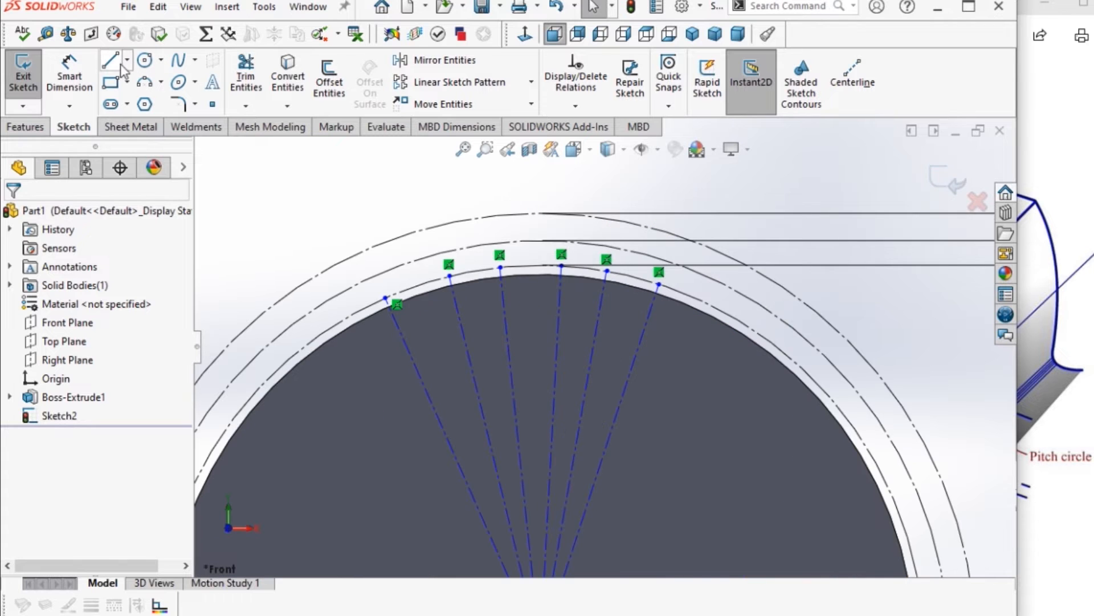
- Draw a chain of five centerlines connecting the outer endpoints of the six radial centerlines along the innermost construction circle
click(128, 60)
click(151, 100)
click(385, 298)
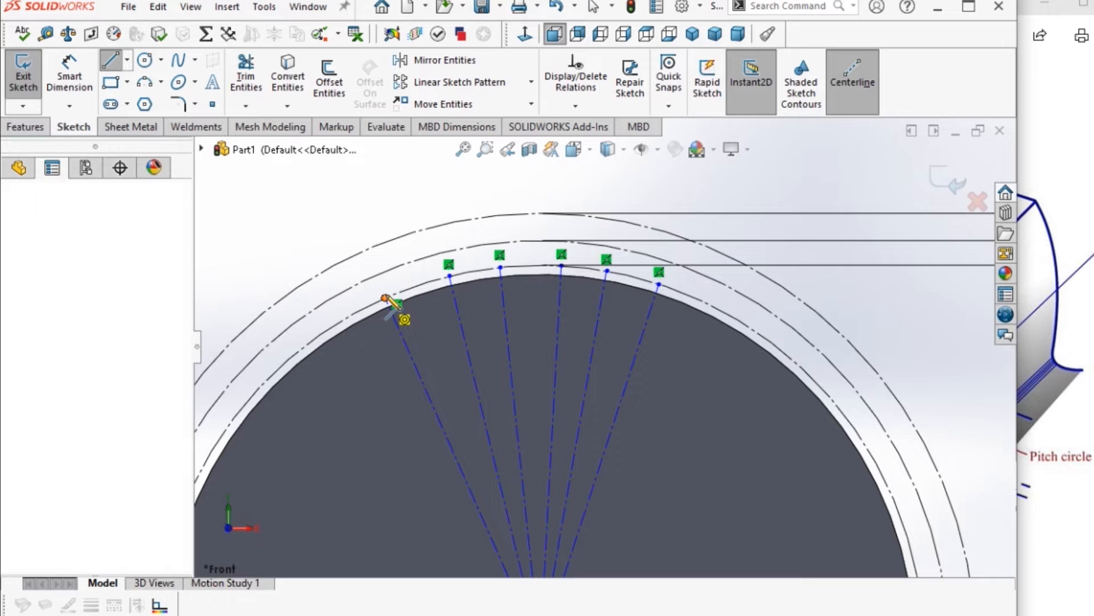
click(450, 276)
click(500, 267)
click(562, 265)
click(607, 271)
click(659, 284)
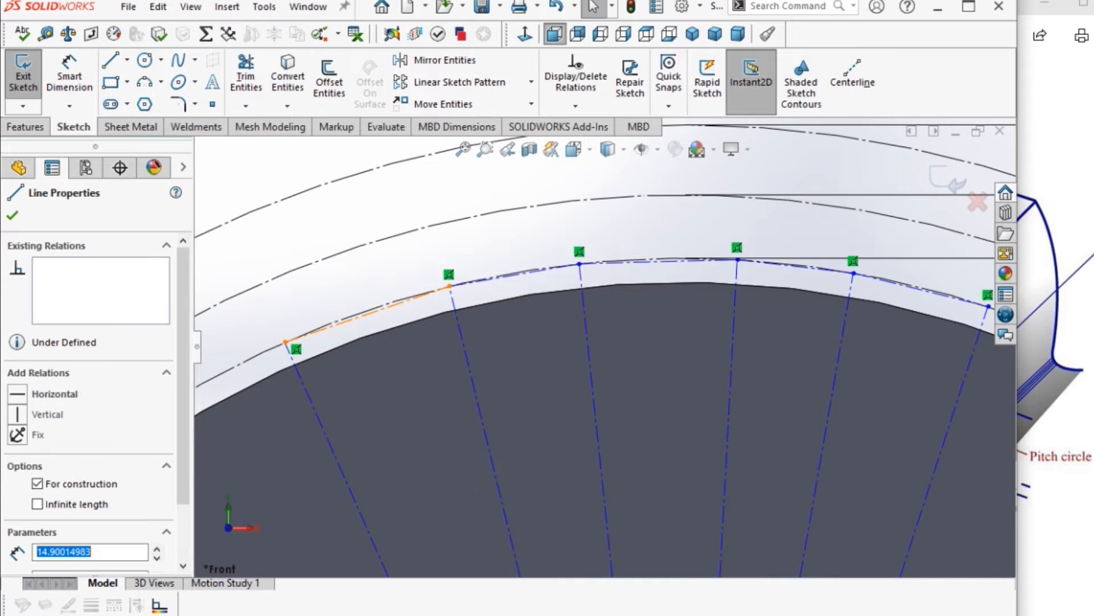
- Select all five short chord centerlines between the radial endpoints and add an Equal relation
click(365, 321)
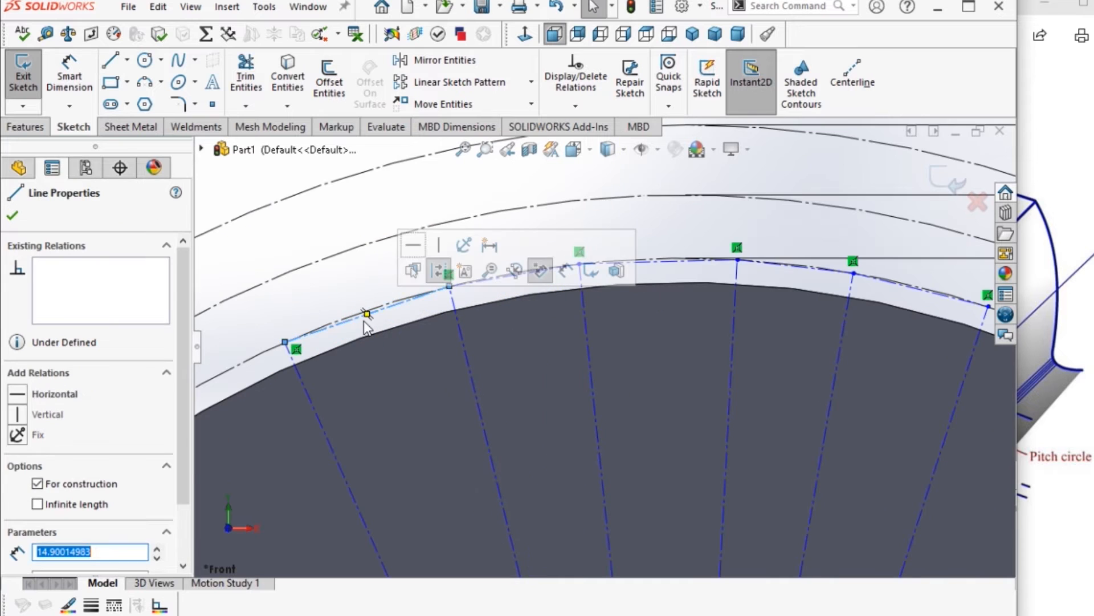
ctrl+click(547, 270)
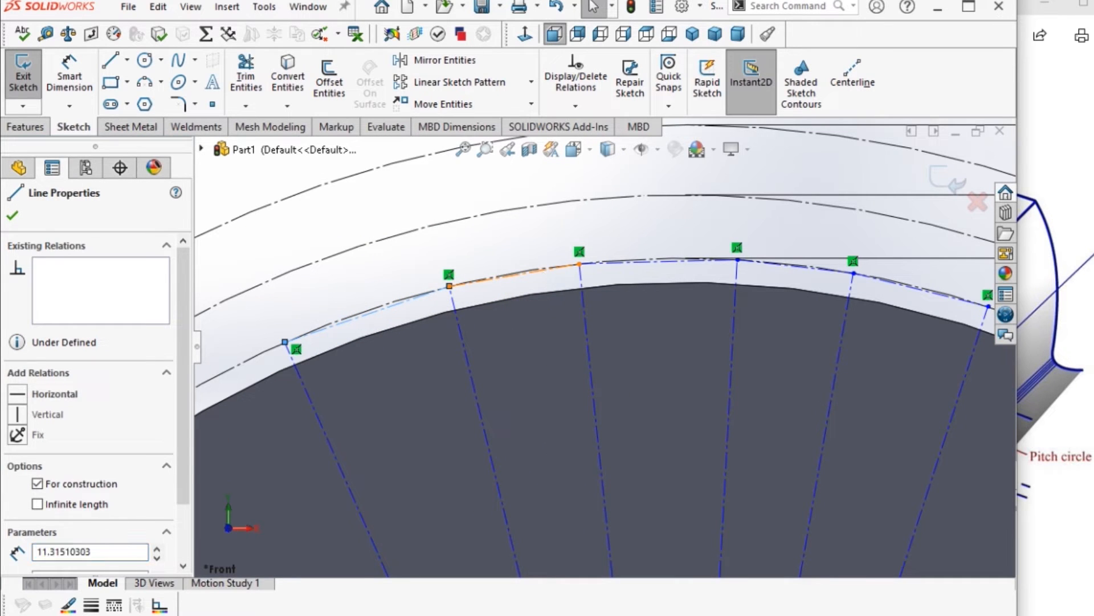
ctrl+click(676, 269)
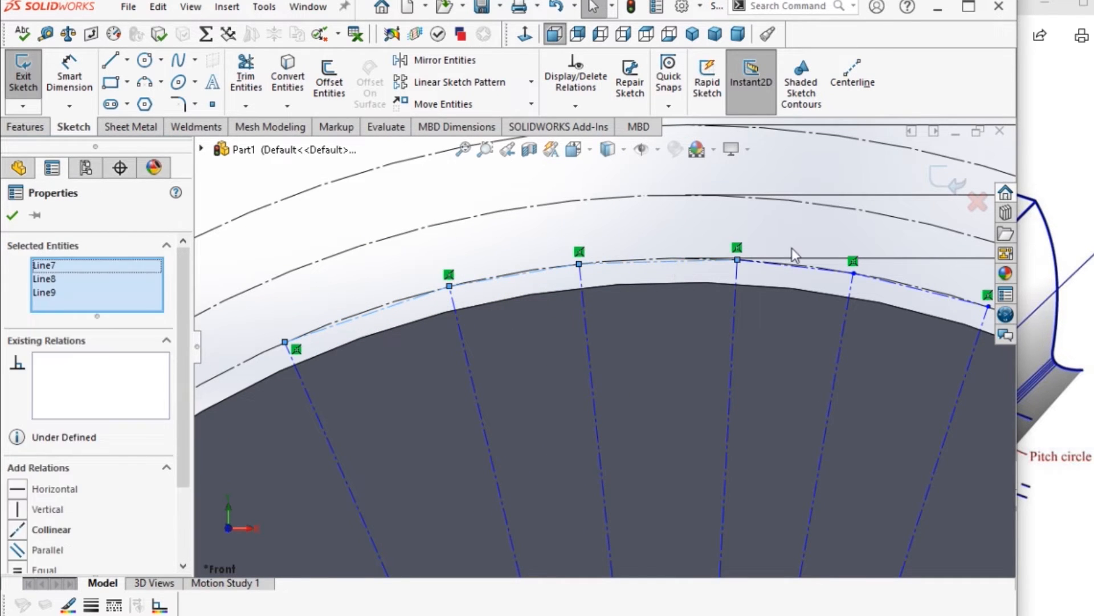
ctrl+click(790, 266)
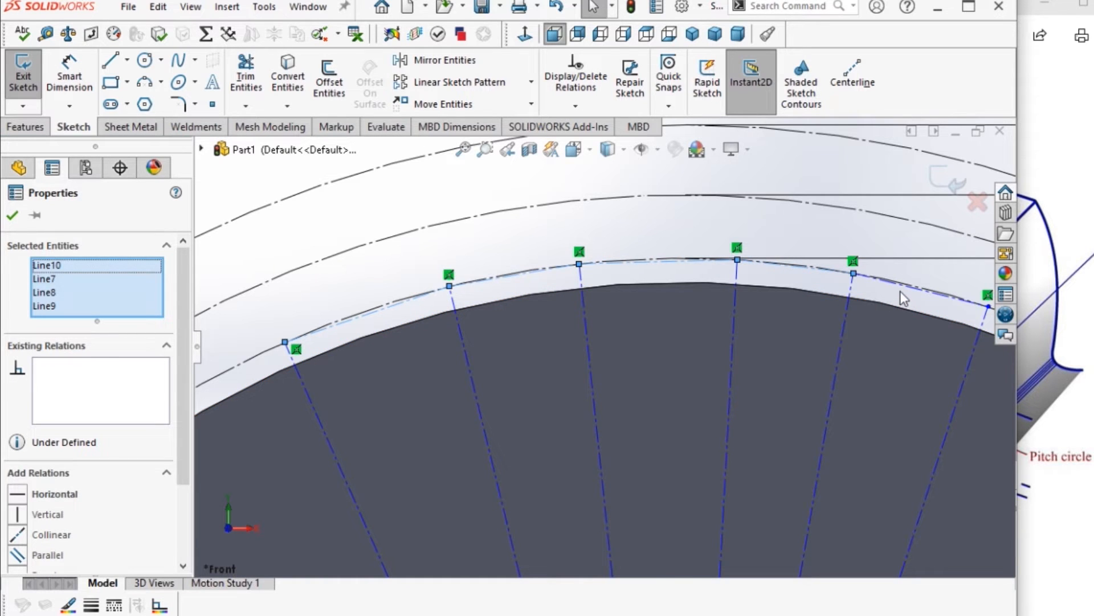
ctrl+click(916, 296)
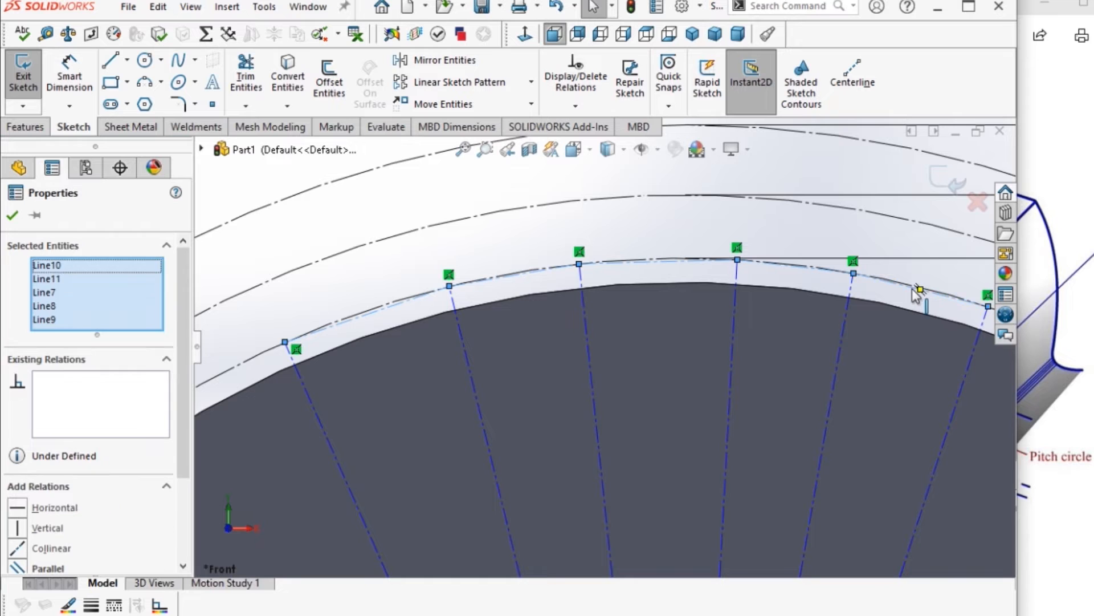
drag(181, 389, 190, 487)
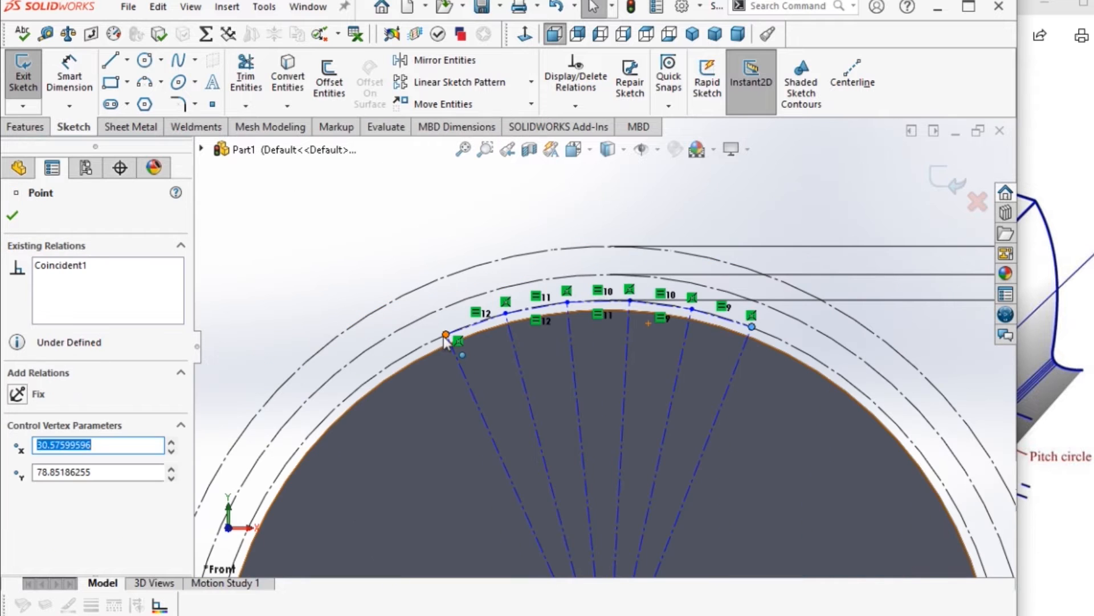
- Swing the linked fan of radial centerlines around the innermost construction circle, leaving it roughly centred on the vertical
mouse_move(451, 310)
mouse_down()
mouse_move(370, 374)
mouse_move(264, 430)
mouse_move(458, 354)
mouse_move(367, 379)
mouse_move(294, 429)
mouse_move(305, 432)
mouse_move(539, 319)
mouse_move(342, 373)
mouse_move(307, 447)
mouse_move(404, 378)
mouse_move(317, 434)
mouse_up()
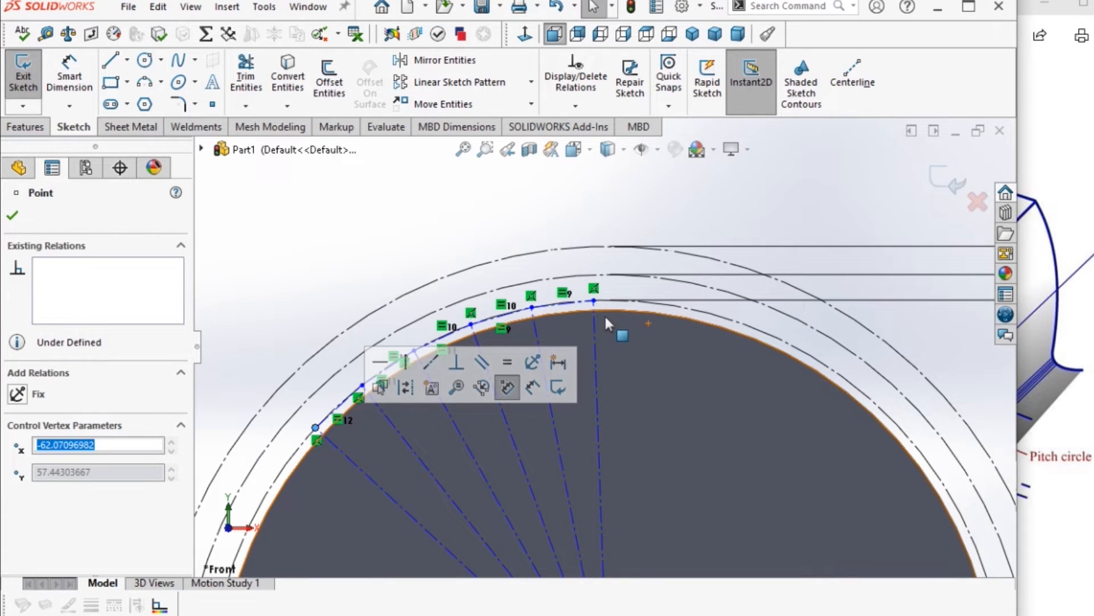
click(594, 301)
drag(317, 429, 443, 381)
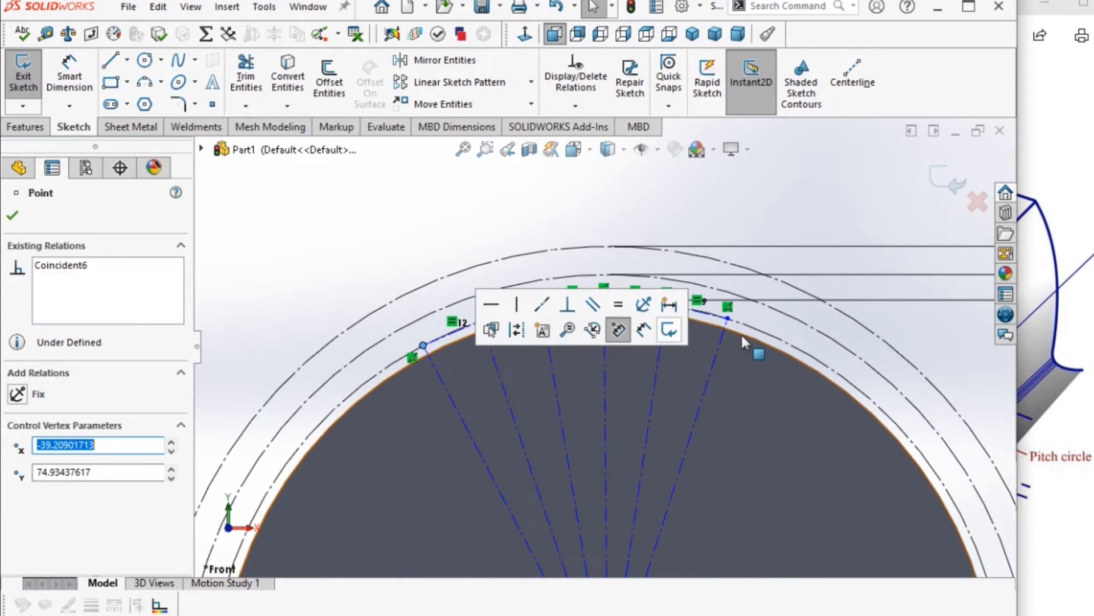
scroll(741, 440, up, 5)
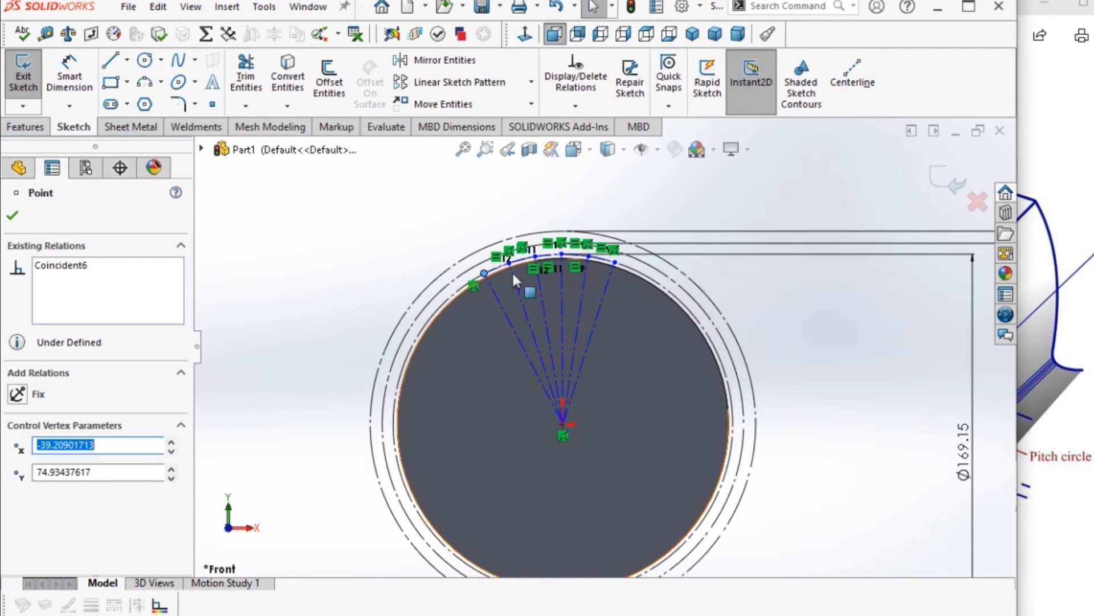
scroll(578, 273, down, 4)
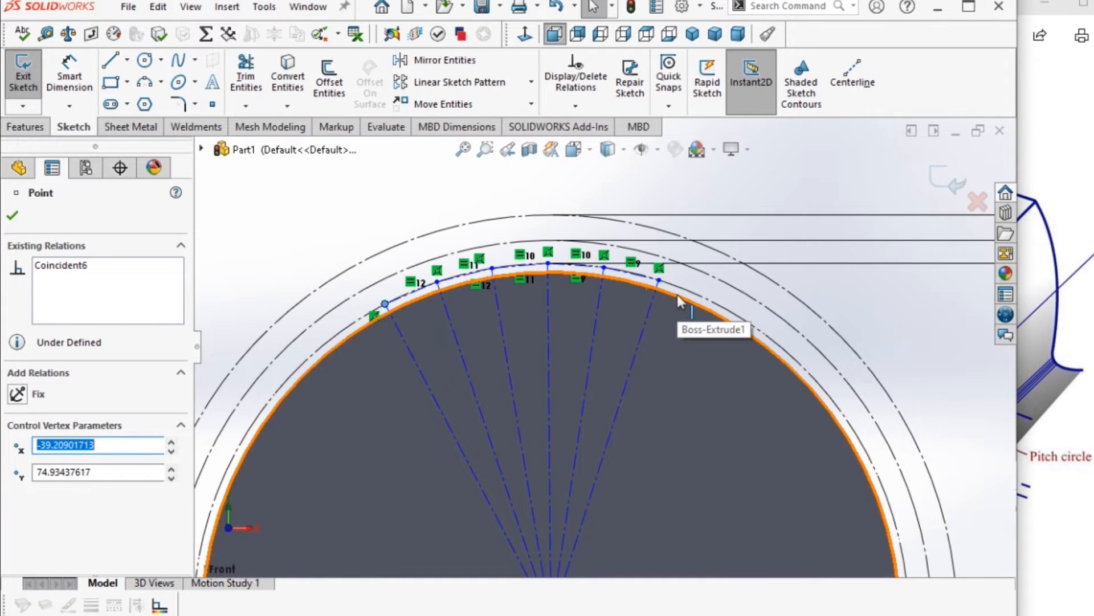
- Dimension the rightmost chord centerline along its length and set it to 169.145*pi/45
scroll(640, 291, down, 3)
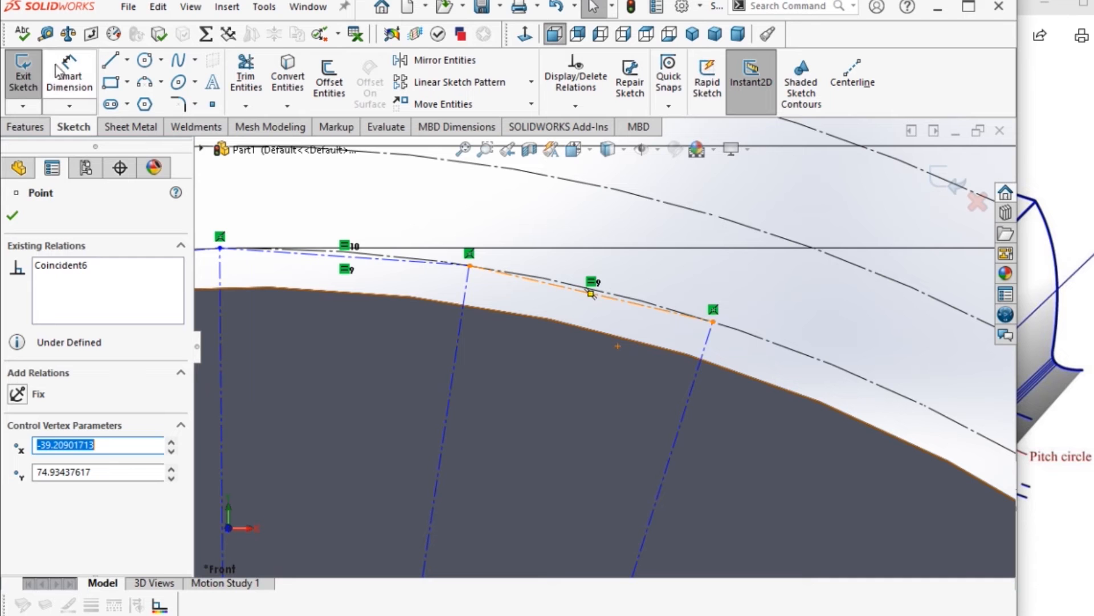
click(69, 82)
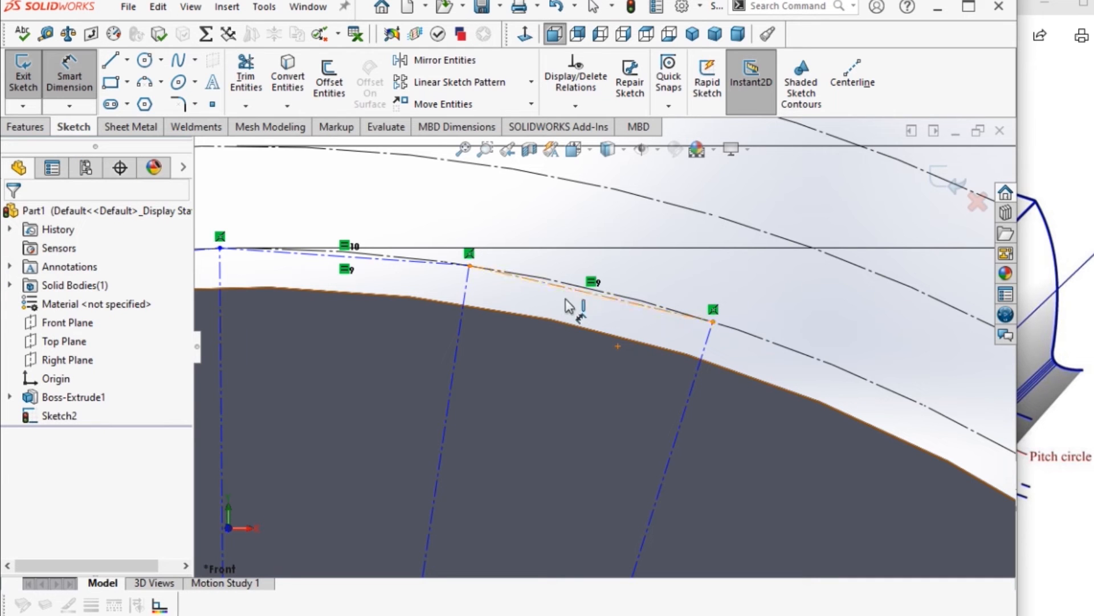
click(567, 297)
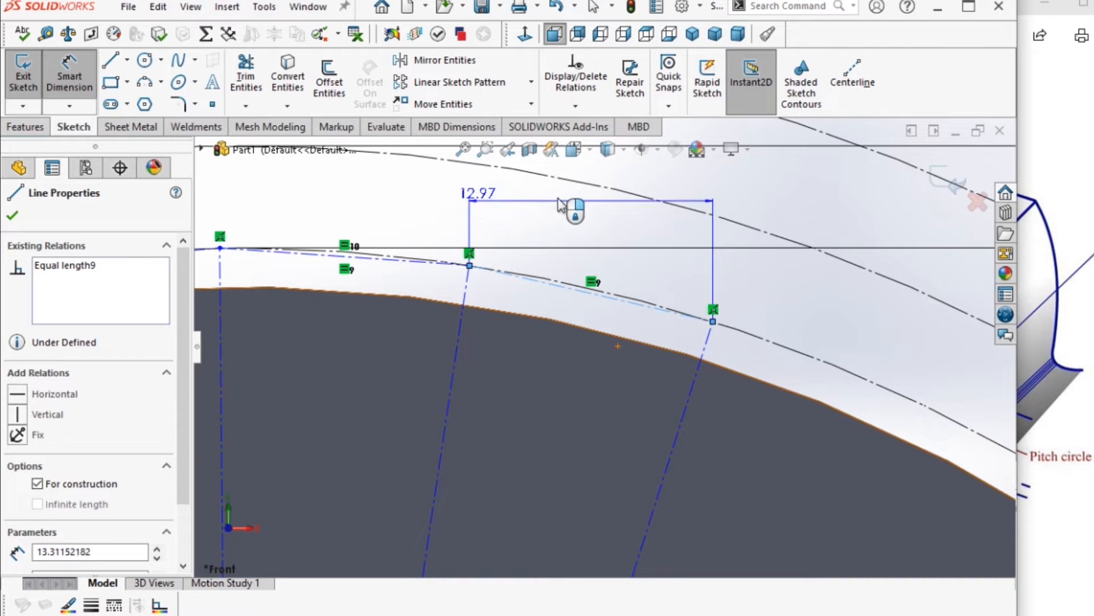
click(638, 281)
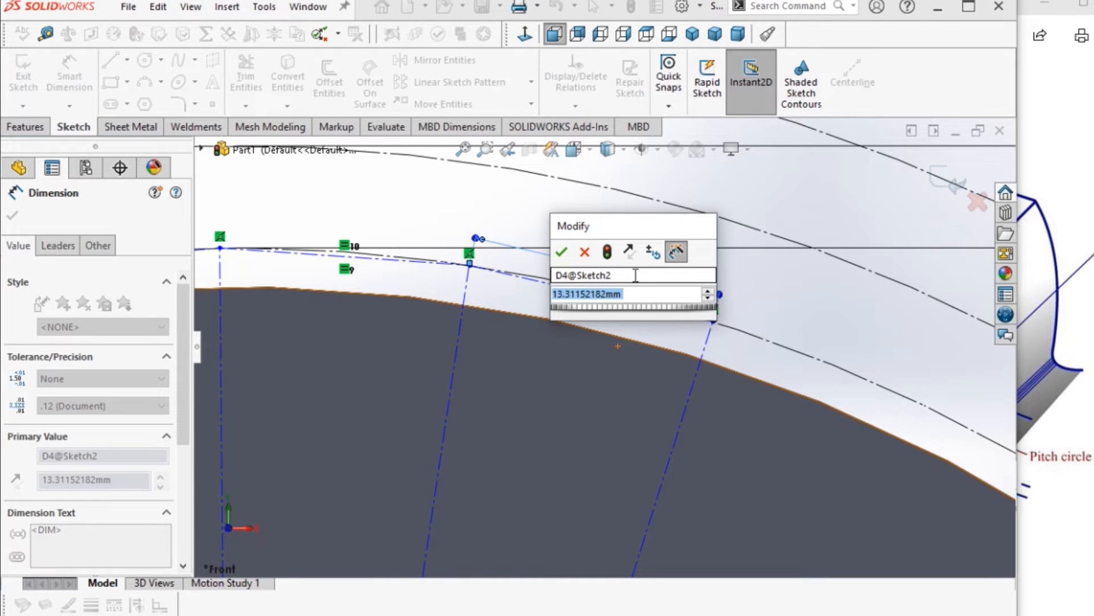
text(16)
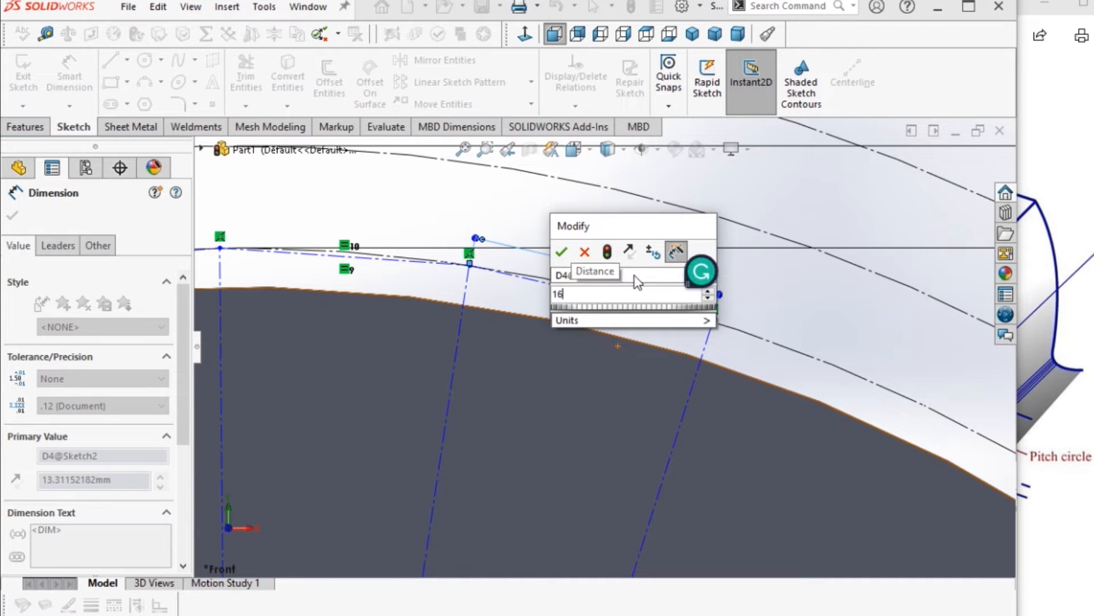
text(9.145)
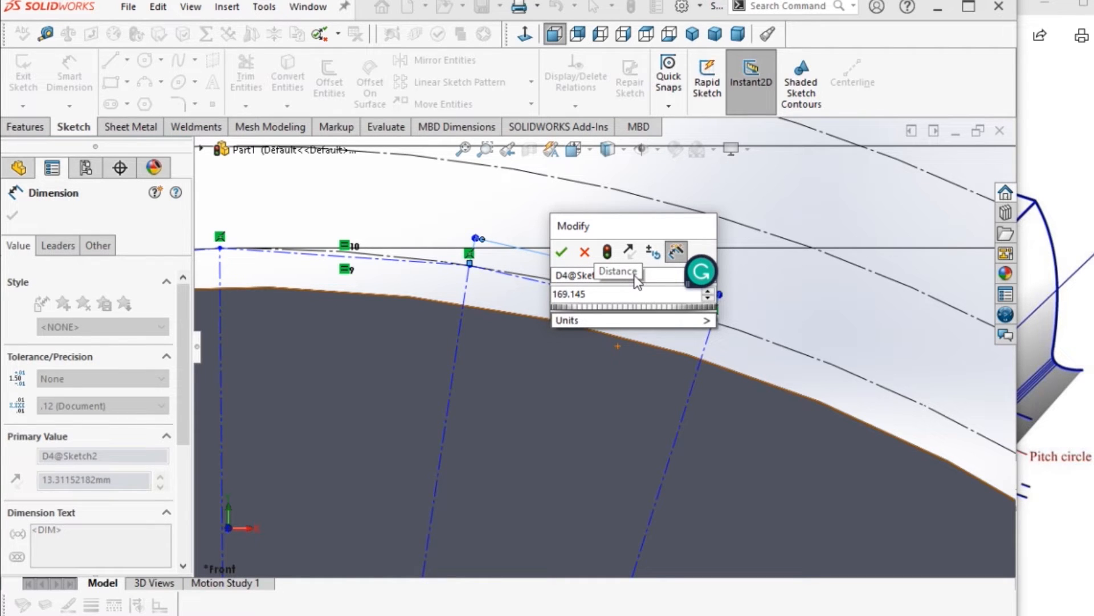
text(*)
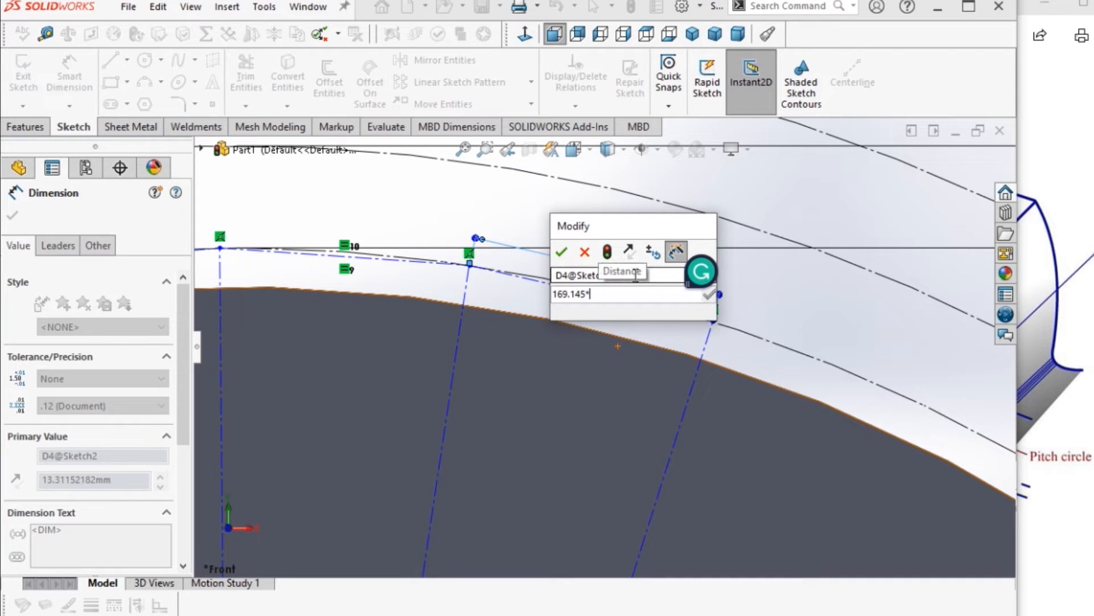
text(pi)
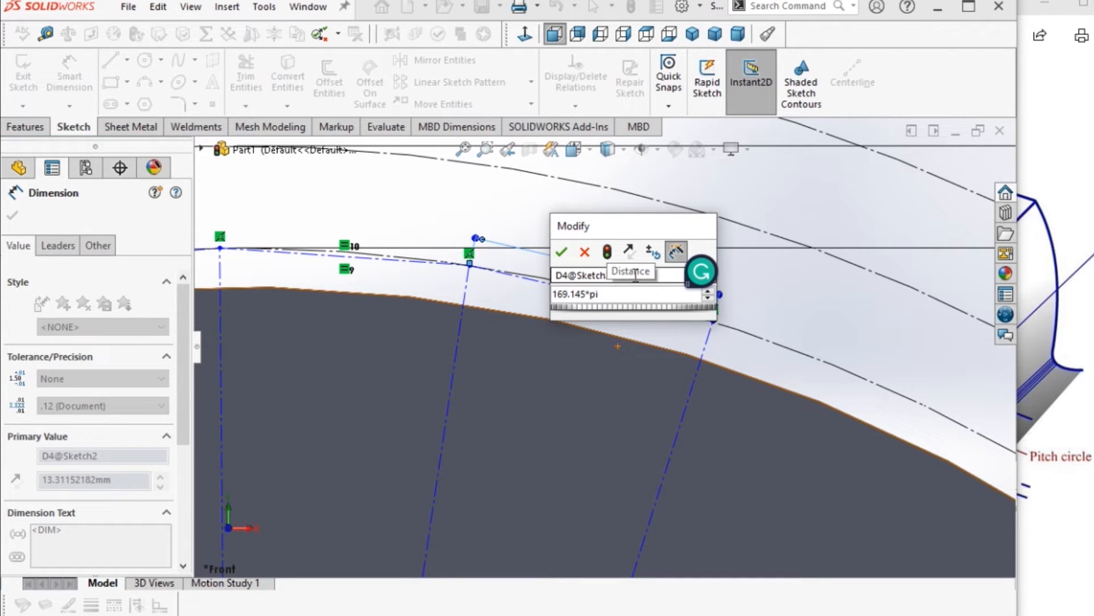
text(/45)
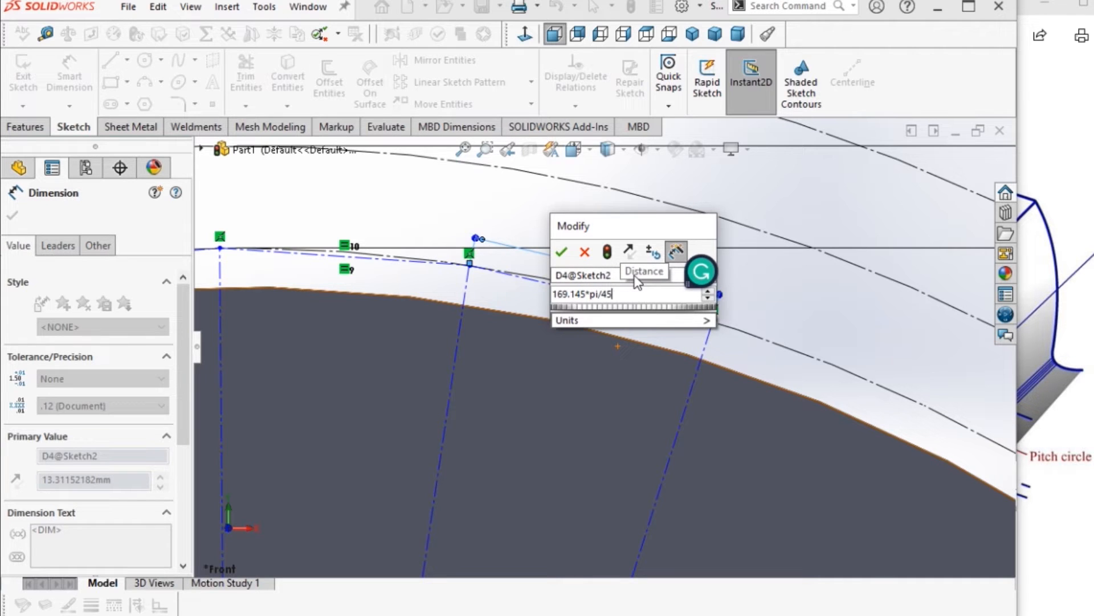
click(563, 252)
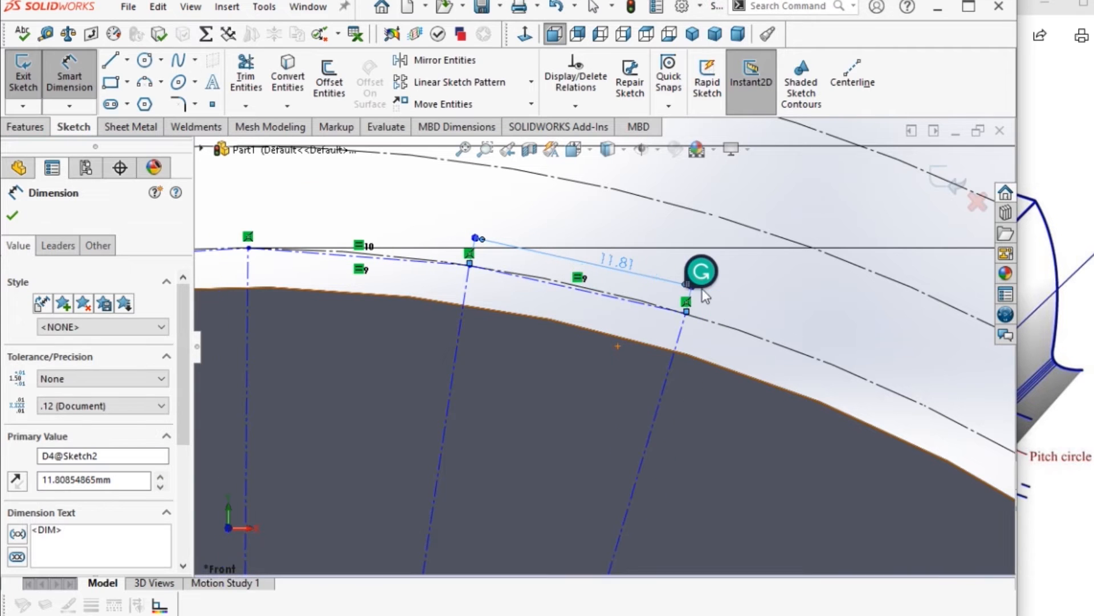
scroll(702, 289, up, 3)
click(12, 215)
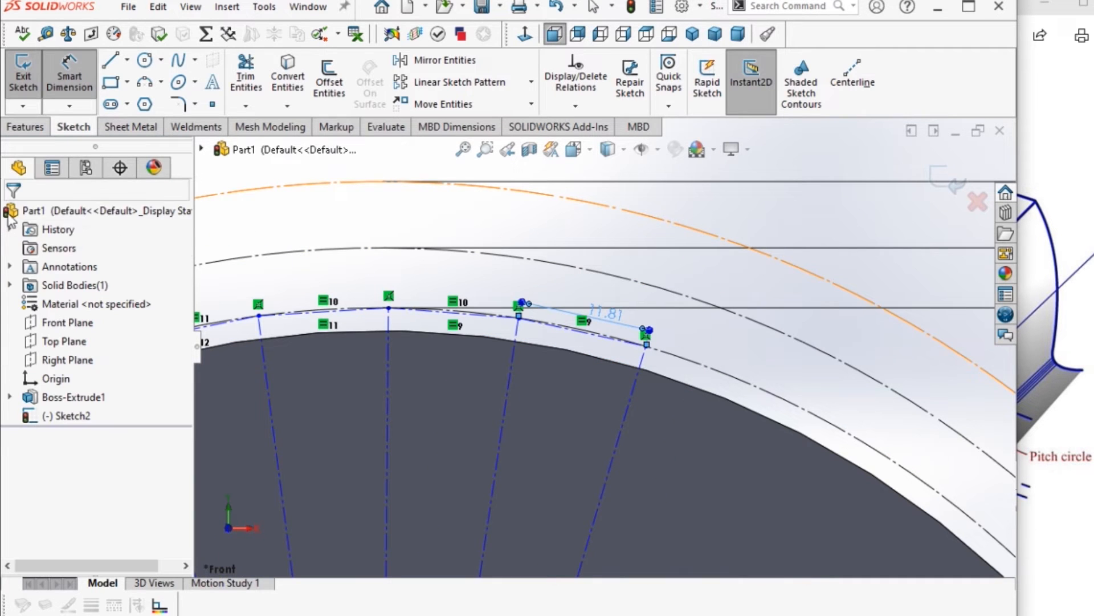
- Draw a centerline from the fifth radial endpoint from the left, slanting up and right to between the middle and outermost construction circles
click(127, 59)
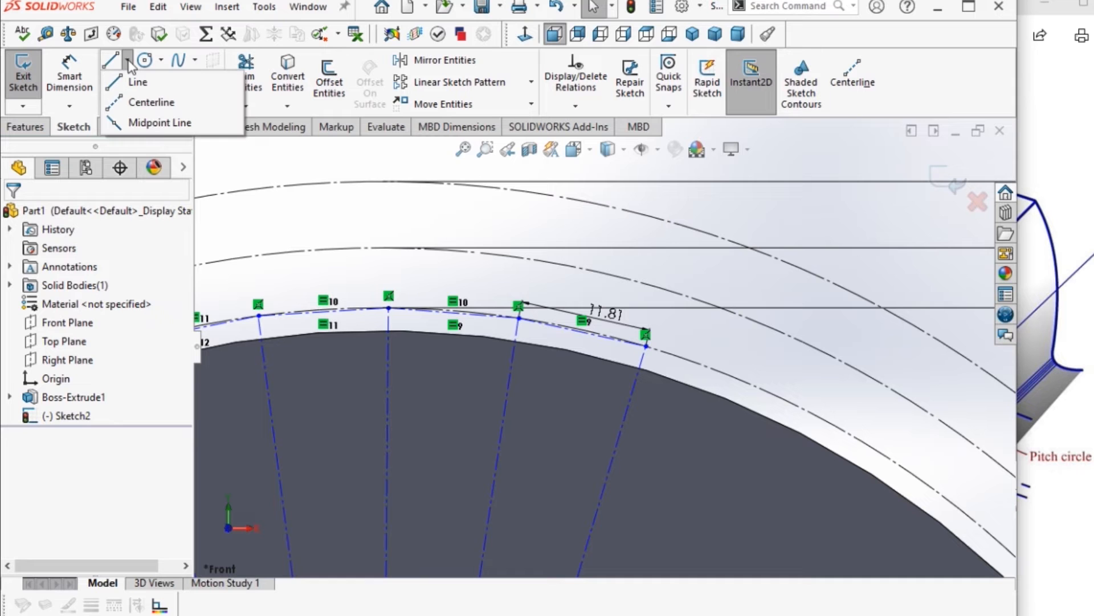
click(135, 108)
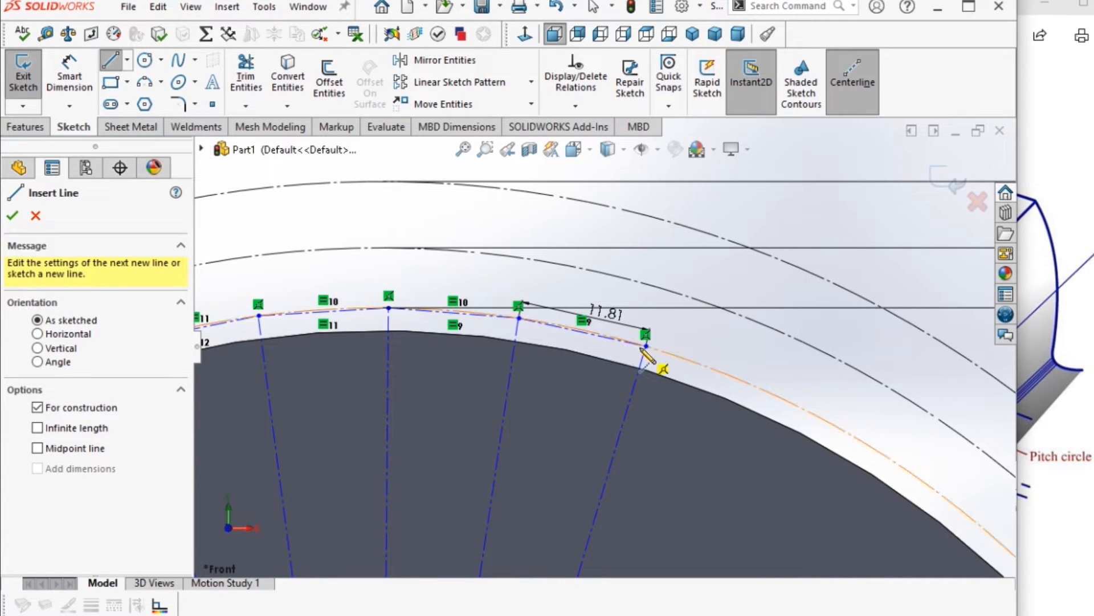
click(518, 317)
click(646, 346)
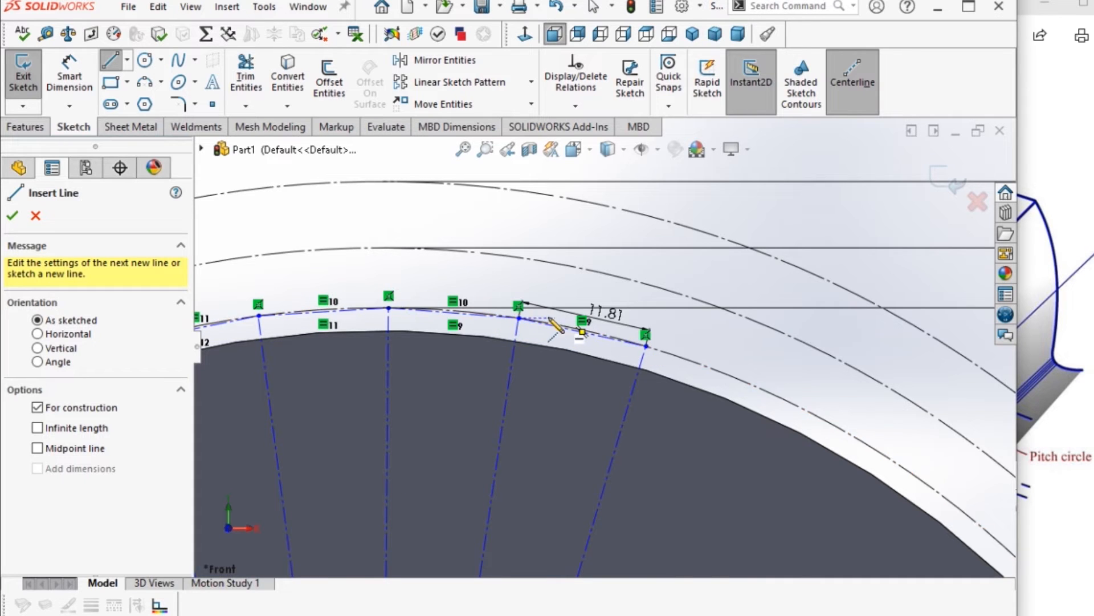
click(519, 318)
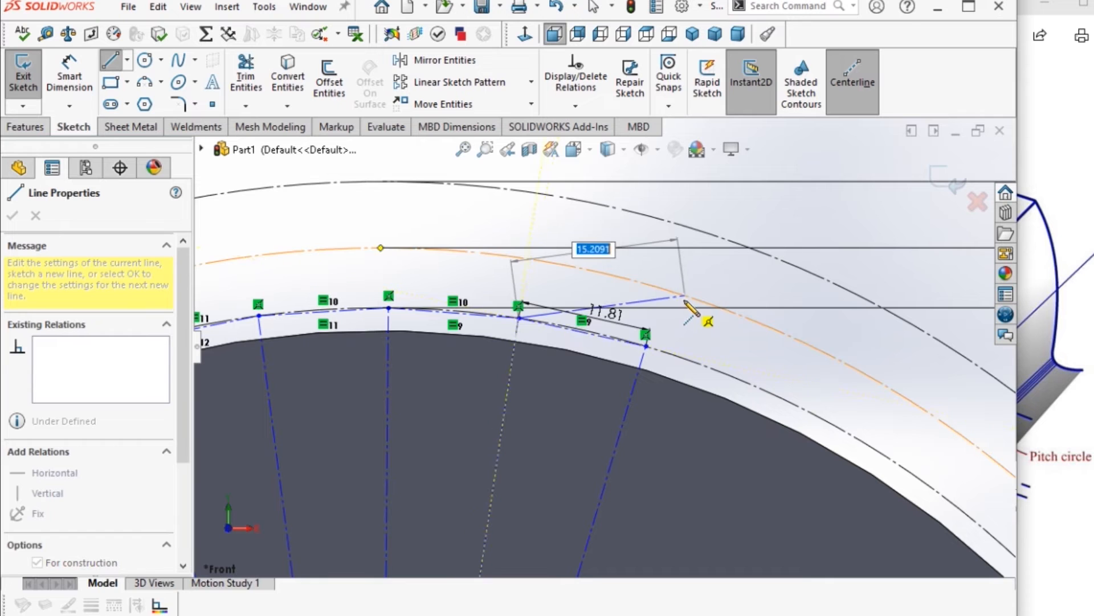
click(725, 279)
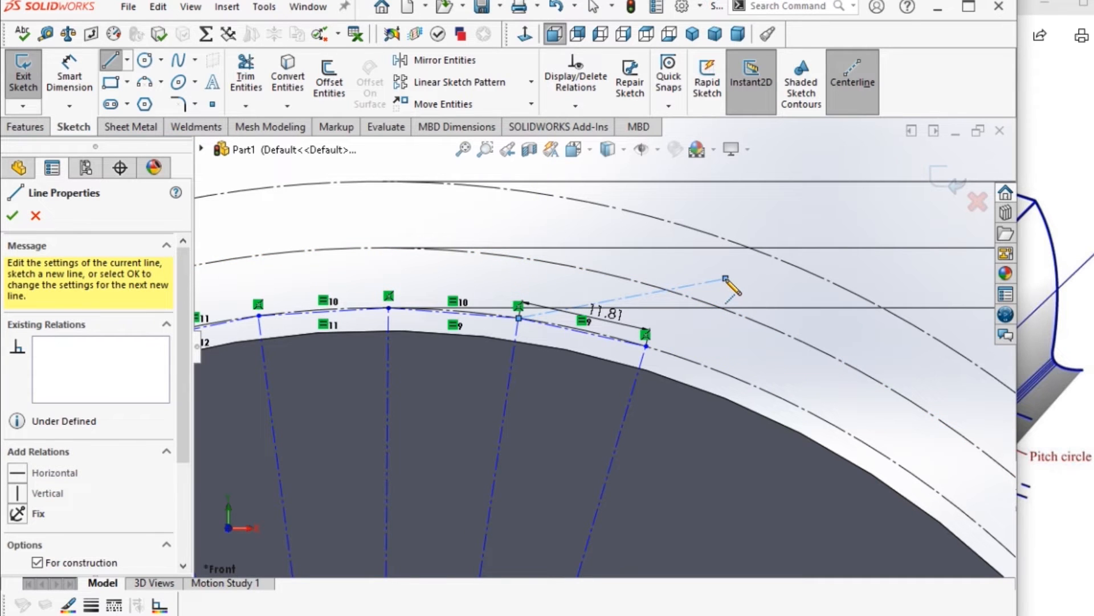
key(Escape)
key(Escape)
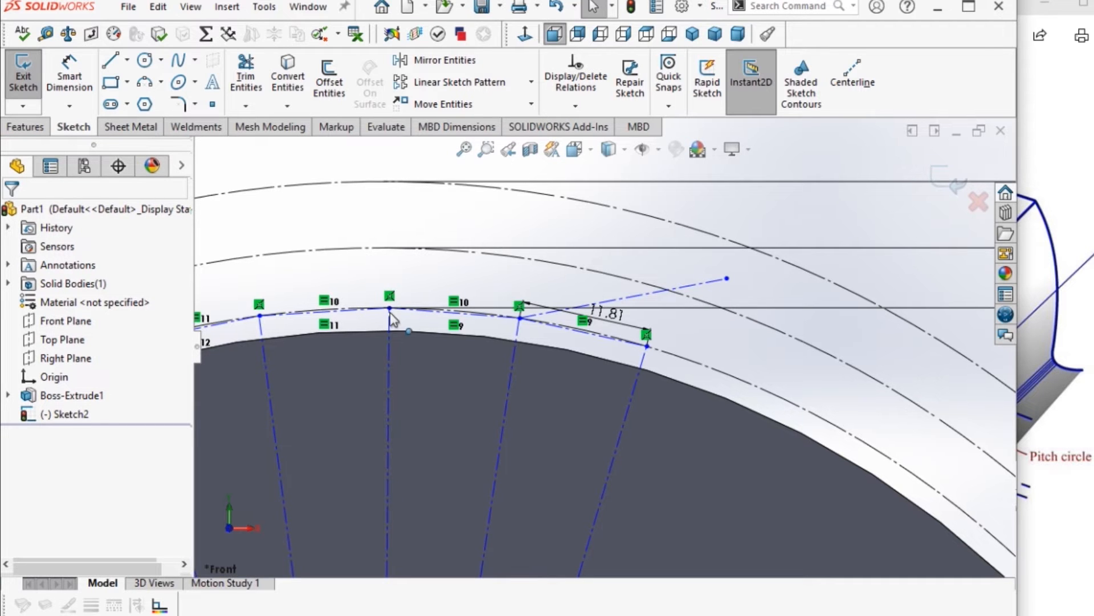
- Draw a centerline from the outer endpoint of the near-vertical fourth radial, slanting up and right past the middle construction circle
key(Return)
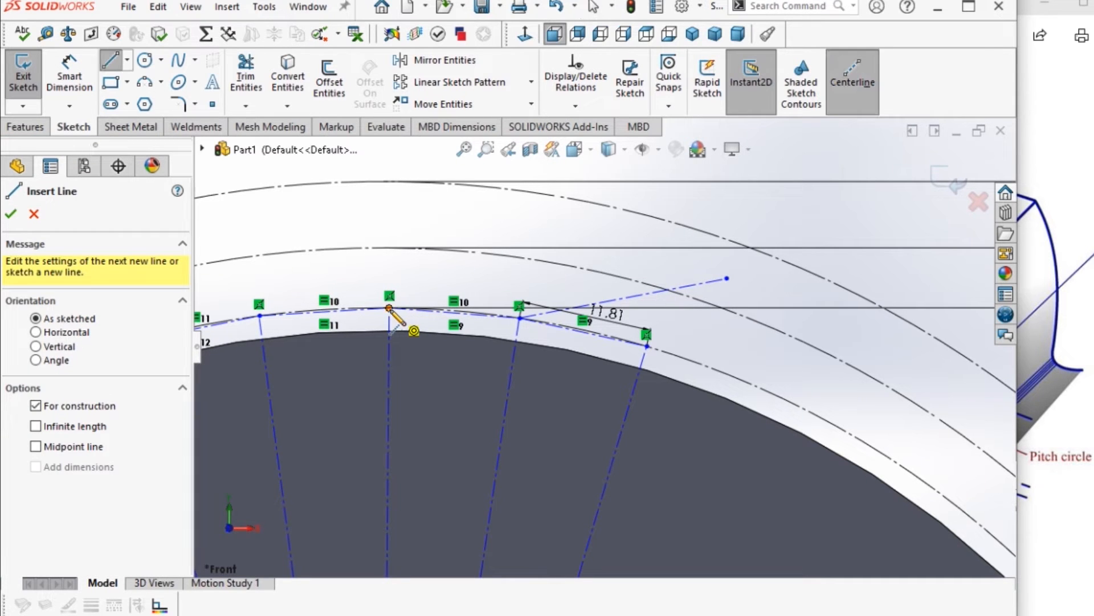
click(389, 308)
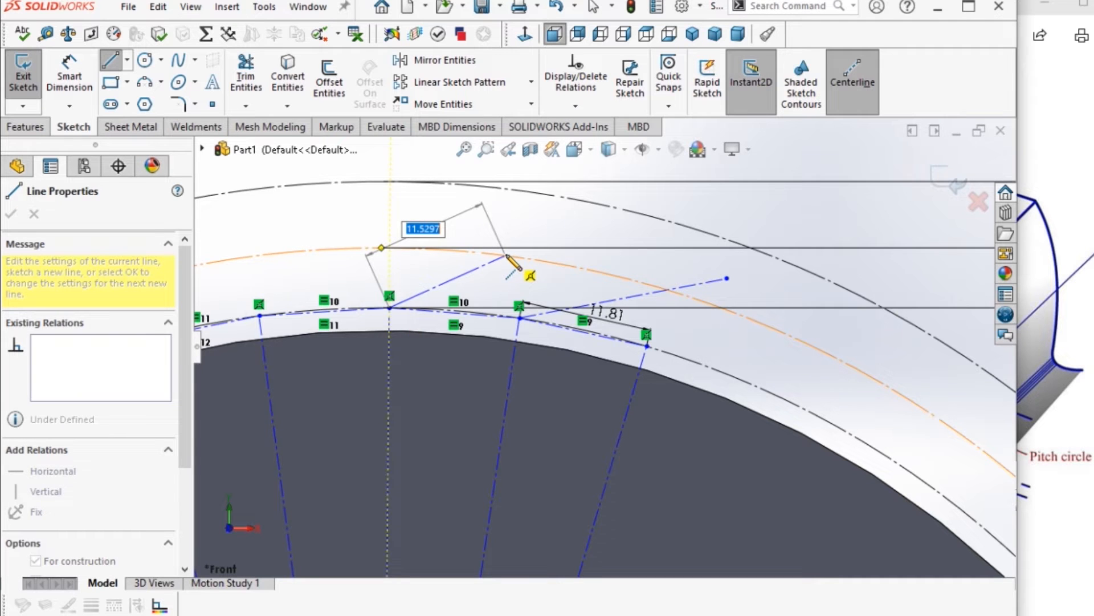
click(563, 233)
click(563, 234)
key(Escape)
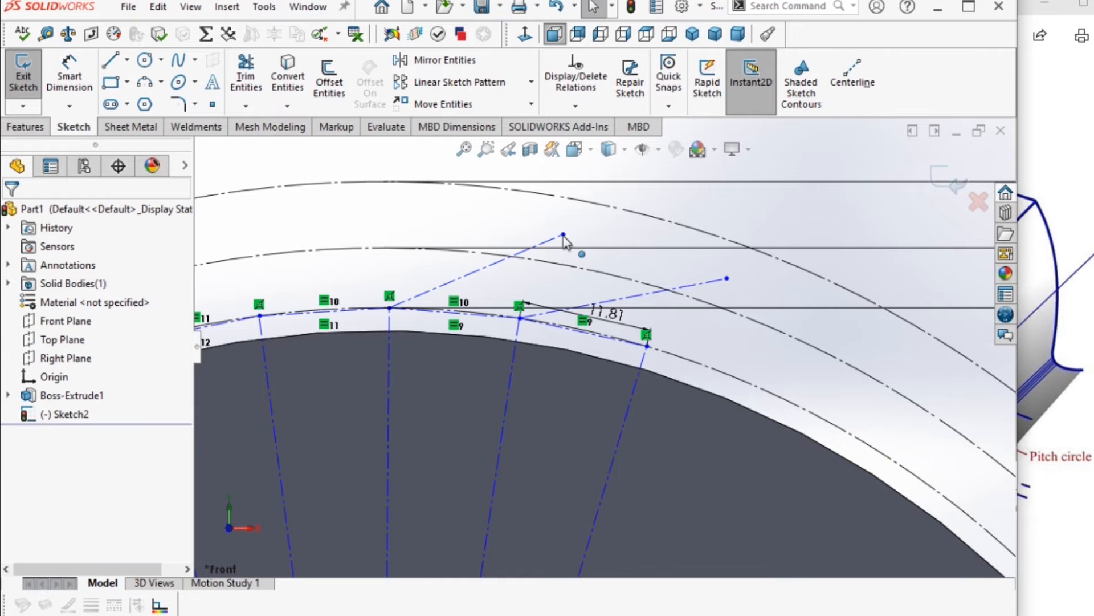
- Draw a centerline from the third radial endpoint from the left, slanting up and right past the middle construction circle
click(852, 81)
scroll(605, 336, up, 3)
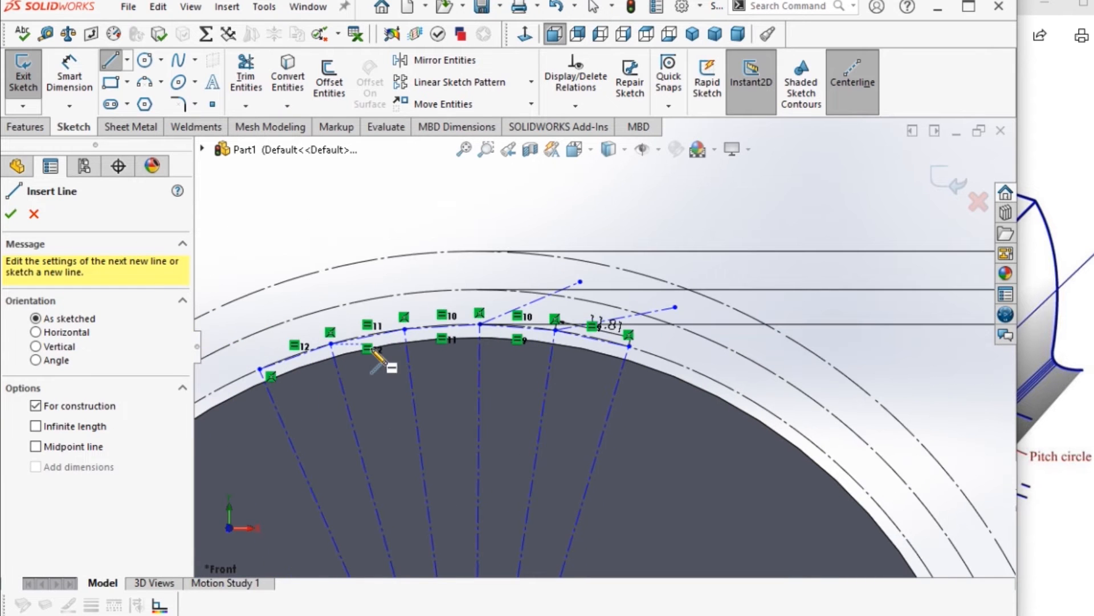
scroll(405, 329, down, 2)
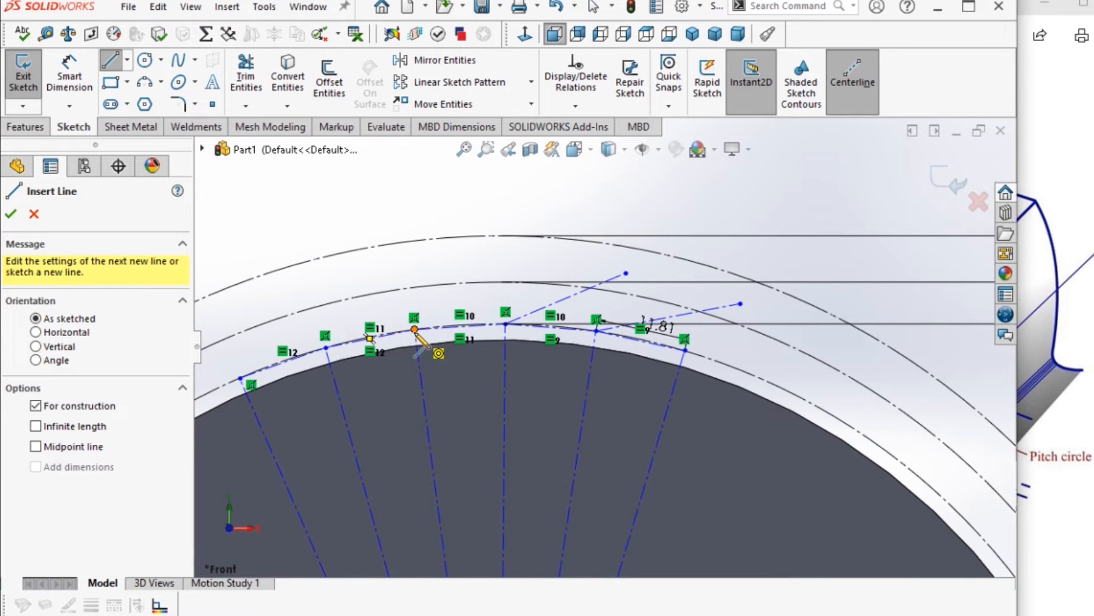
click(404, 330)
click(514, 261)
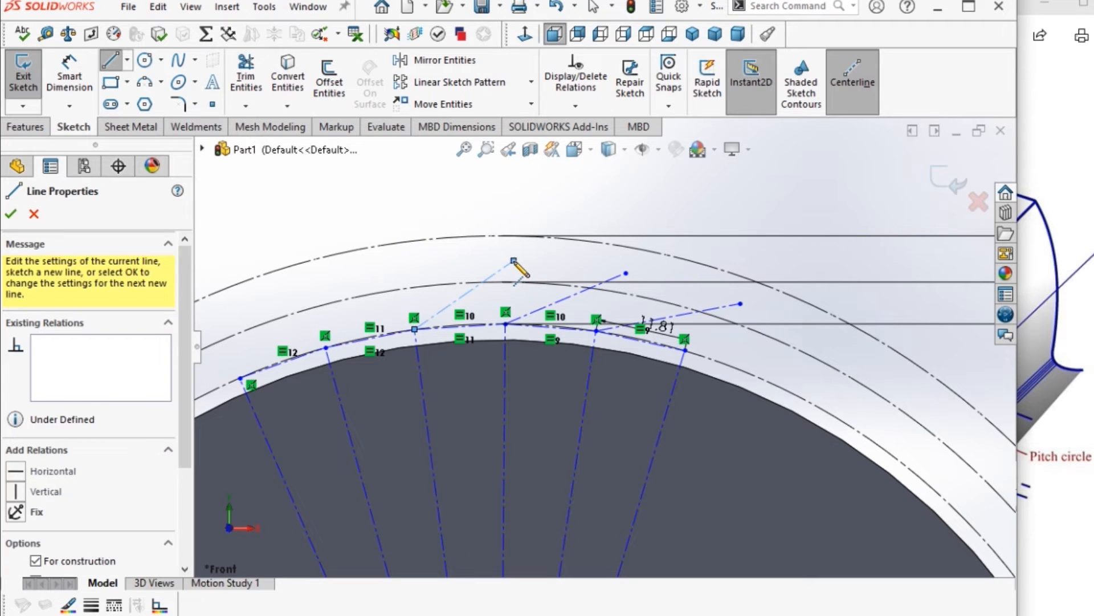
- Draw a centerline from the second radial endpoint from the left, slanting up and right to between the middle and outermost construction circles
key(Escape)
key(Return)
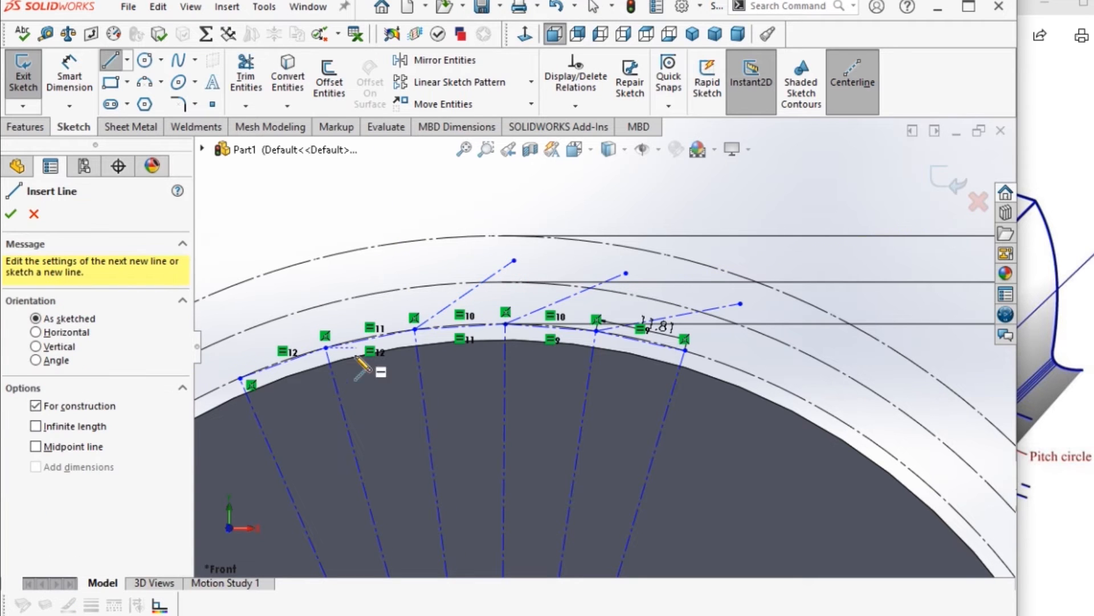
click(326, 346)
click(408, 266)
key(Escape)
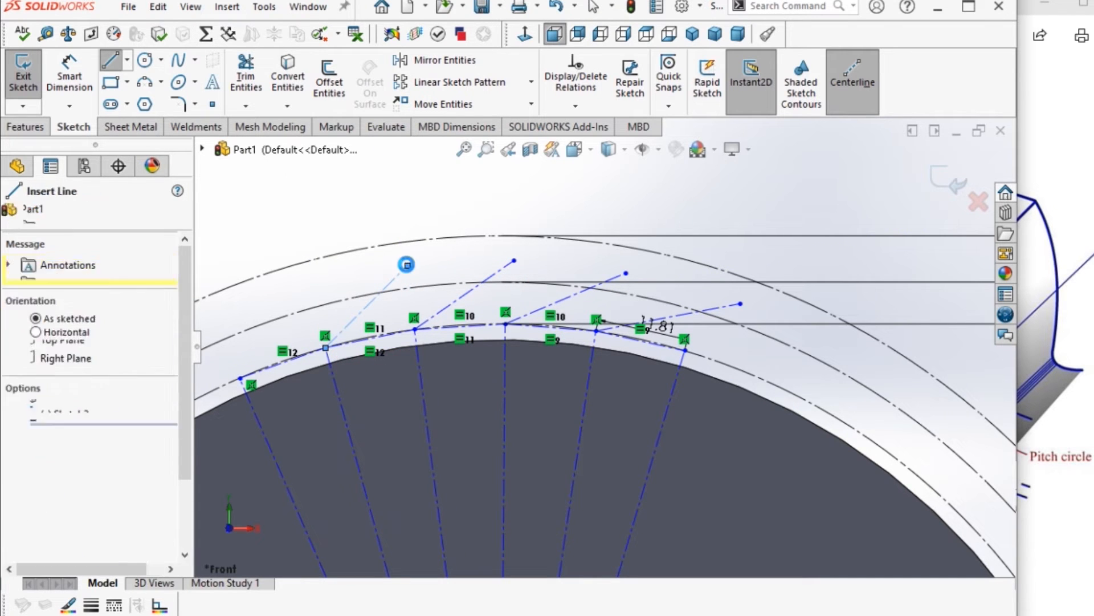
- Draw a centerline from the leftmost radial endpoint, slanting up and right past the middle construction circle
key(Escape)
key(Return)
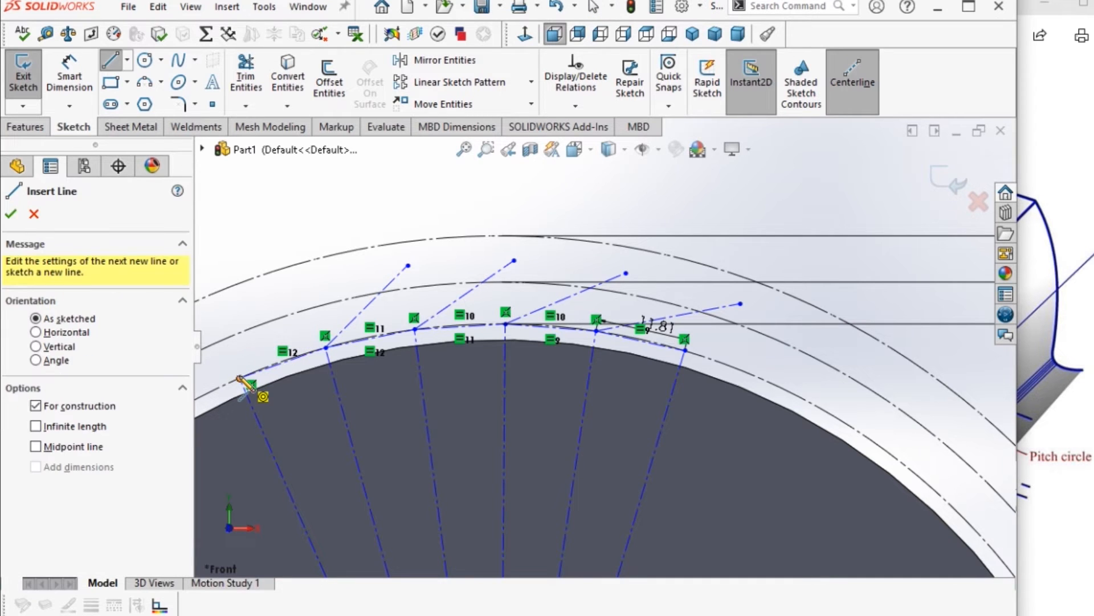
click(241, 378)
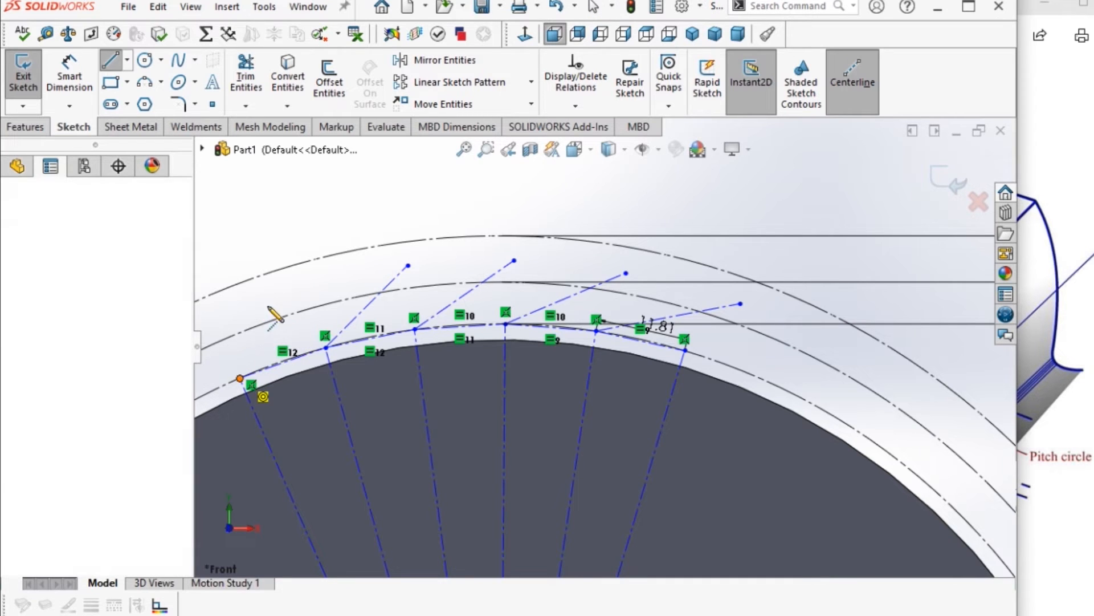
click(325, 281)
key(Escape)
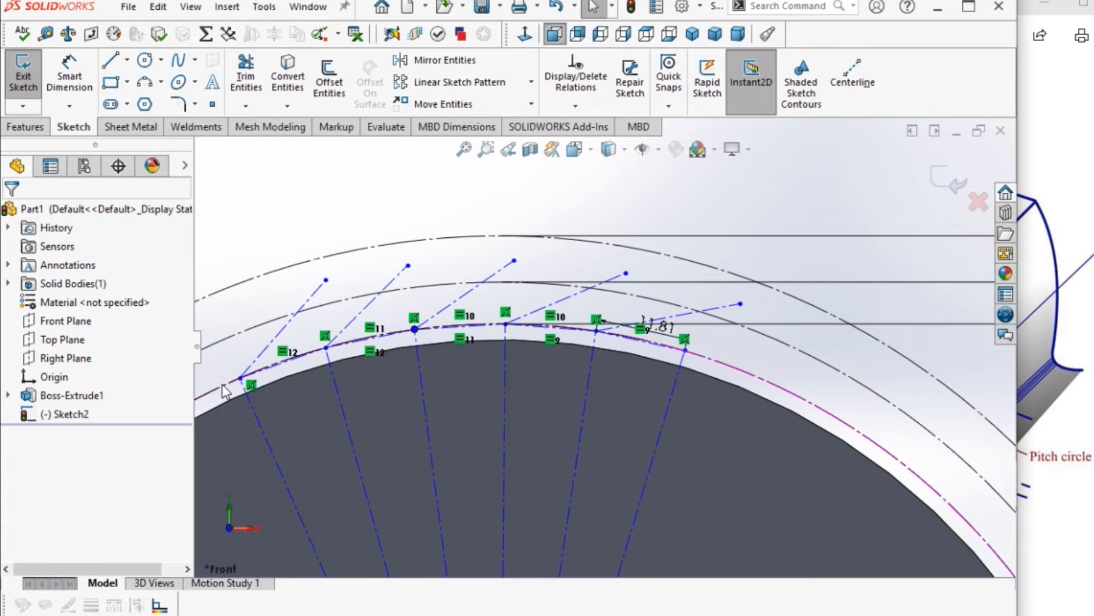
- Make the leftmost outward centerline tangent to the innermost construction circle
click(280, 337)
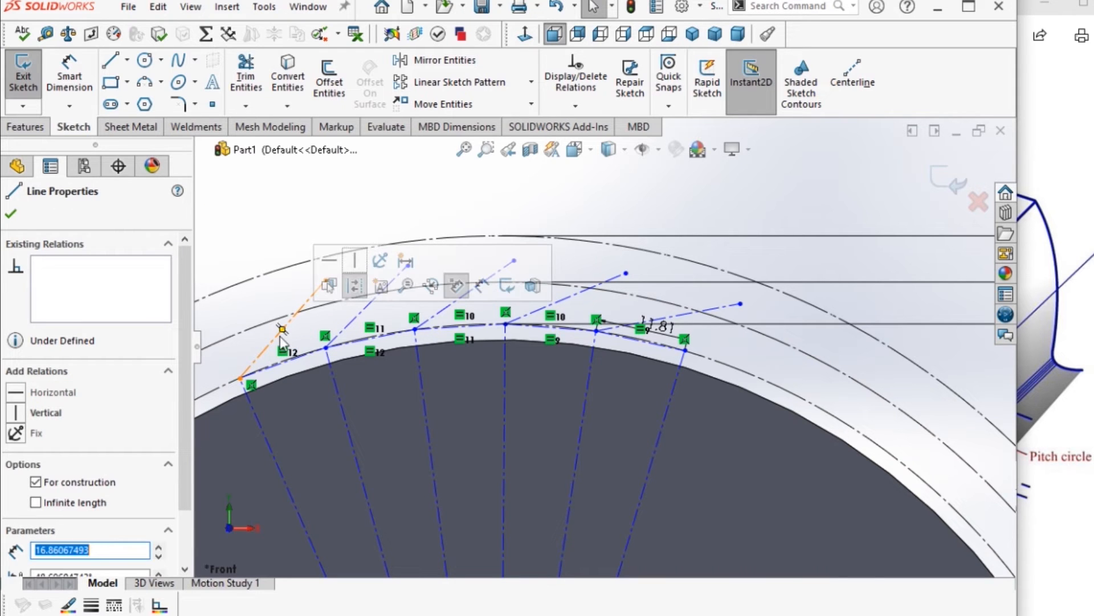
ctrl+click(217, 389)
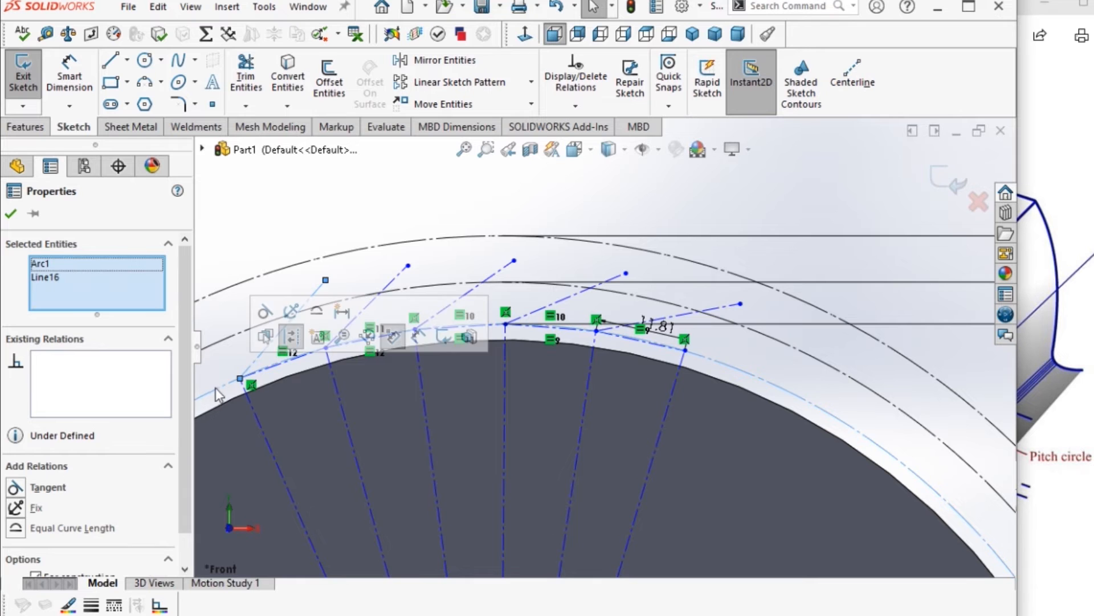
click(16, 486)
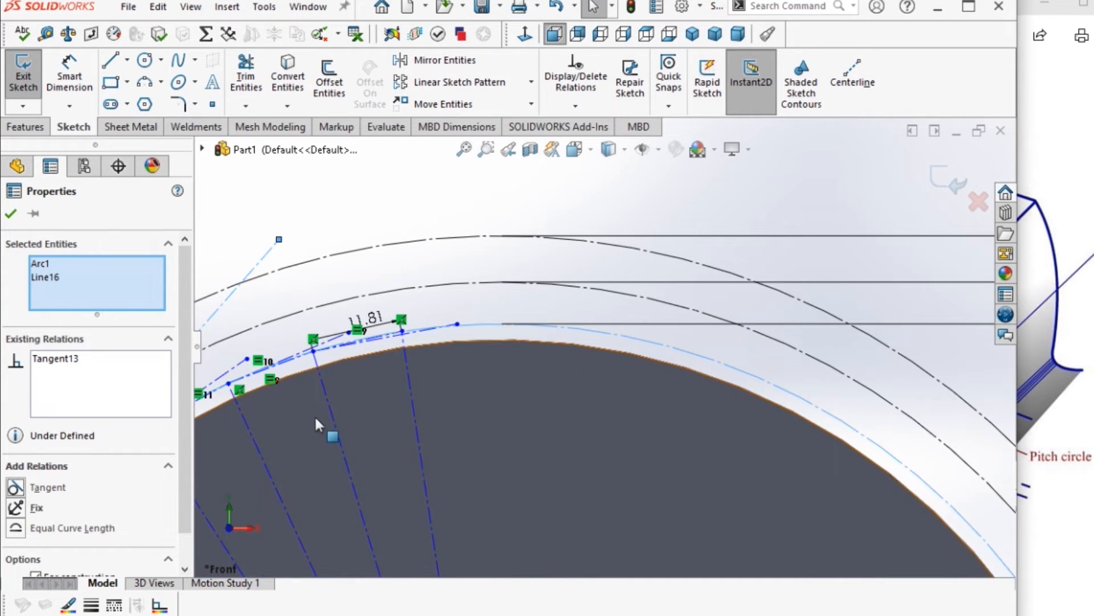
- Make the second outward centerline from the left tangent to the innermost construction circle
scroll(330, 473, up, 3)
scroll(374, 420, down, 4)
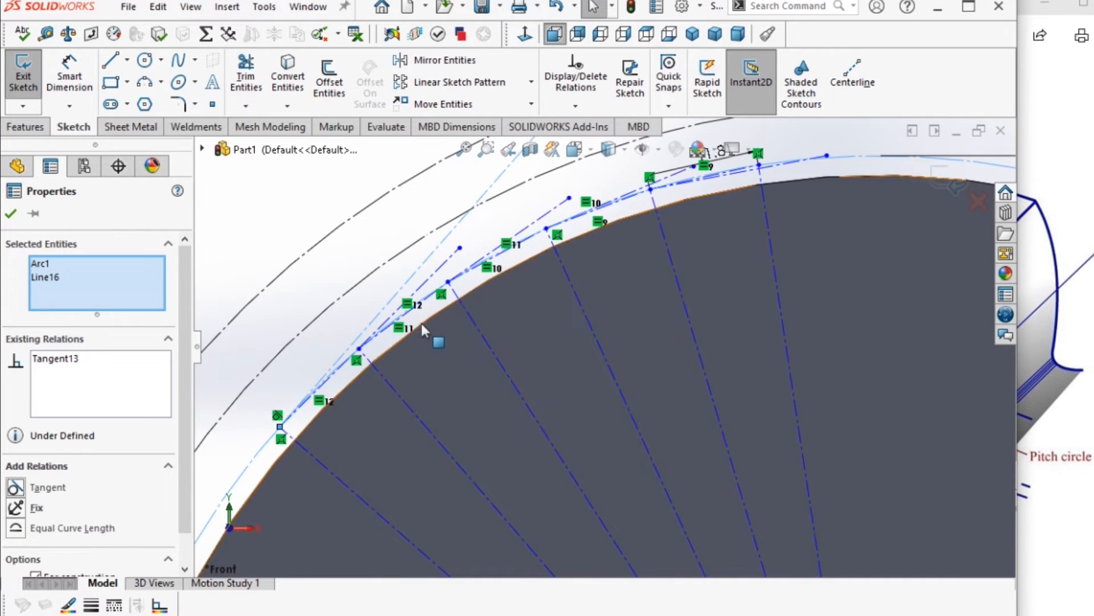
scroll(422, 323, down, 2)
click(449, 267)
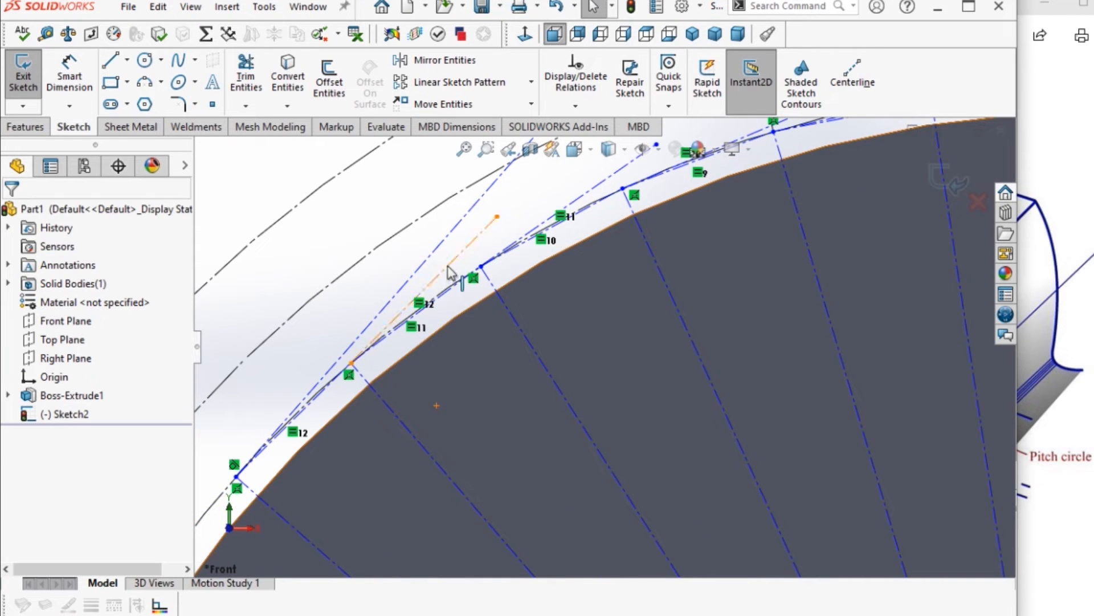
click(451, 266)
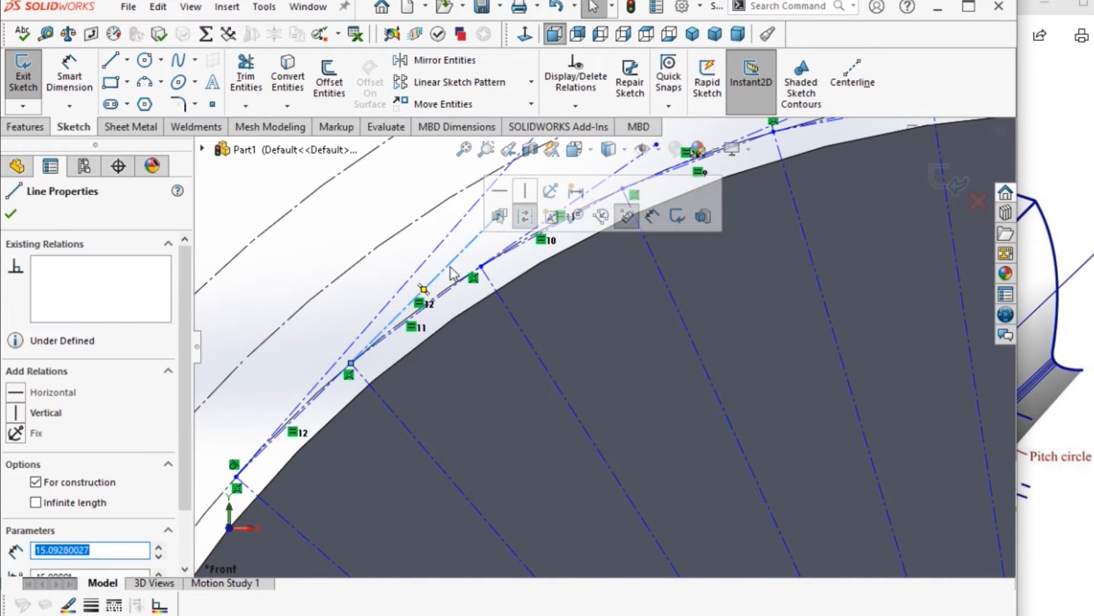
ctrl+click(214, 509)
click(15, 489)
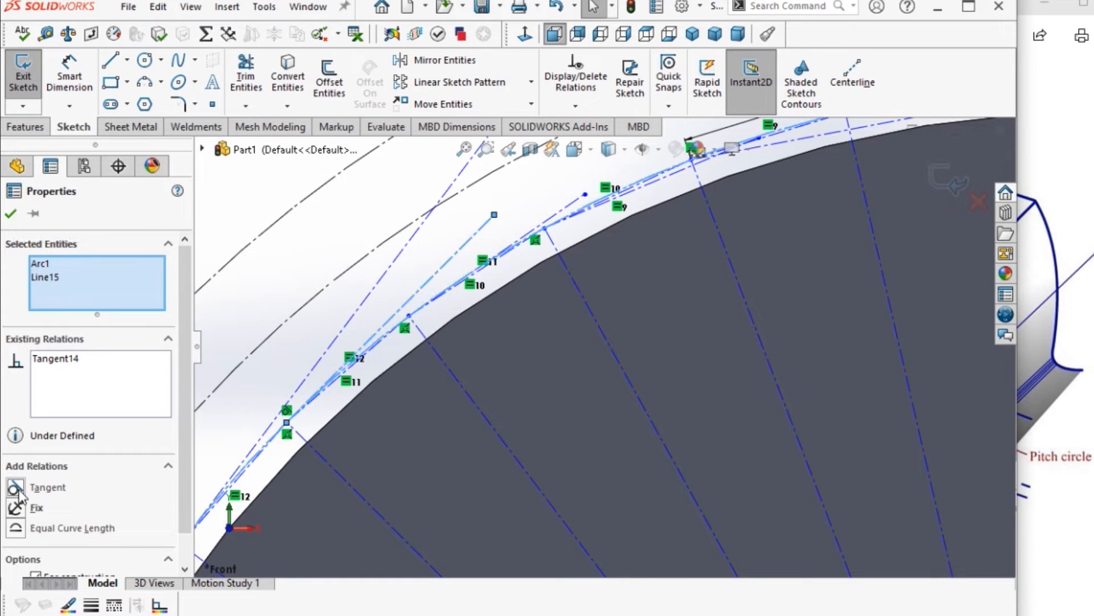
click(10, 213)
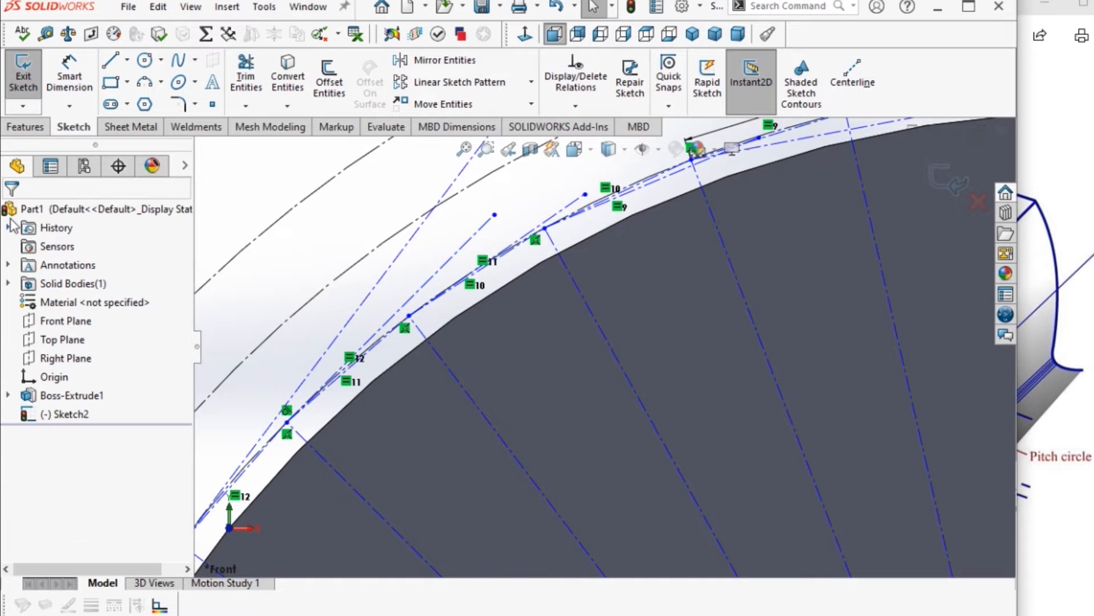
- Make the third outward centerline from the left tangent to the innermost construction circle
scroll(579, 216, down, 3)
scroll(580, 228, down, 3)
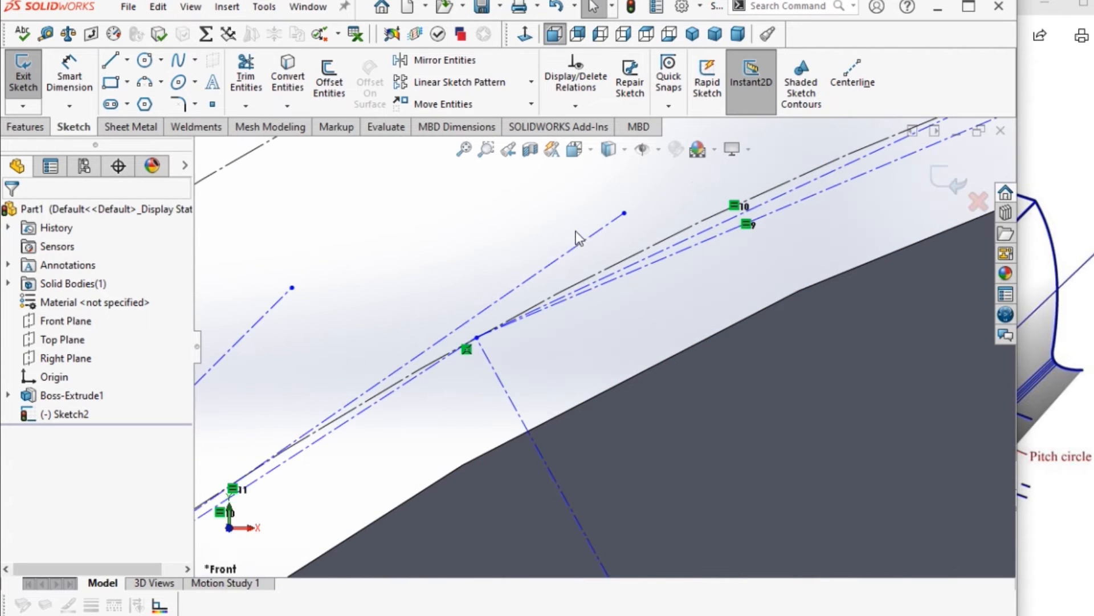
click(568, 261)
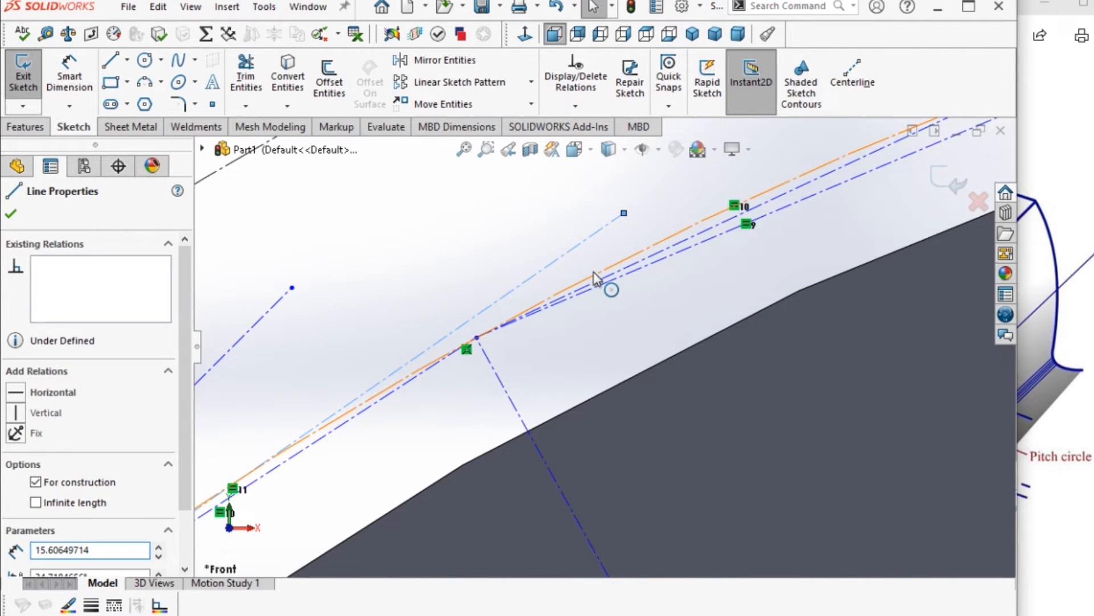
click(595, 278)
ctrl+click(570, 251)
click(642, 196)
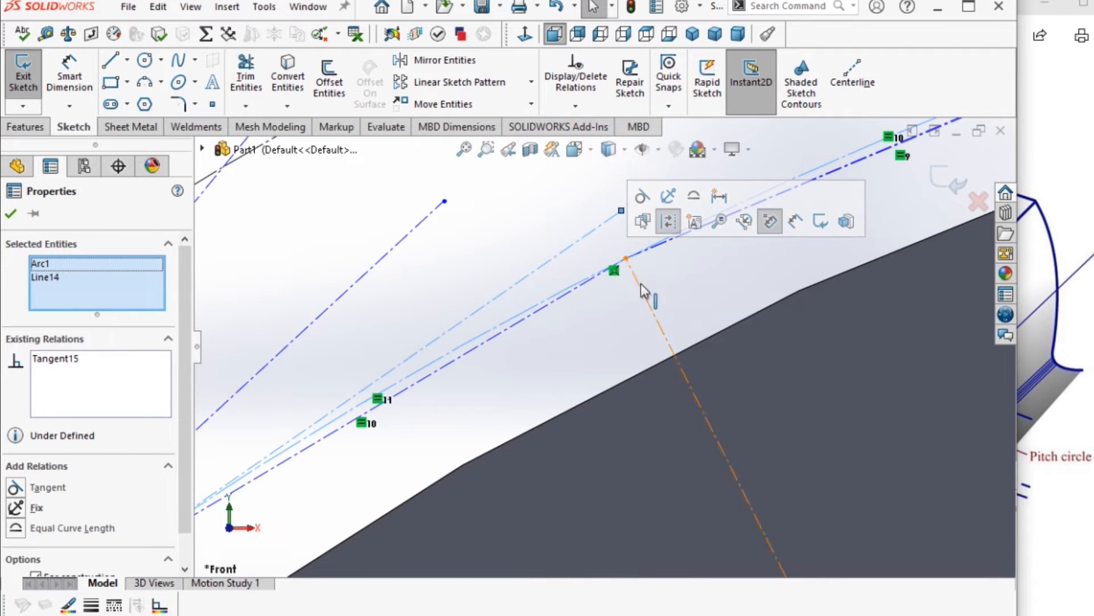
- Make the fourth outward centerline from the left tangent to the innermost construction circle
scroll(604, 339, up, 2)
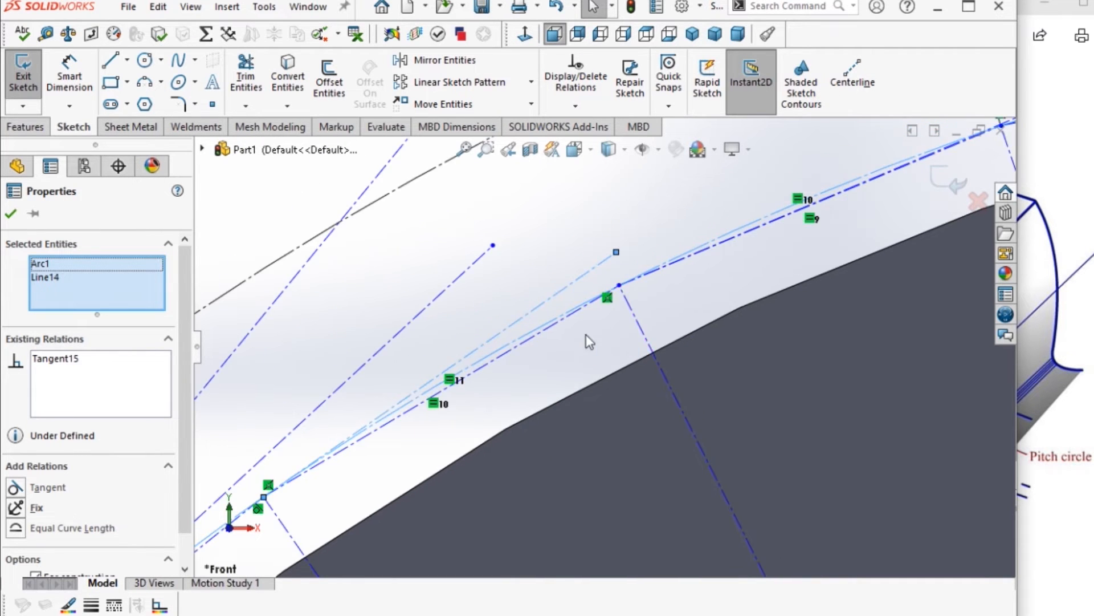
scroll(597, 340, up, 2)
scroll(756, 264, down, 8)
click(529, 225)
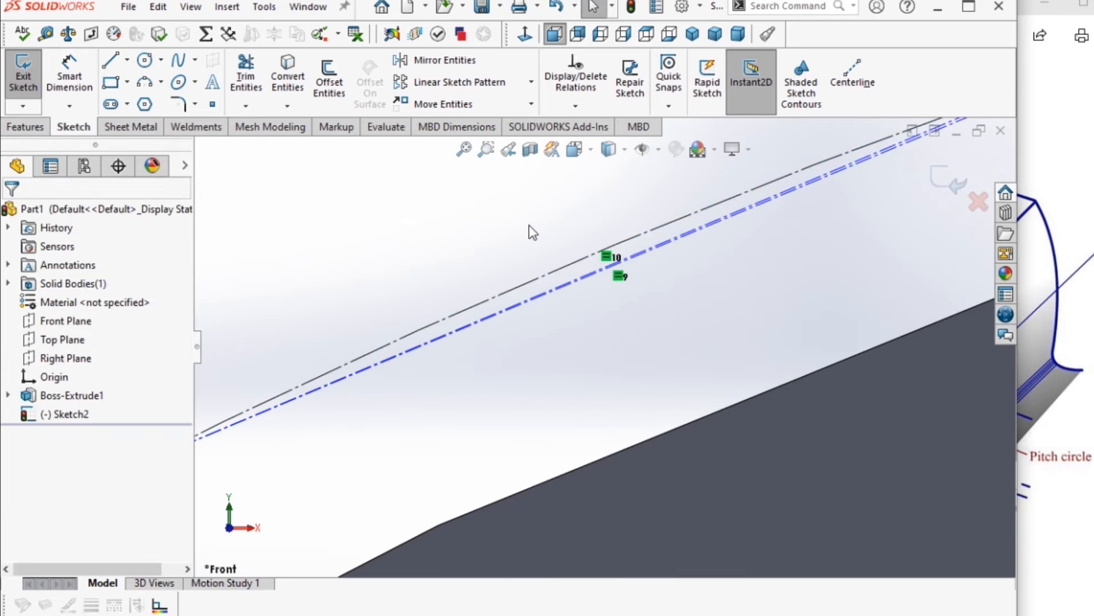
scroll(687, 229, up, 1)
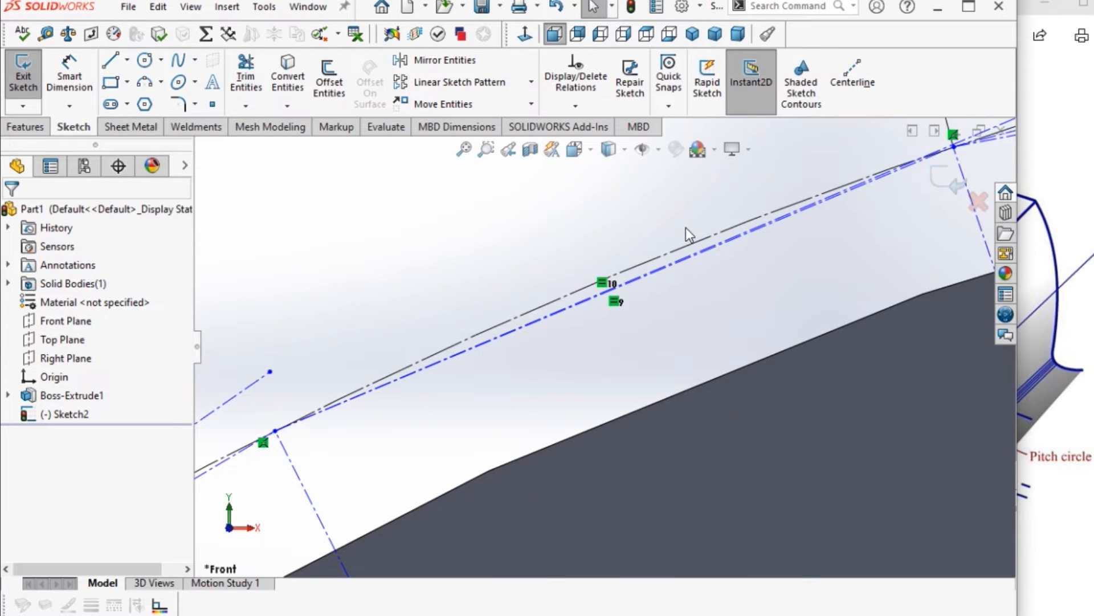
scroll(685, 227, up, 2)
scroll(861, 221, down, 3)
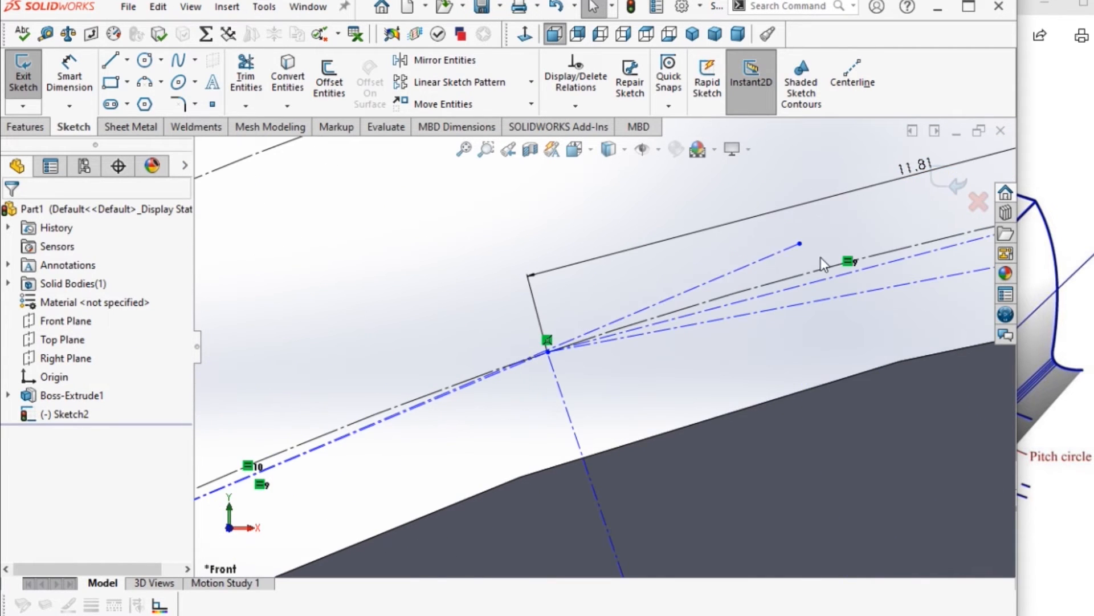
click(772, 258)
ctrl+click(774, 292)
click(812, 211)
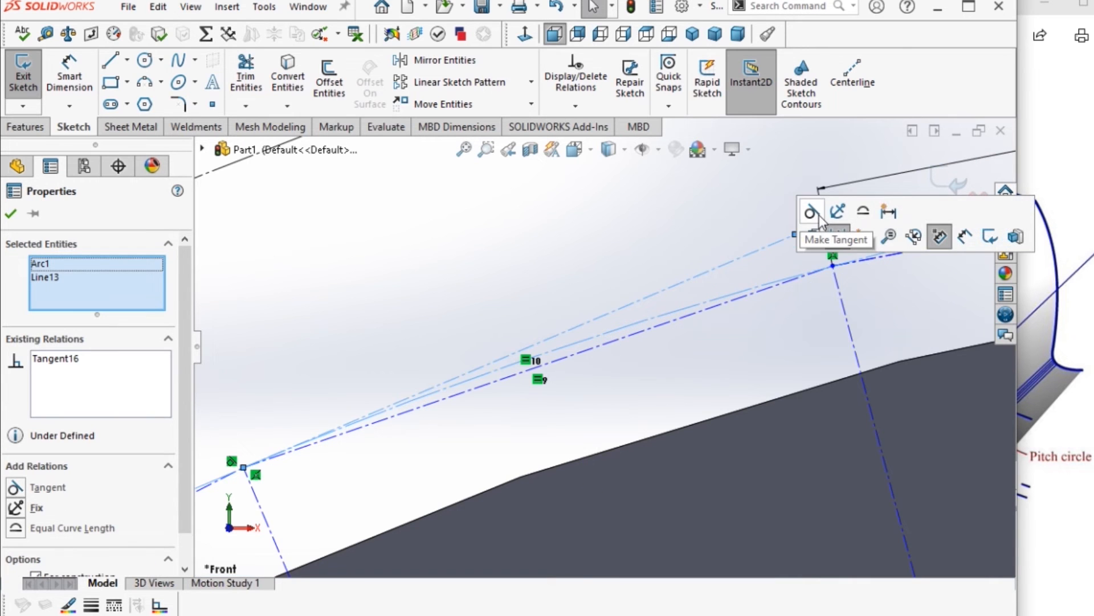
- Make the remaining fifth outward centerline, starting at the dimensioned chord, tangent to the innermost construction circle
click(702, 273)
click(638, 263)
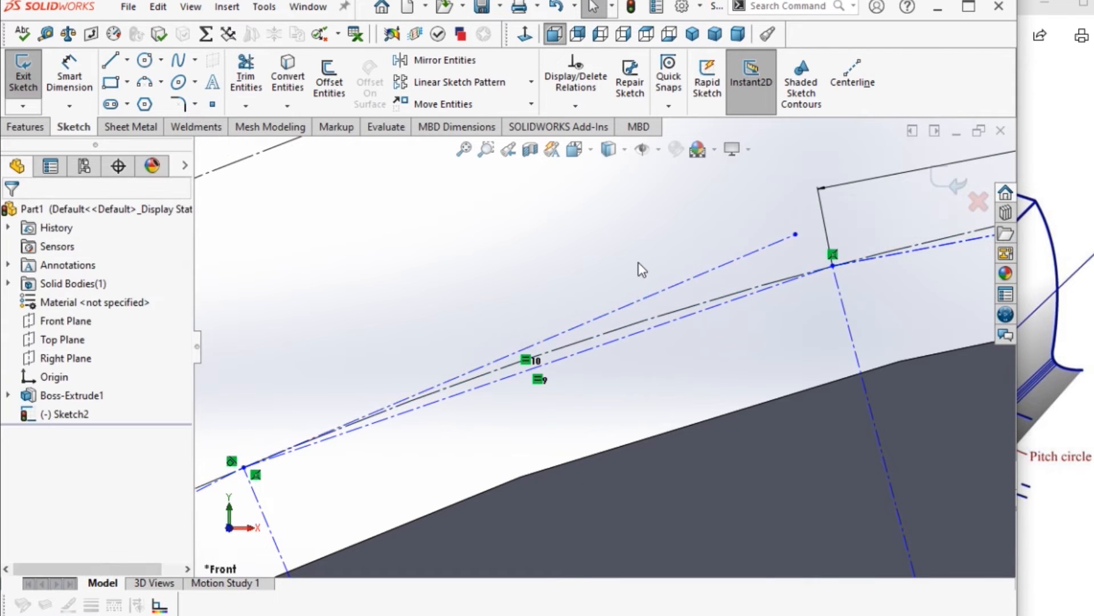
click(678, 284)
ctrl+click(677, 312)
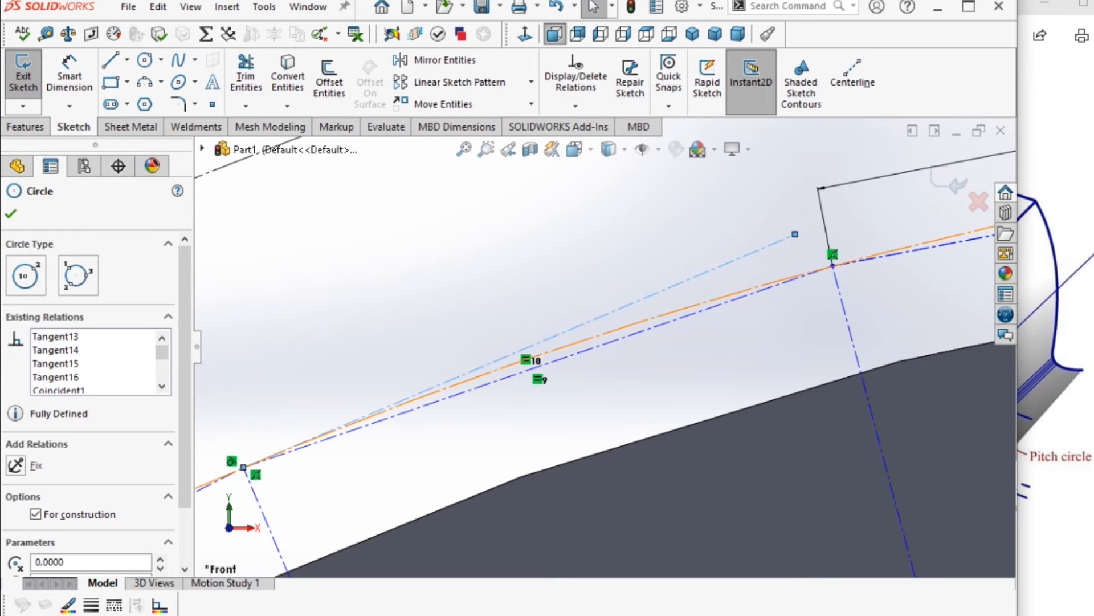
scroll(690, 312, up, 3)
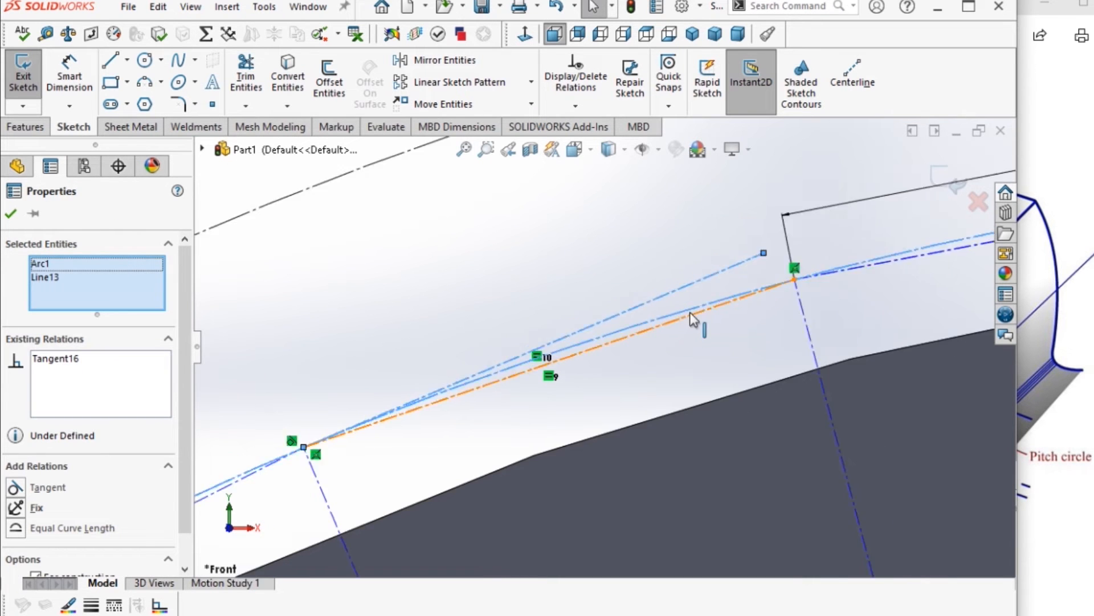
scroll(847, 299, down, 5)
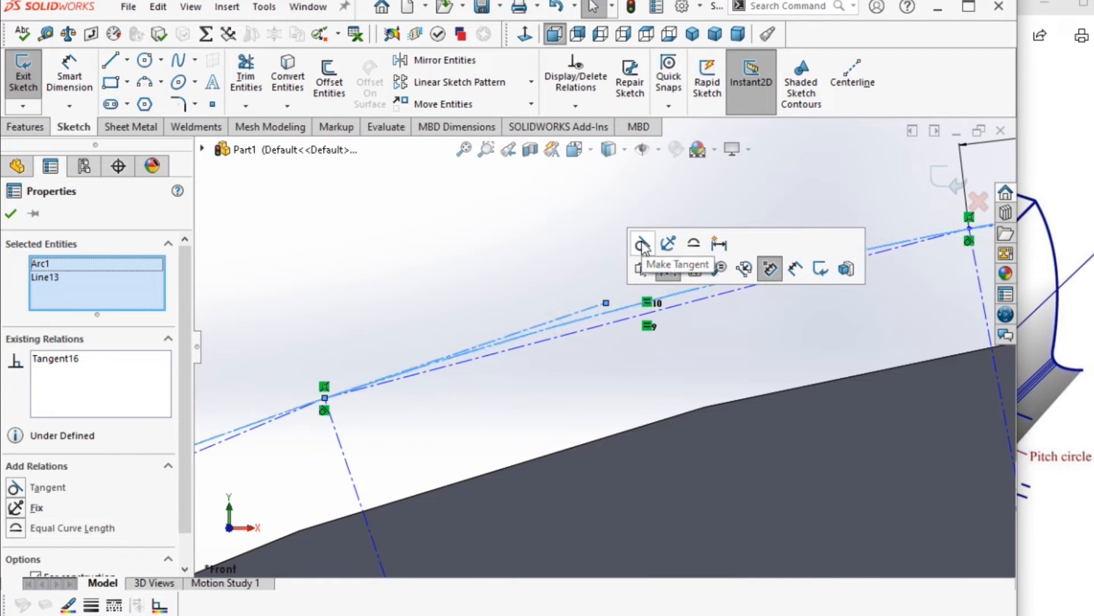
key(Escape)
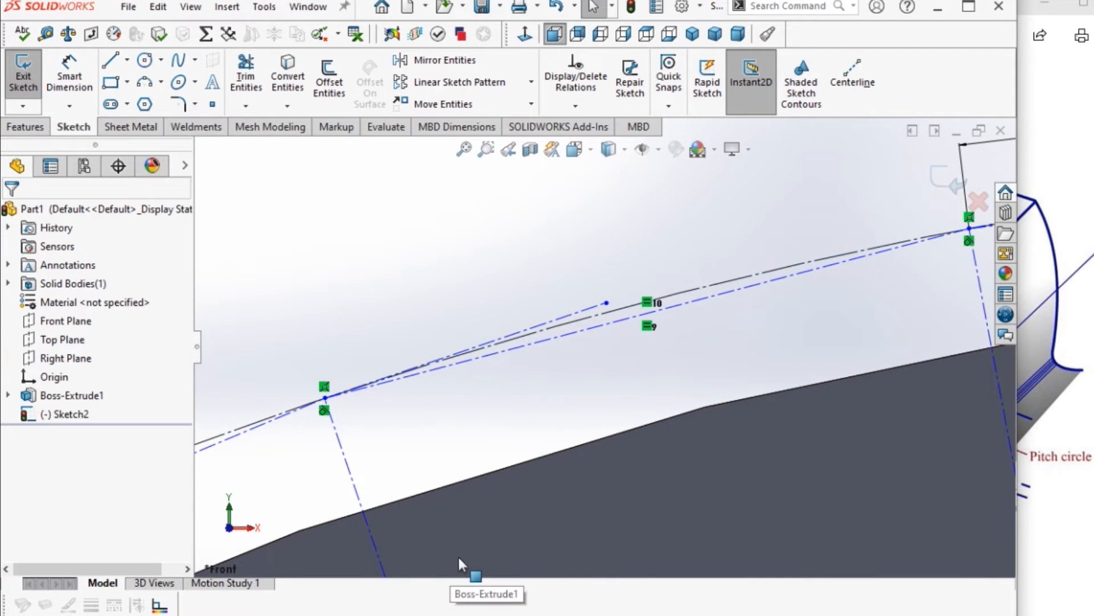
- Make the tangent centerline starting at the dimensioned chord equal in length to that 11.81 chord
scroll(709, 393, up, 4)
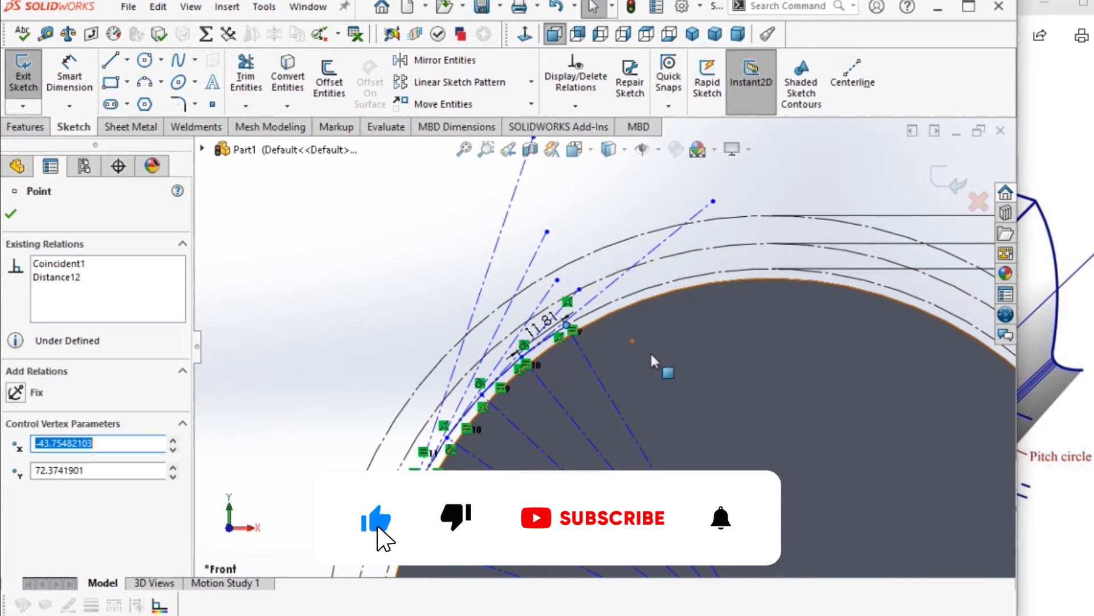
scroll(656, 365, up, 5)
scroll(712, 445, down, 8)
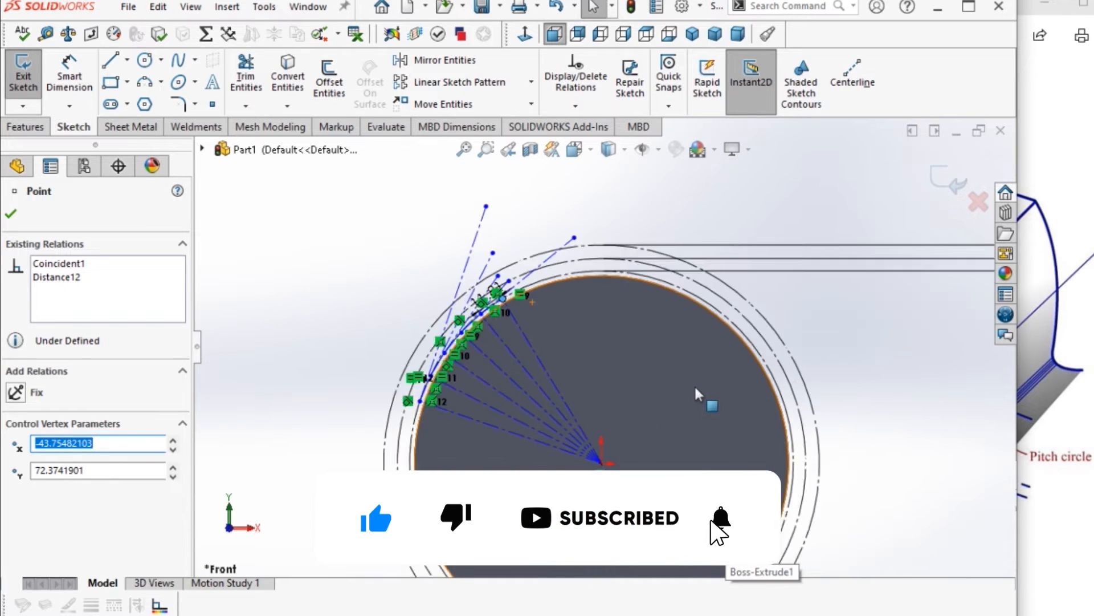
scroll(414, 337, down, 5)
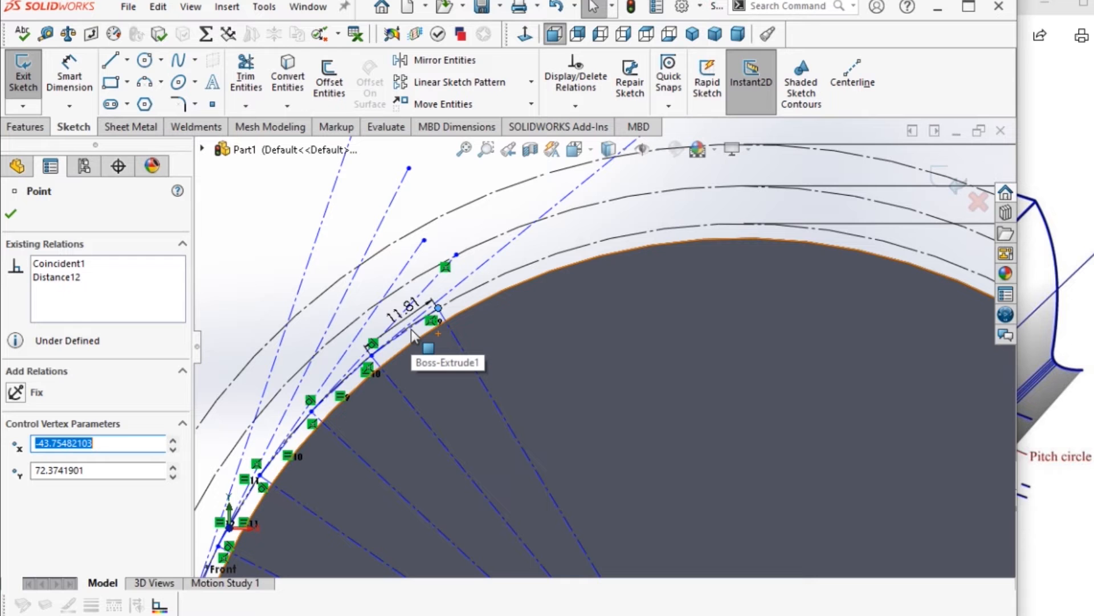
scroll(414, 336, up, 3)
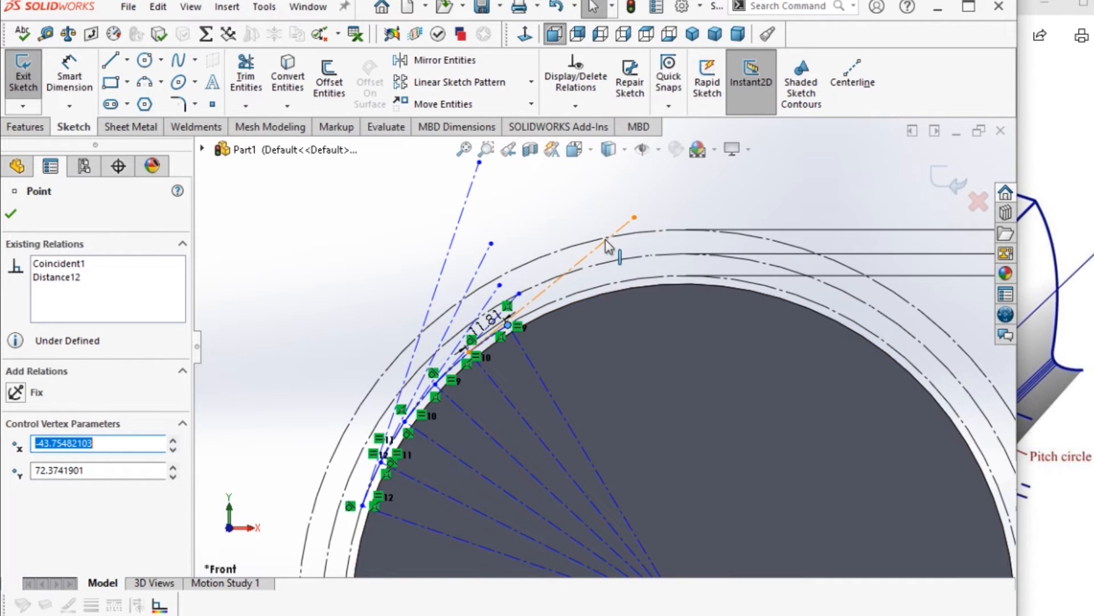
scroll(508, 334, down, 5)
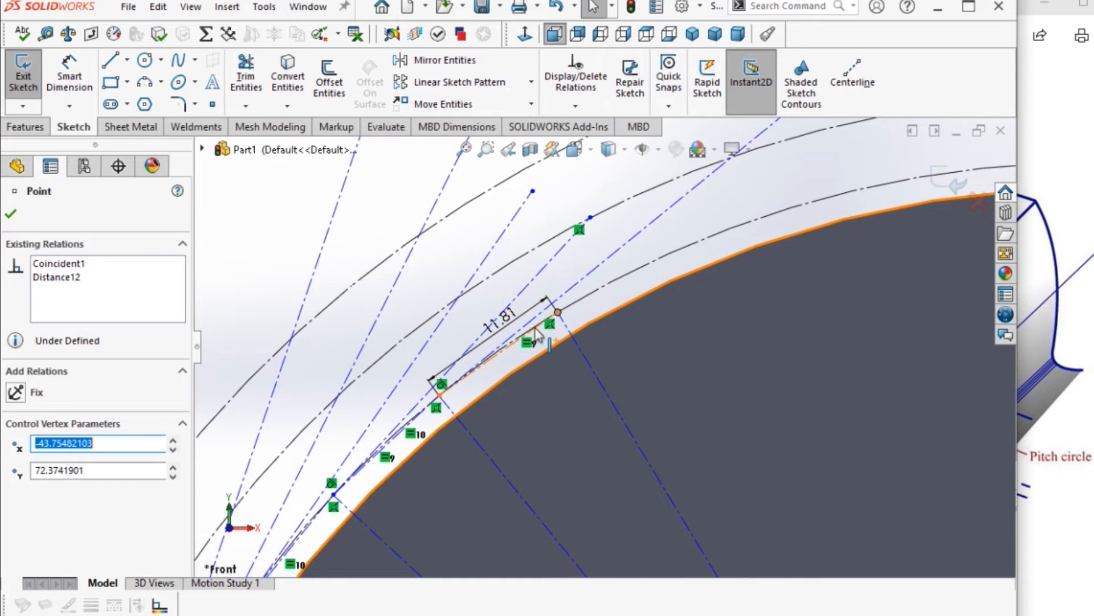
scroll(536, 336, down, 5)
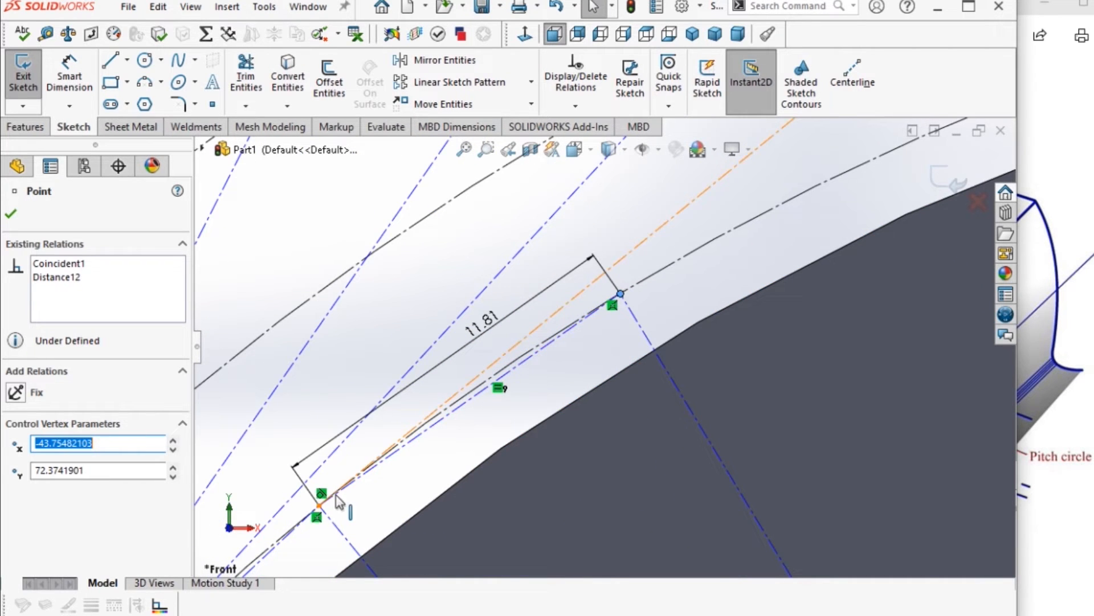
click(528, 358)
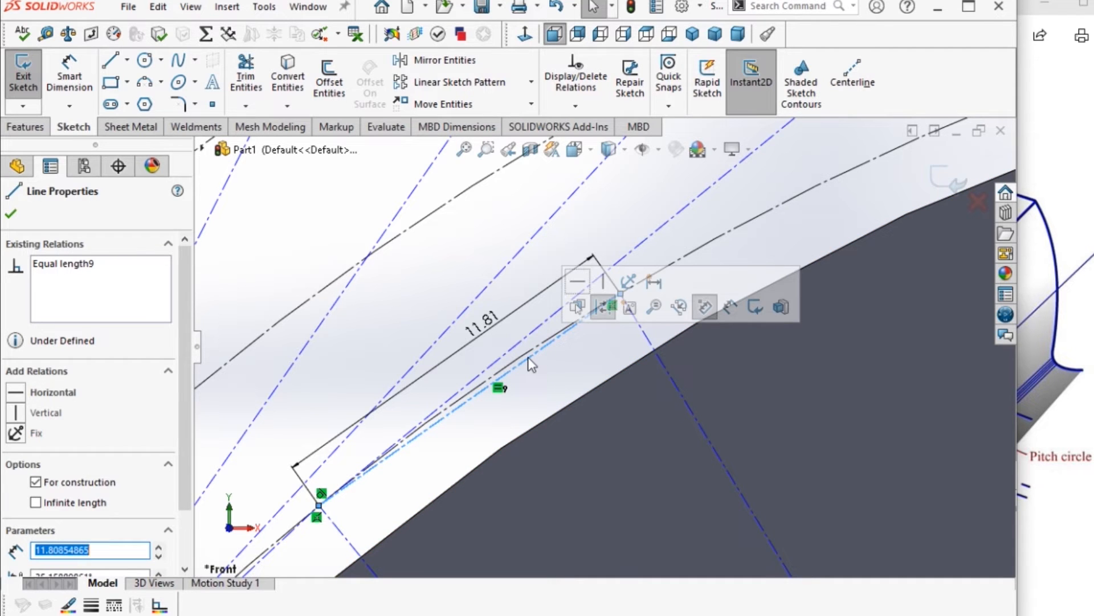
ctrl+click(652, 236)
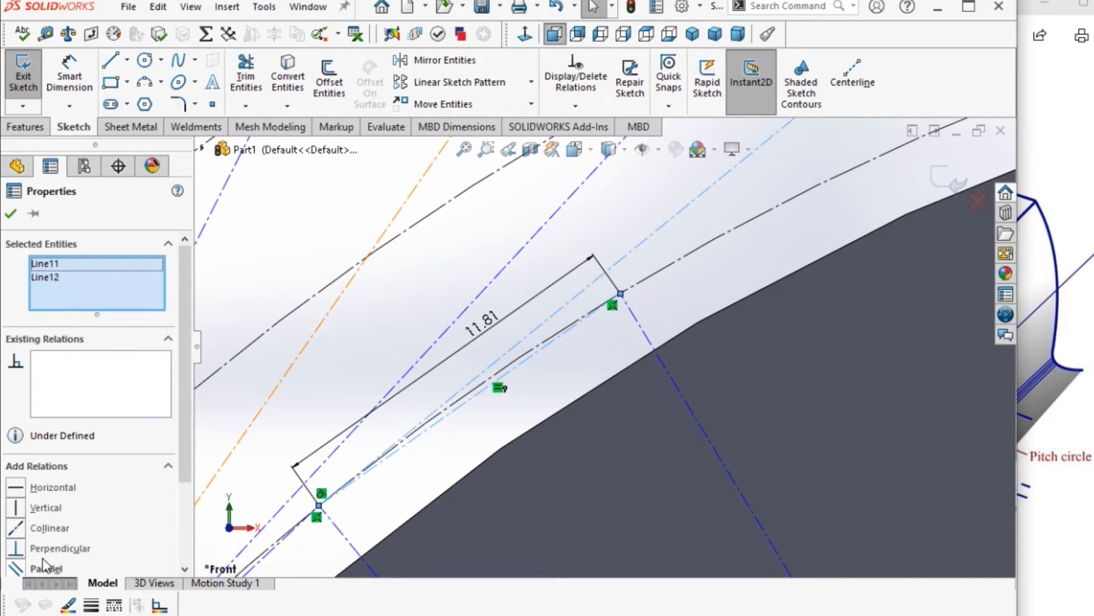
scroll(189, 457, down, 3)
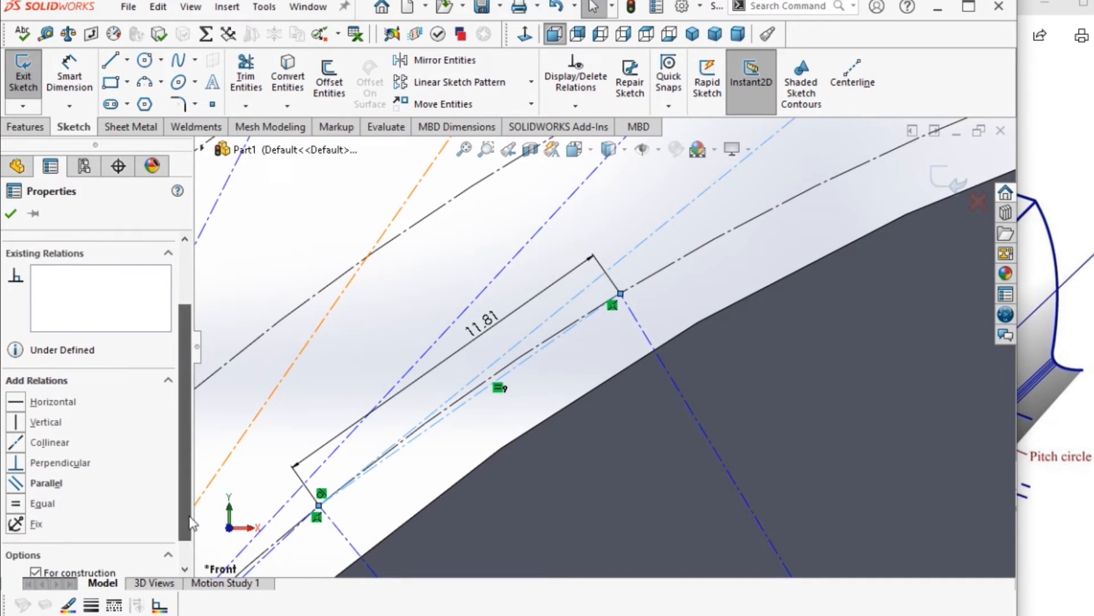
click(16, 504)
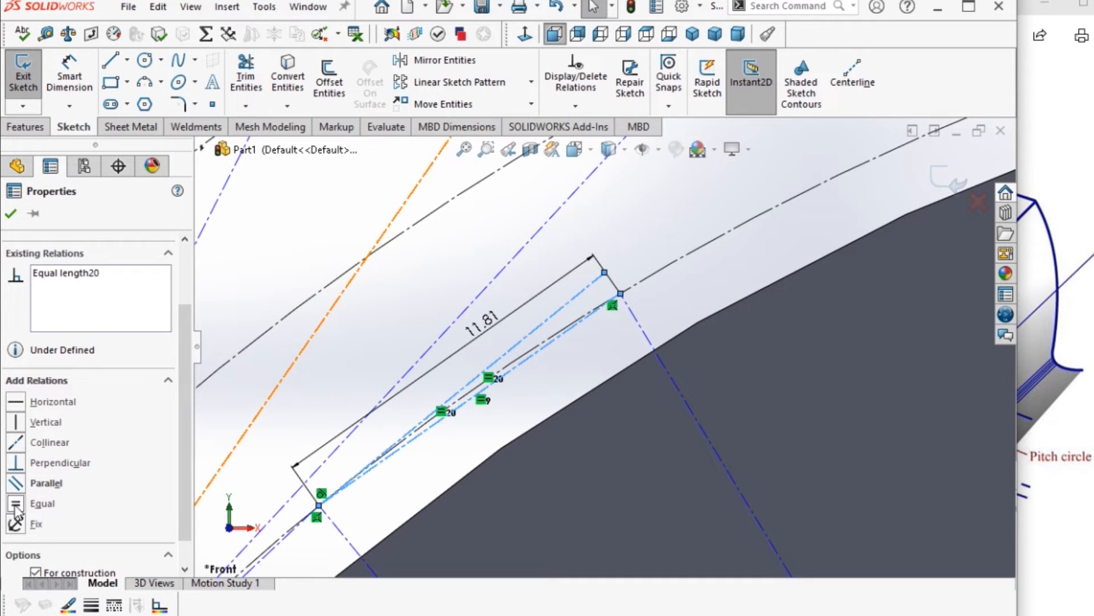
click(10, 213)
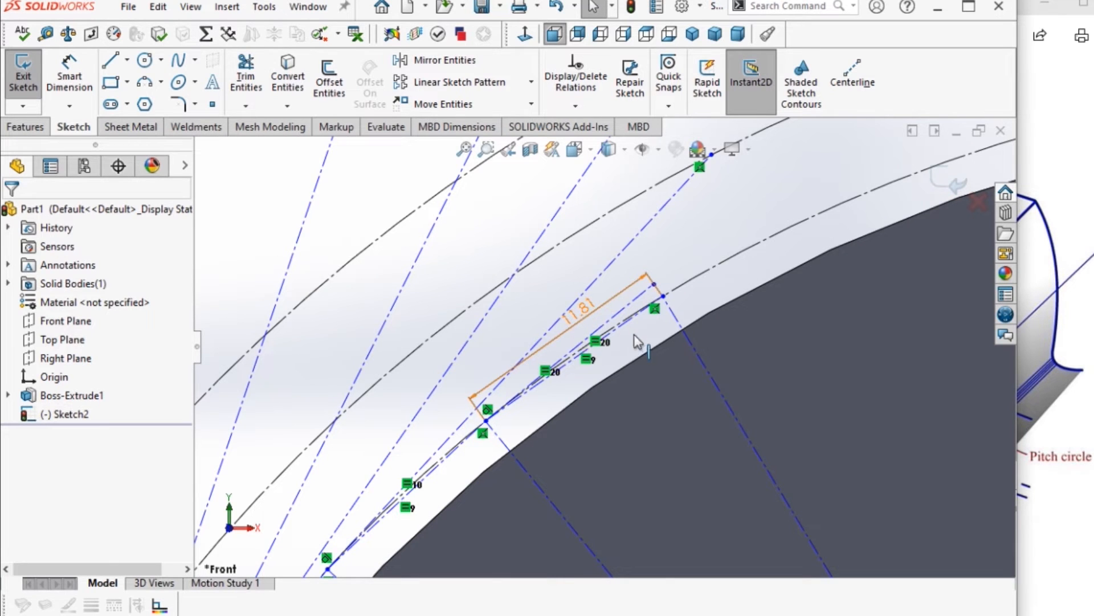
- Link the 11.81 chord dimension to a shared value named "value"
scroll(632, 340, up, 2)
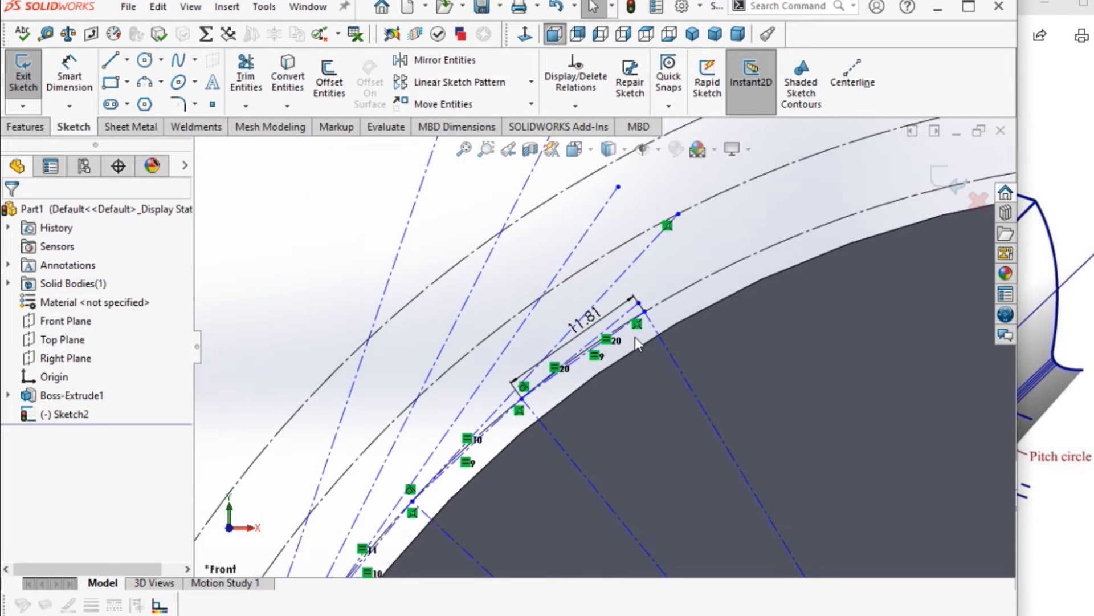
click(588, 325)
right_click(588, 326)
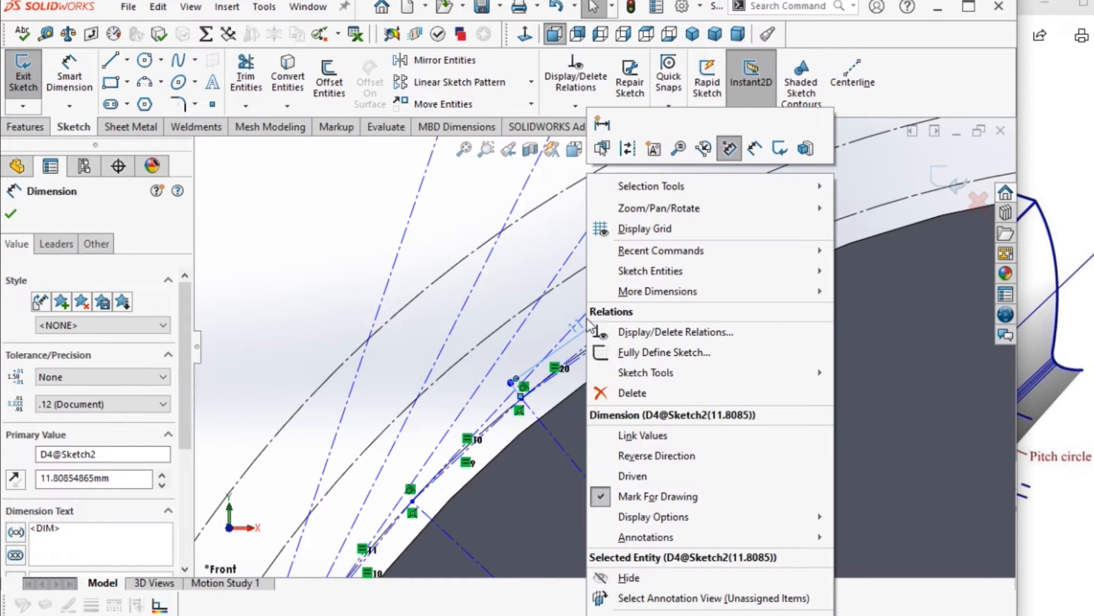
click(628, 436)
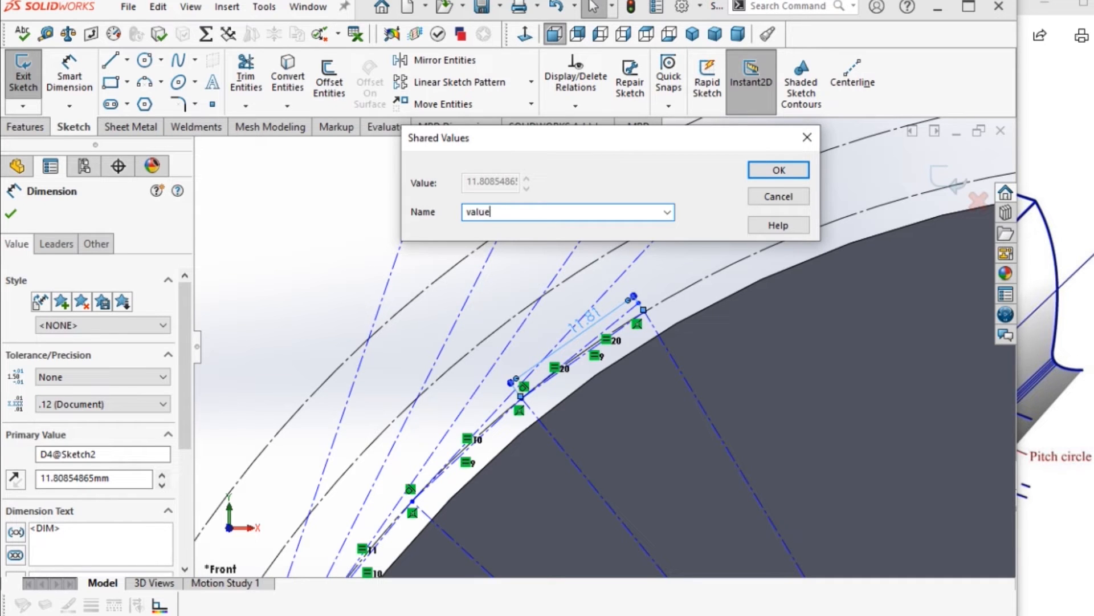
click(779, 170)
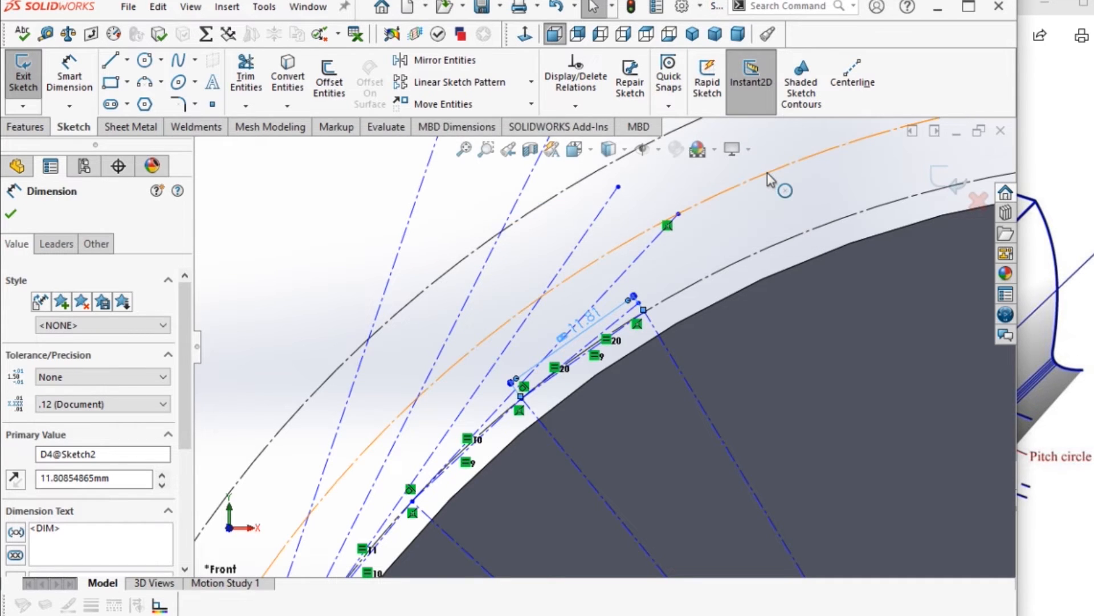
scroll(584, 339, down, 5)
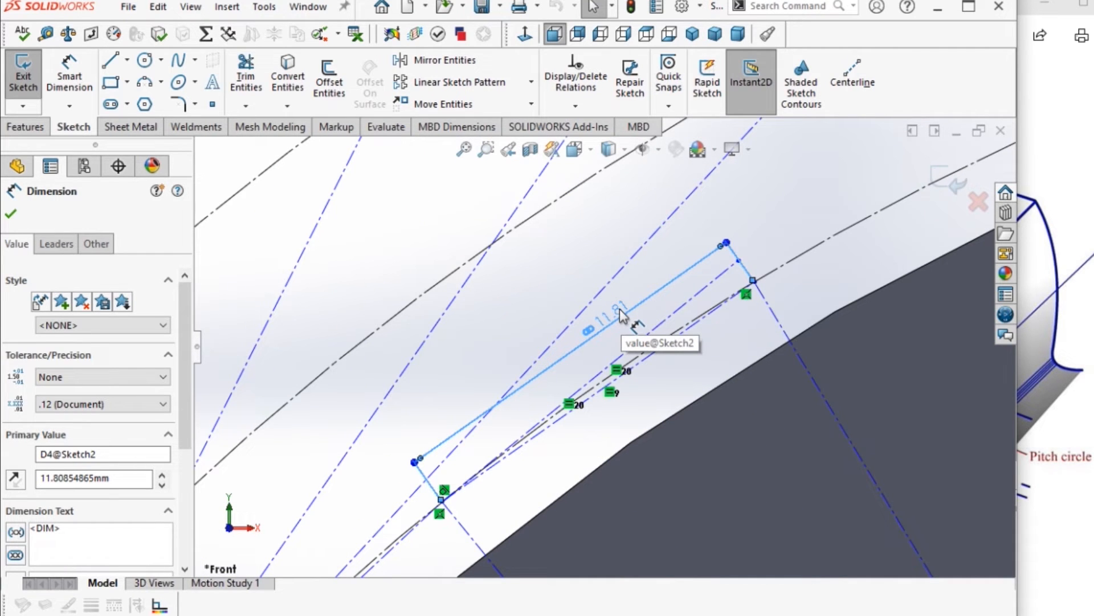
scroll(622, 317, up, 3)
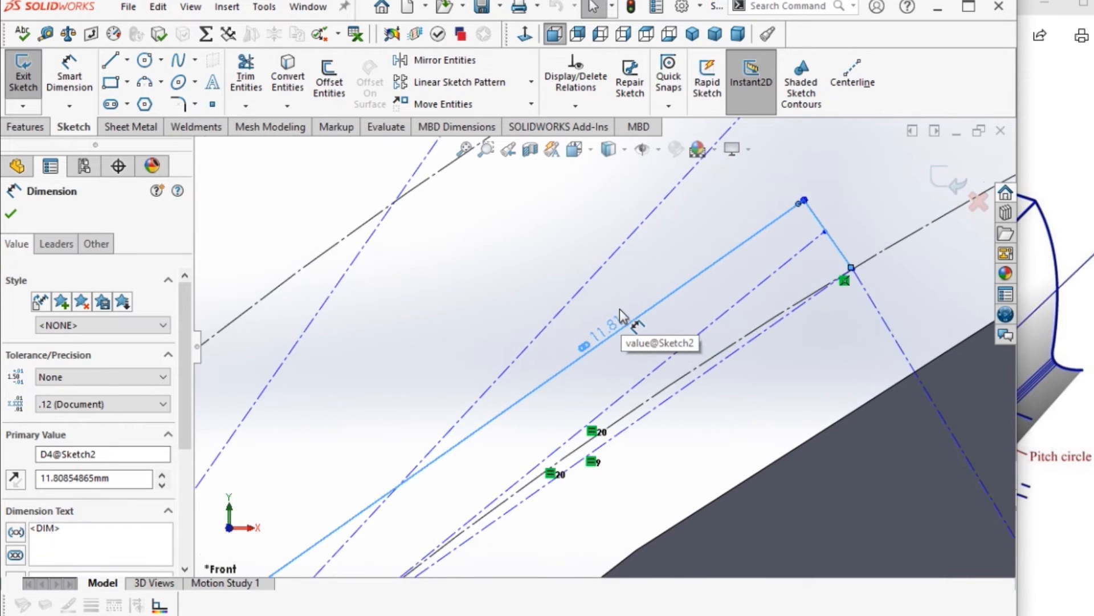
key(Escape)
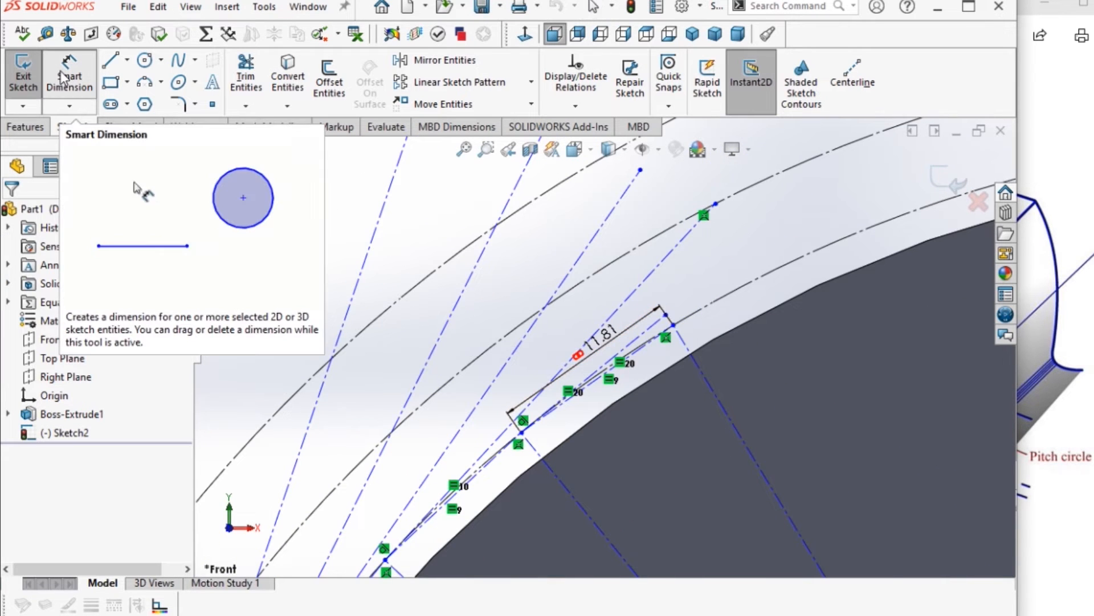
- Try to dimension the length of the second tangent centerline from the dimensioned chord
click(65, 80)
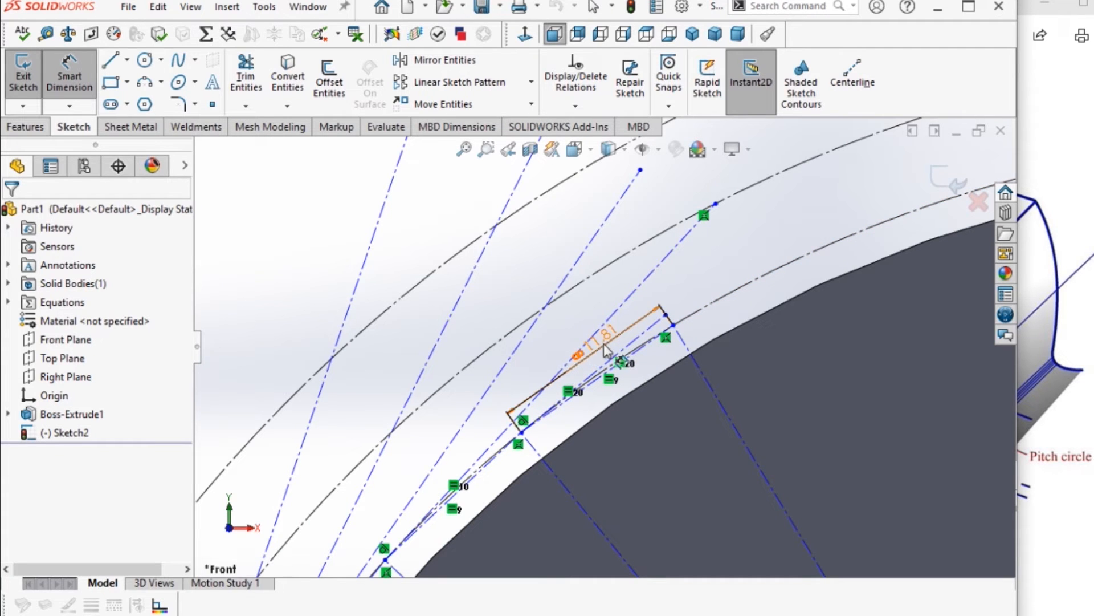
click(645, 296)
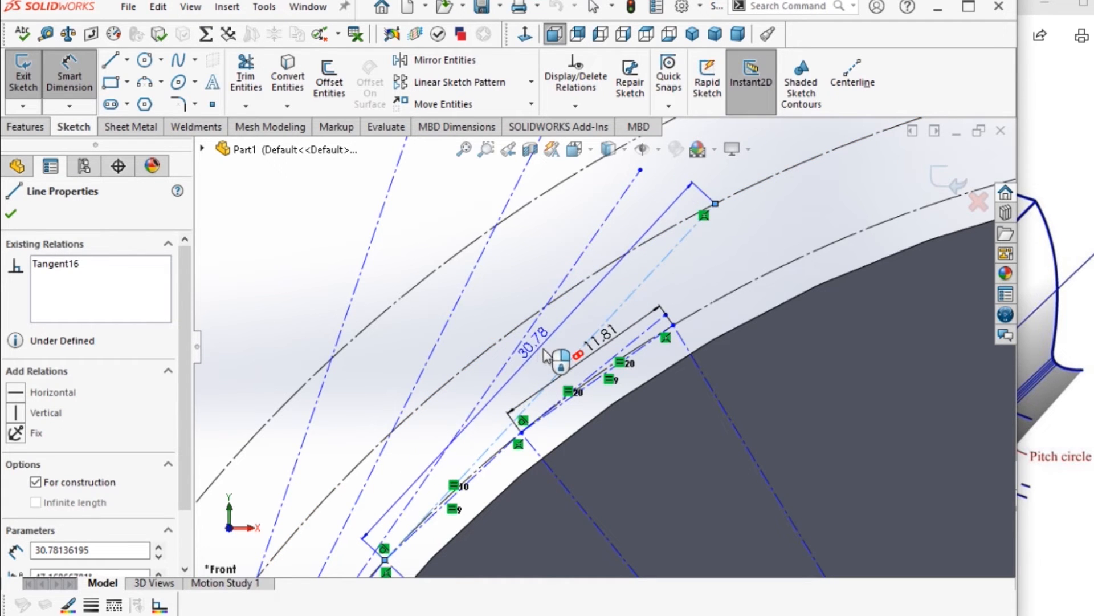
click(544, 356)
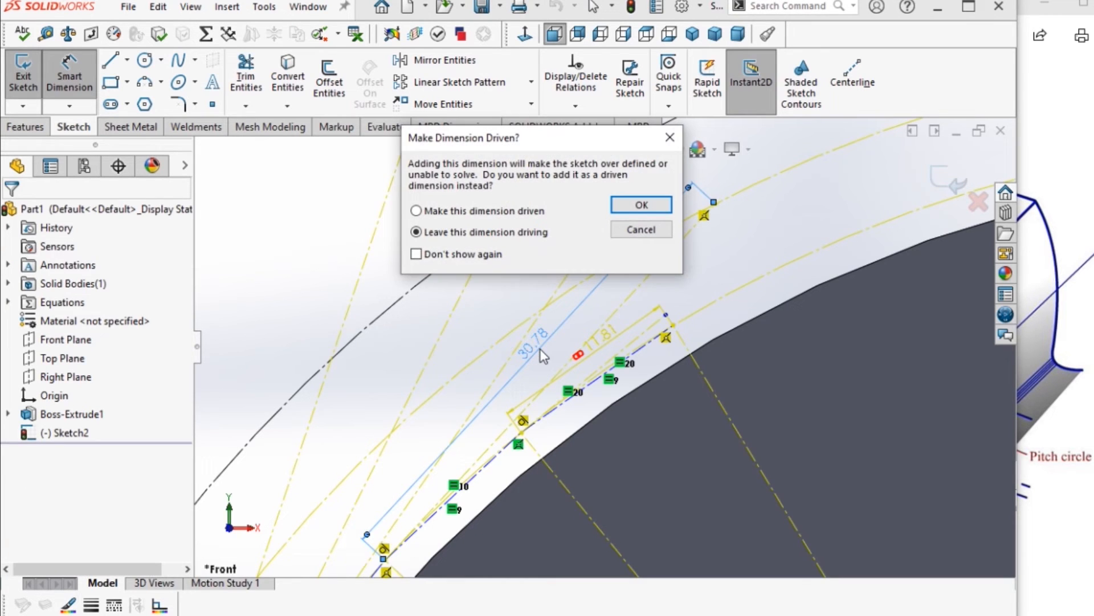
click(709, 233)
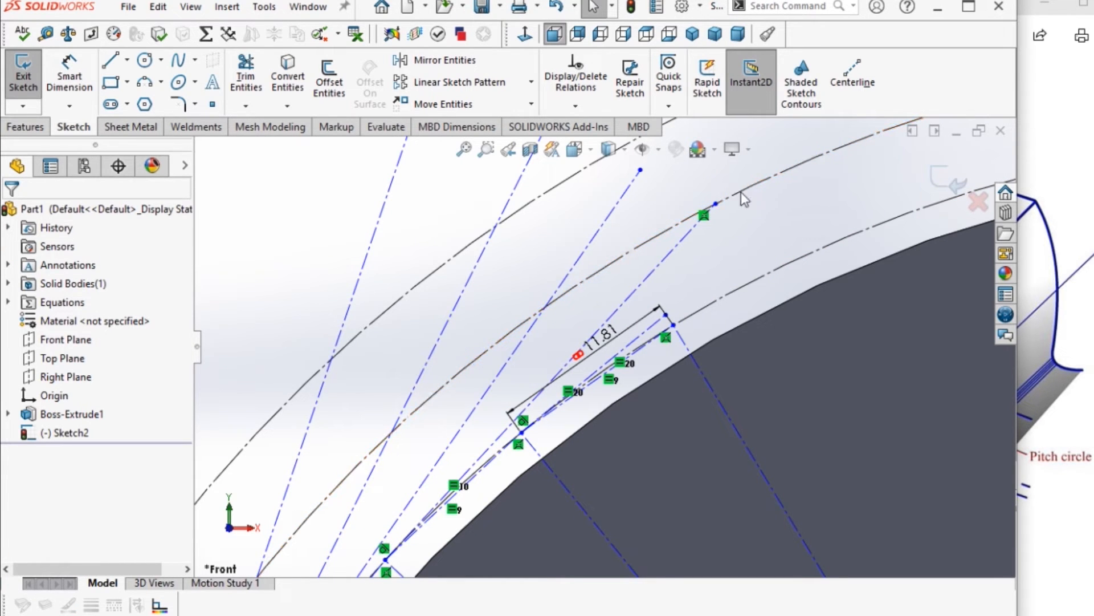
- Delete the relation holding the second tangent centerline's outer end on the middle construction circle, and dimension the centerline's length as ="value"*2
right_click(705, 217)
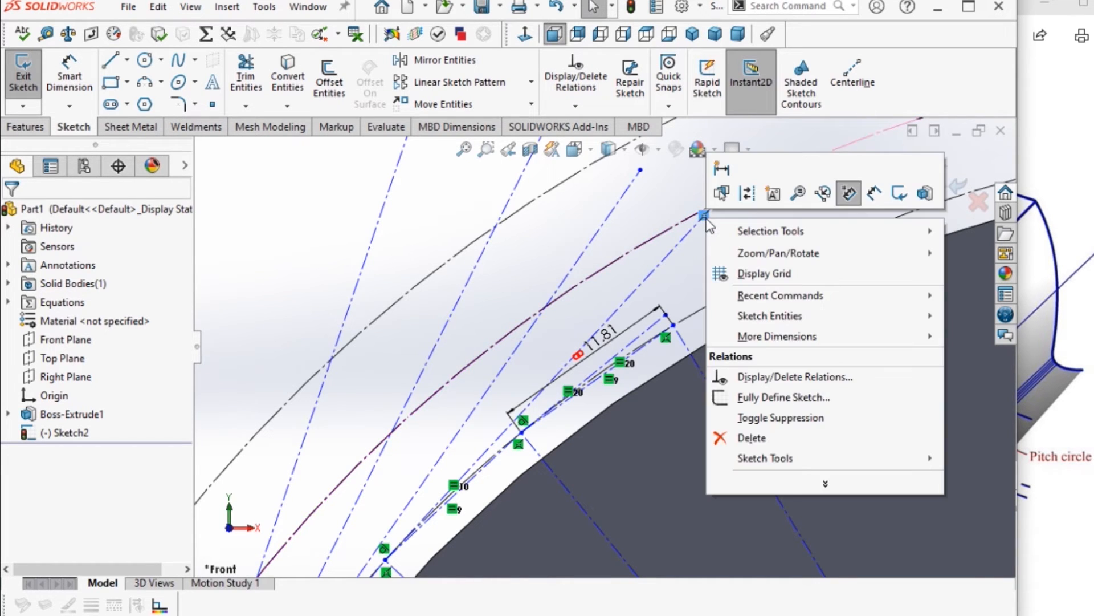
click(745, 439)
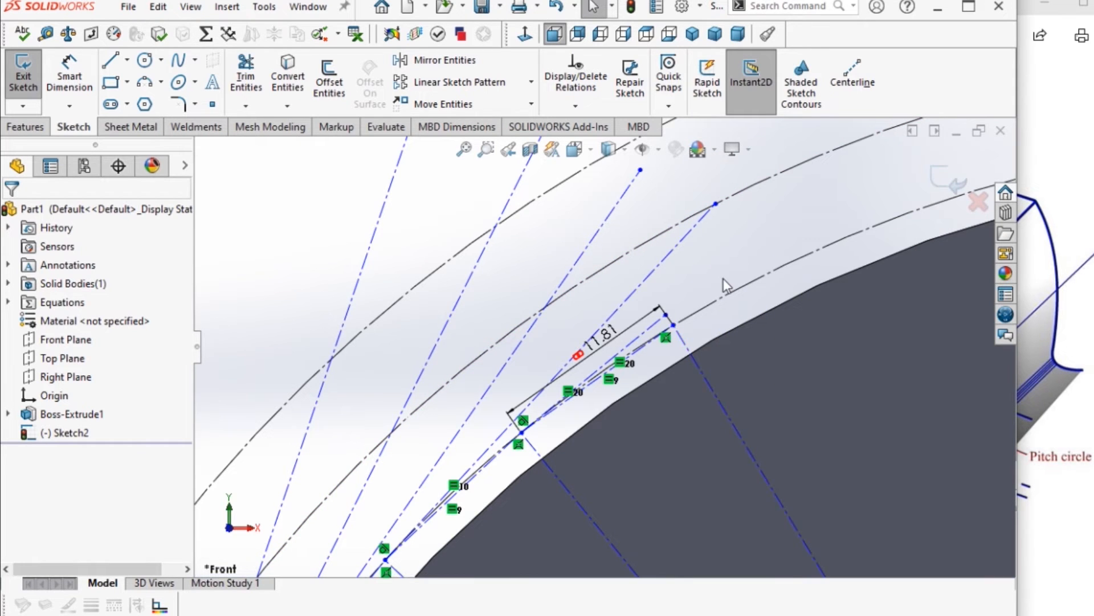
click(73, 76)
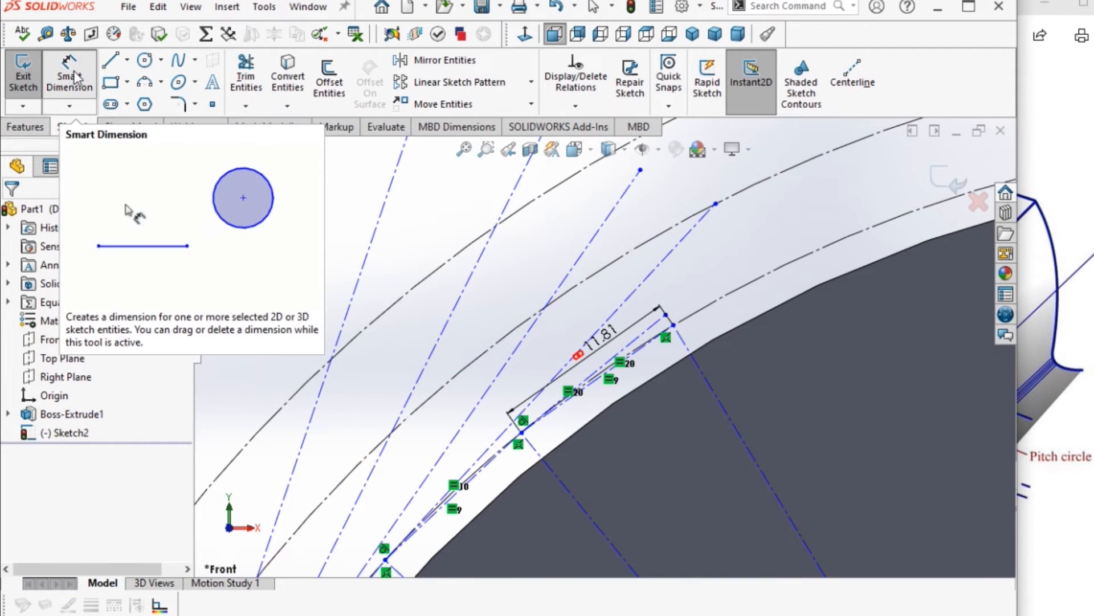
click(630, 299)
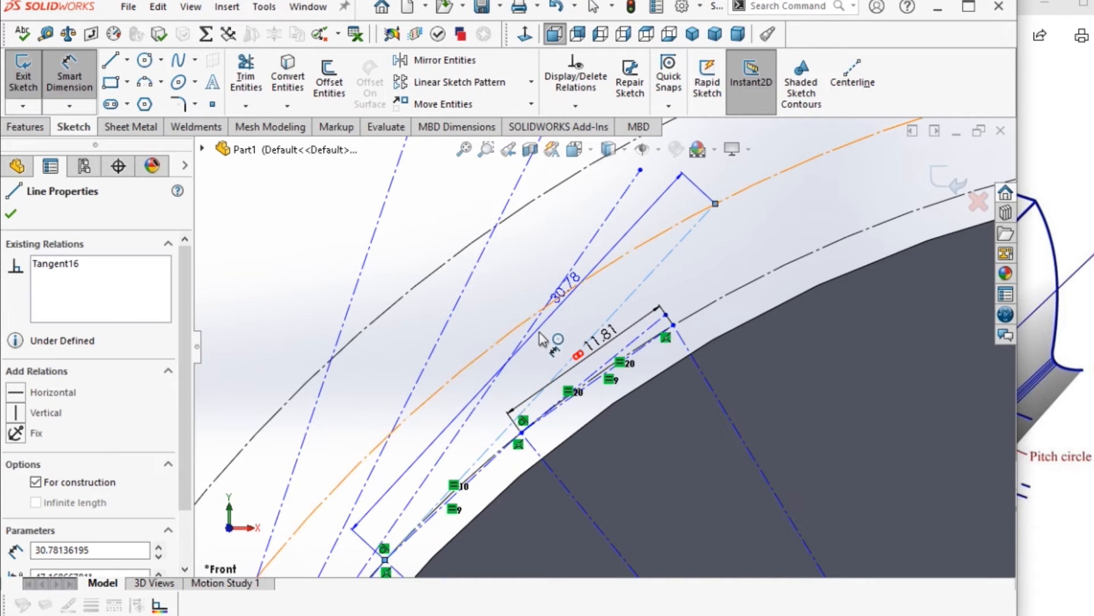
click(541, 349)
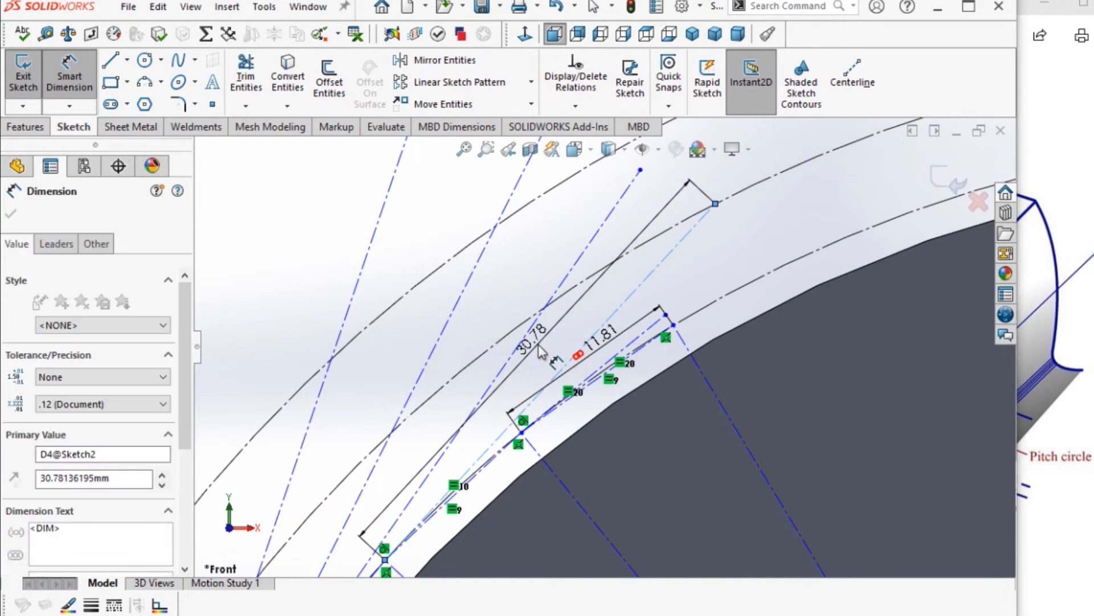
text(=)
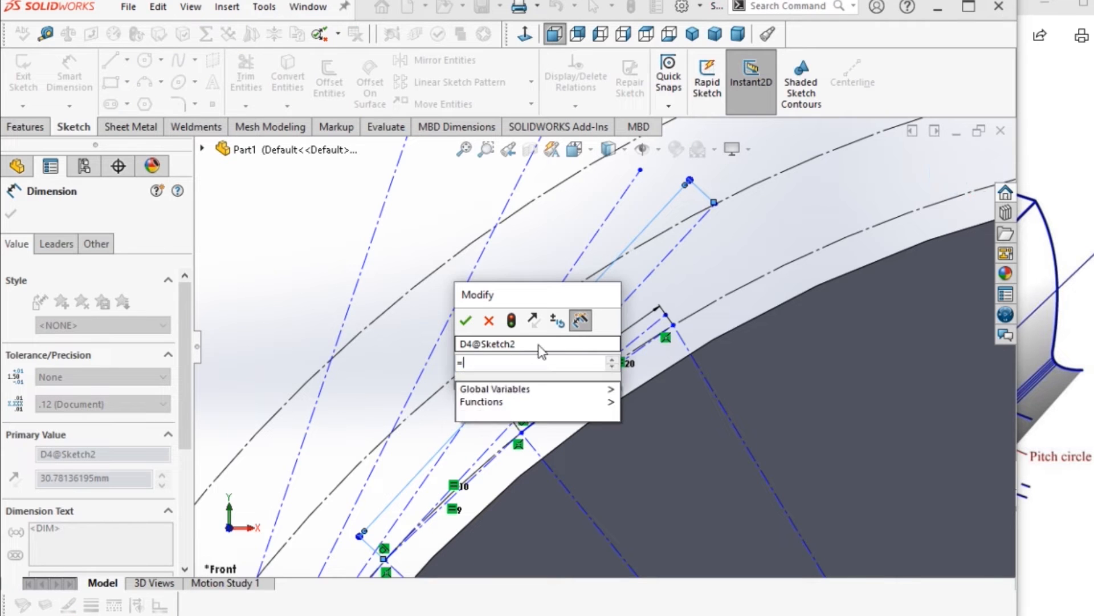
text("v)
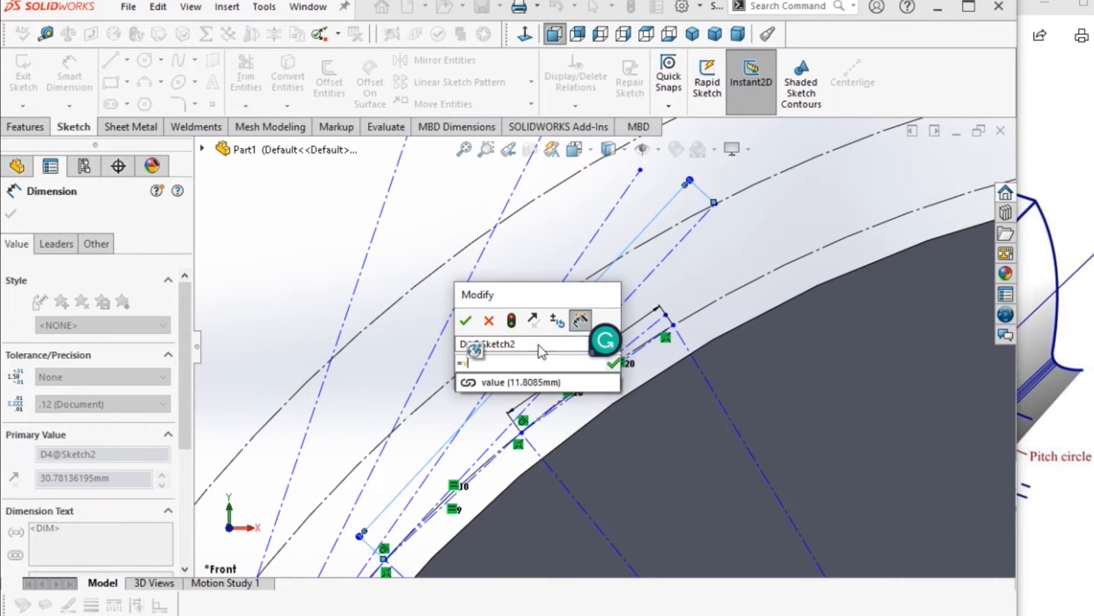
text(a)
click(529, 382)
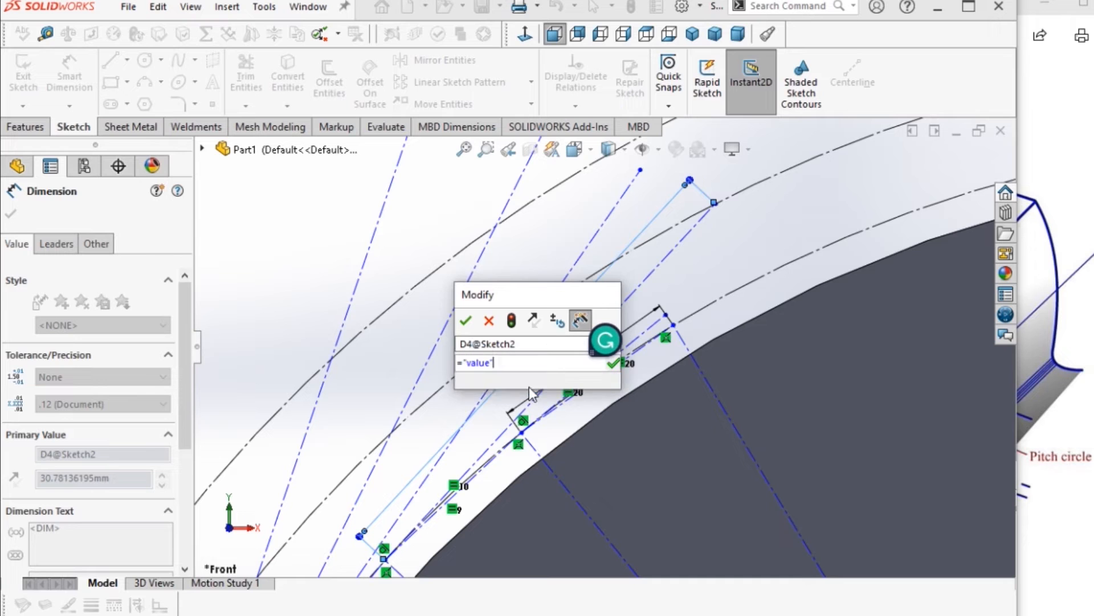
text(*)
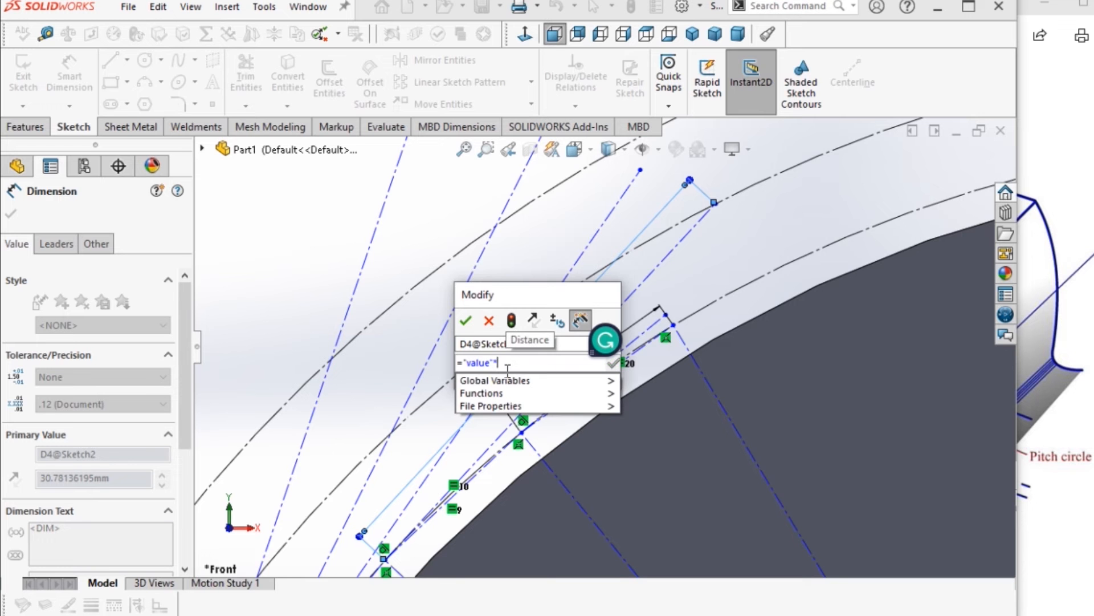
text(2)
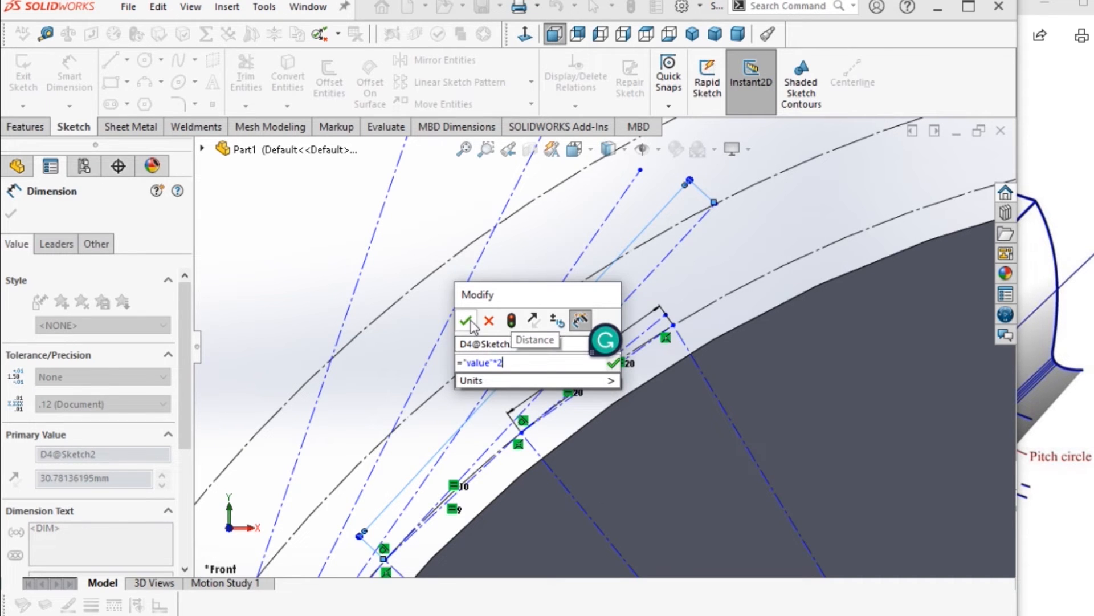
click(466, 320)
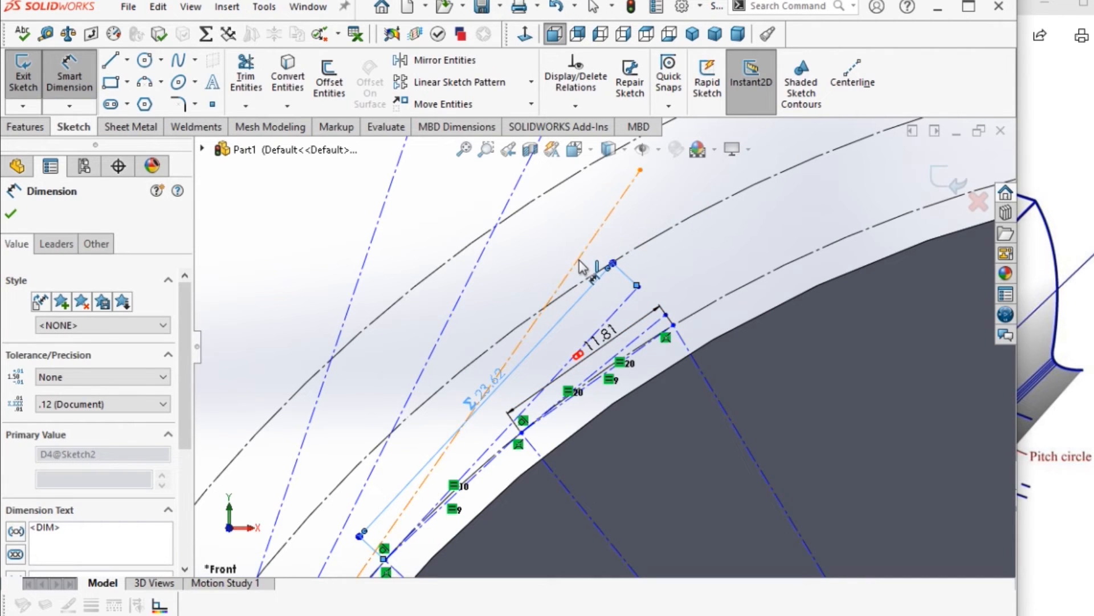
- Dimension the length of the third tangent centerline from the 11.81 chord as ="value"*3
drag(581, 265, 459, 371)
click(459, 371)
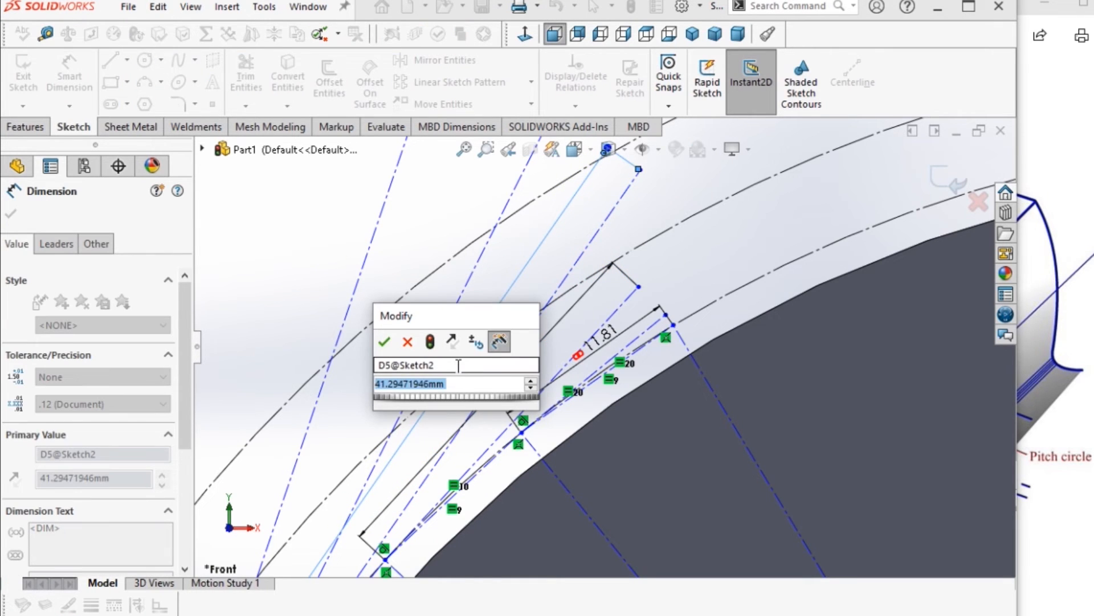
text(=)
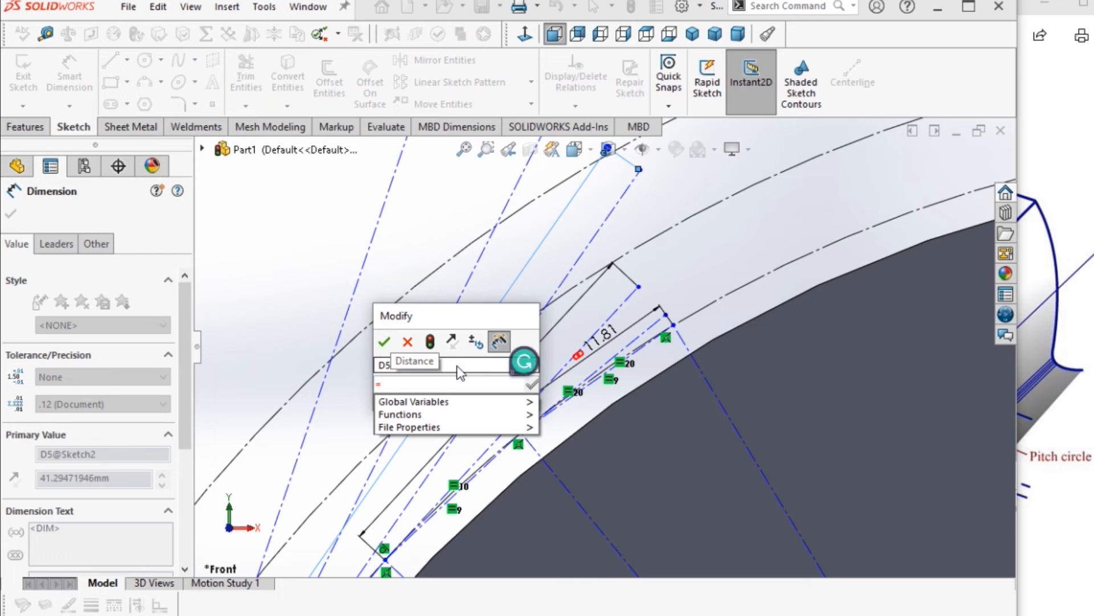
text(va)
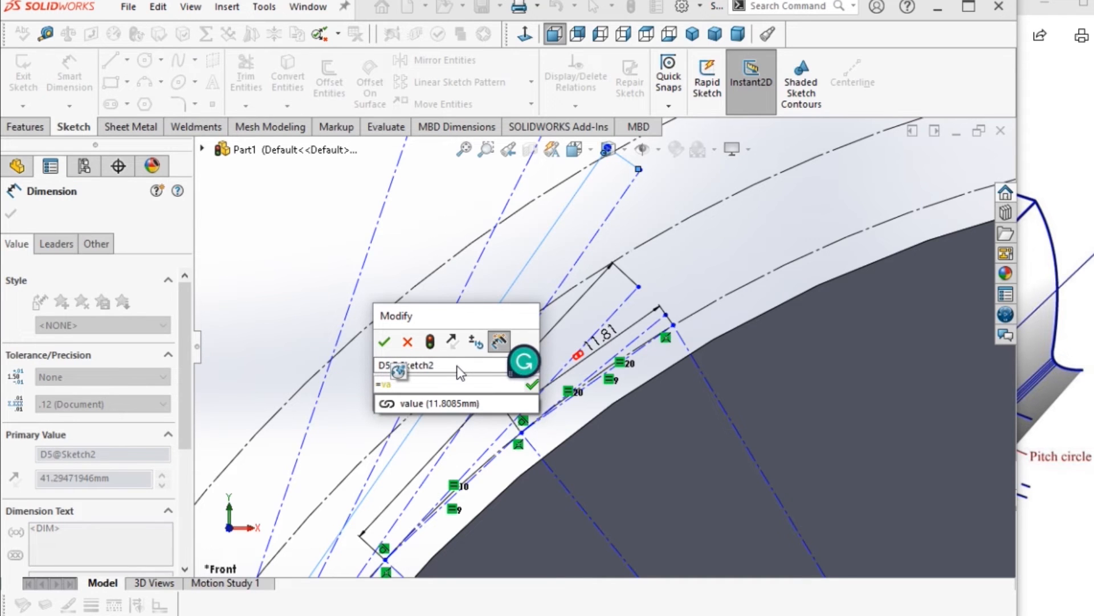
click(448, 407)
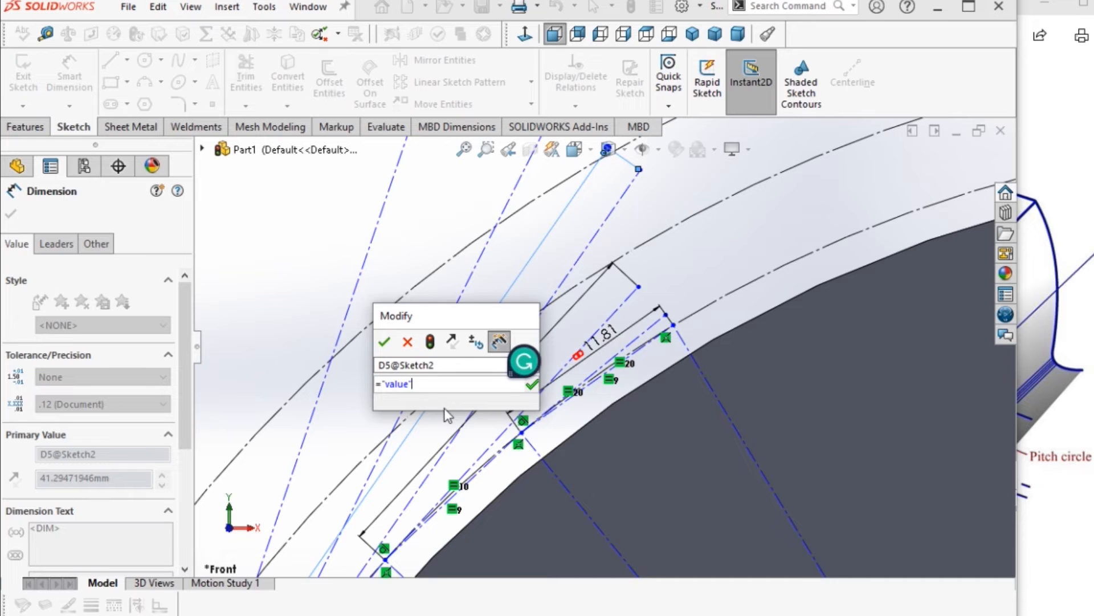
text(*)
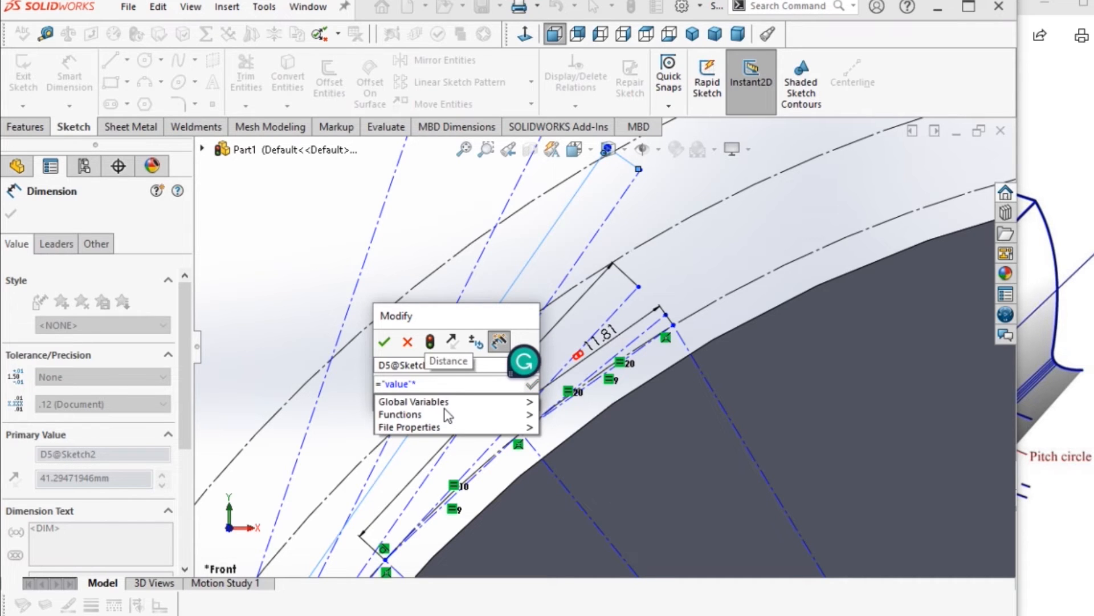
text(3)
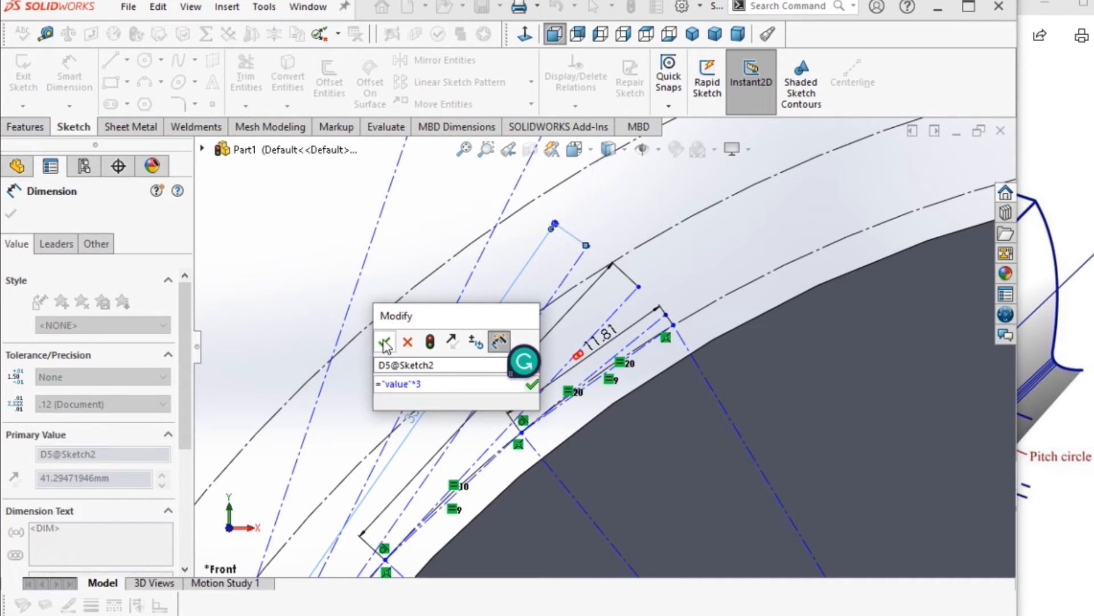
click(386, 343)
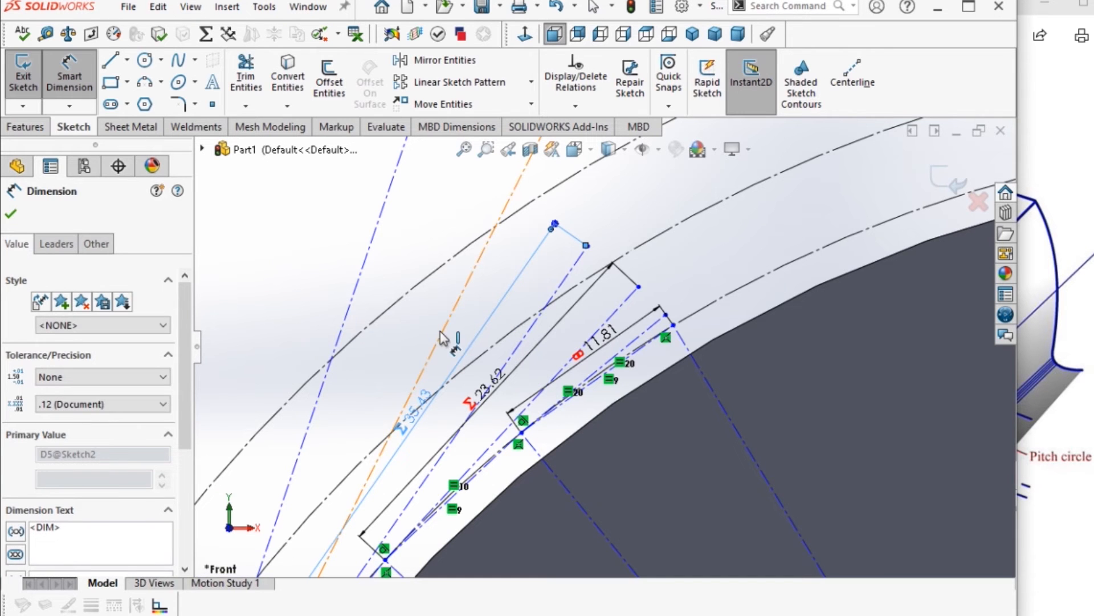
- Dimension the length of the fourth tangent centerline as ="value"*4
click(444, 339)
click(397, 350)
text(="v)
click(382, 386)
text(*4)
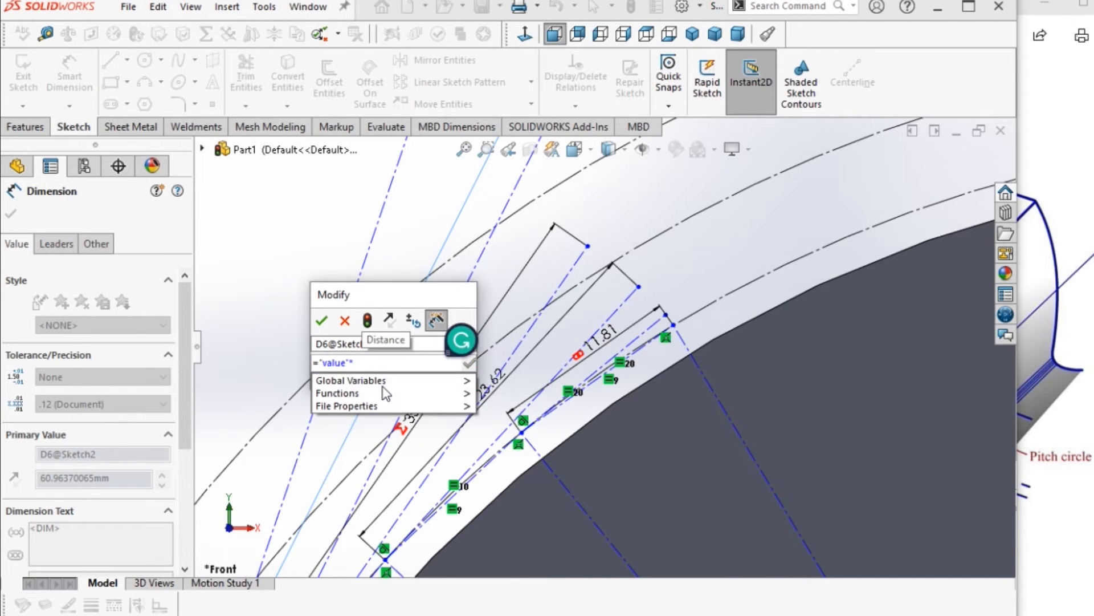
click(322, 322)
- Dimension the length of the fifth tangent centerline as ="value"*5 and finish dimensioning
drag(359, 316, 308, 350)
double_click(303, 345)
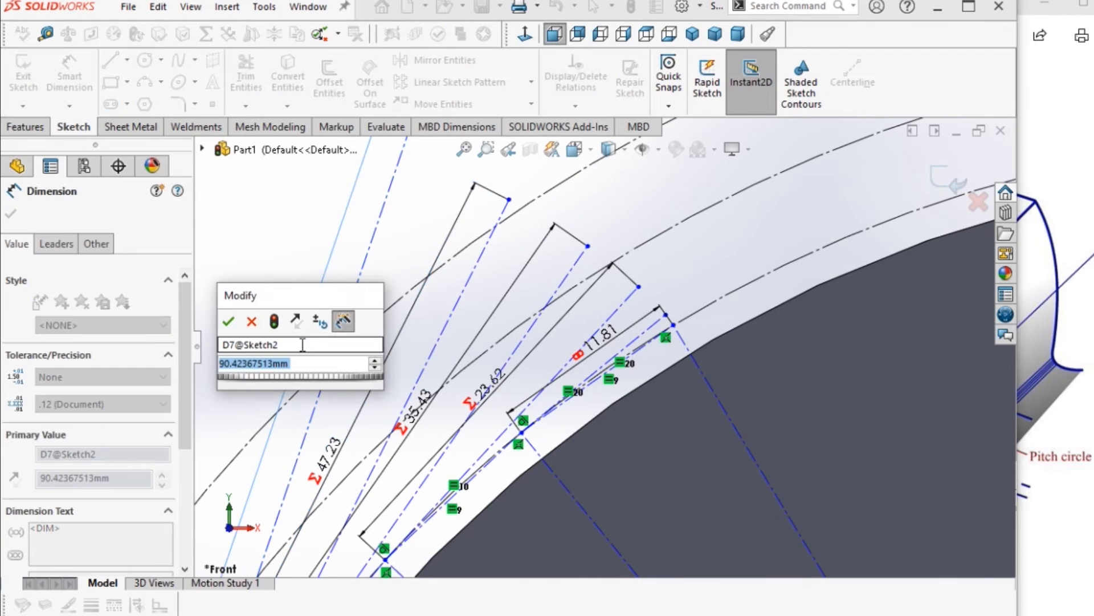
text(=va)
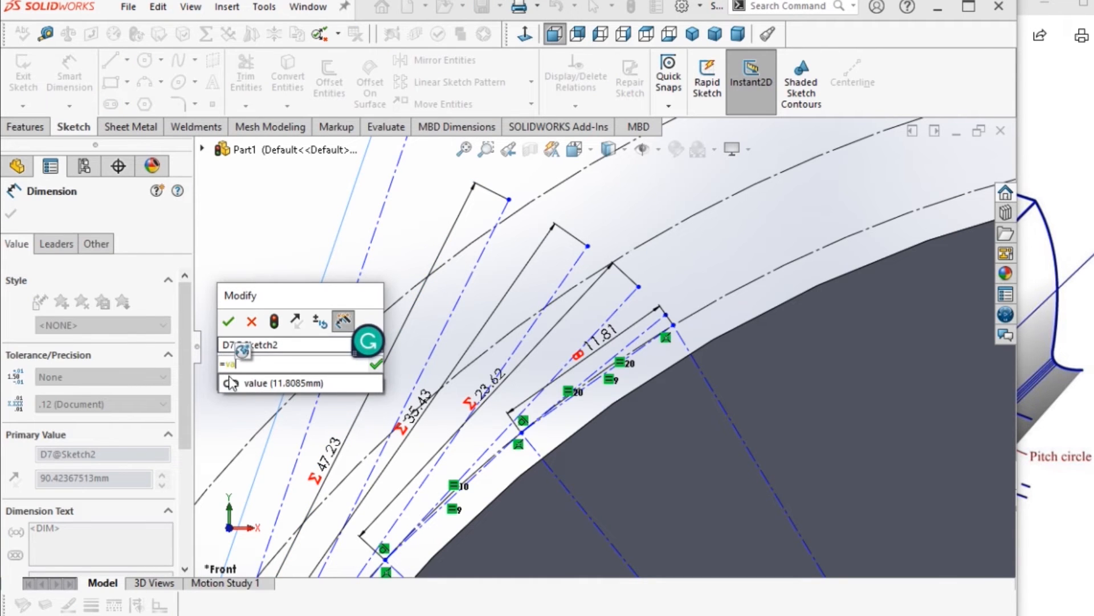
click(248, 387)
text(*5)
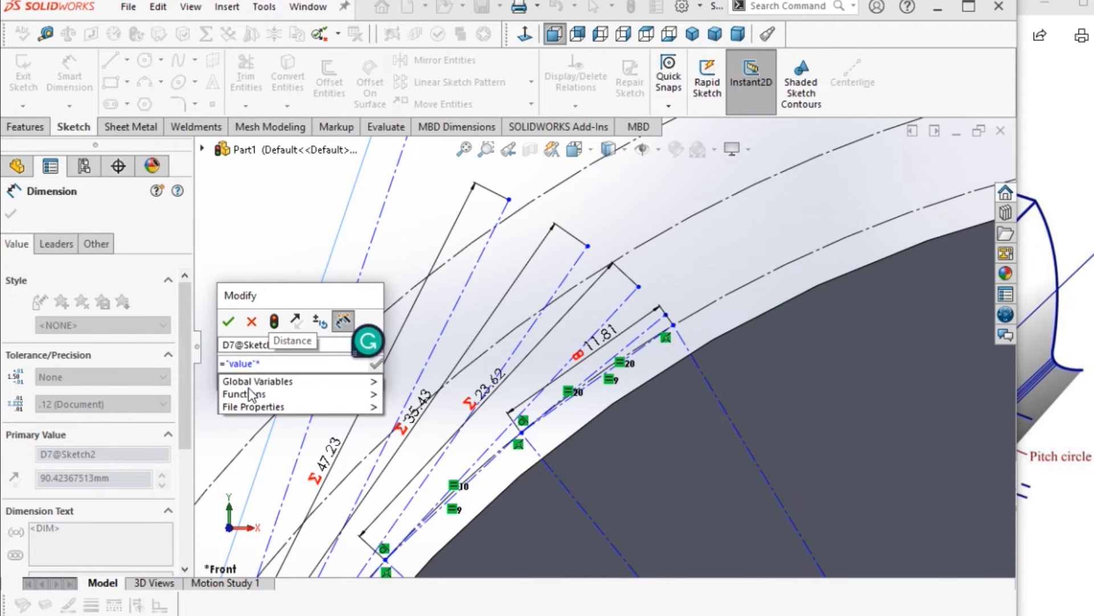
key(Return)
scroll(588, 381, up, 6)
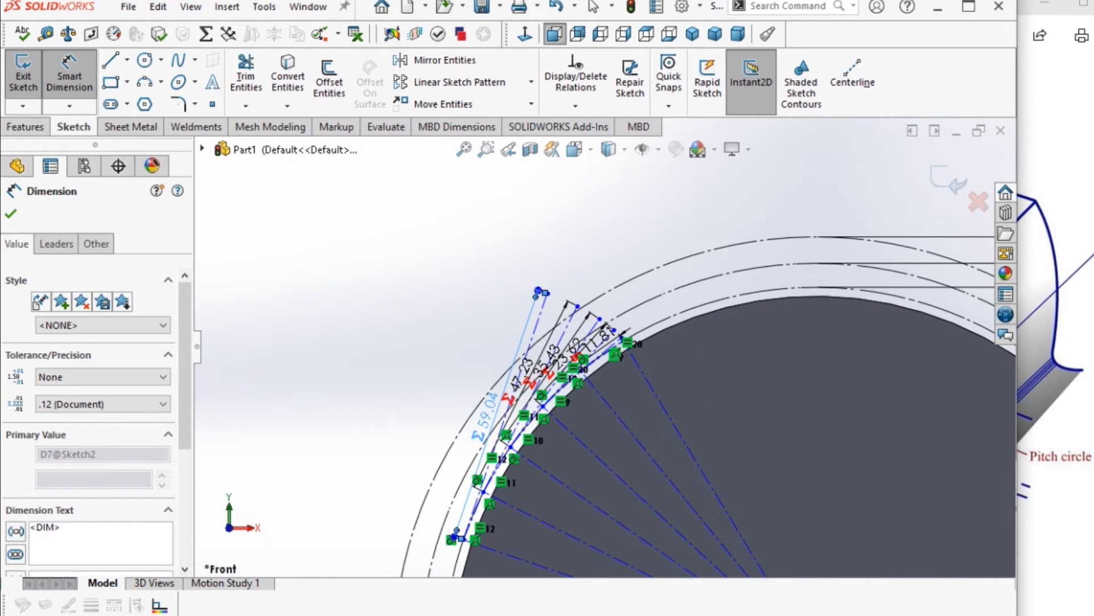
click(14, 217)
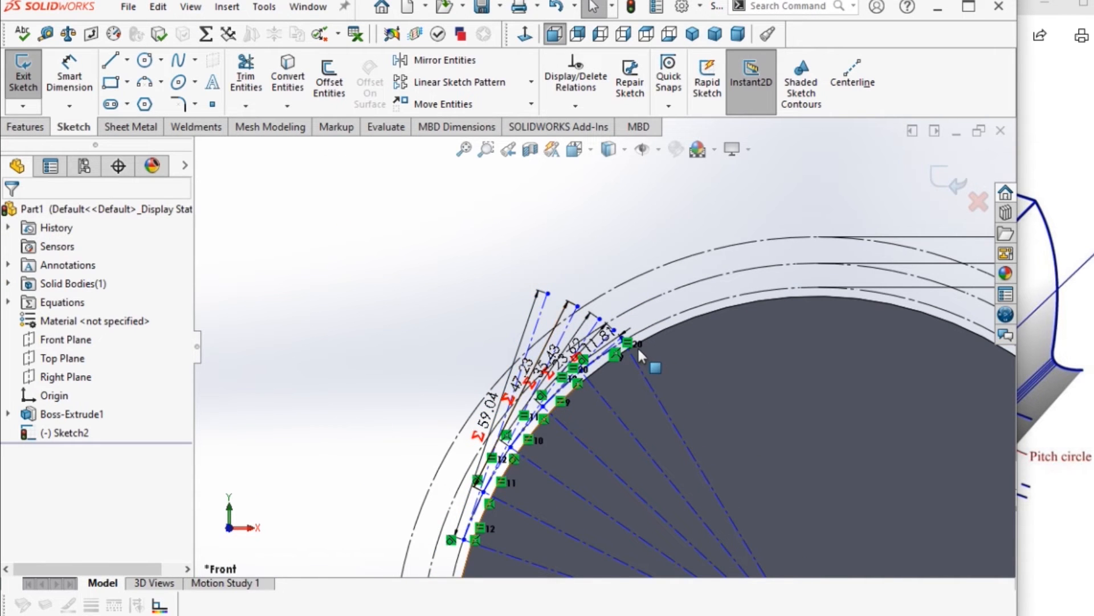
- Move the first chord's upper endpoint clockwise along the innermost construction circle, so the linked radial and tangent centerlines rotate with it
scroll(637, 346, down, 2)
scroll(637, 347, down, 2)
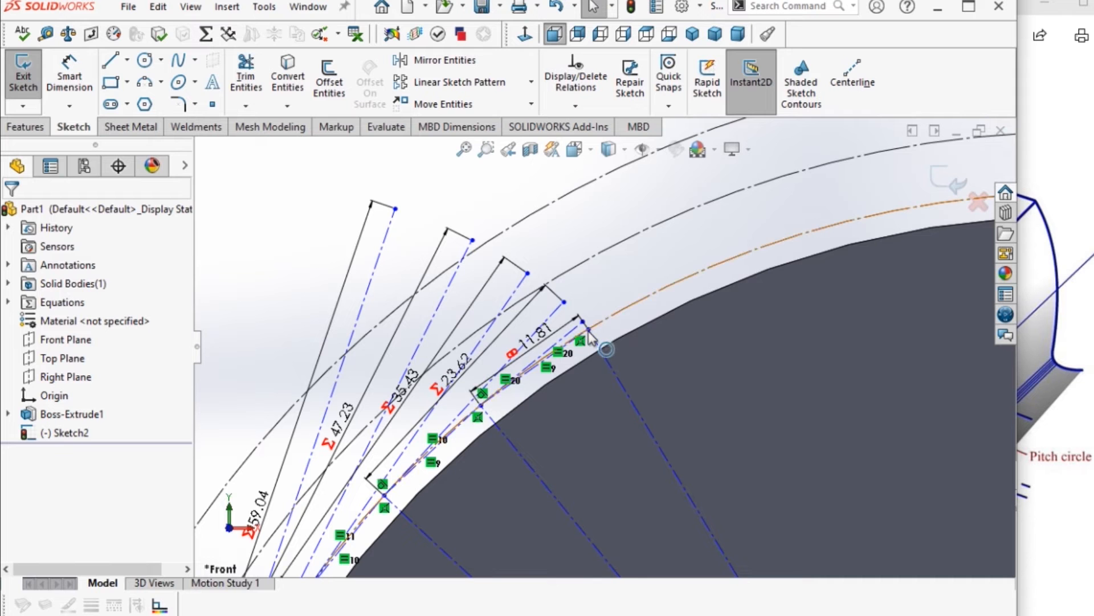
mouse_move(590, 337)
mouse_down()
mouse_move(900, 234)
mouse_move(751, 280)
mouse_up()
scroll(775, 315, up, 4)
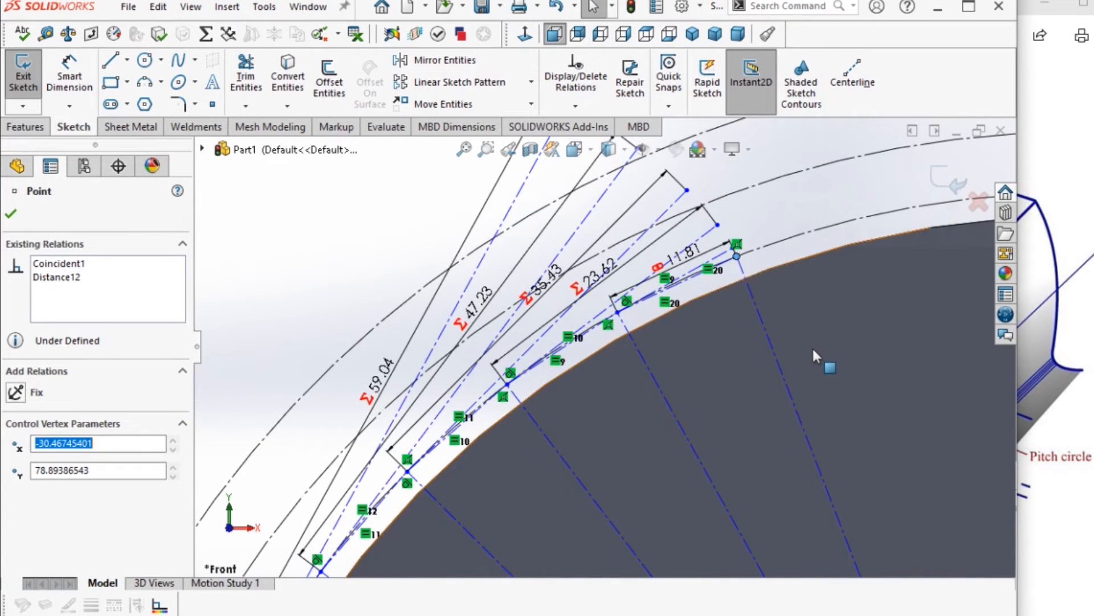
scroll(762, 306, down, 3)
key(Escape)
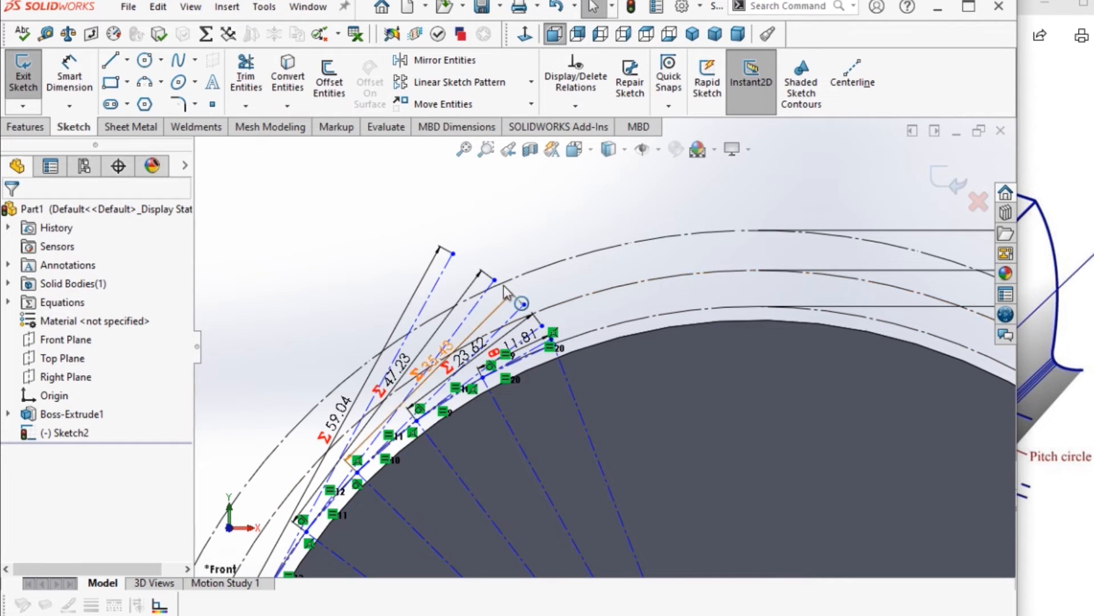
- Sketch a spline through the outer ends of the tangent centerlines, from longest to shortest, ending at the first chord's endpoint on the innermost construction circle
click(181, 61)
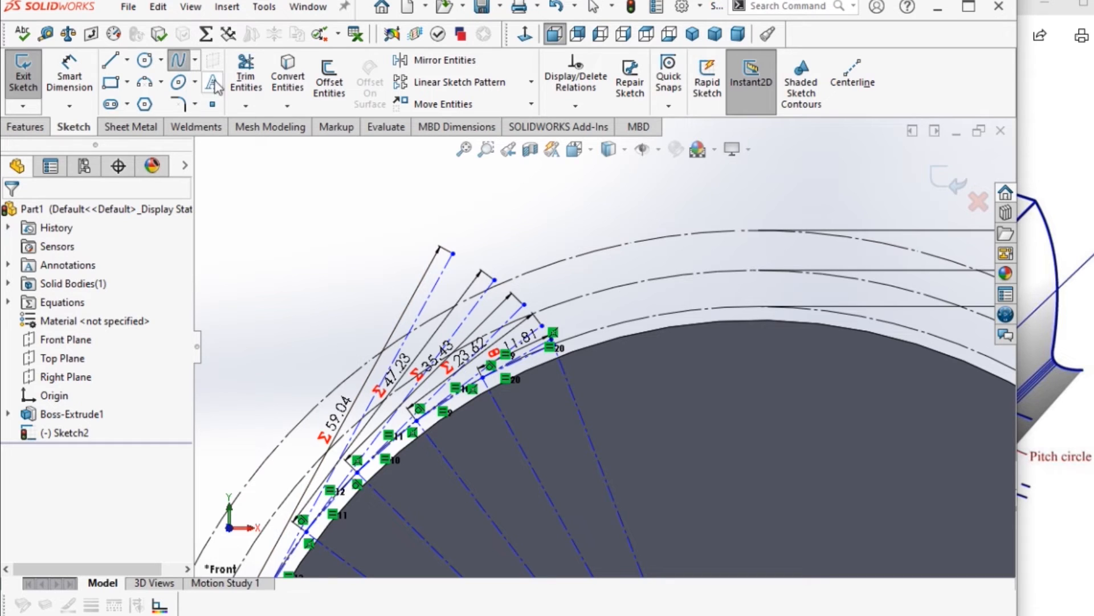
click(453, 253)
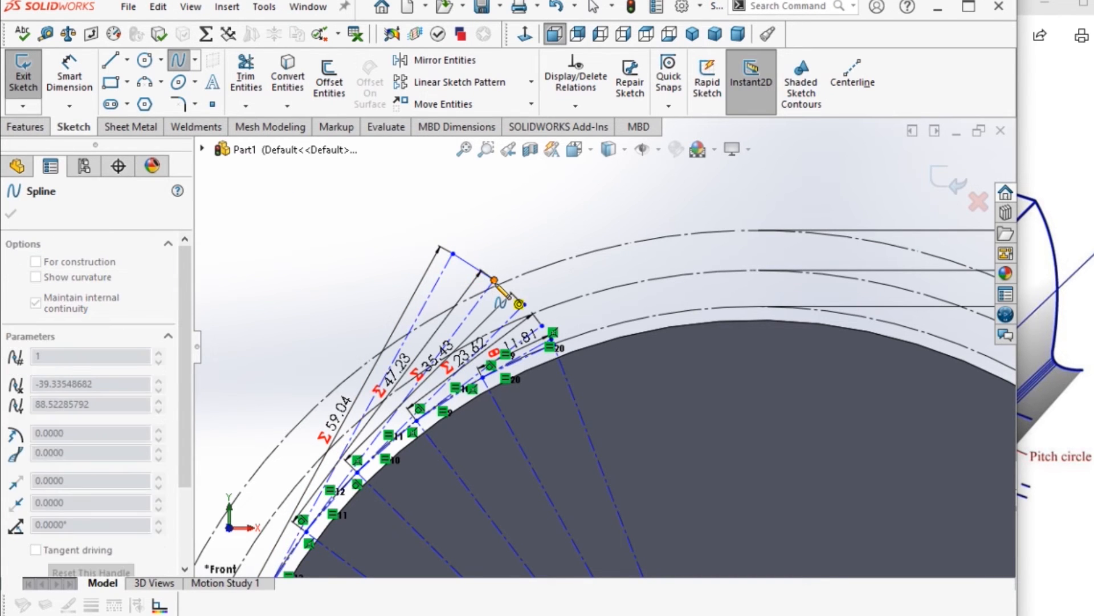
click(494, 281)
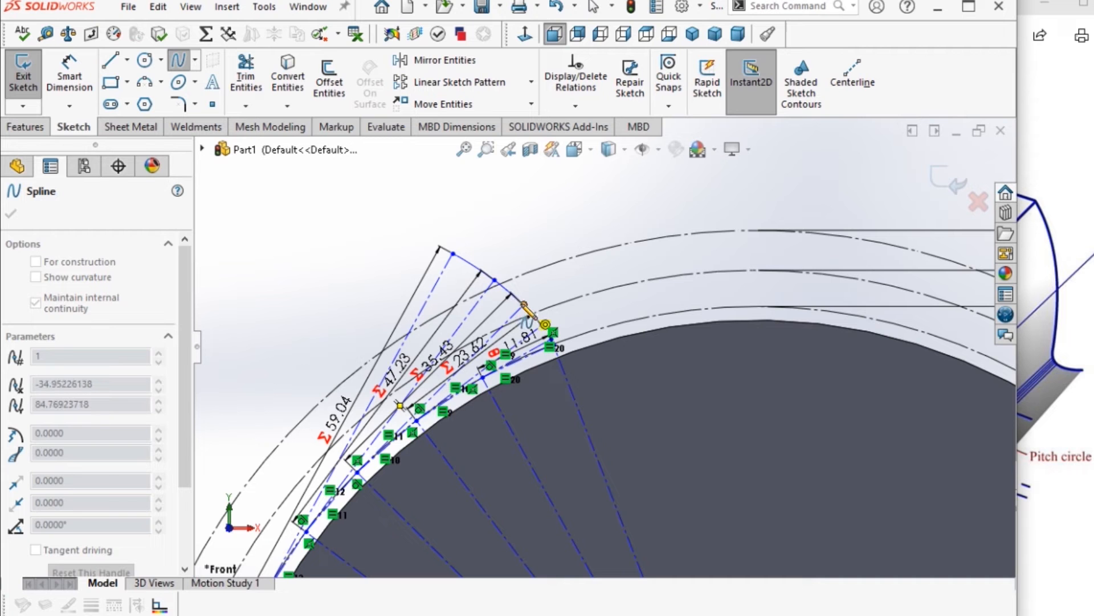
scroll(524, 304, down, 5)
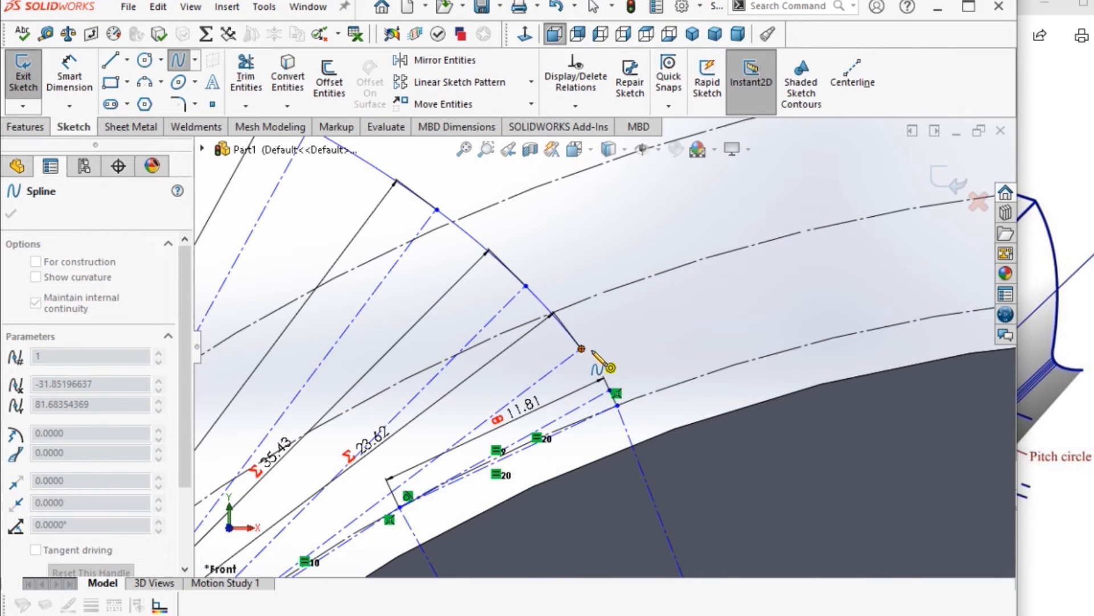
click(582, 349)
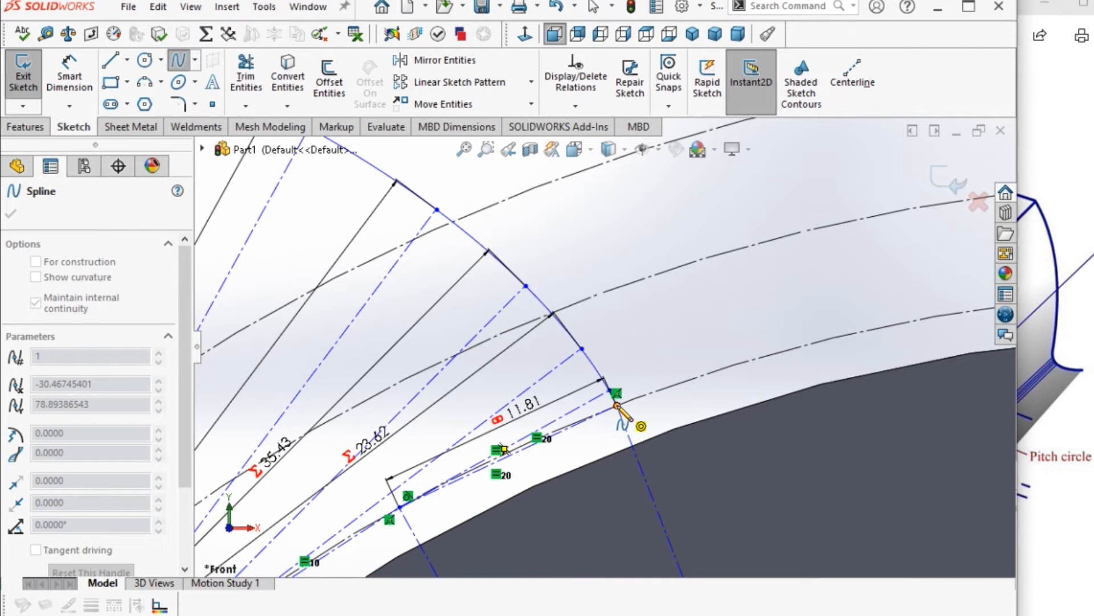
click(617, 406)
key(Escape)
scroll(635, 394, up, 10)
scroll(609, 370, down, 2)
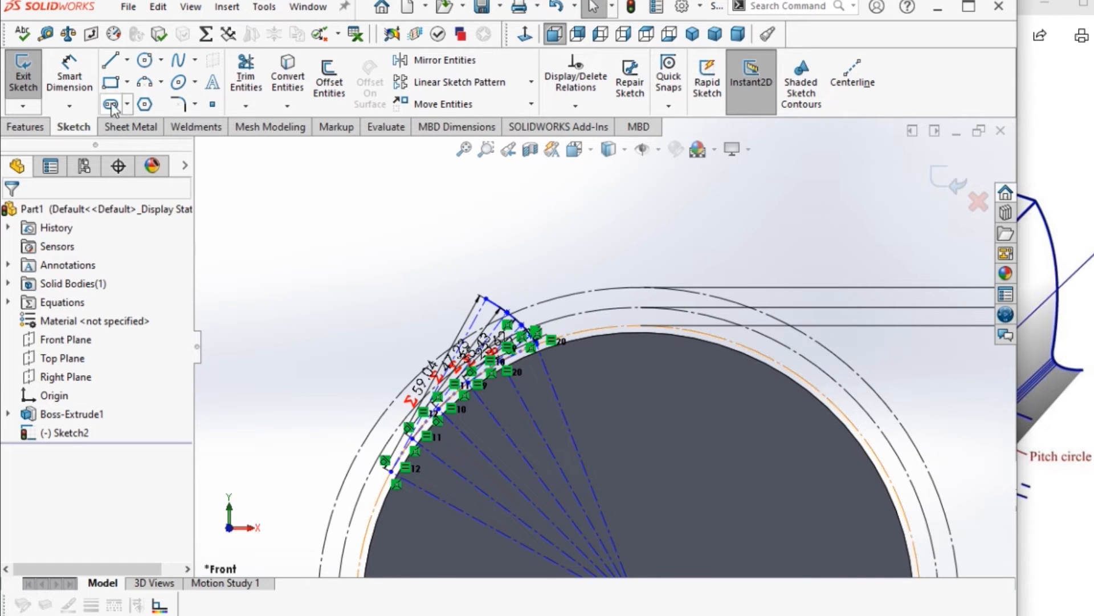
- Sketch a vertical 90 mm centerline from the middle construction circle to the origin, and another from the origin to that circle about 10° clockwise
click(126, 60)
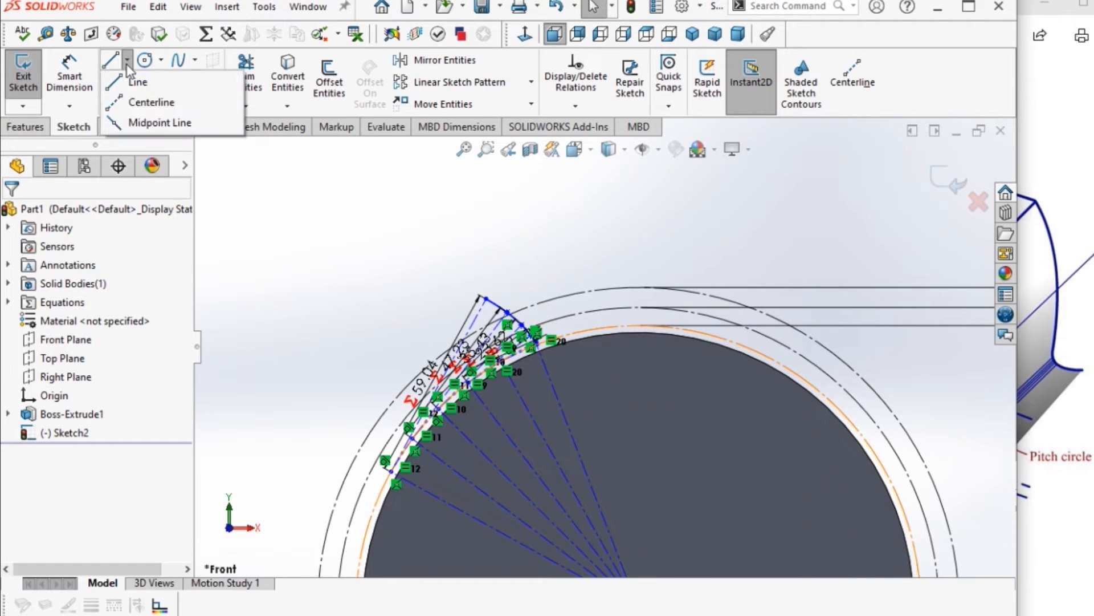
click(140, 104)
scroll(692, 359, down, 2)
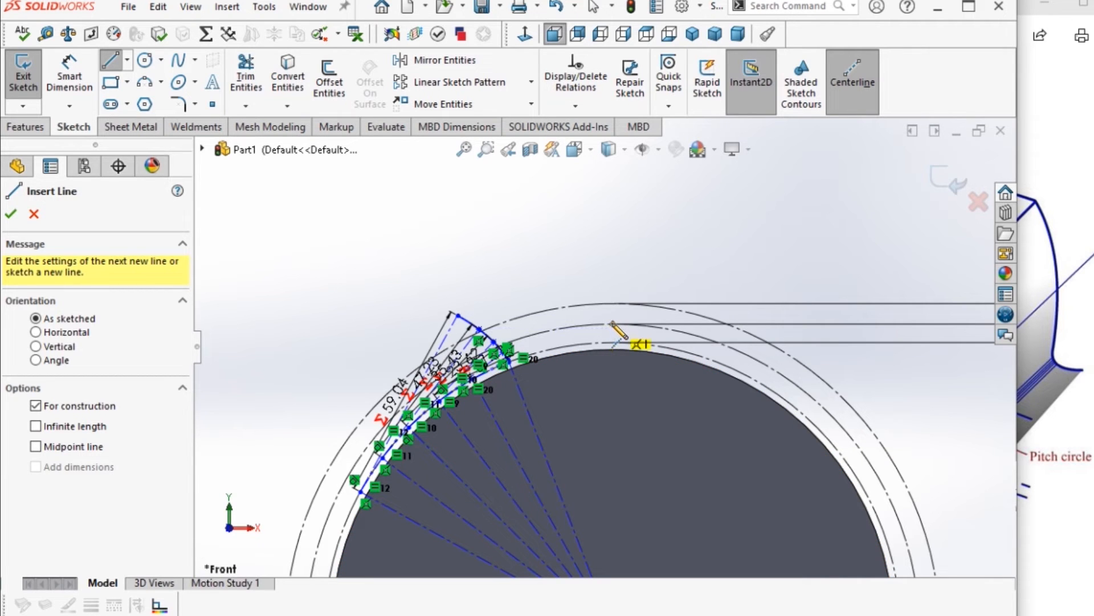
click(611, 323)
scroll(611, 445, up, 3)
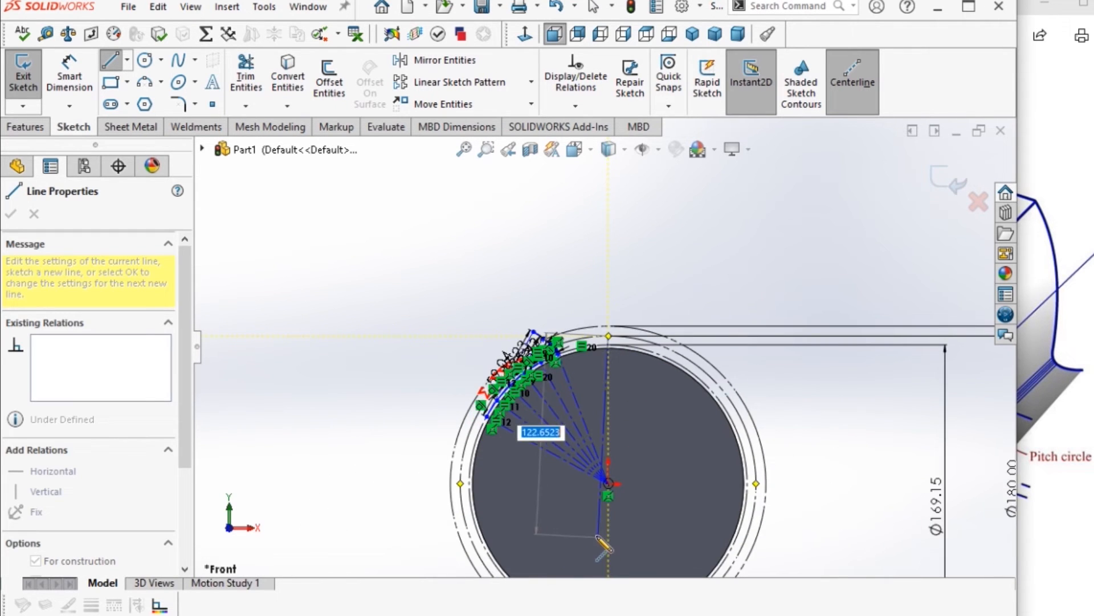
scroll(603, 548, down, 2)
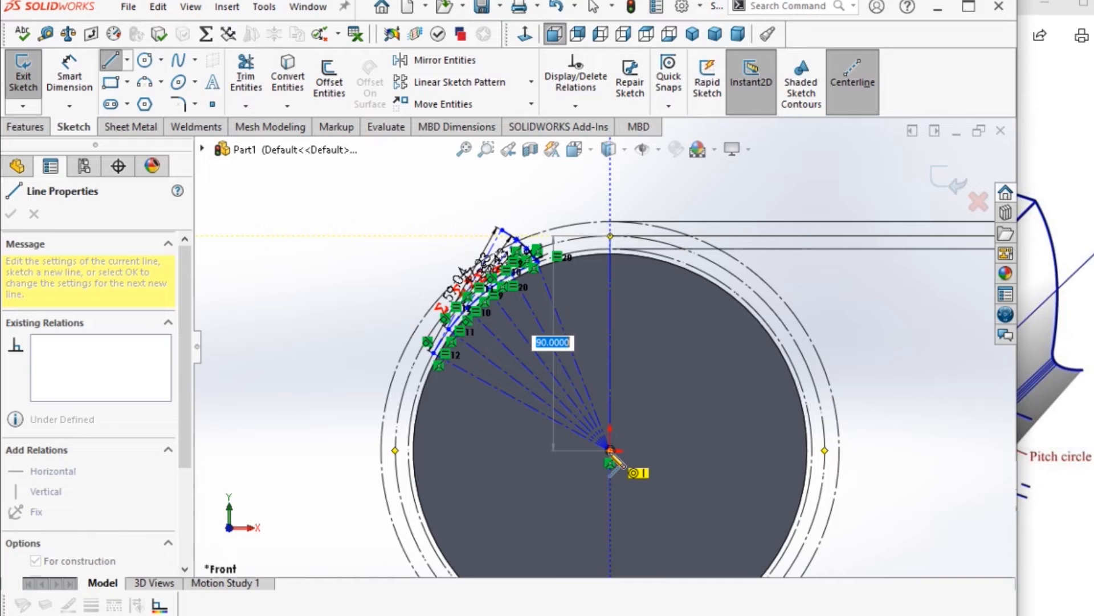
click(610, 451)
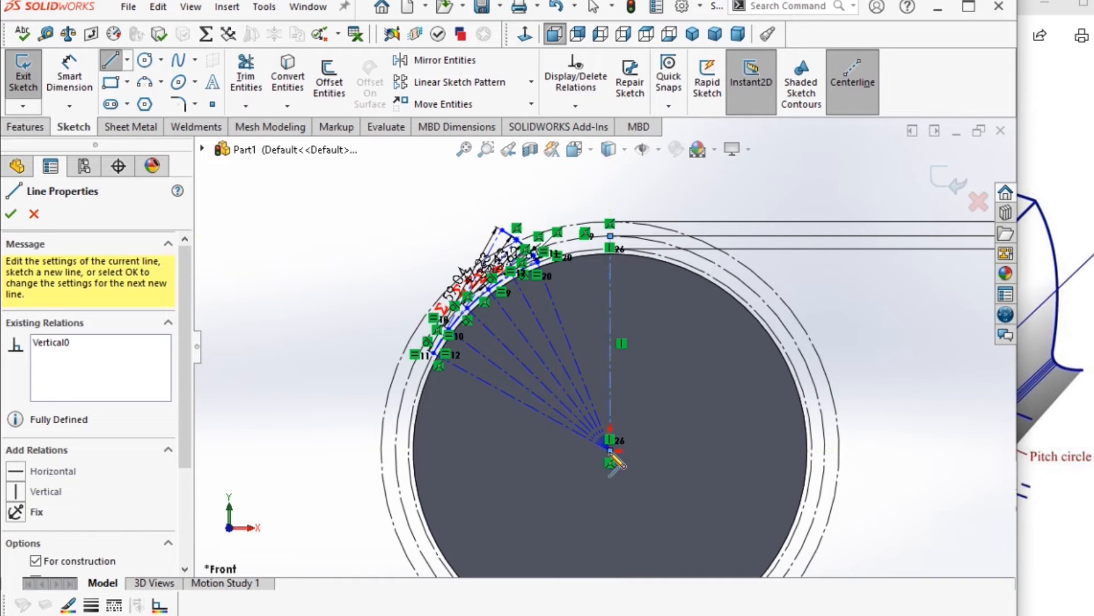
click(647, 238)
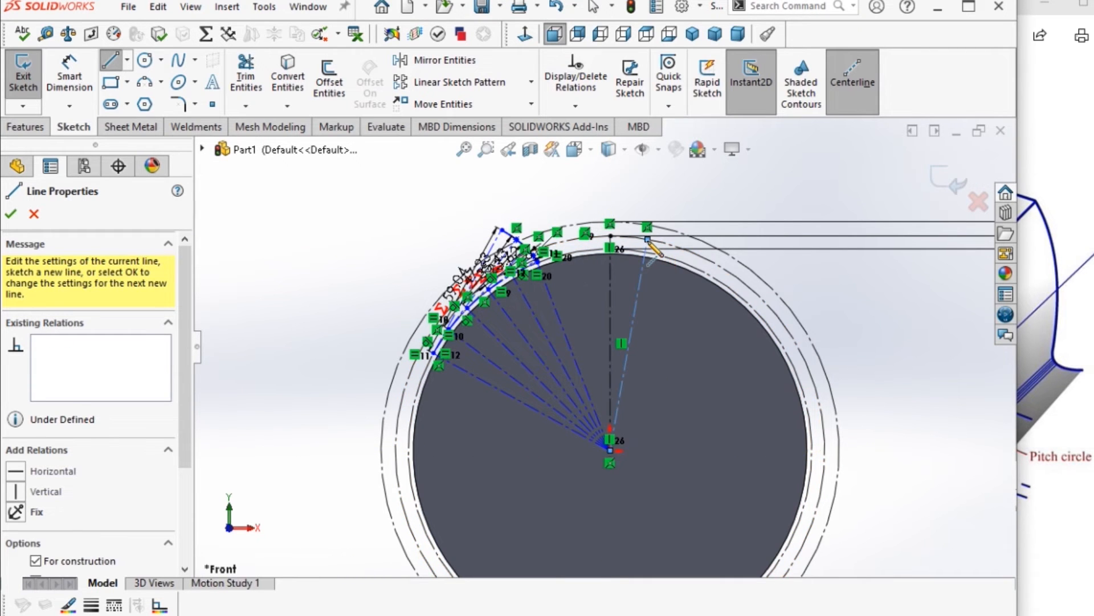
right_click(650, 241)
click(691, 252)
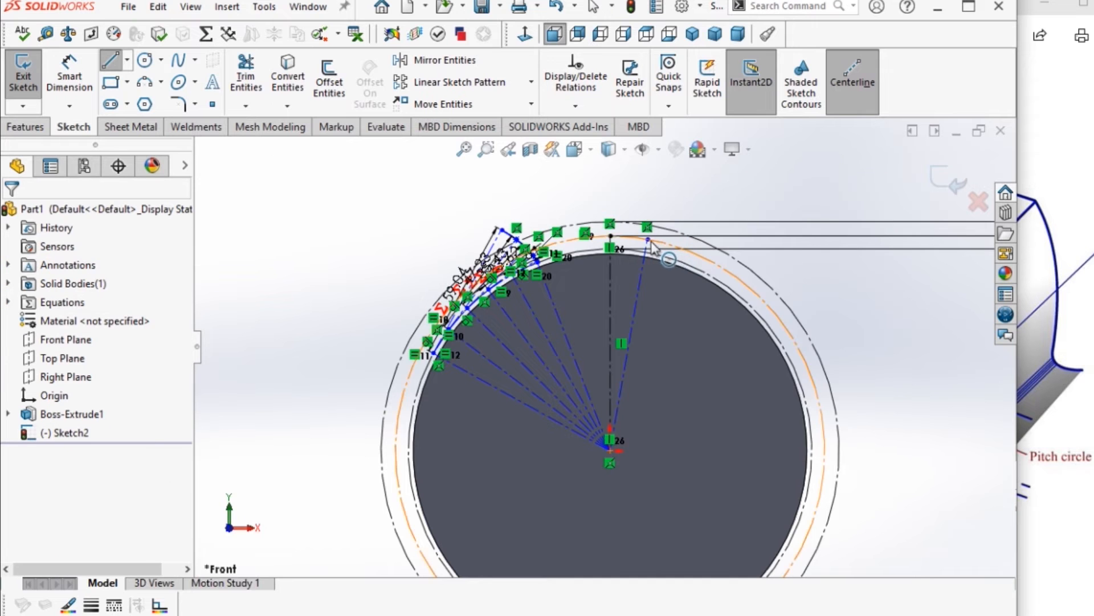
- Dimension the angle between the vertical centerline and the tilted centerline beside it as 360/(4*30) degrees
scroll(653, 246, down, 4)
click(593, 313)
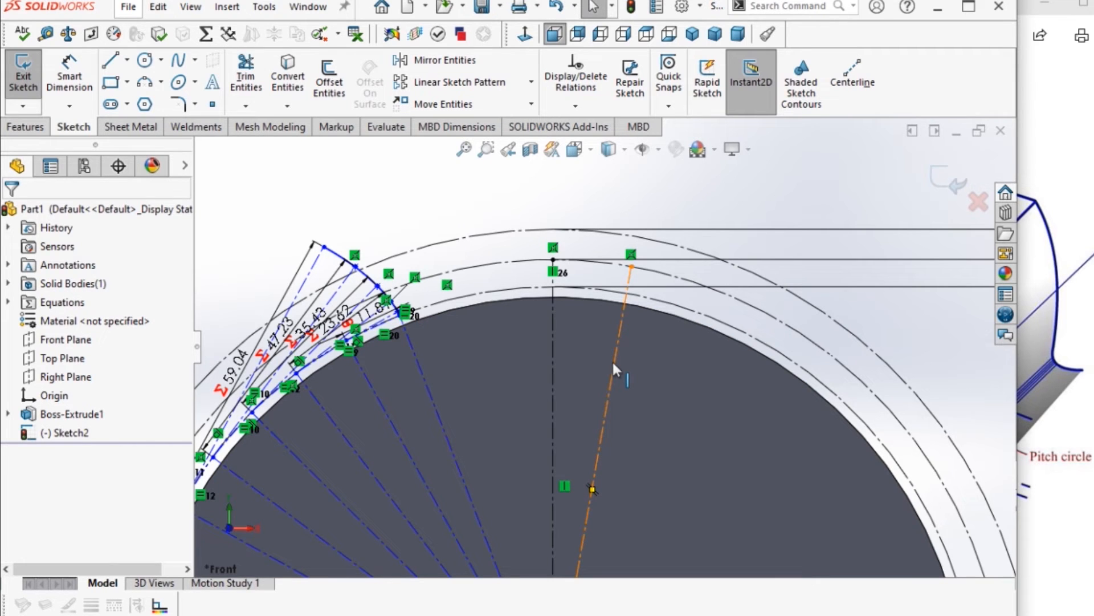
click(71, 76)
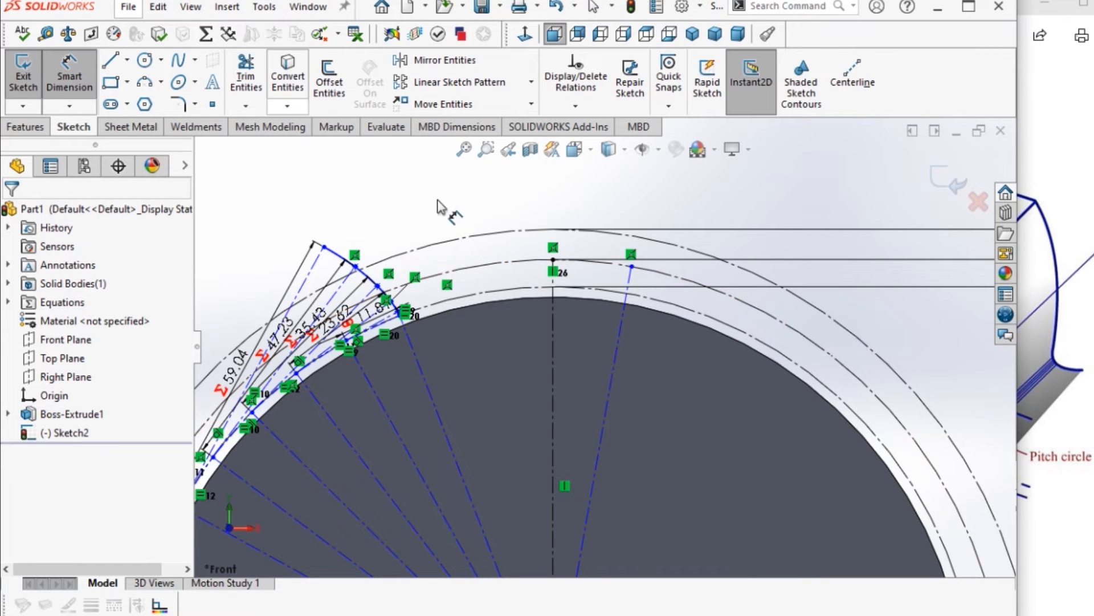
click(555, 355)
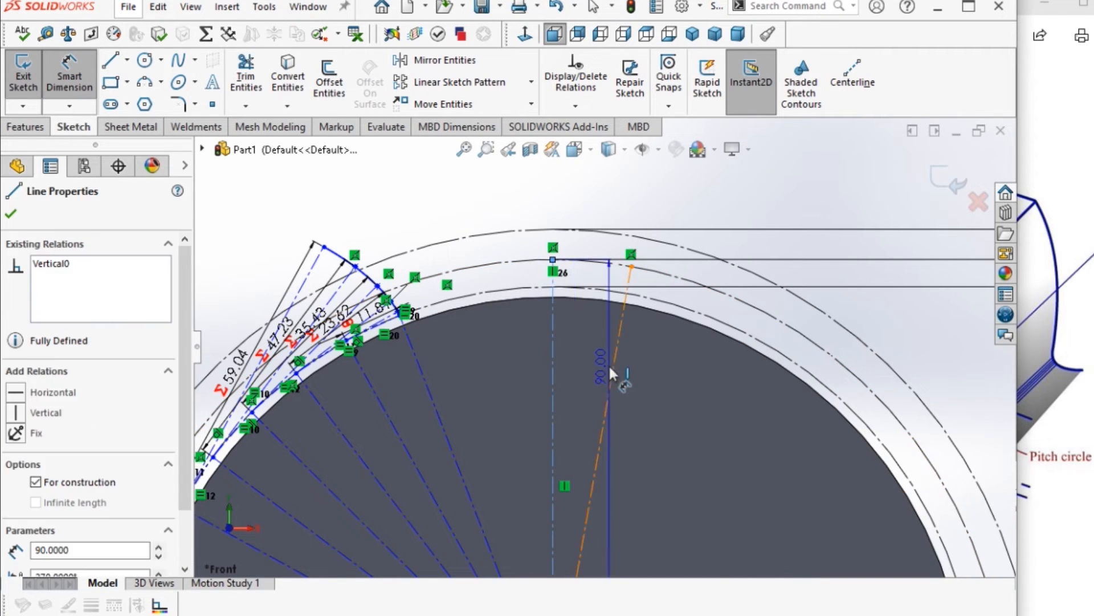
click(611, 369)
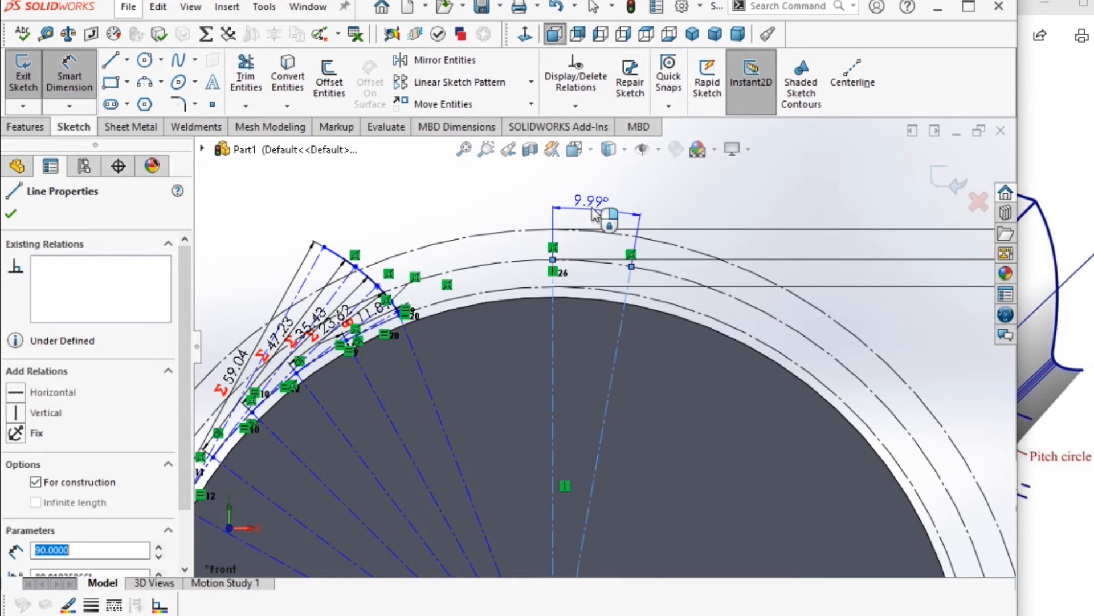
click(597, 207)
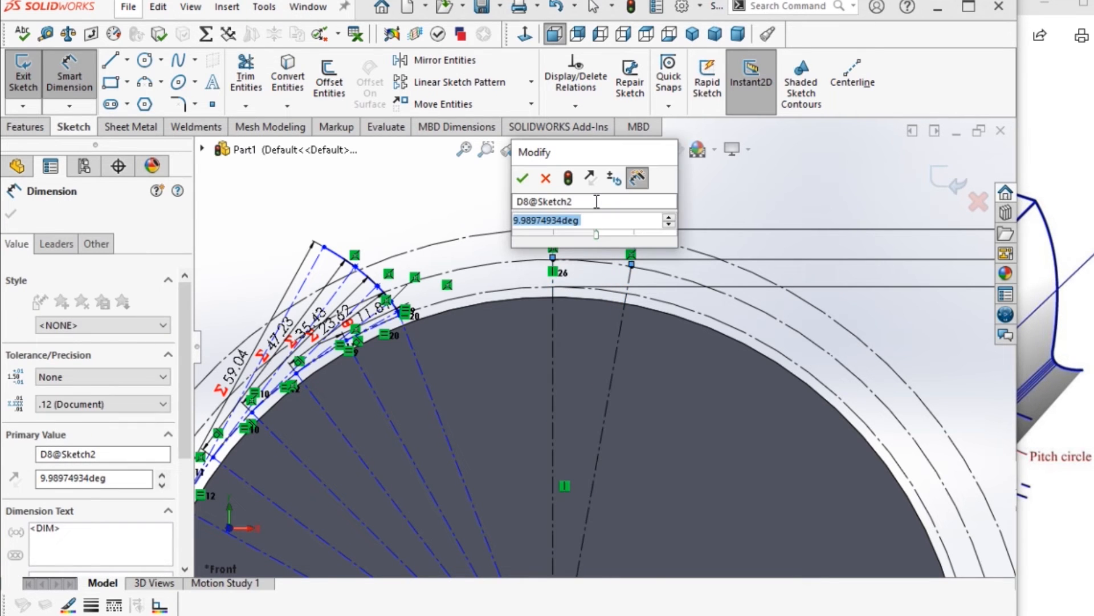
text(360)
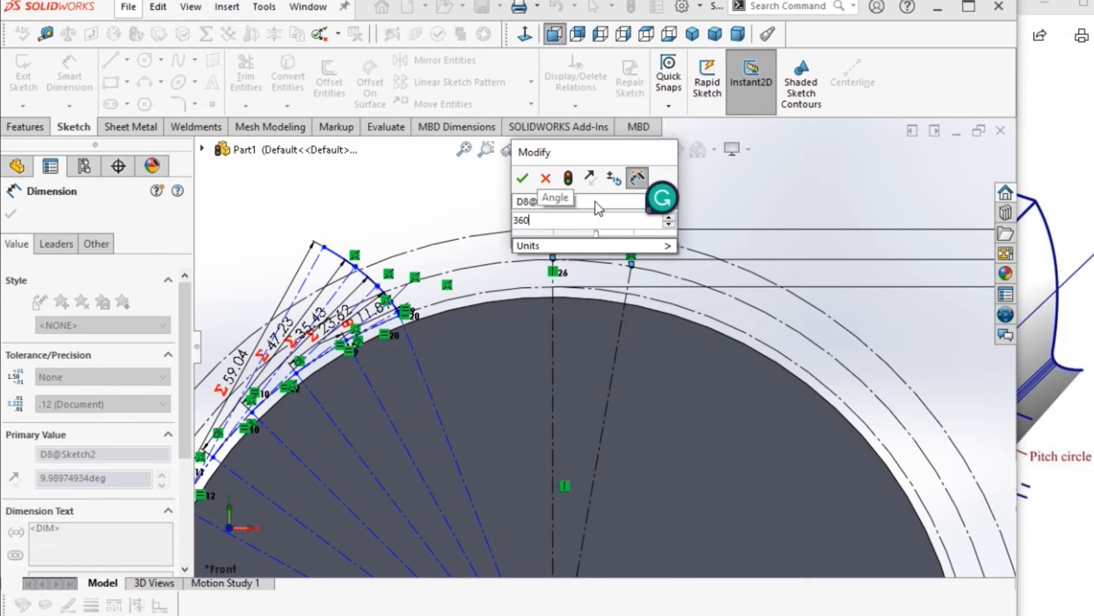
text(/)
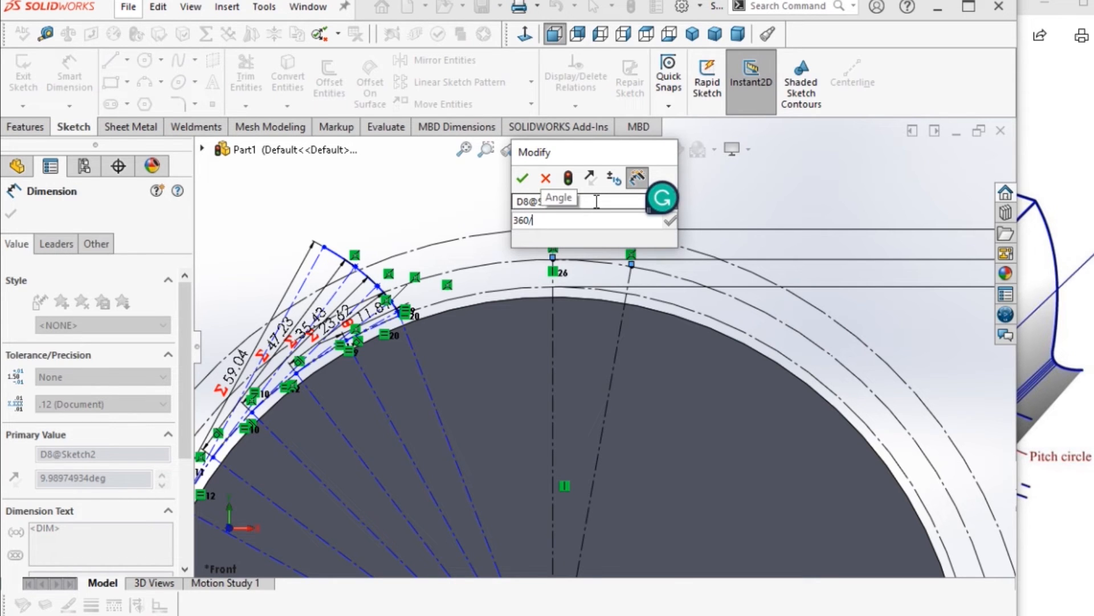
text(()
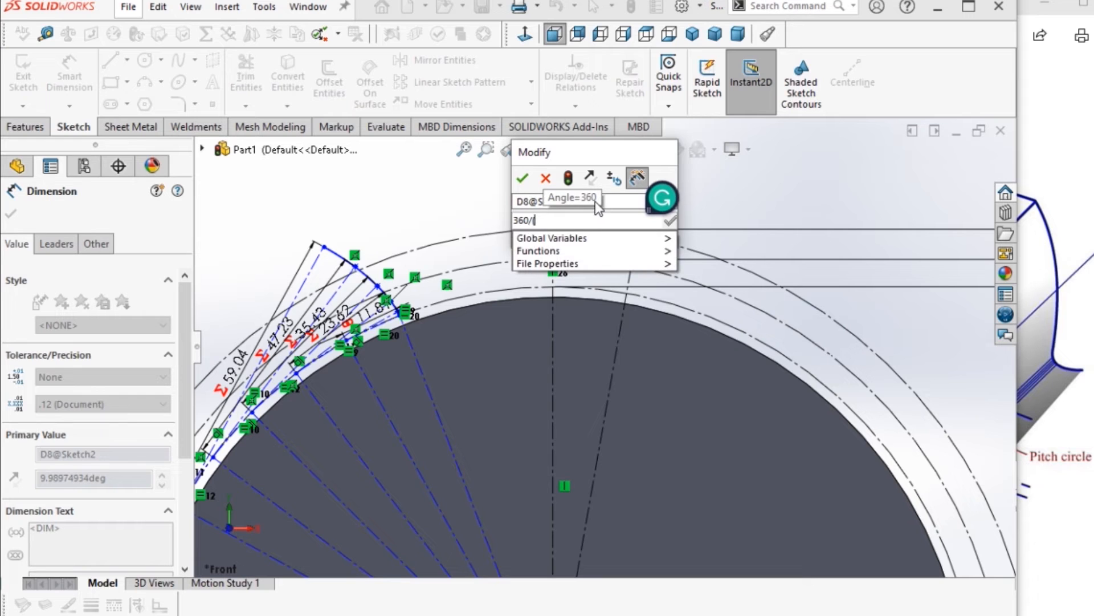
text(4)
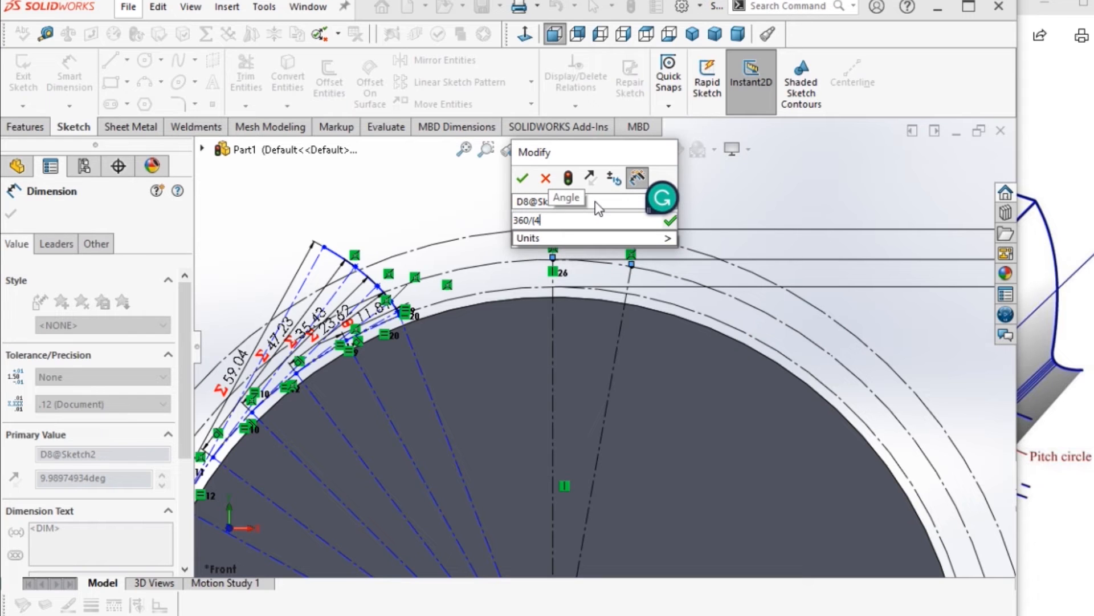
text(*)
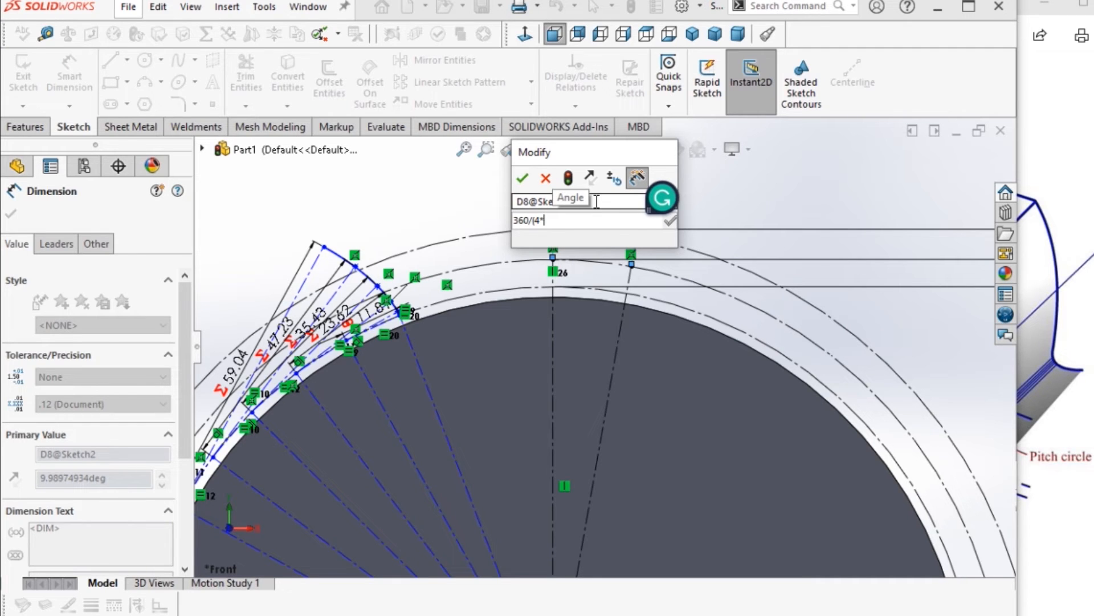
text(3)
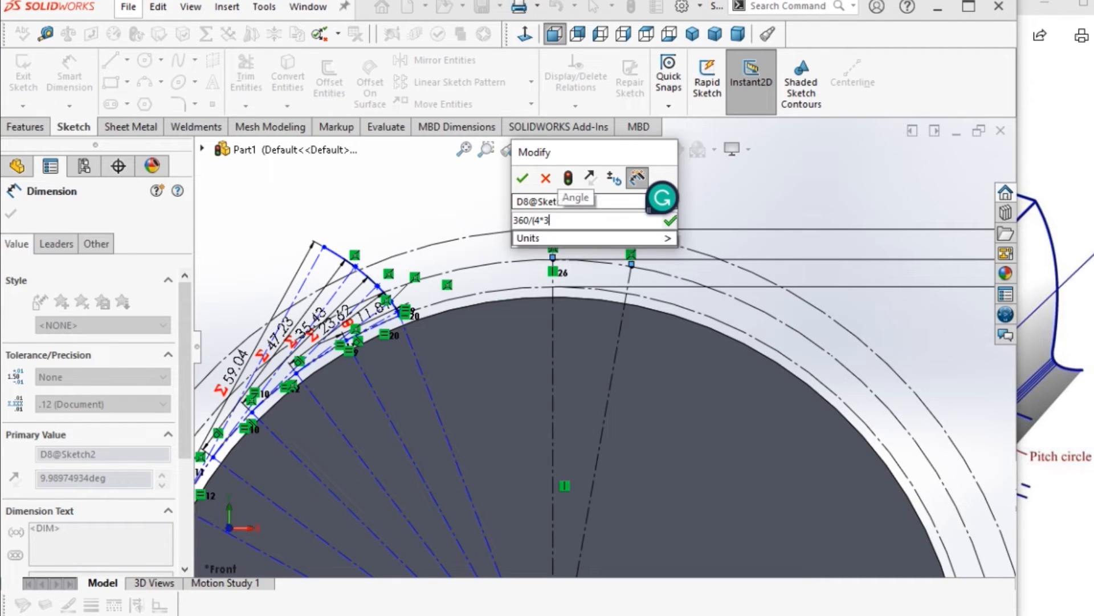
text(0))
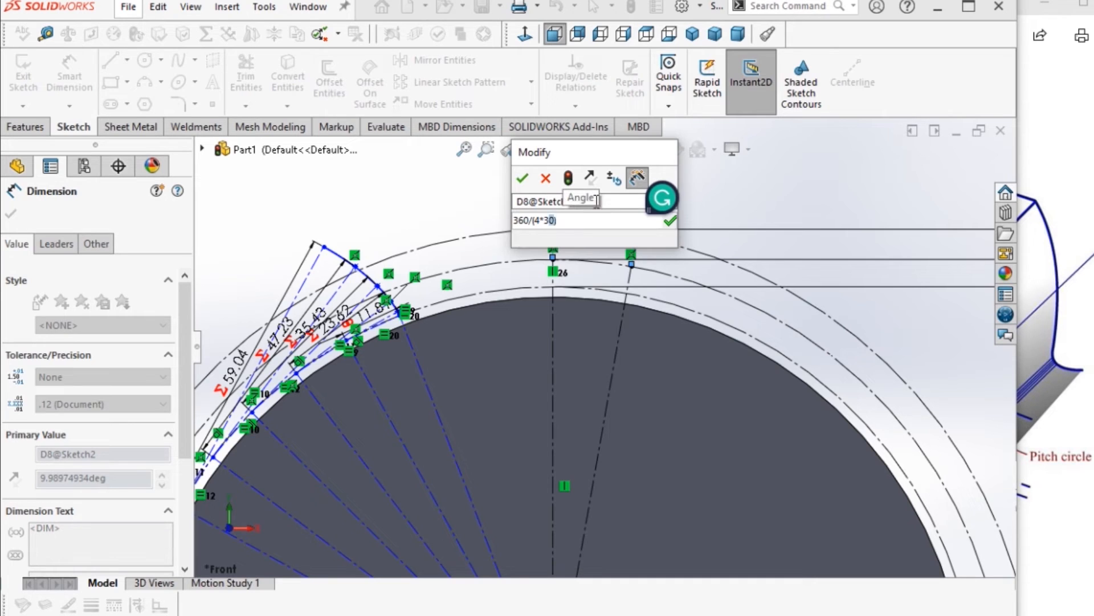
click(523, 179)
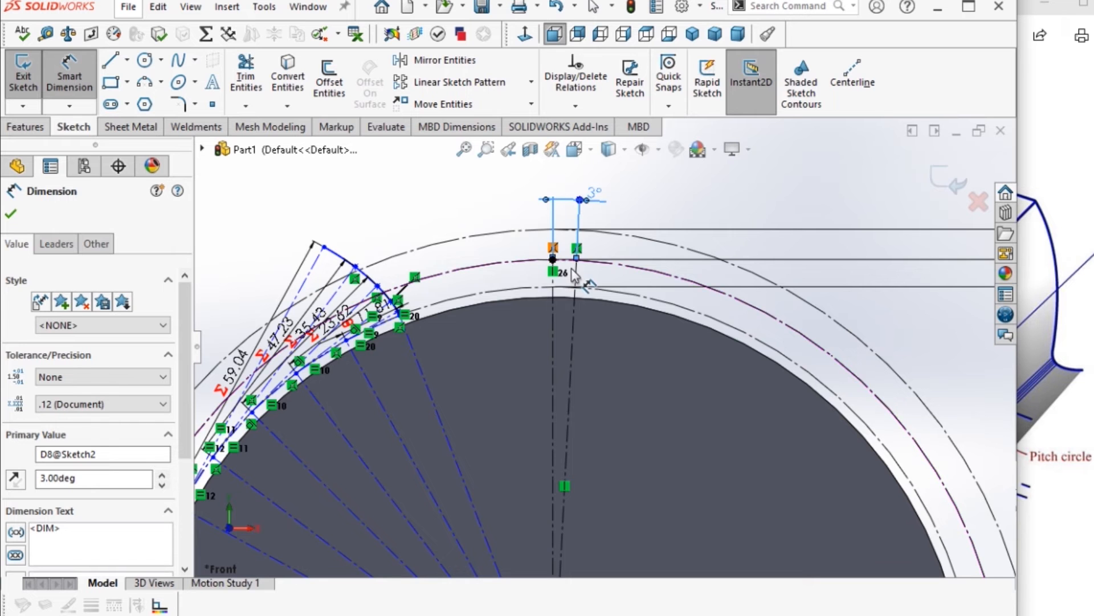
- Add a coincident relation between the involute spline and the tilted centerline's endpoint on the middle construction circle
scroll(570, 276, down, 5)
scroll(572, 276, up, 5)
scroll(428, 358, down, 3)
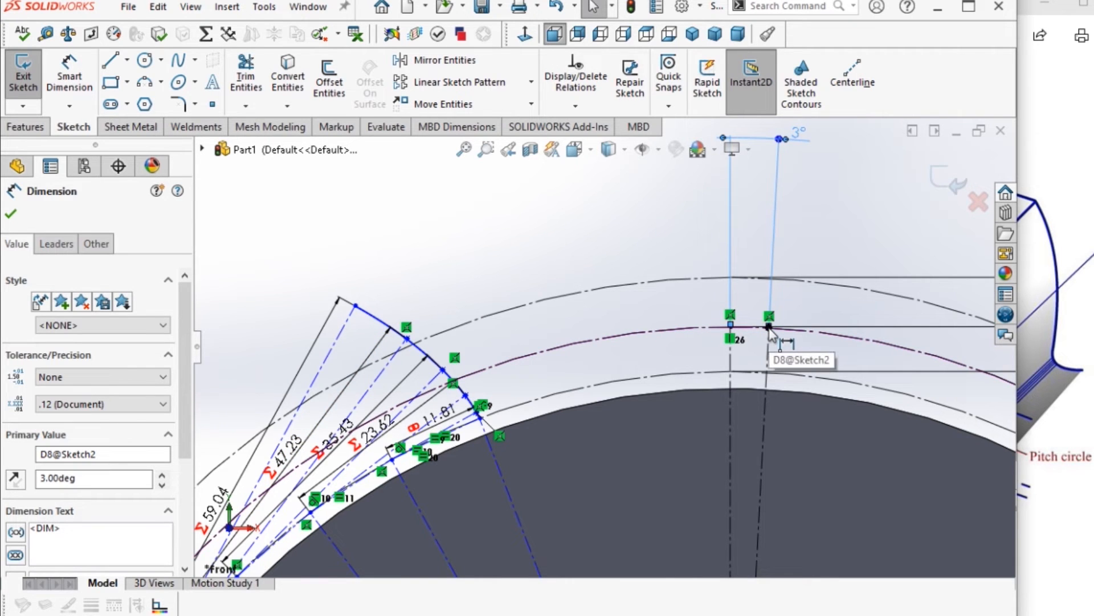
click(415, 346)
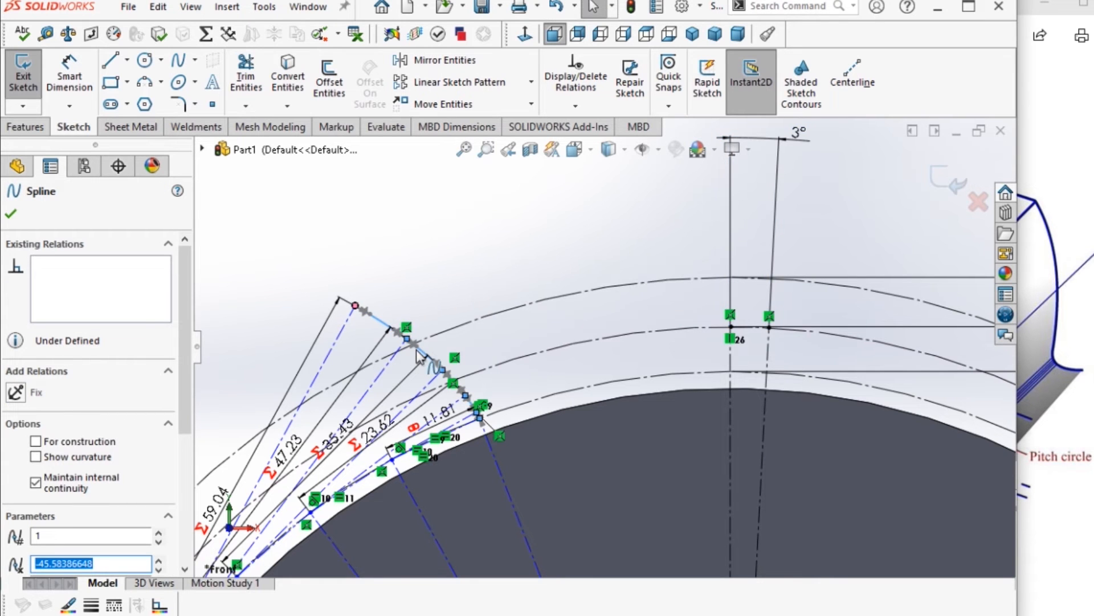
ctrl+click(769, 328)
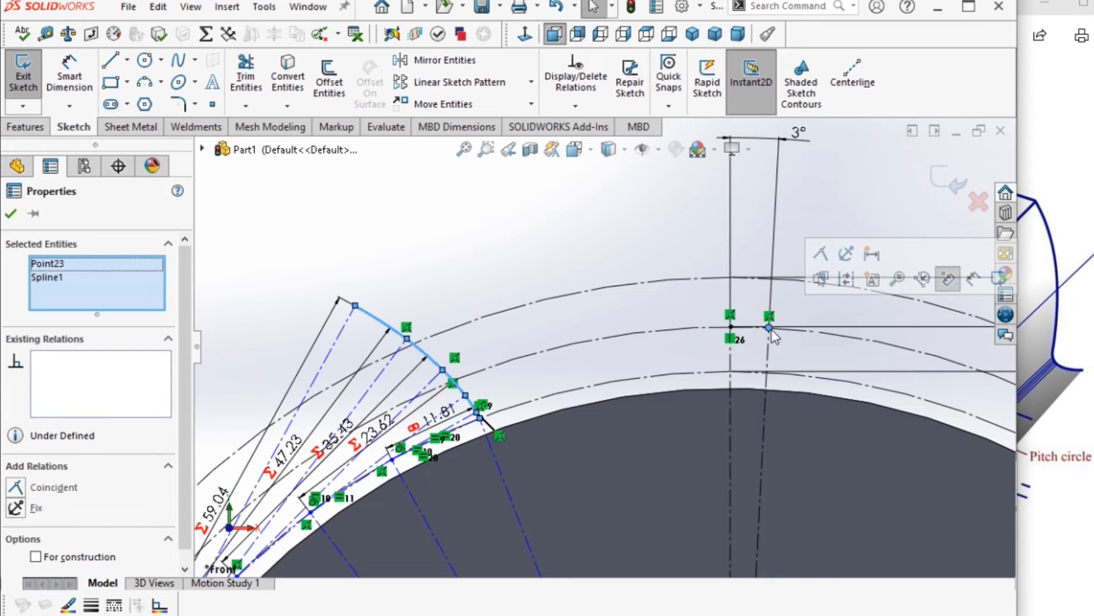
click(16, 487)
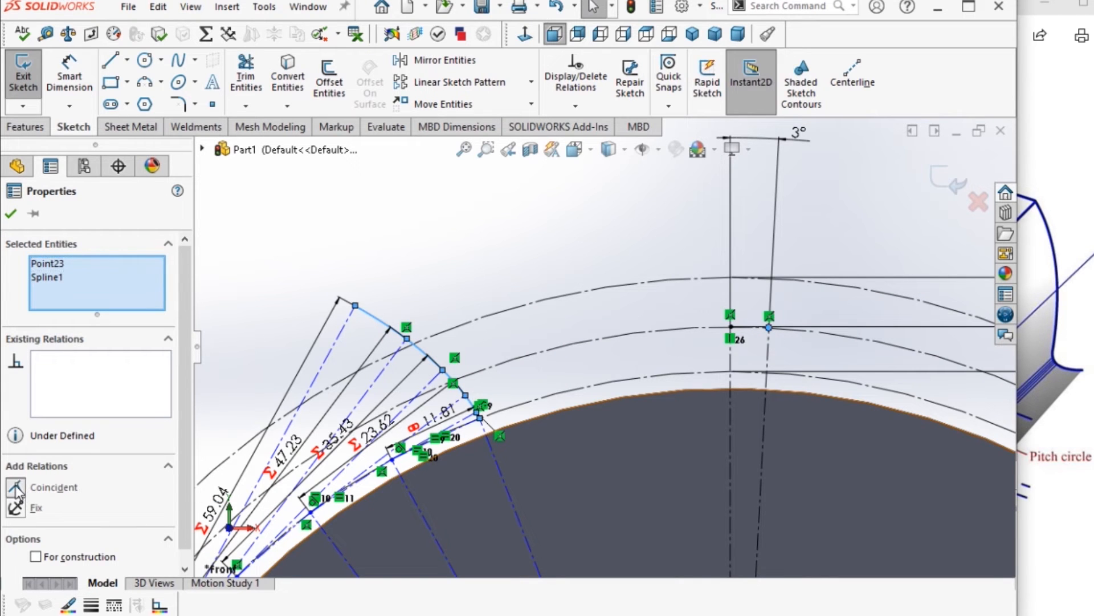
click(16, 487)
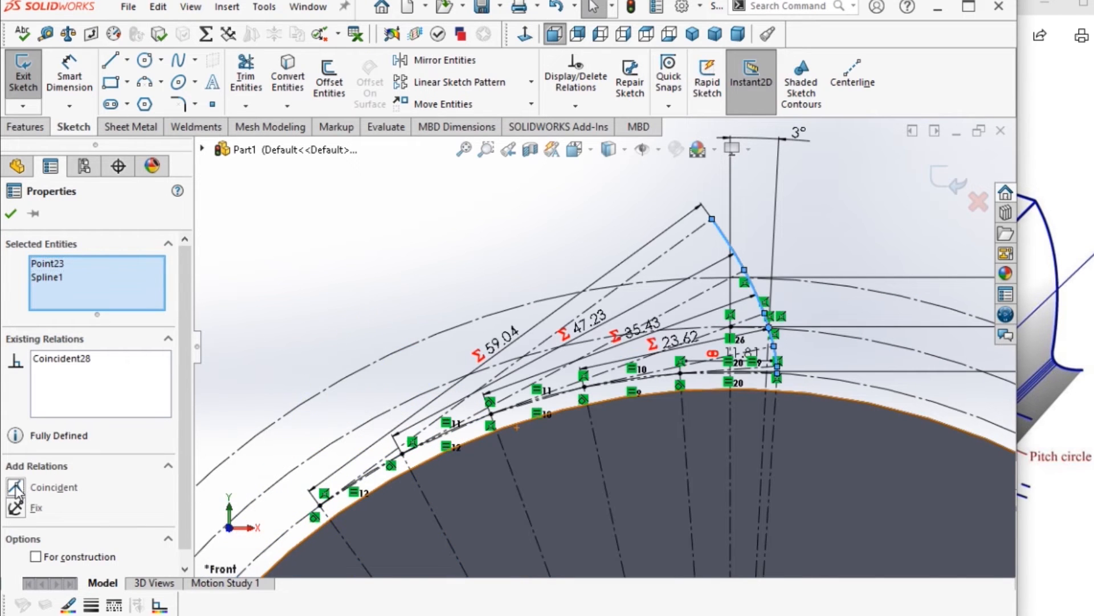
click(10, 215)
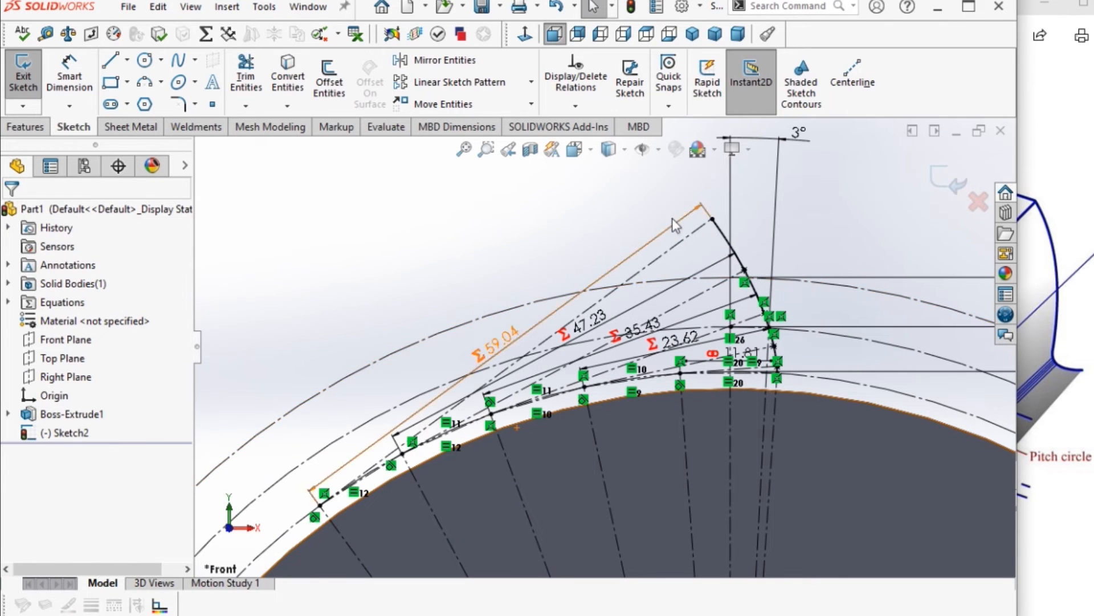
- Turn the involute spline into construction geometry
scroll(783, 340, down, 1)
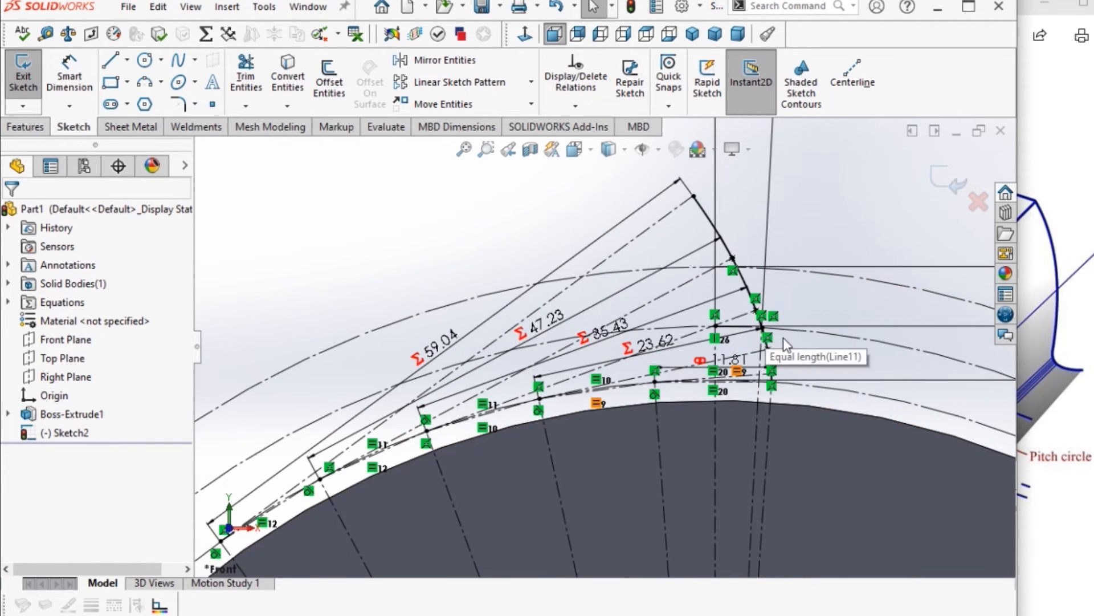
scroll(783, 338, down, 3)
scroll(751, 289, up, 2)
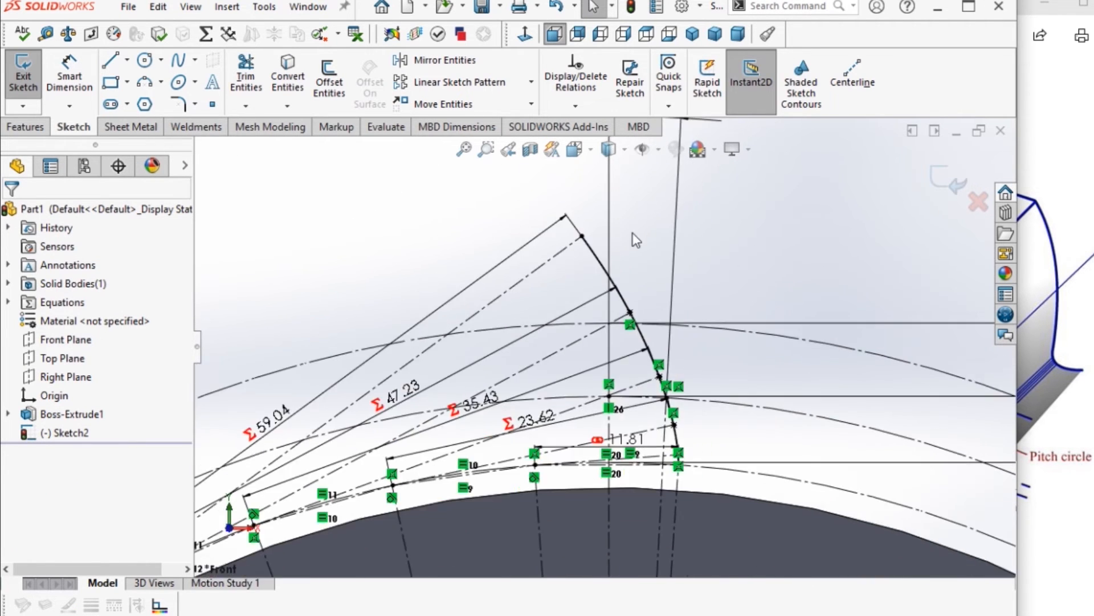
click(589, 246)
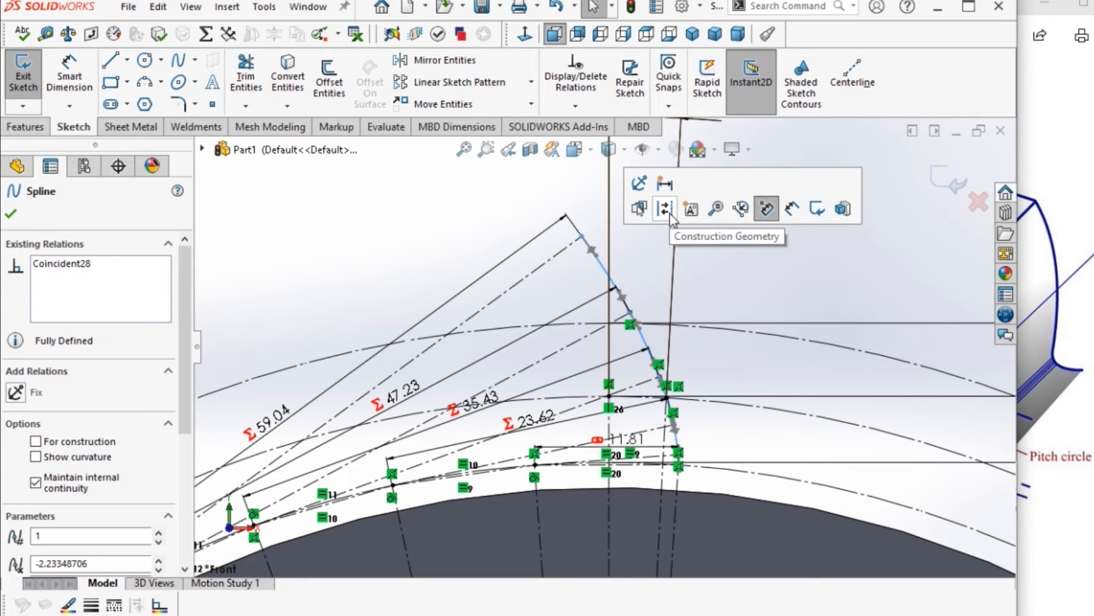
click(669, 213)
- Convert the outer edge of the gear blank's front face into a sketch entity
scroll(597, 422, up, 3)
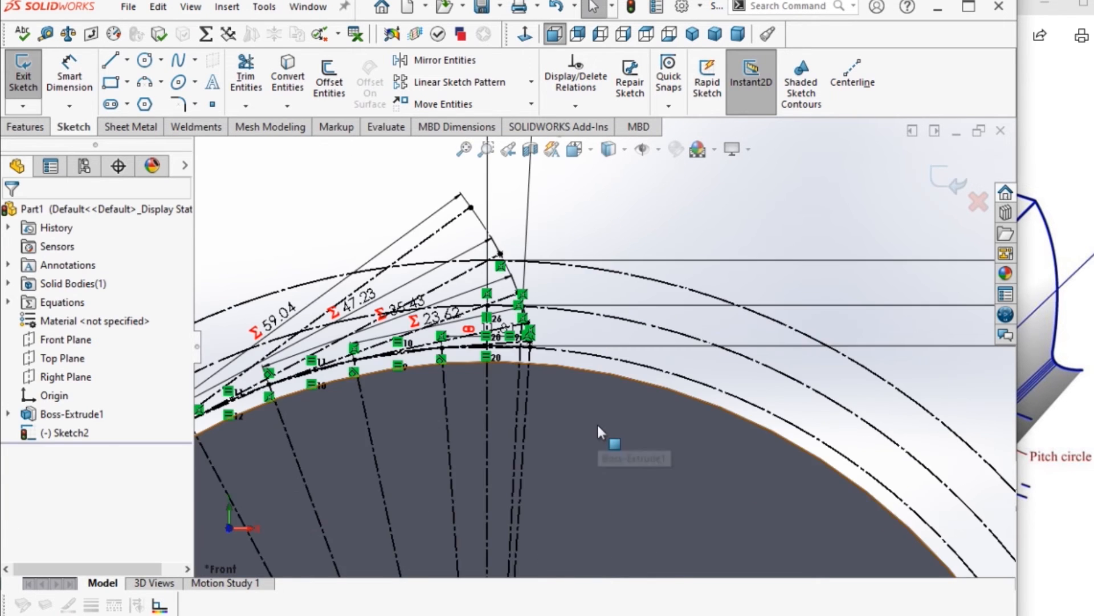
click(597, 423)
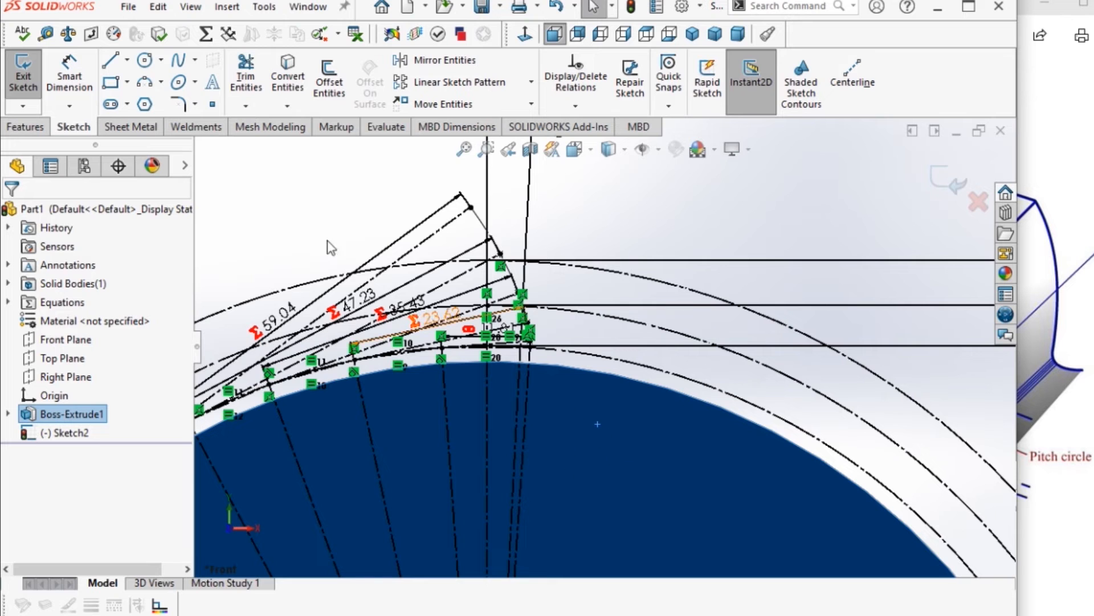
click(288, 77)
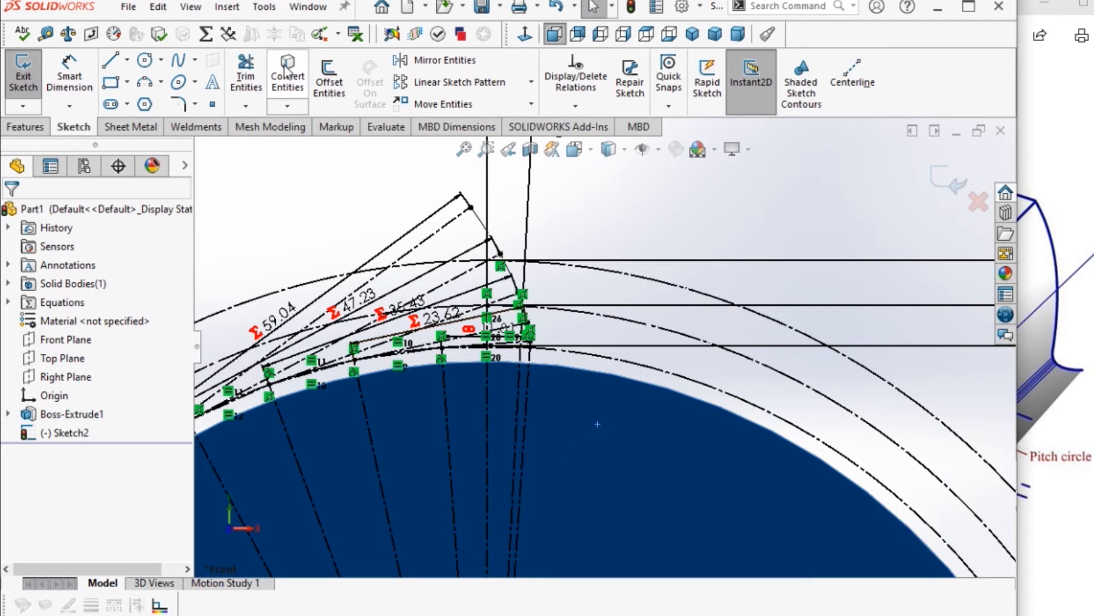
- Sketch a three-point arc of about 2.51 mm radius from the spline's inner end on the innermost construction circle to the blank's edge
scroll(518, 332, down, 5)
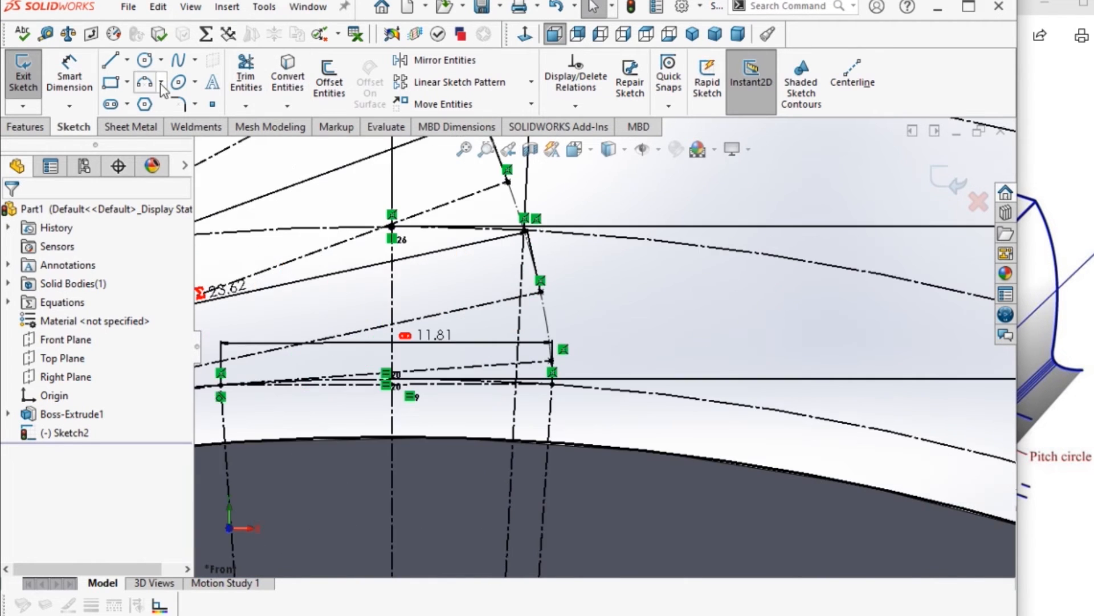
click(145, 84)
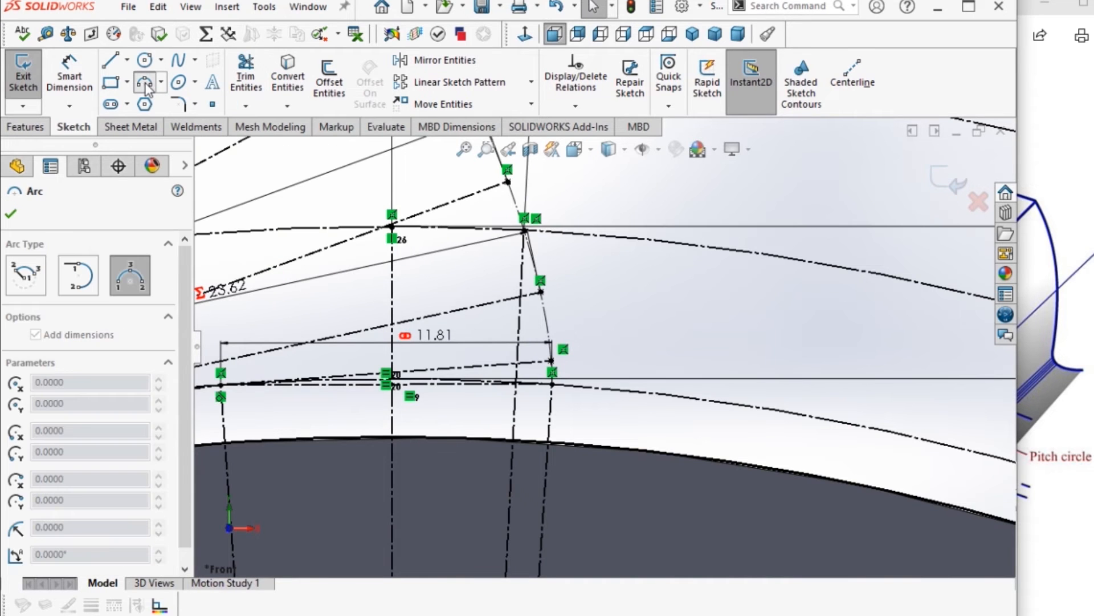
click(552, 385)
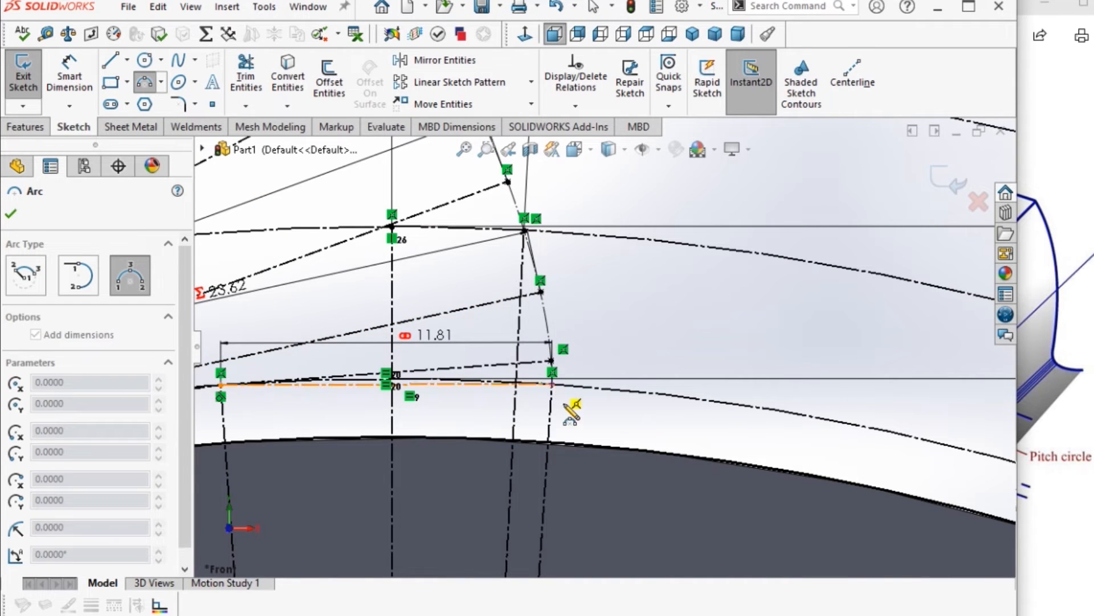
click(628, 452)
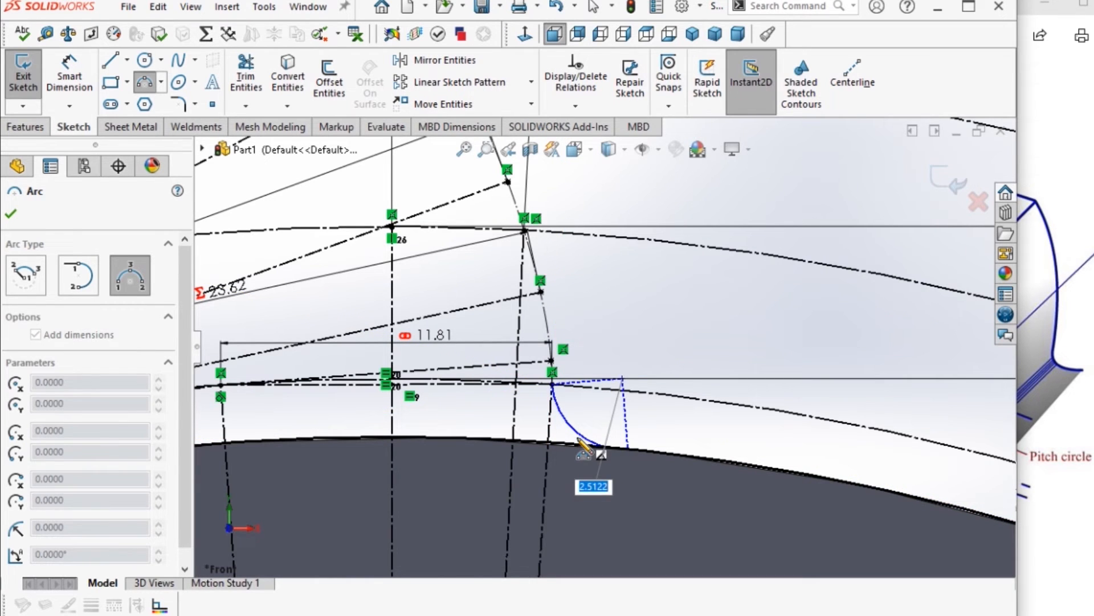
click(579, 440)
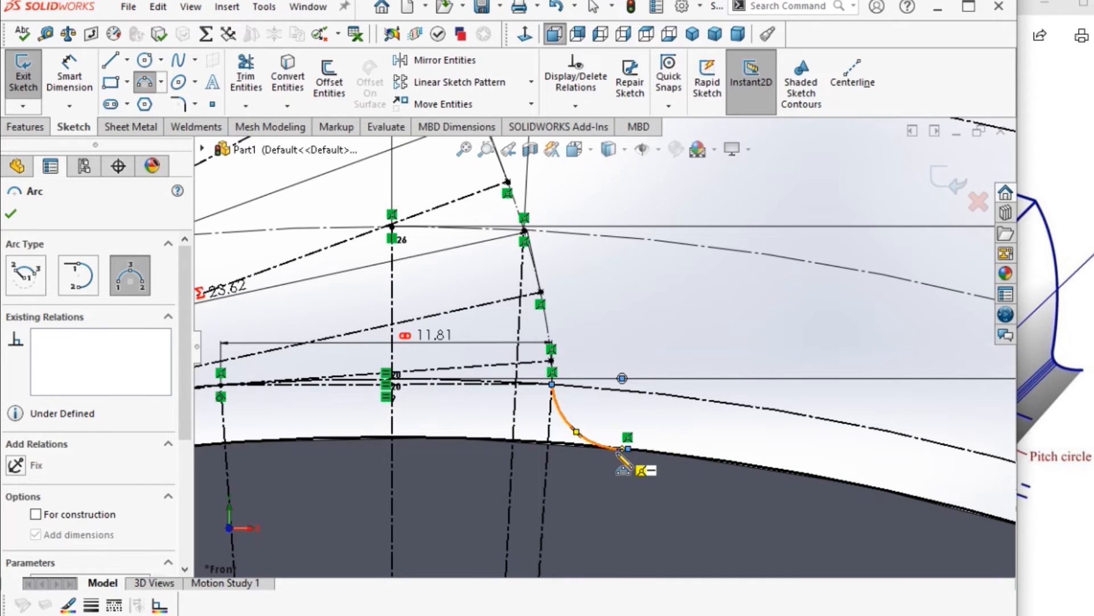
- Dimension the root arc's radius as 0.3*6 mm
click(69, 74)
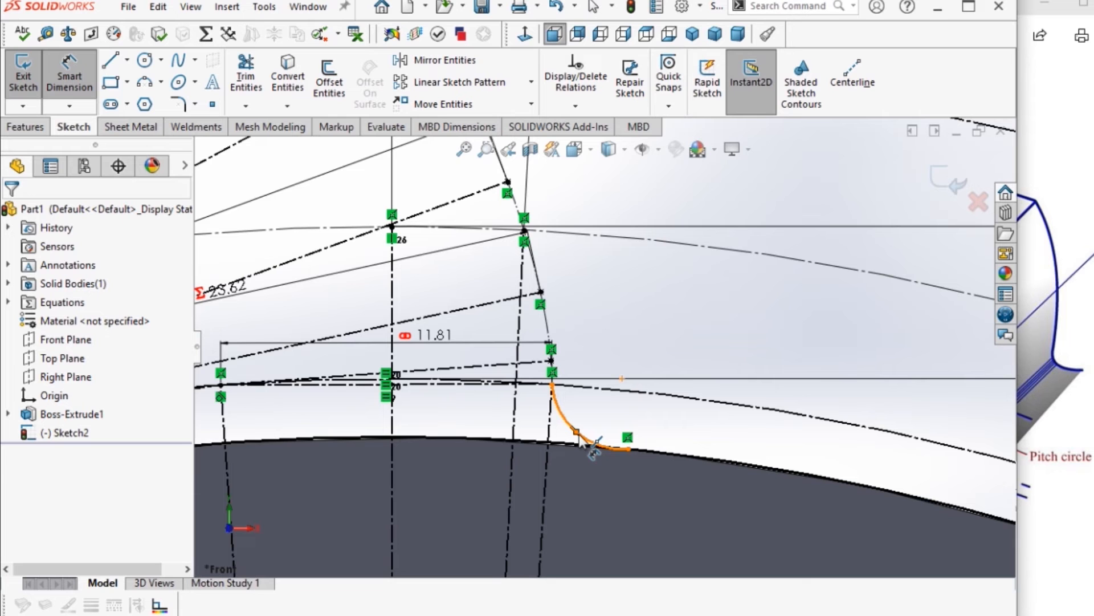
click(593, 448)
click(590, 413)
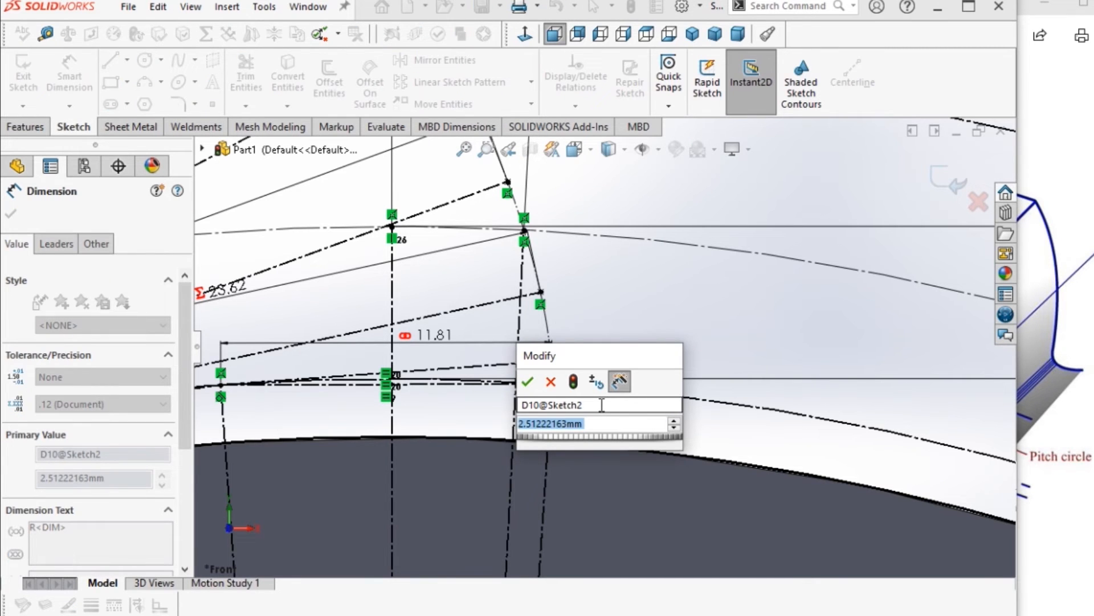
text(0)
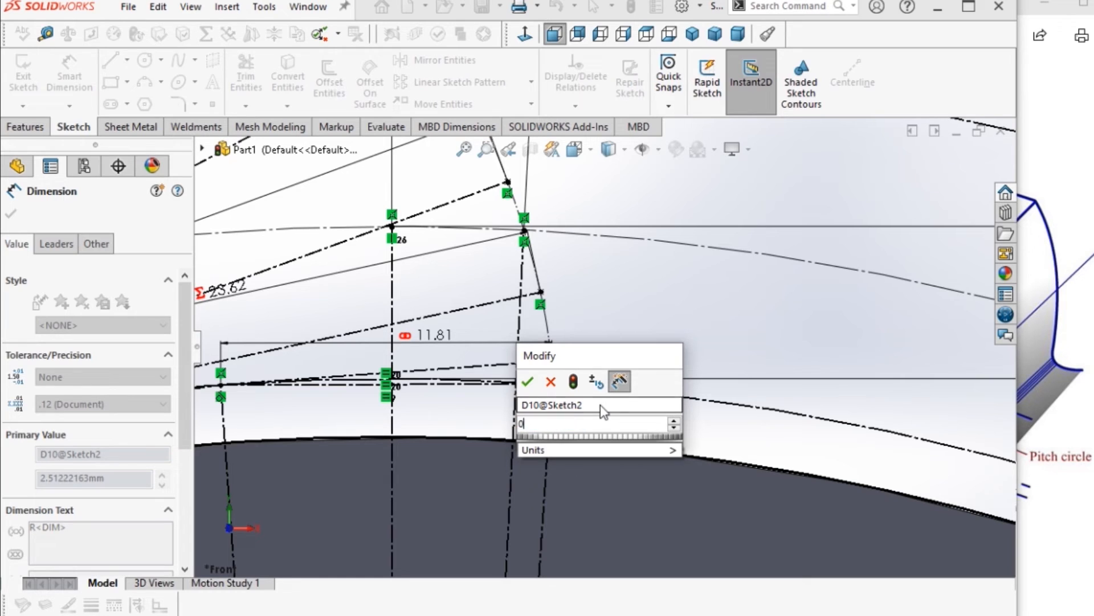
text(.3)
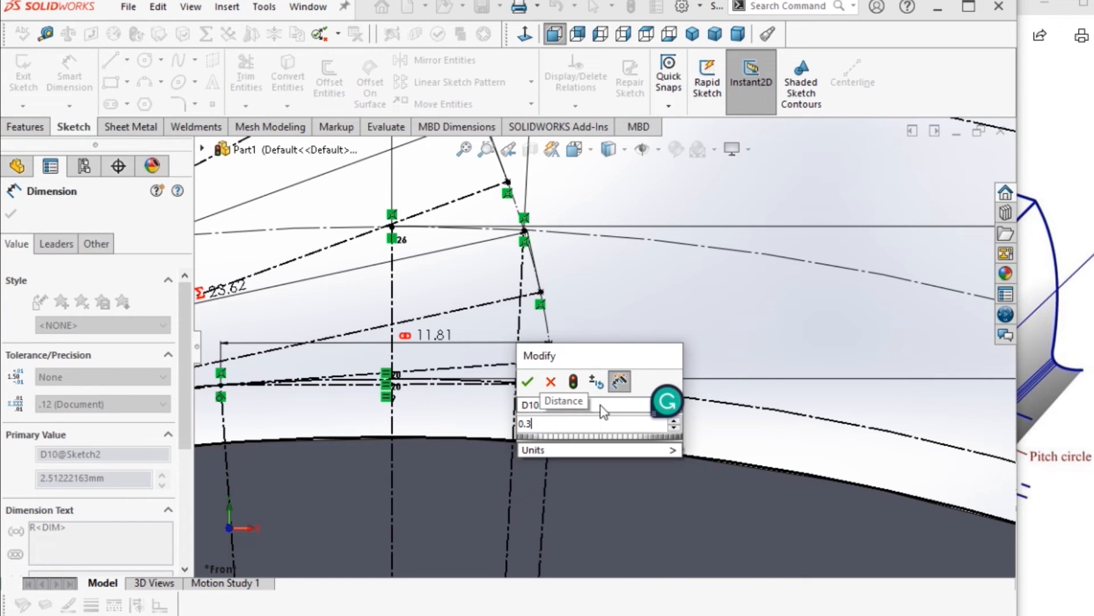
text(*6)
key(Return)
scroll(600, 404, down, 3)
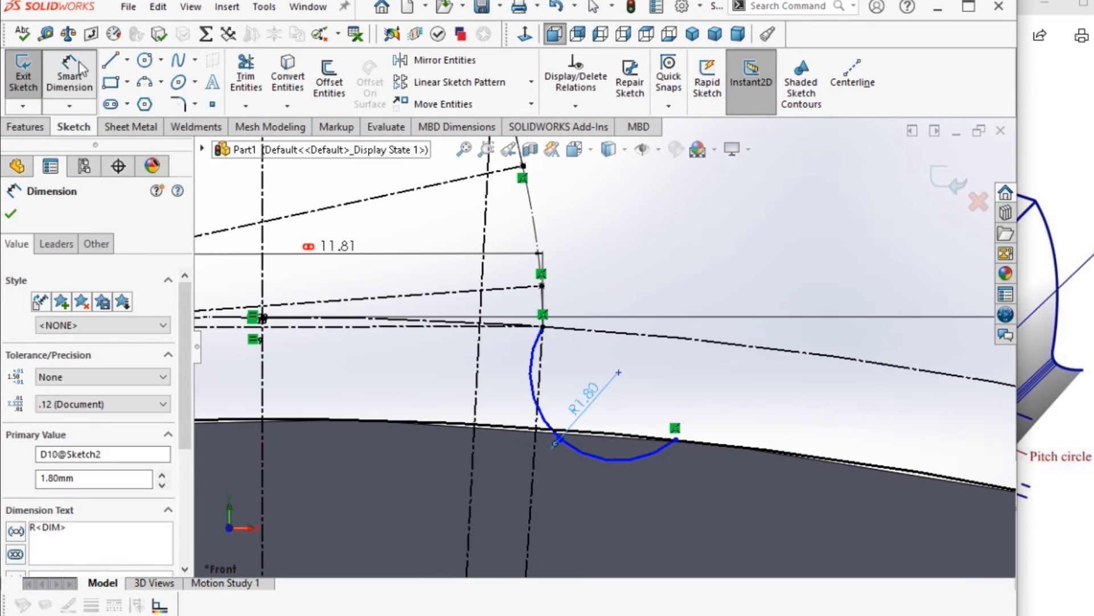
- Make the root fillet arc tangent to the converted circular edge of the gear blank
click(530, 356)
ctrl+click(724, 444)
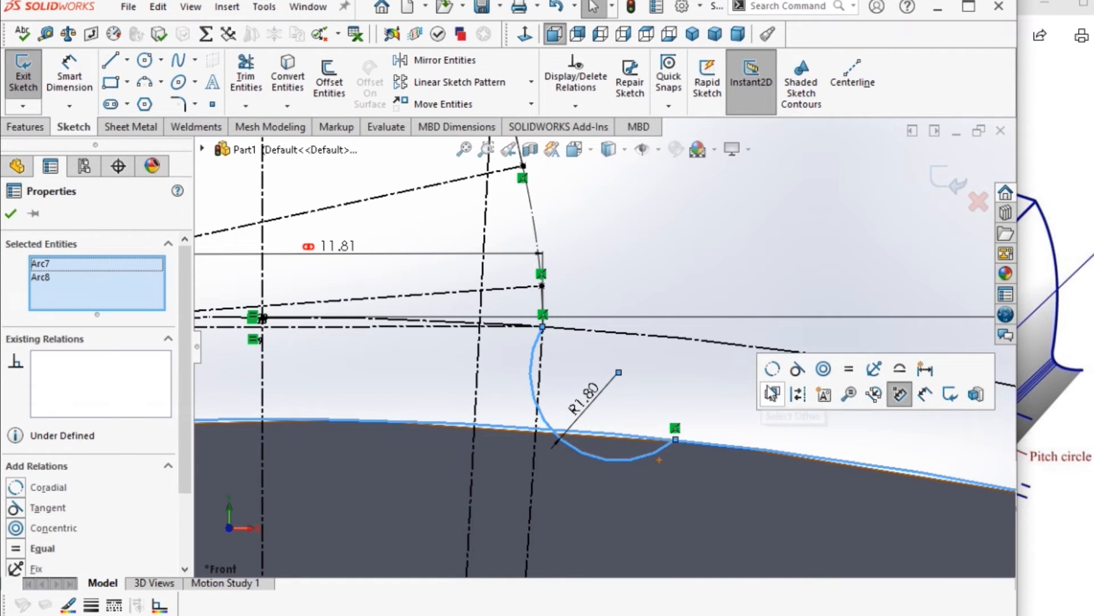
click(797, 369)
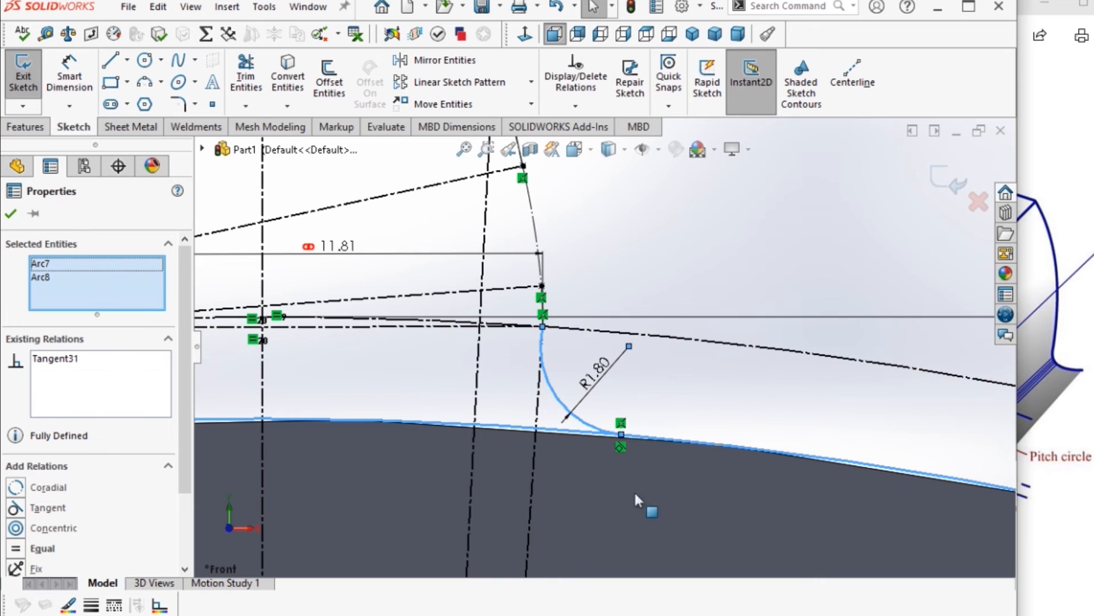
scroll(593, 329, up, 5)
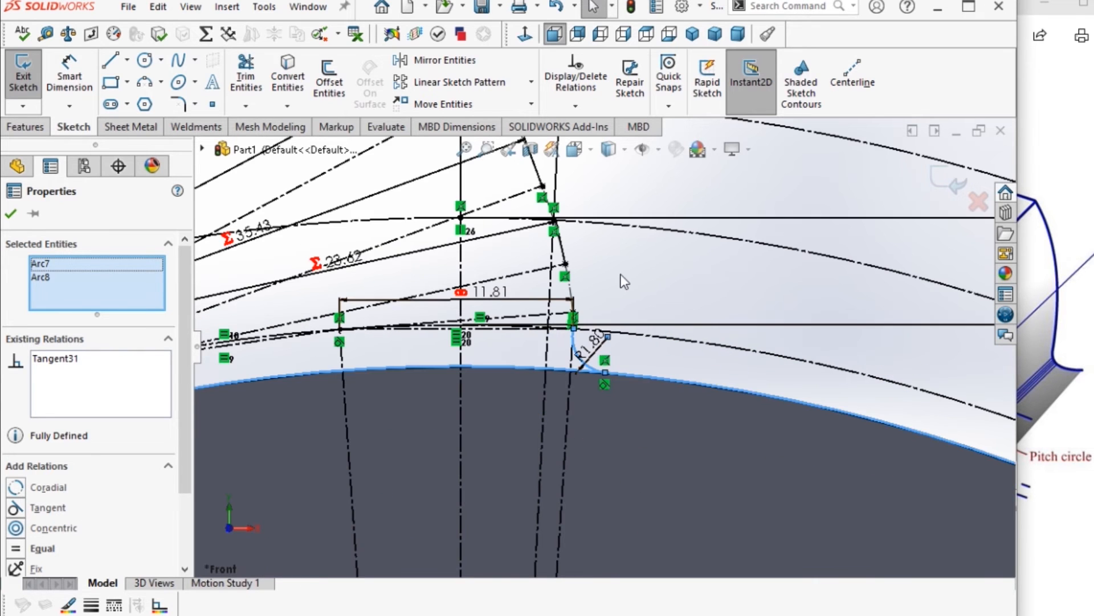
click(621, 281)
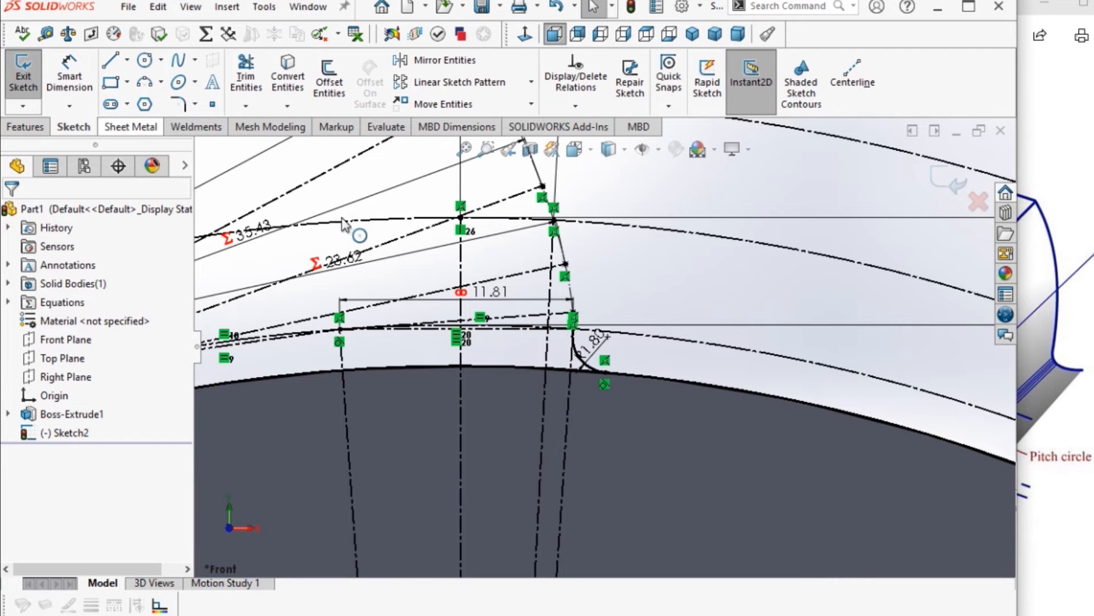
- Trace a spline over the construction involute, from the root arc's upper end through the involute's points to its outermost end
scroll(549, 251, up, 2)
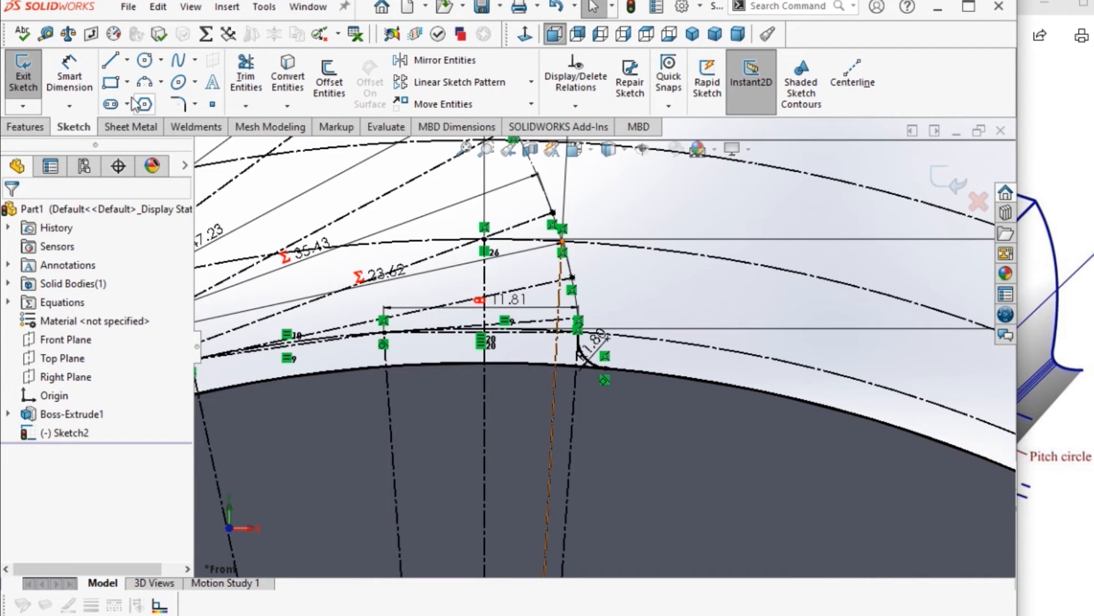
click(180, 63)
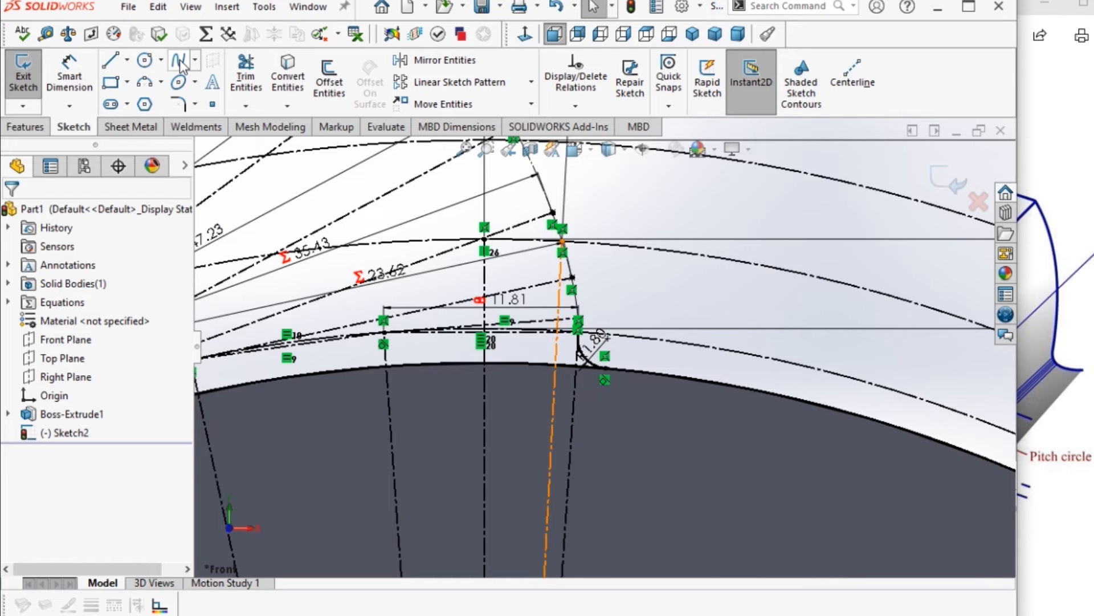
scroll(593, 336, down, 4)
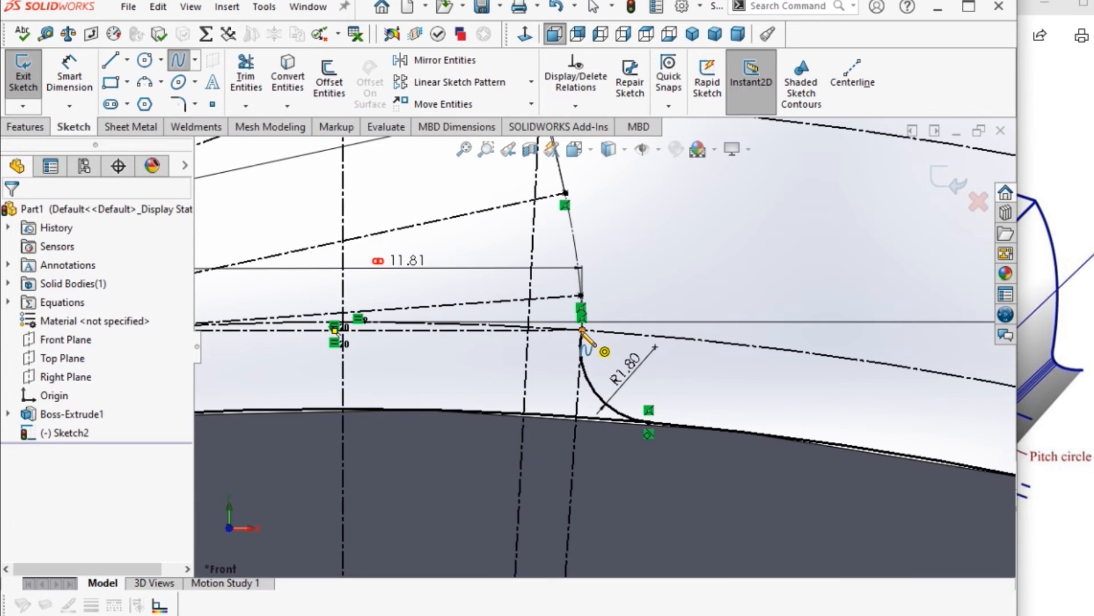
click(583, 330)
double_click(565, 192)
scroll(565, 193, up, 3)
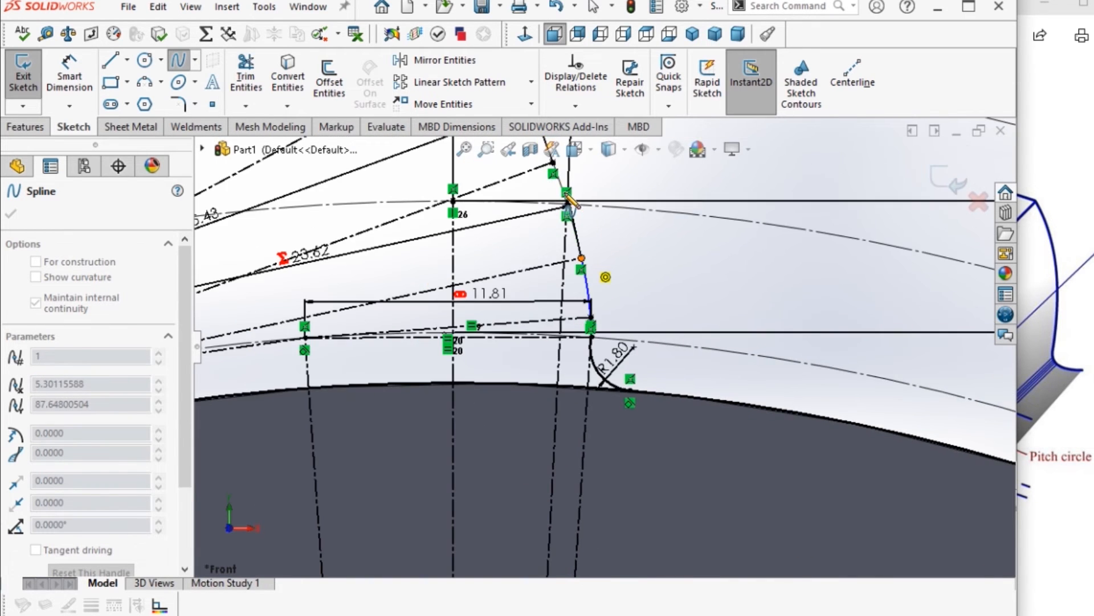
click(567, 205)
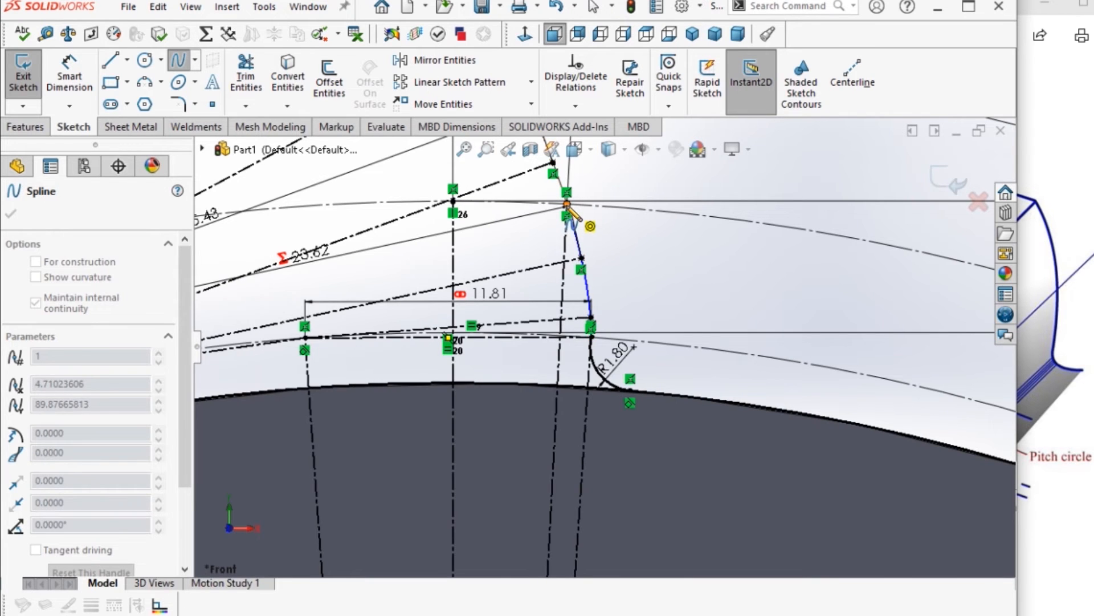
click(552, 162)
scroll(599, 345, up, 2)
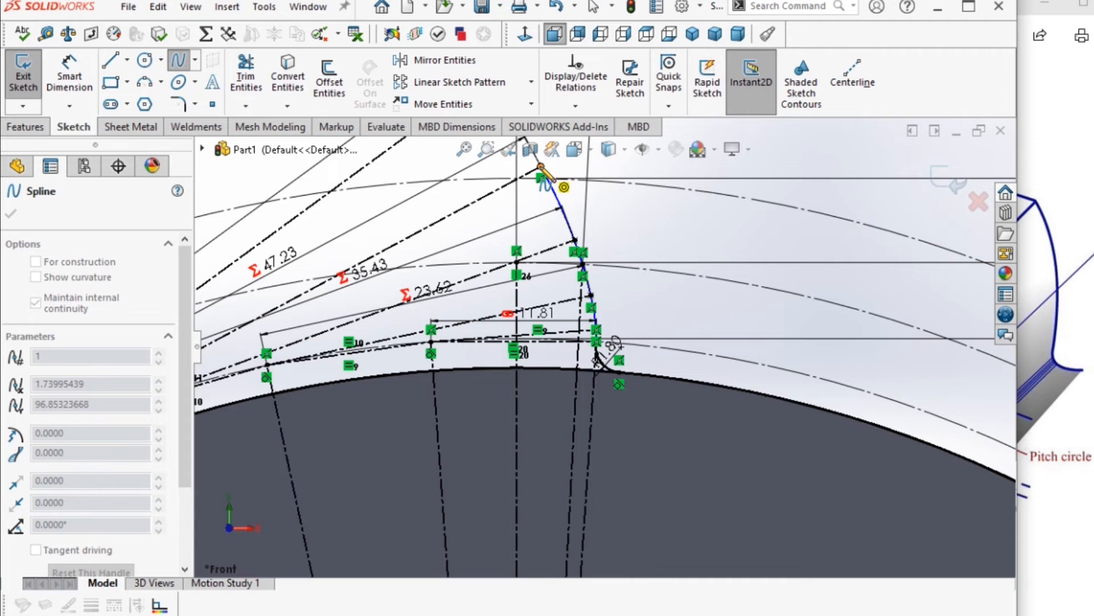
scroll(541, 167, up, 2)
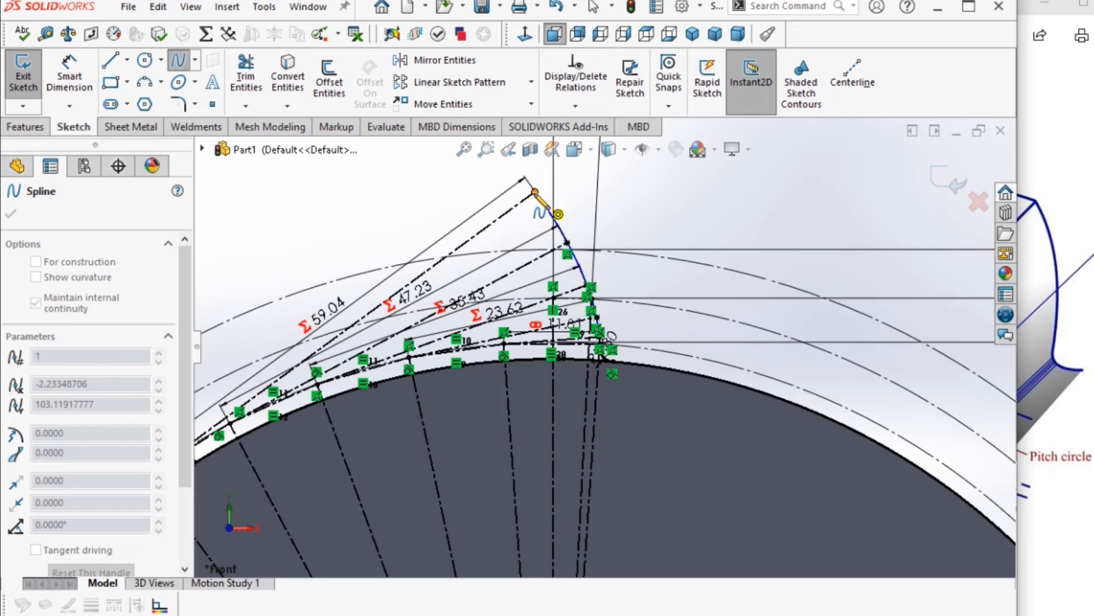
right_click(535, 193)
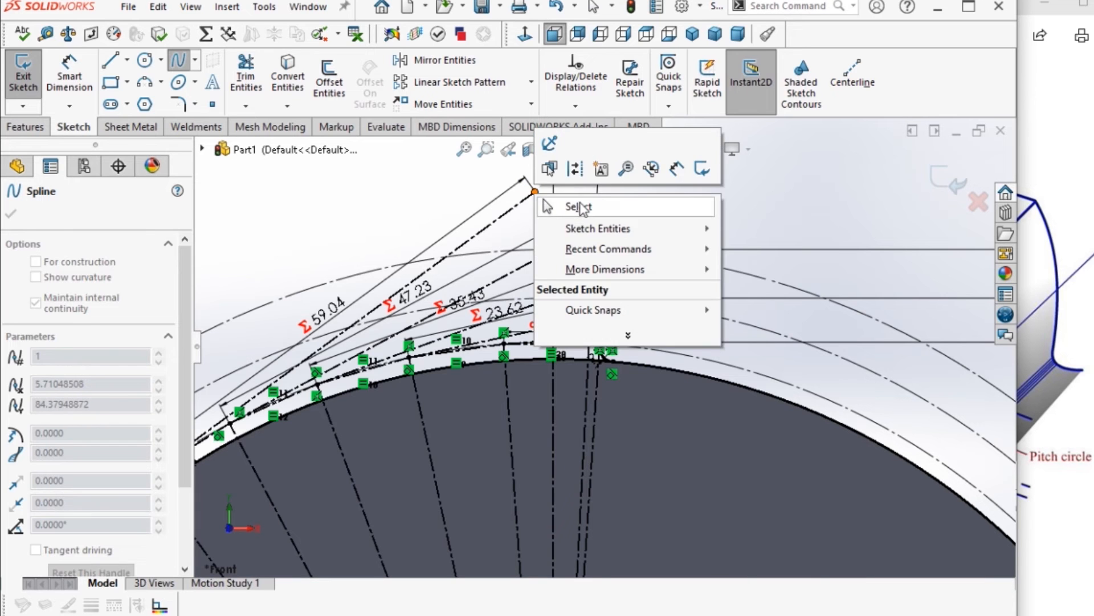
click(580, 202)
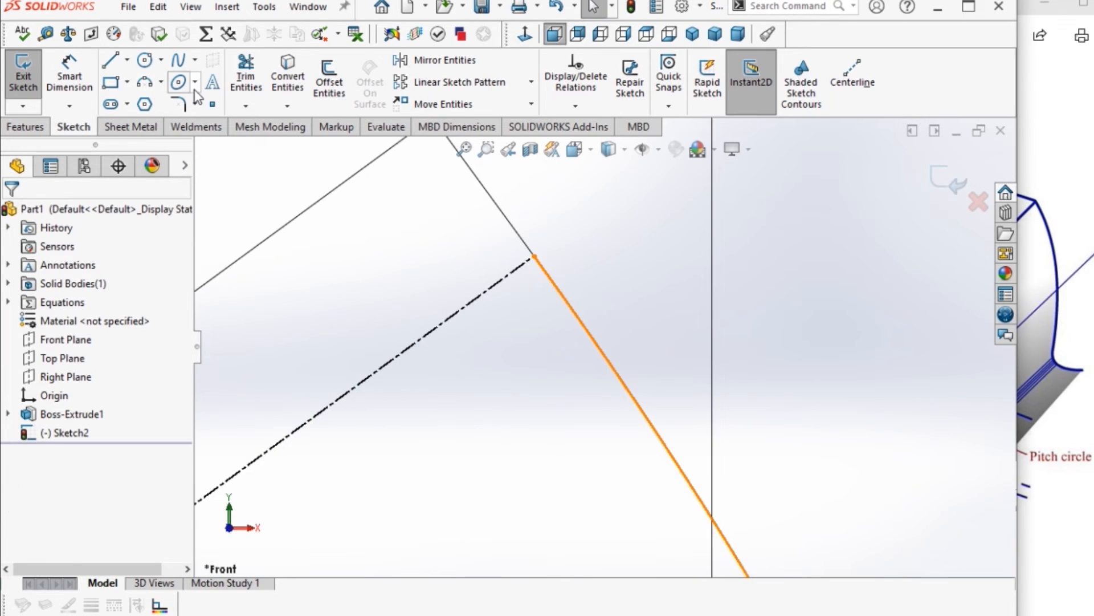
- Power trim the new spline's portion extending beyond the outermost construction circle
click(252, 74)
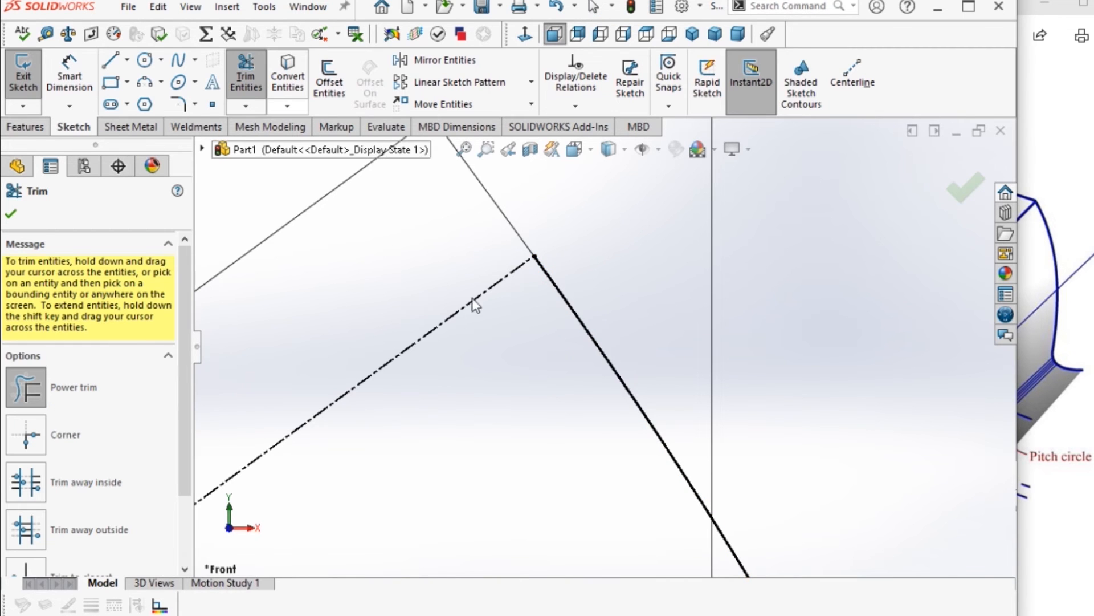
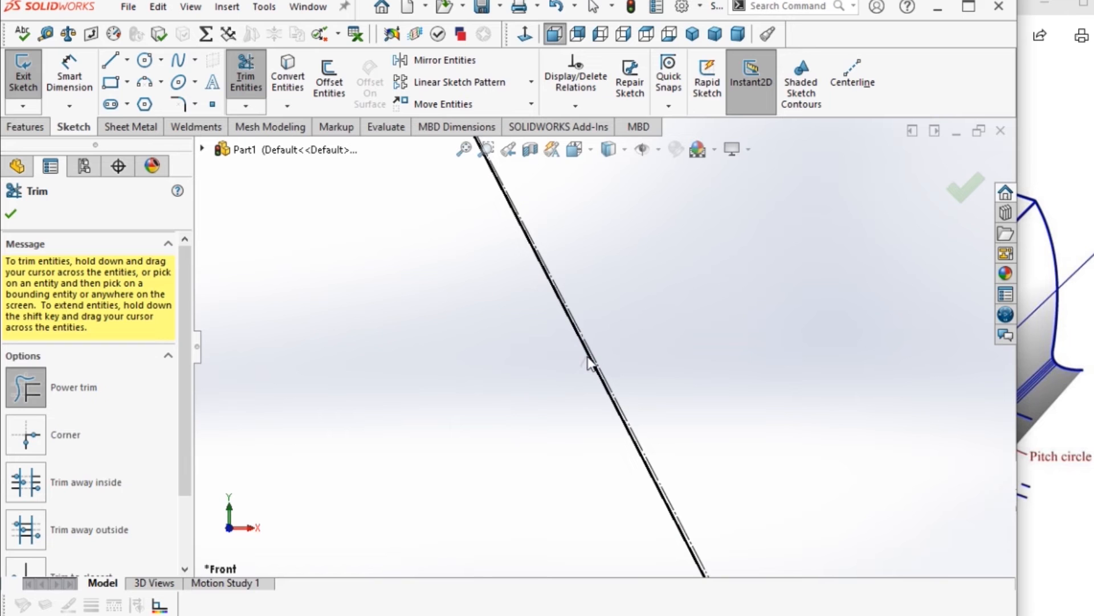
click(588, 351)
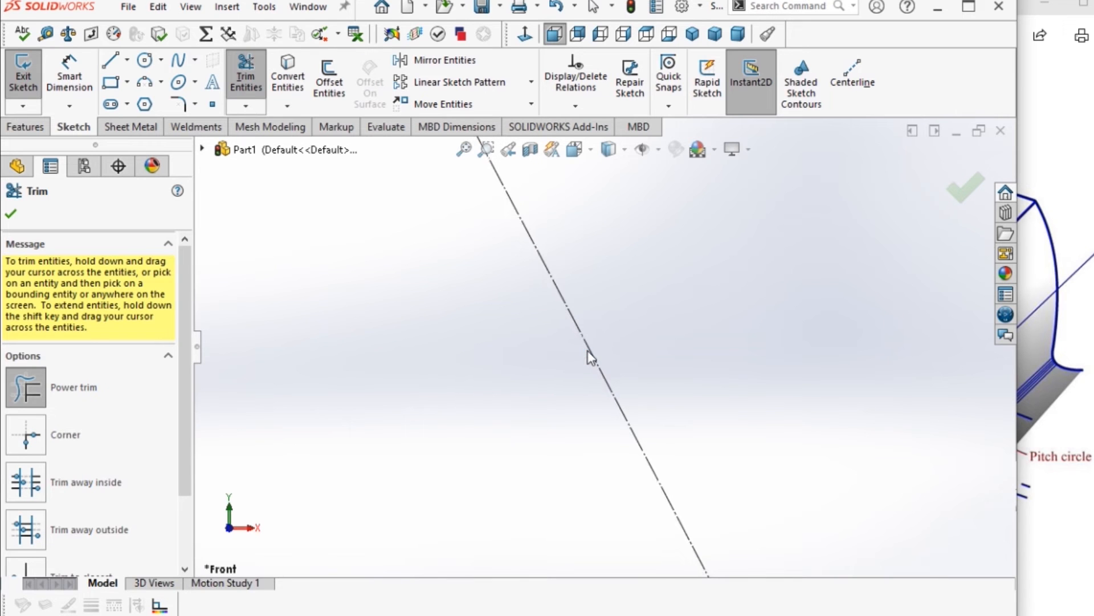
scroll(577, 397, up, 5)
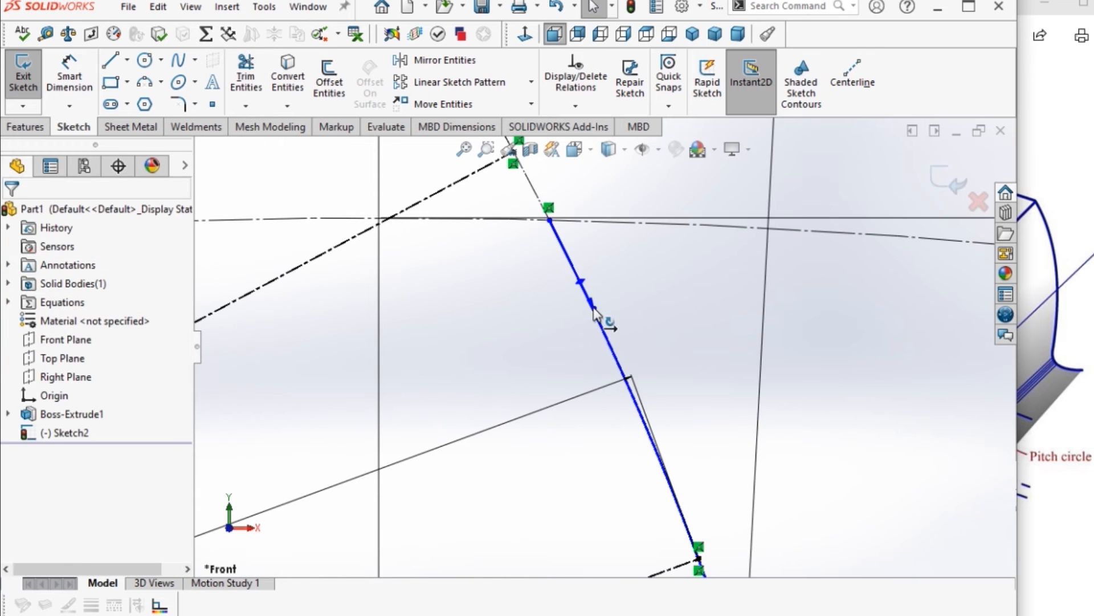
- Move the trimmed spline's outer-end handle to the endpoint on the outermost construction circle so the curve follows the involute
drag(593, 312, 547, 220)
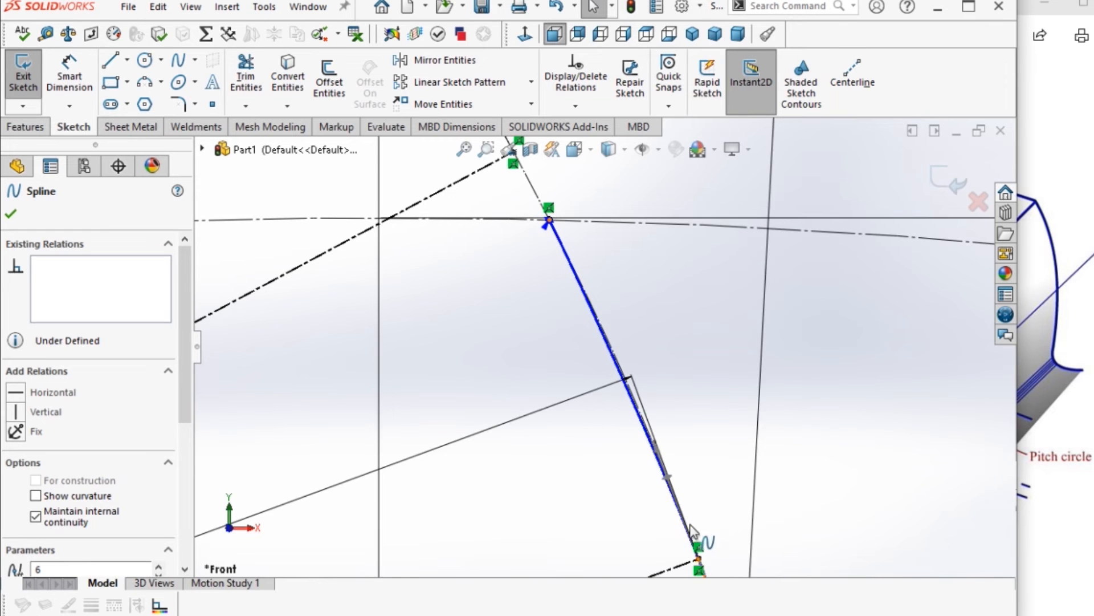
scroll(684, 472, down, 3)
scroll(684, 472, up, 3)
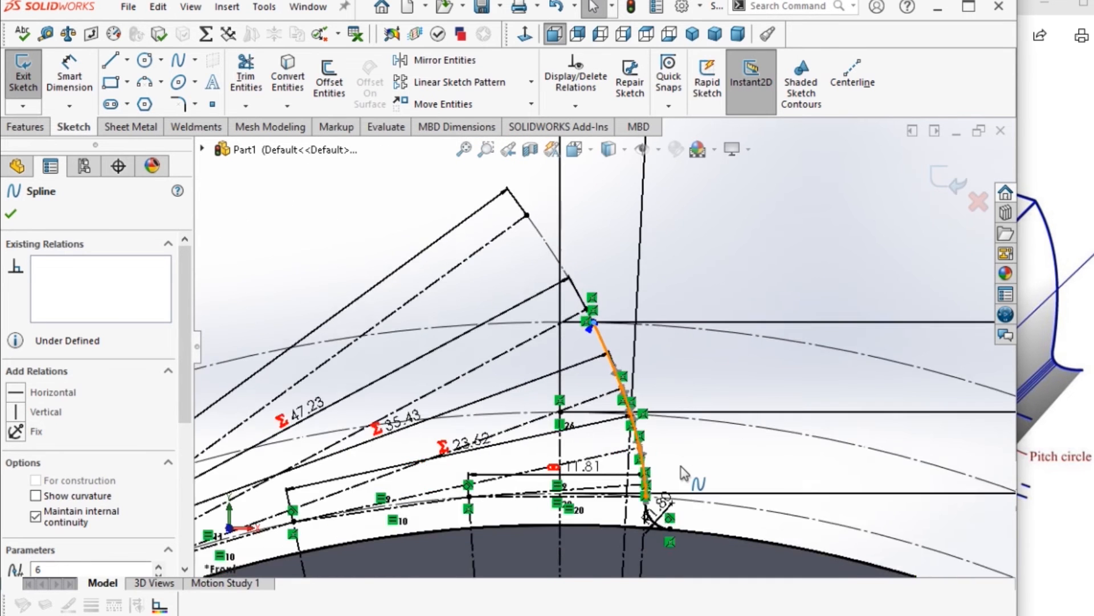
scroll(640, 362, down, 3)
scroll(547, 288, down, 3)
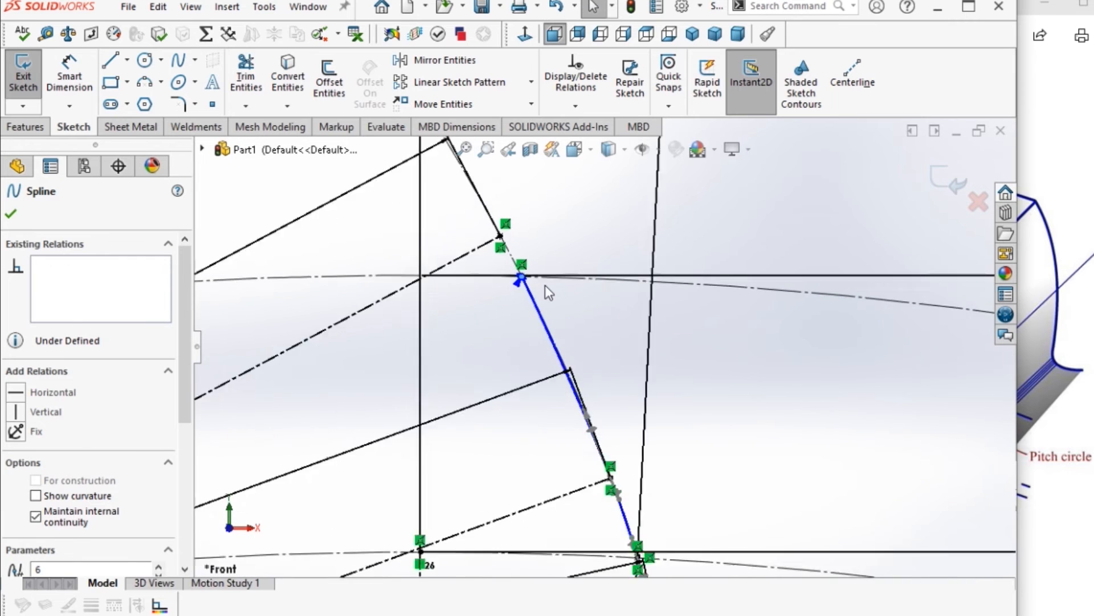
click(549, 231)
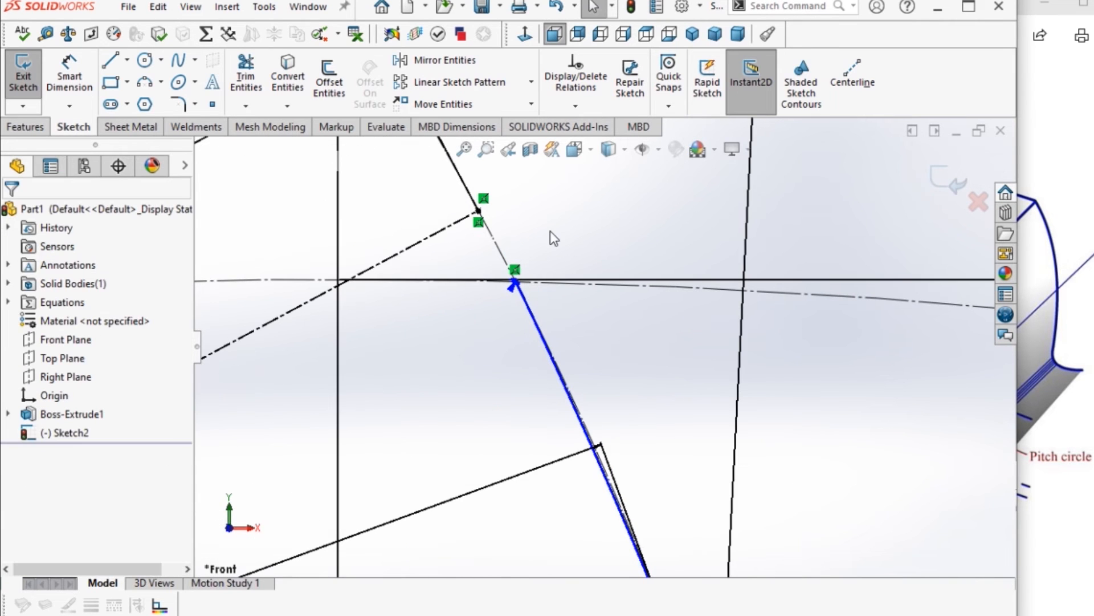
- Make the trimmed spline's outer endpoint coincident with the construction involute spline
click(514, 284)
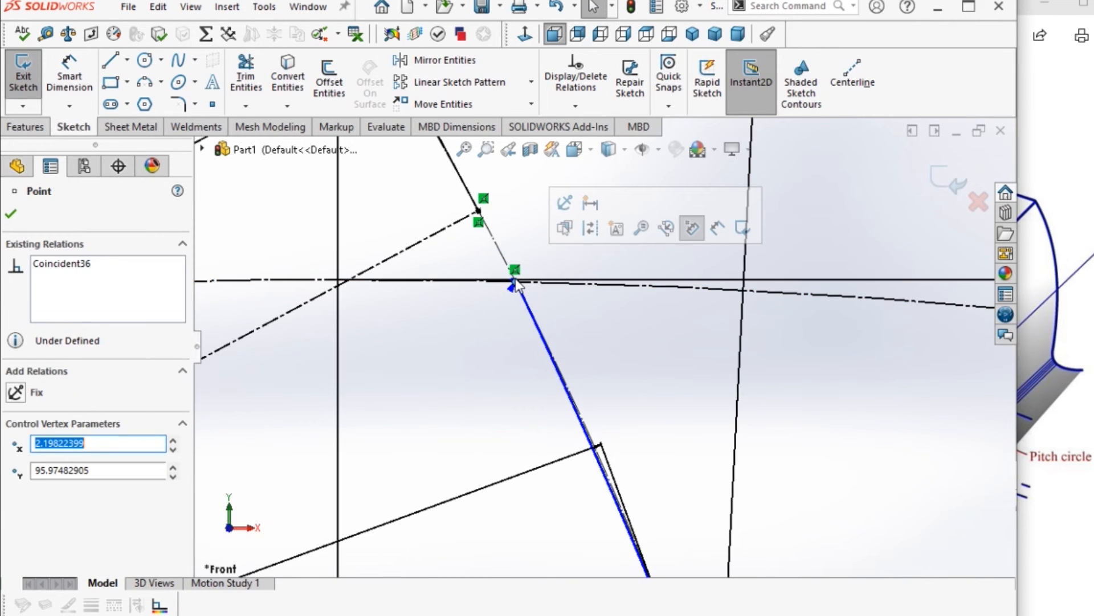
ctrl+click(497, 247)
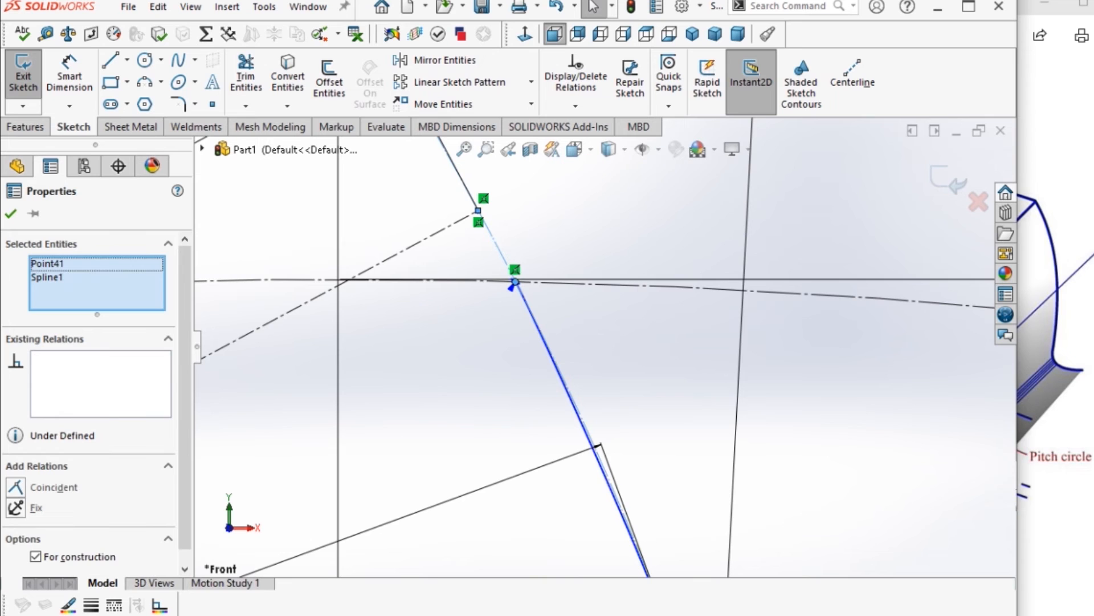
click(12, 488)
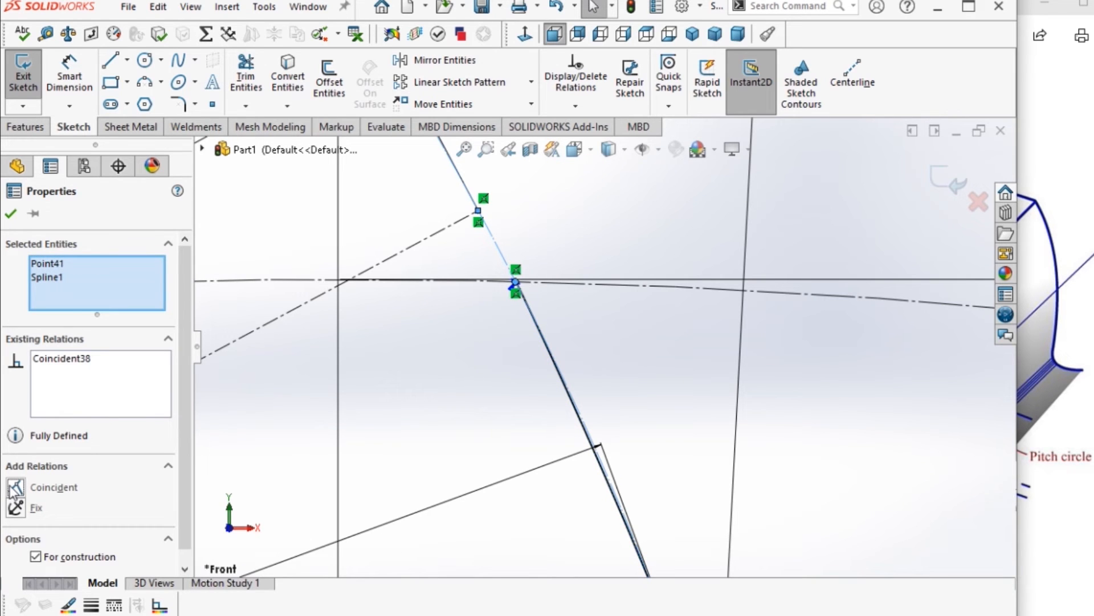
click(11, 215)
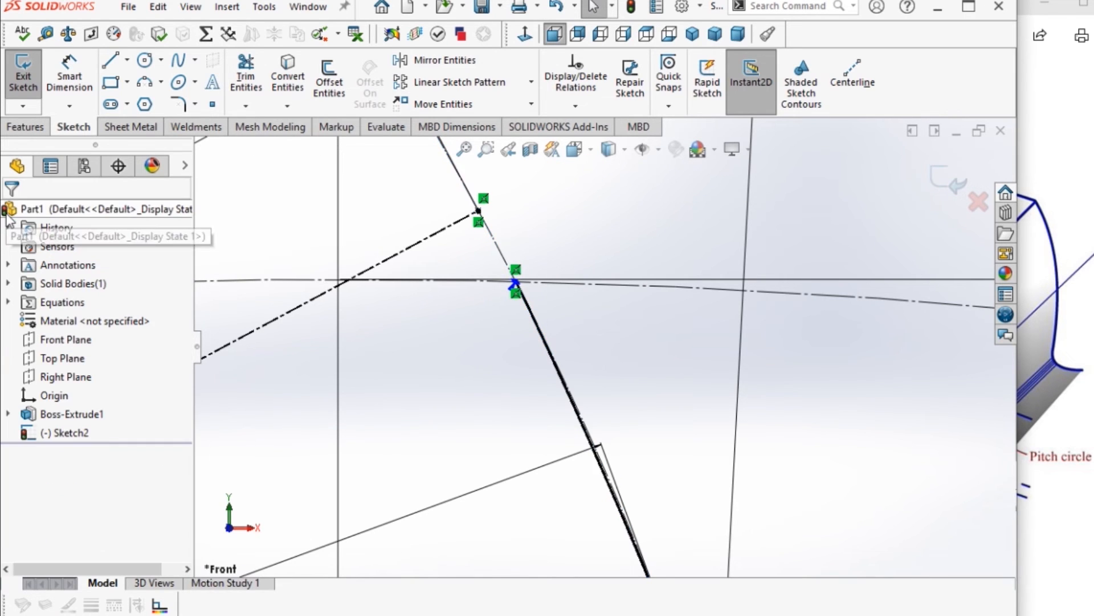
- Sketch a line about 2.20 mm long from the spline's outer end to the vertical centerline and a 13.5 mm vertical line down to the blank's edge
scroll(618, 442, up, 3)
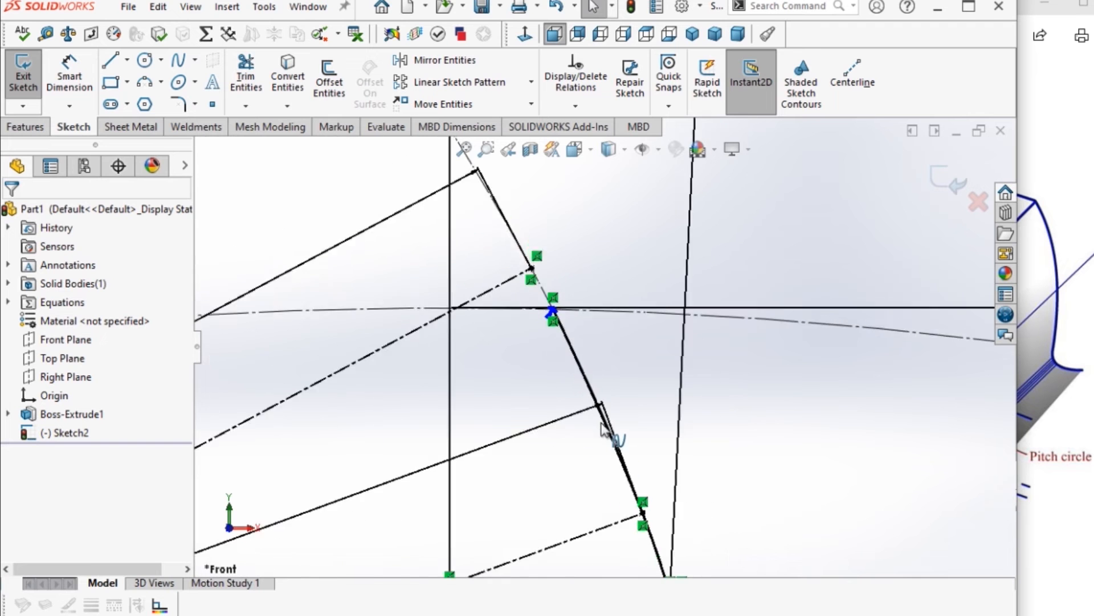
scroll(591, 444, up, 4)
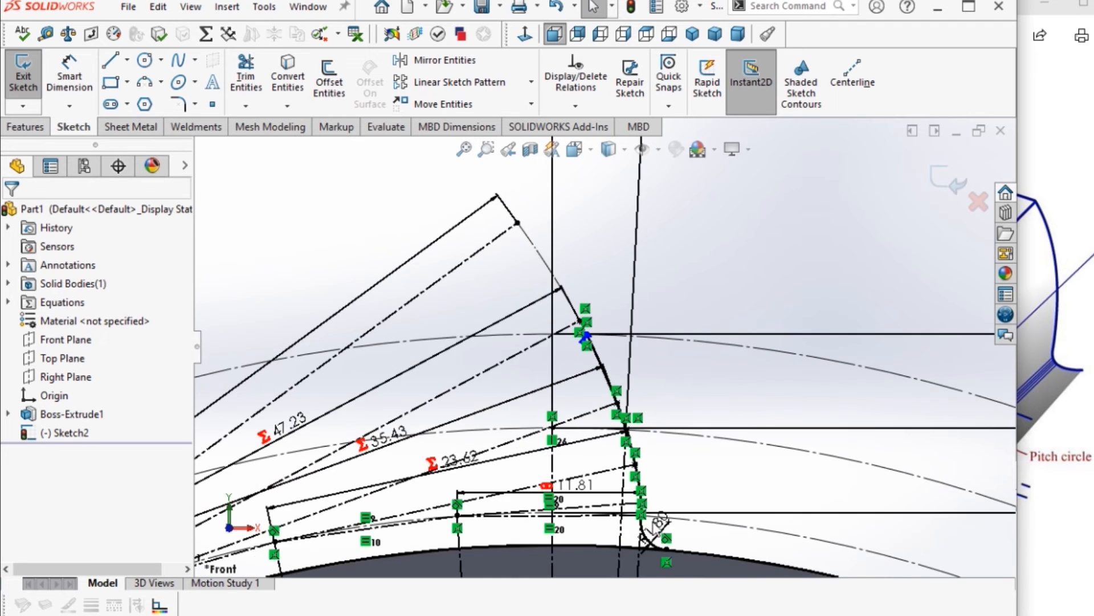
scroll(597, 391, down, 5)
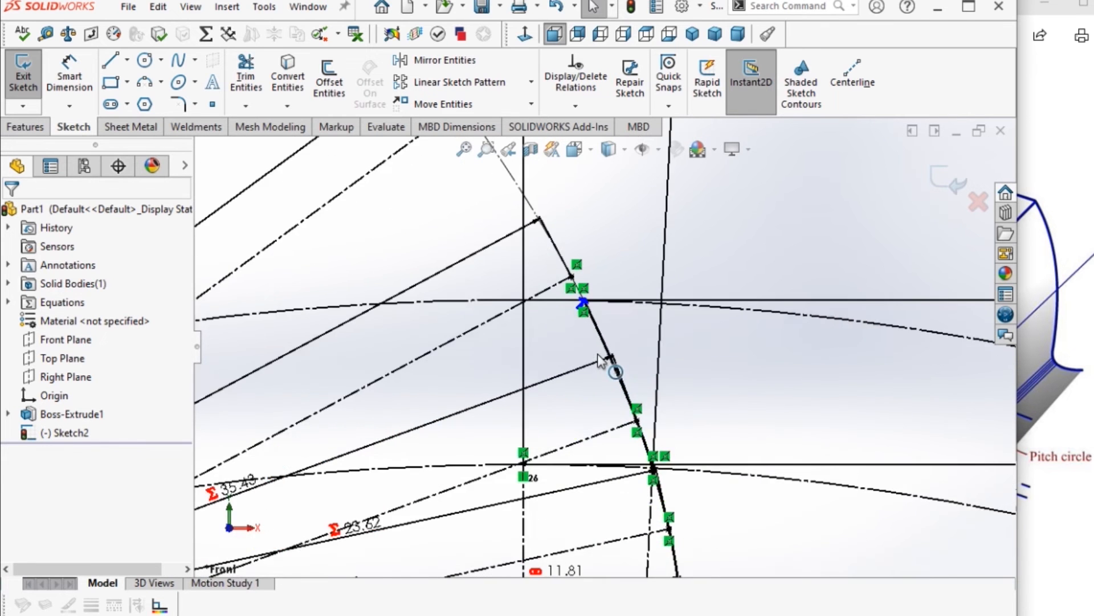
scroll(601, 360, up, 2)
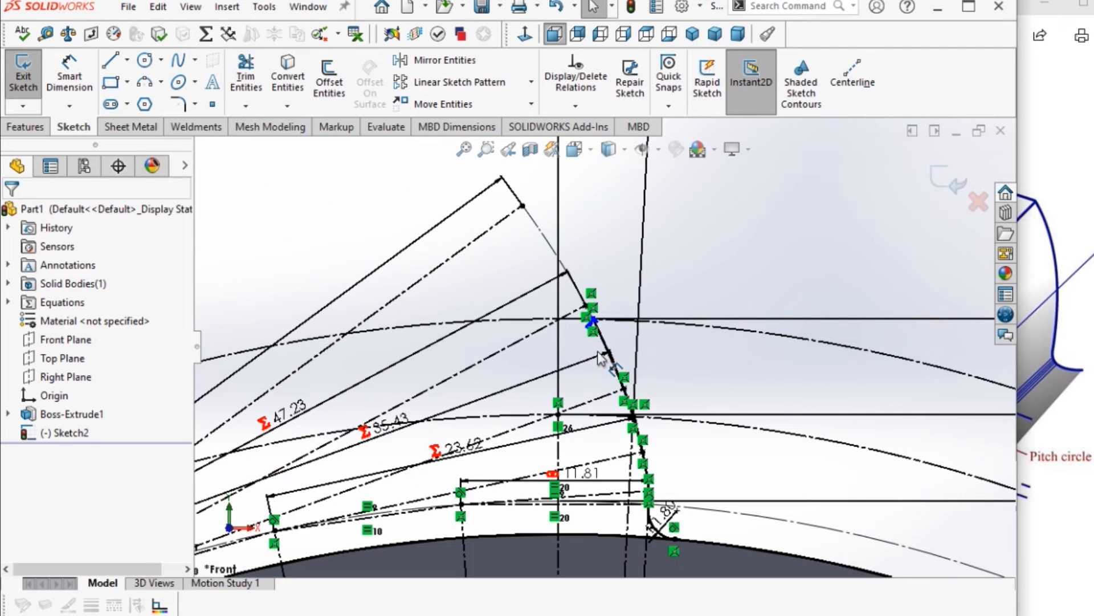
scroll(563, 285, down, 1)
click(109, 58)
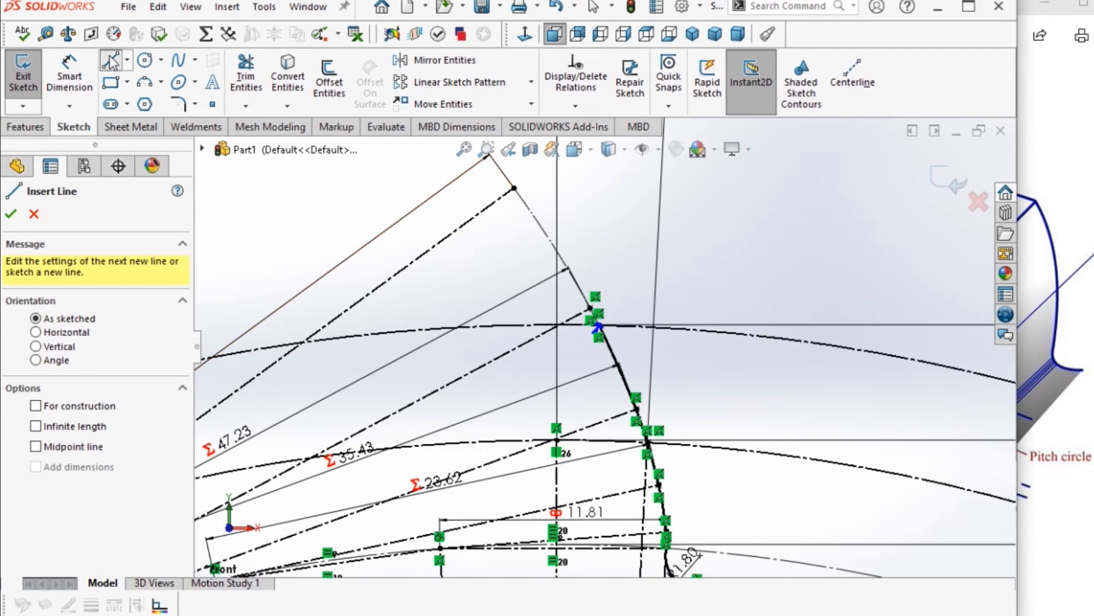
click(597, 325)
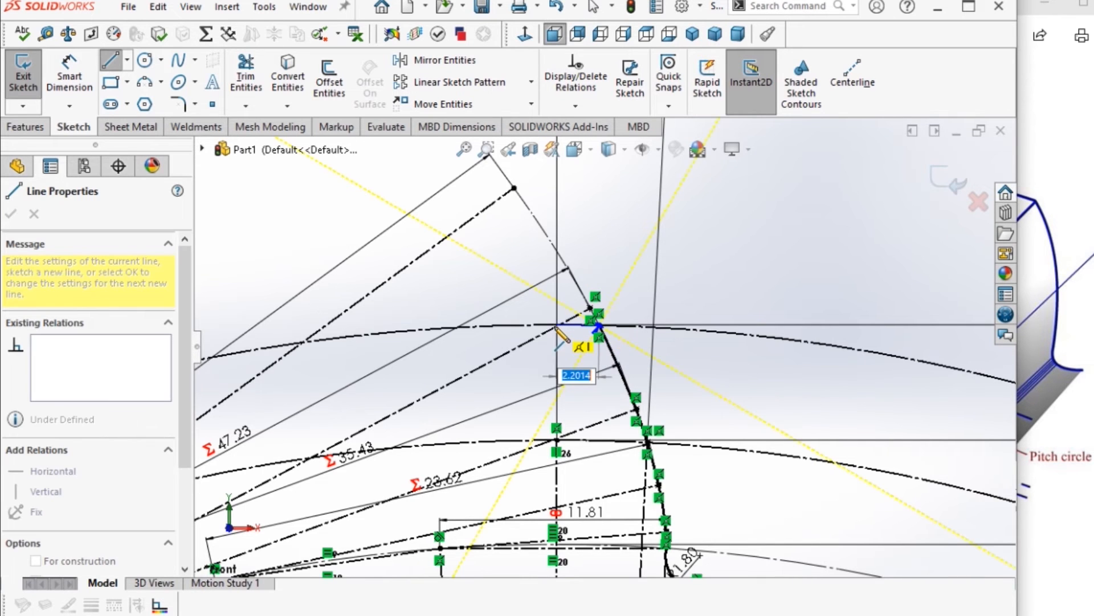
click(558, 325)
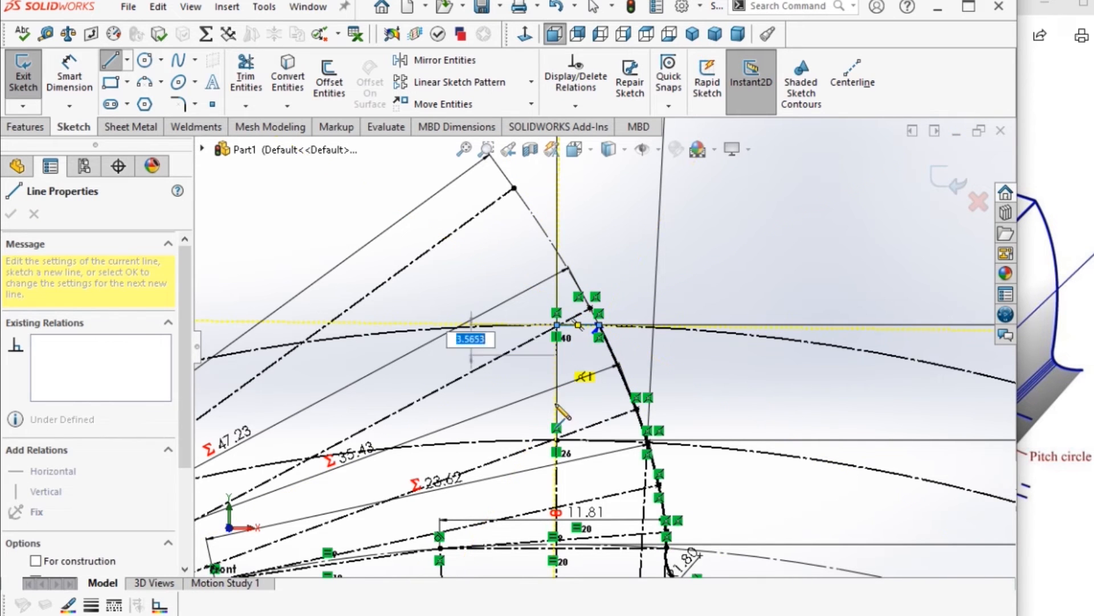
scroll(561, 471, up, 1)
scroll(561, 476, down, 4)
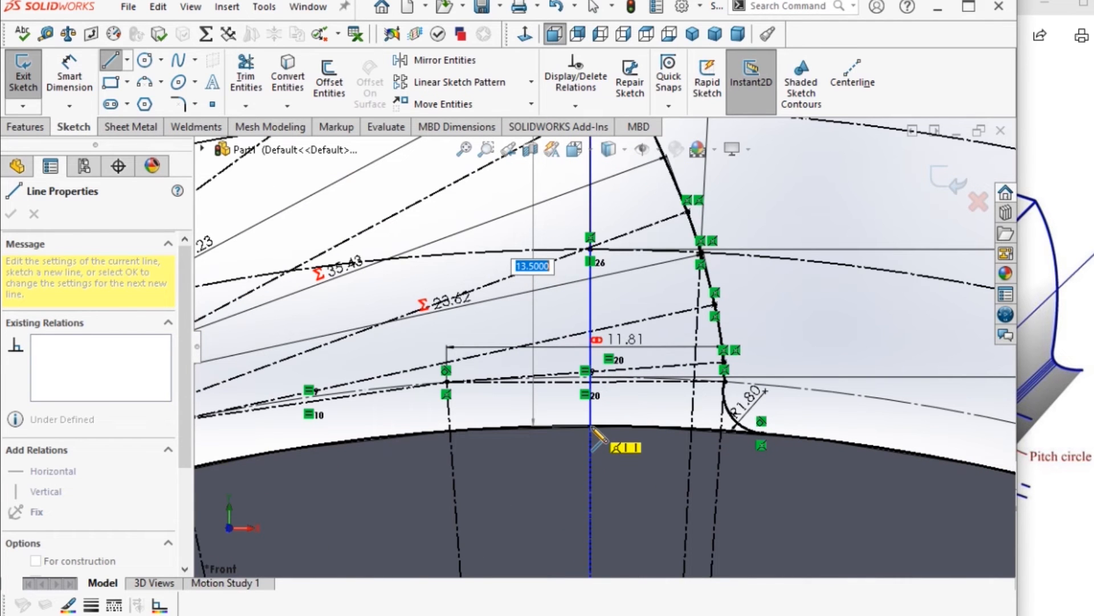
click(591, 427)
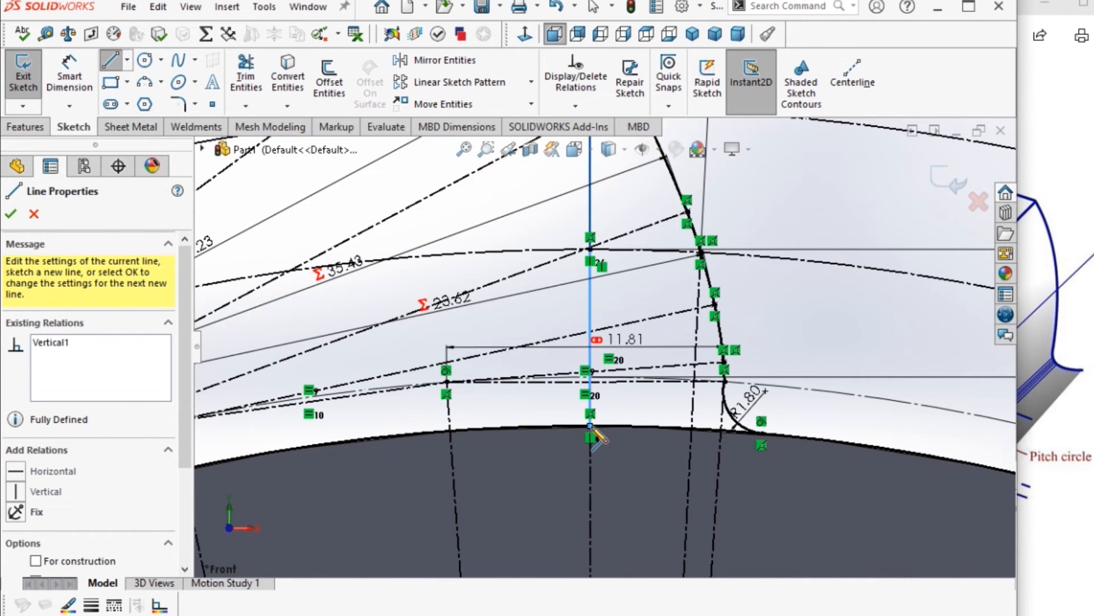
right_click(592, 428)
click(635, 430)
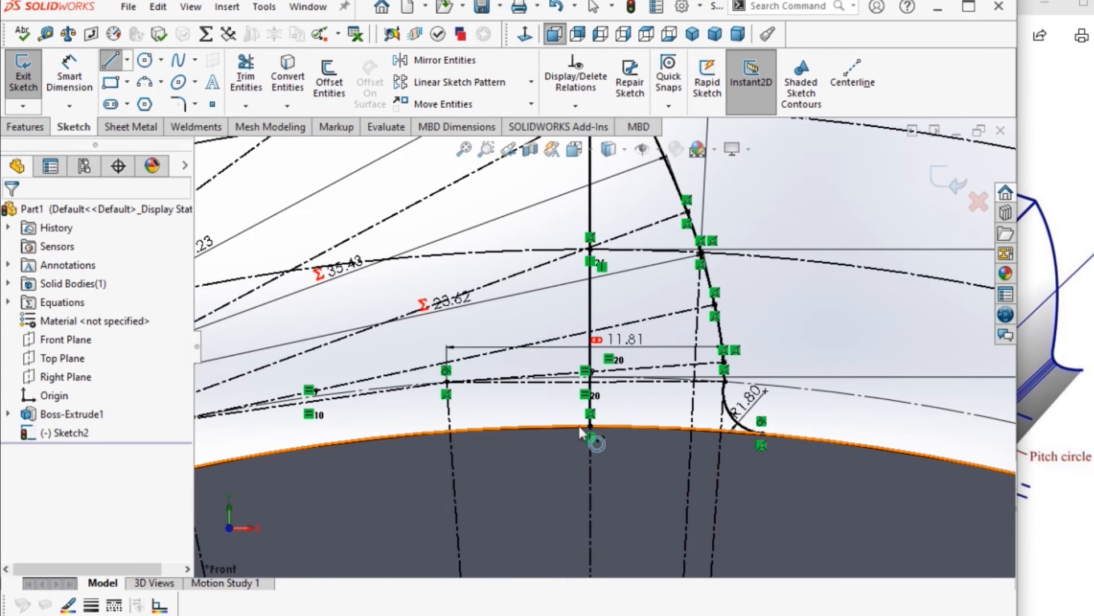
- Power trim the blank-edge circle beyond the root fillet arc, on the side away from the tooth profile
scroll(602, 412, up, 5)
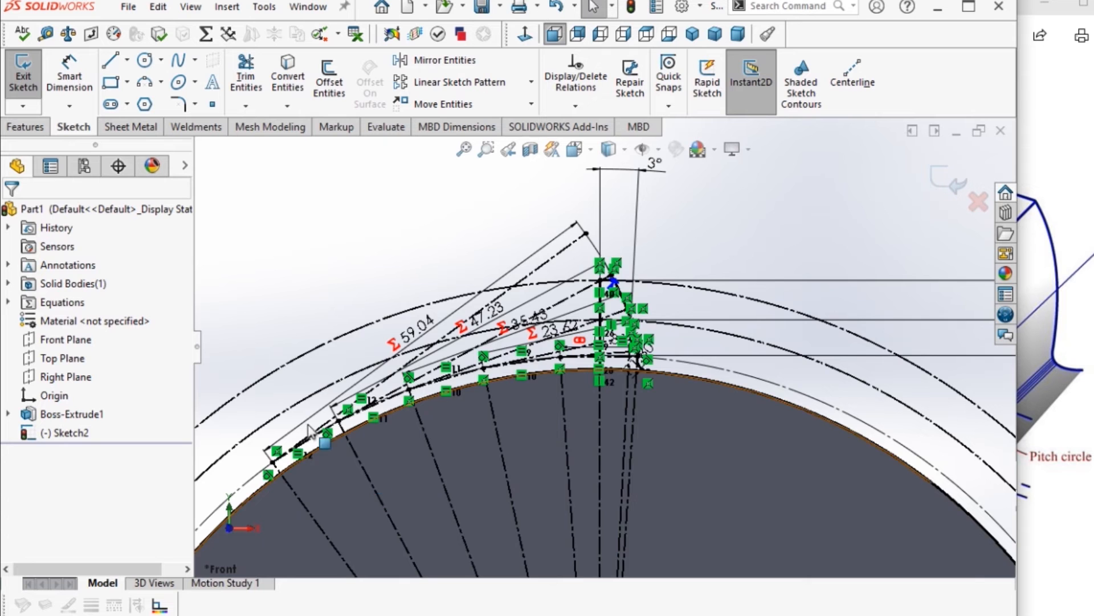
scroll(640, 358, up, 2)
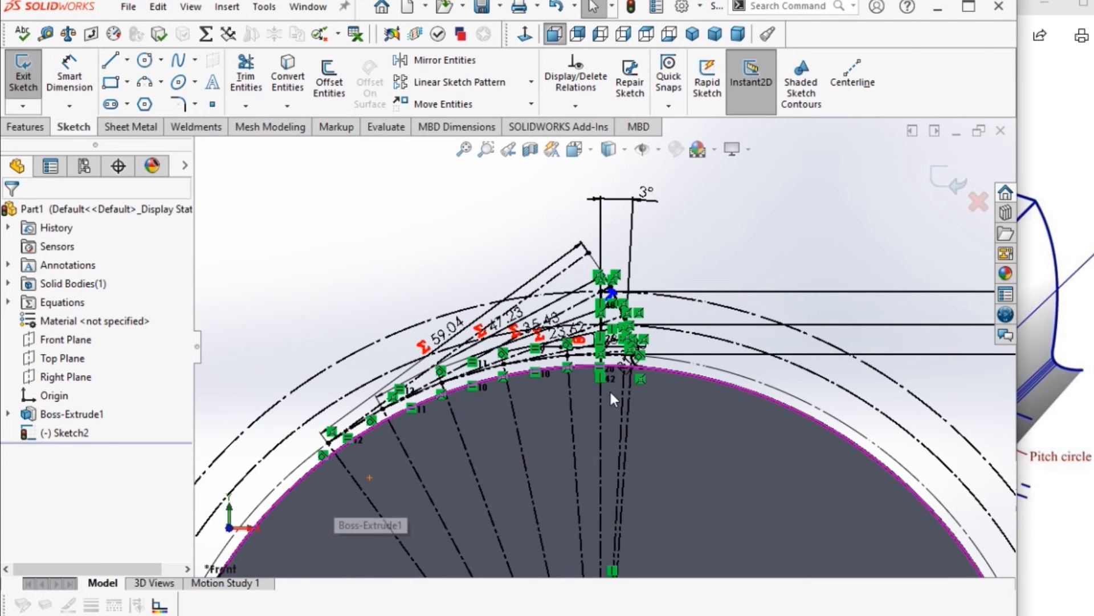
scroll(643, 402, down, 3)
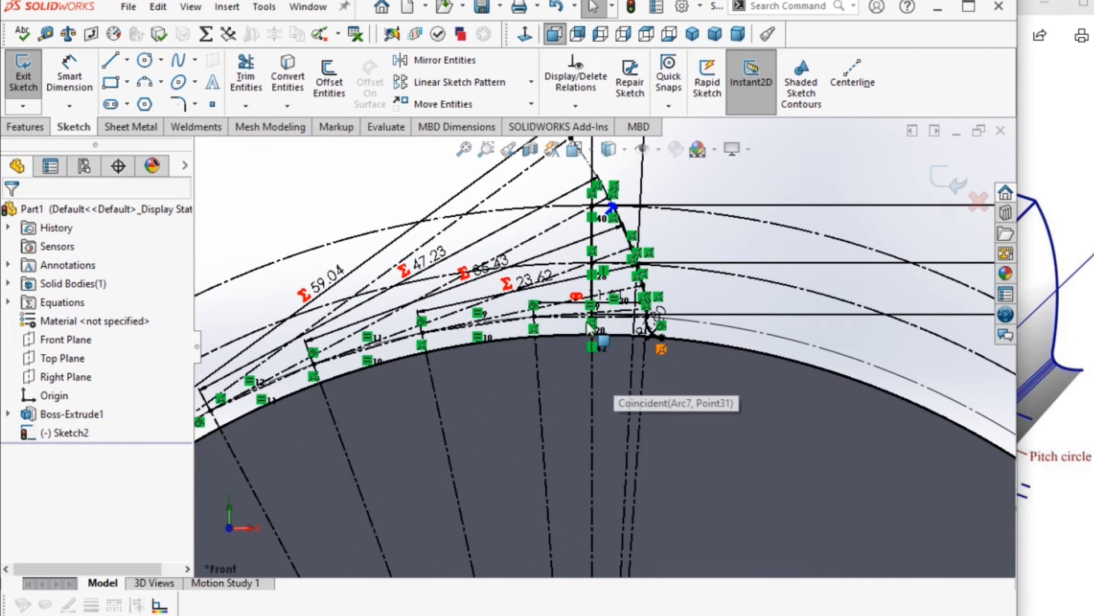
scroll(587, 327, down, 1)
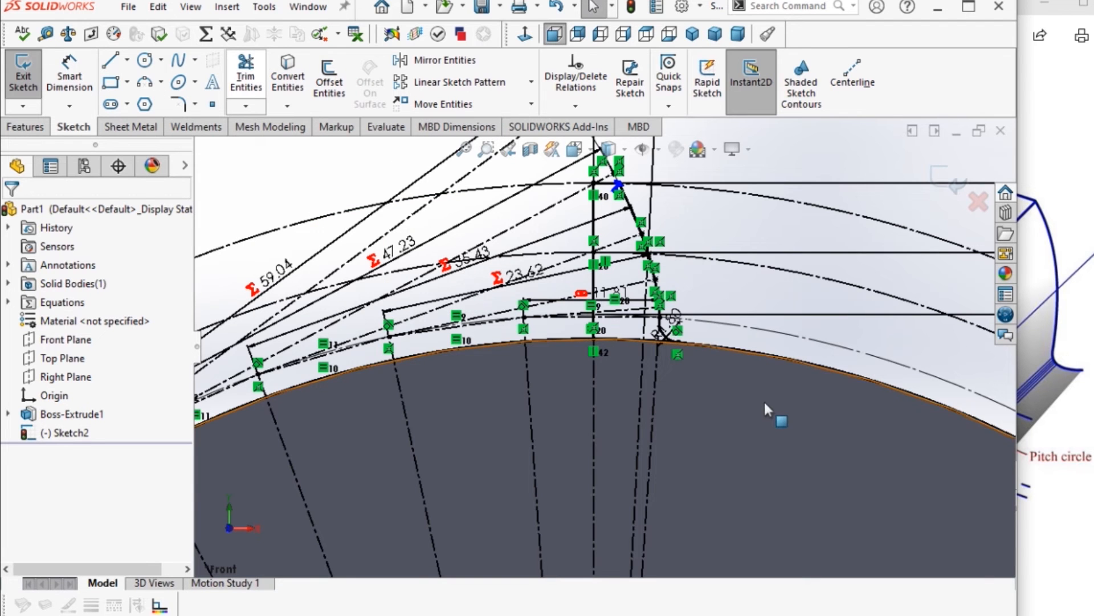
click(257, 87)
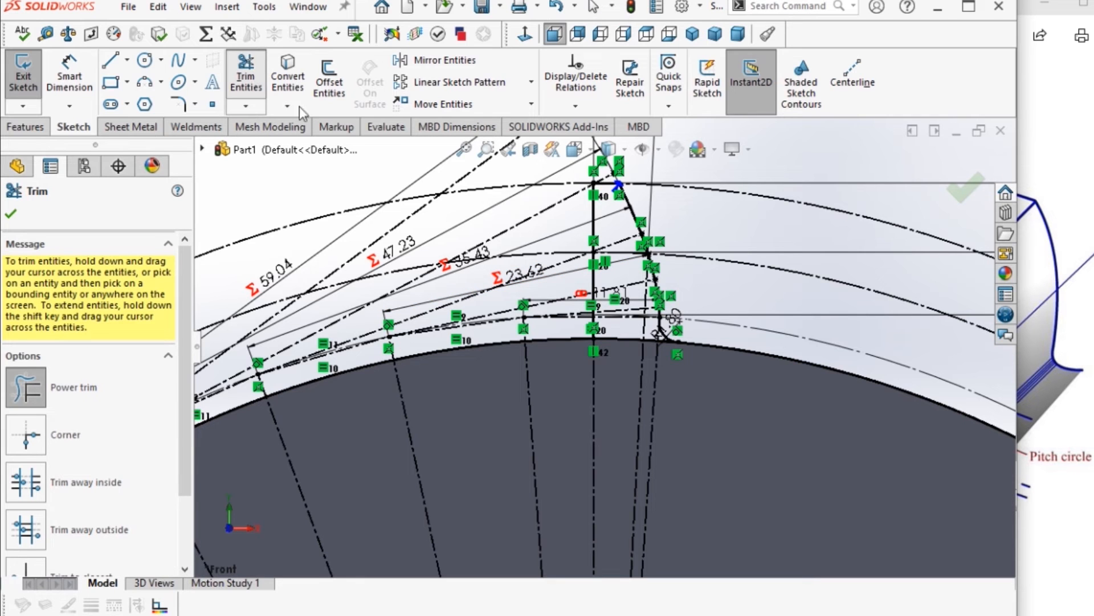
drag(822, 408, 820, 351)
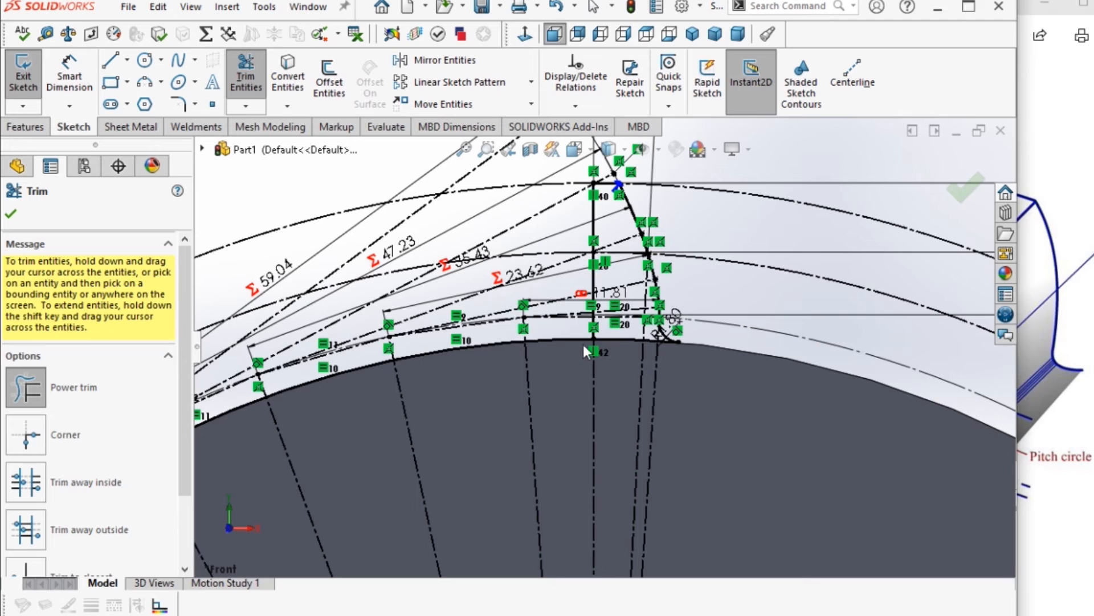
- Power trim the remaining blank-edge circle segments past the vertical line, keeping only the arc under the half tooth
mouse_move(578, 355)
mouse_down()
mouse_move(570, 330)
mouse_move(561, 377)
mouse_up()
drag(466, 391, 446, 341)
drag(351, 401, 350, 358)
scroll(296, 402, up, 3)
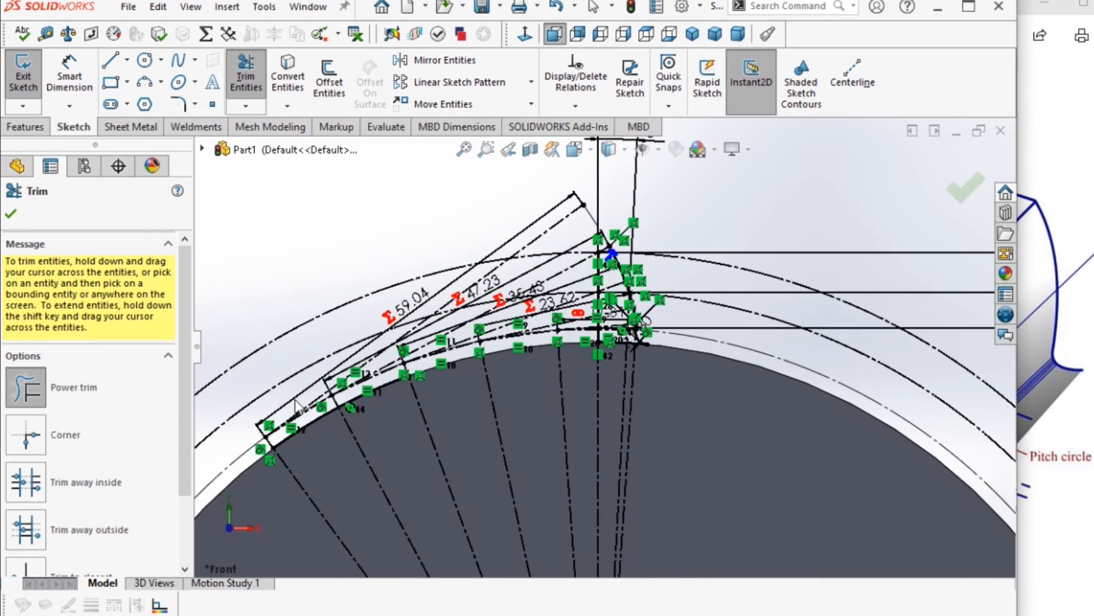
scroll(296, 429, down, 4)
drag(577, 317, 573, 302)
mouse_move(448, 419)
mouse_down()
mouse_move(440, 385)
mouse_move(457, 380)
mouse_up()
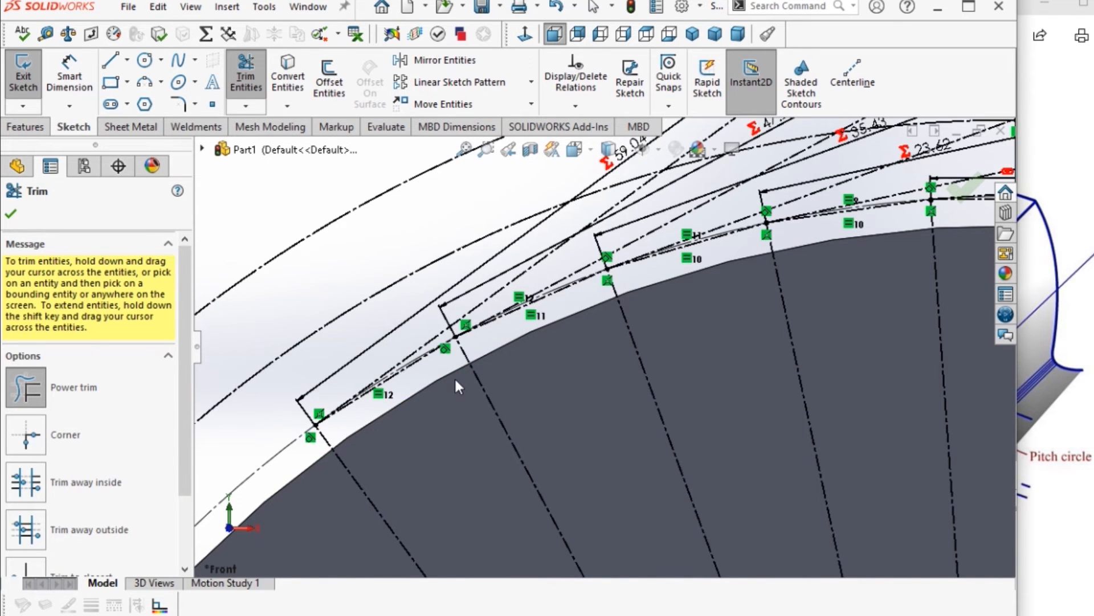
scroll(645, 391, up, 4)
scroll(737, 291, down, 3)
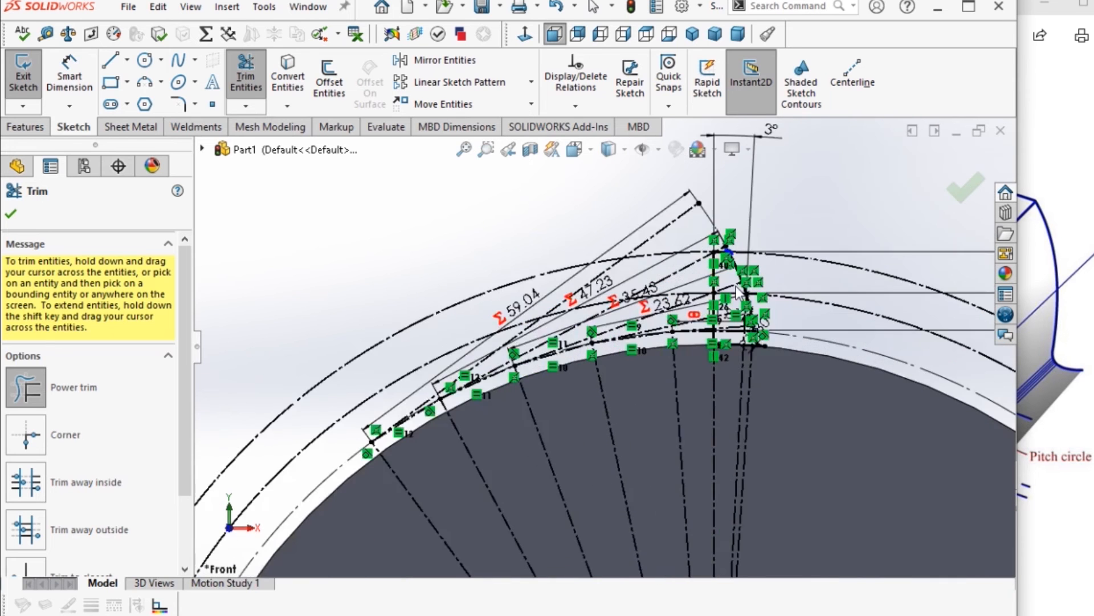
scroll(737, 292, down, 2)
click(11, 213)
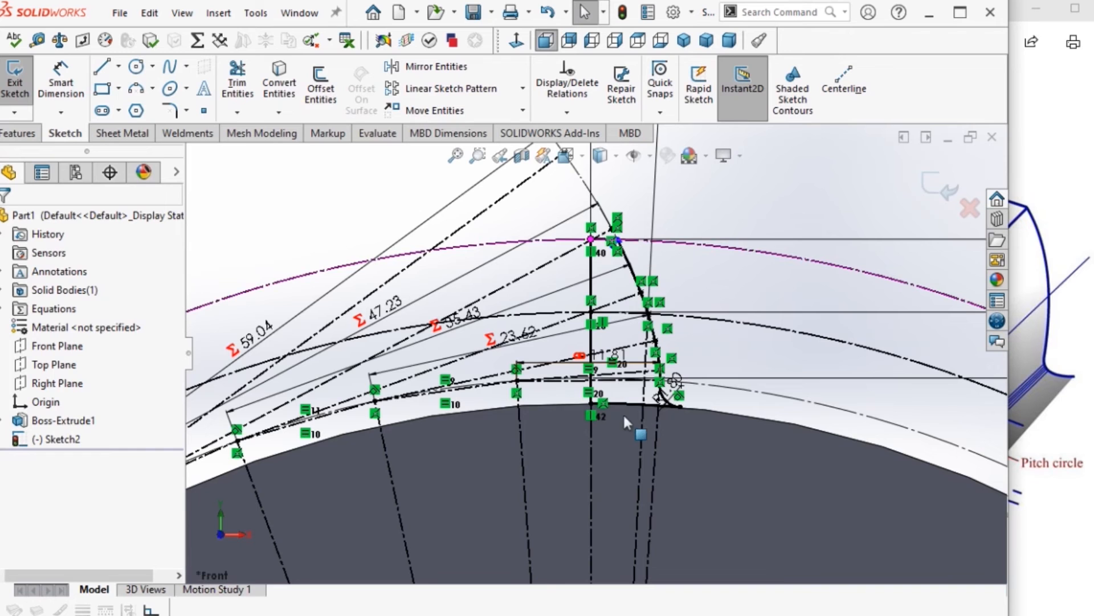
- Mirror the half tooth's base arc, root fillet arc, involute spline and top line about the vertical line, keeping the originals
click(572, 409)
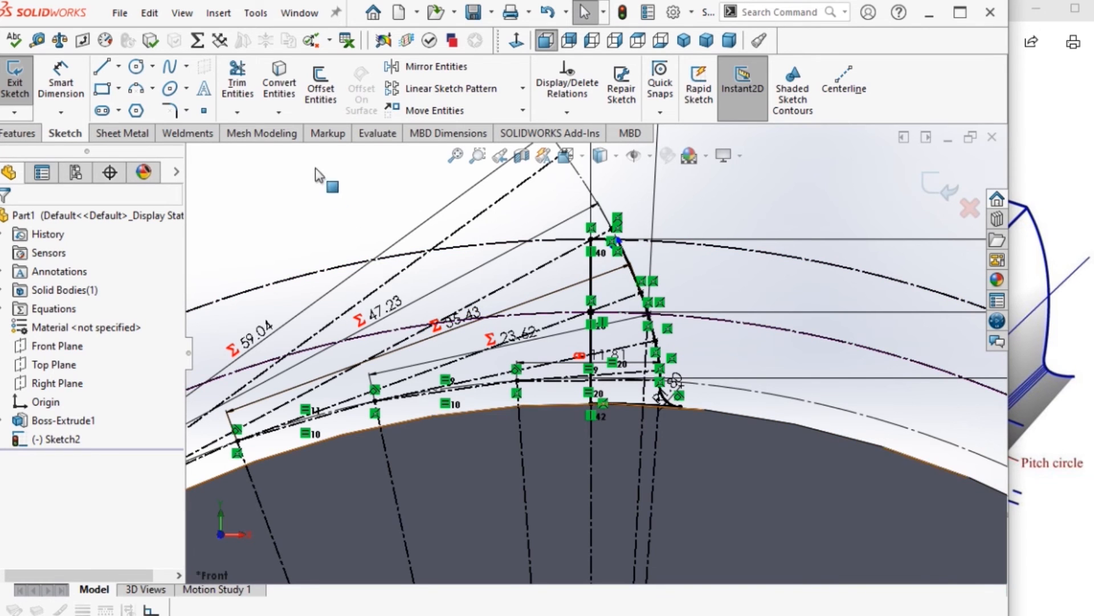
click(288, 101)
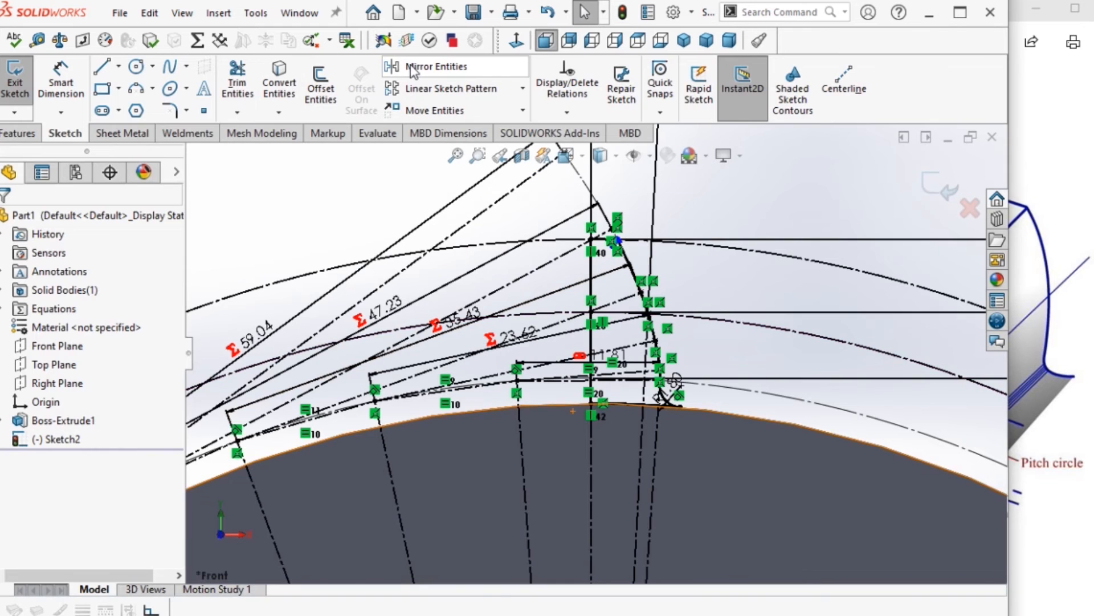
click(413, 67)
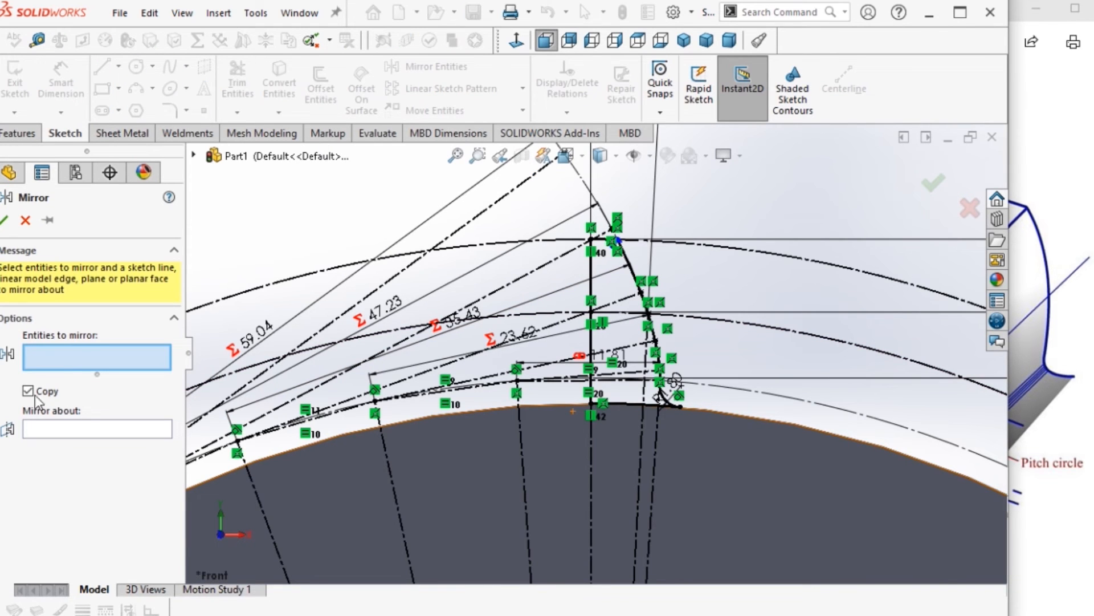
click(624, 407)
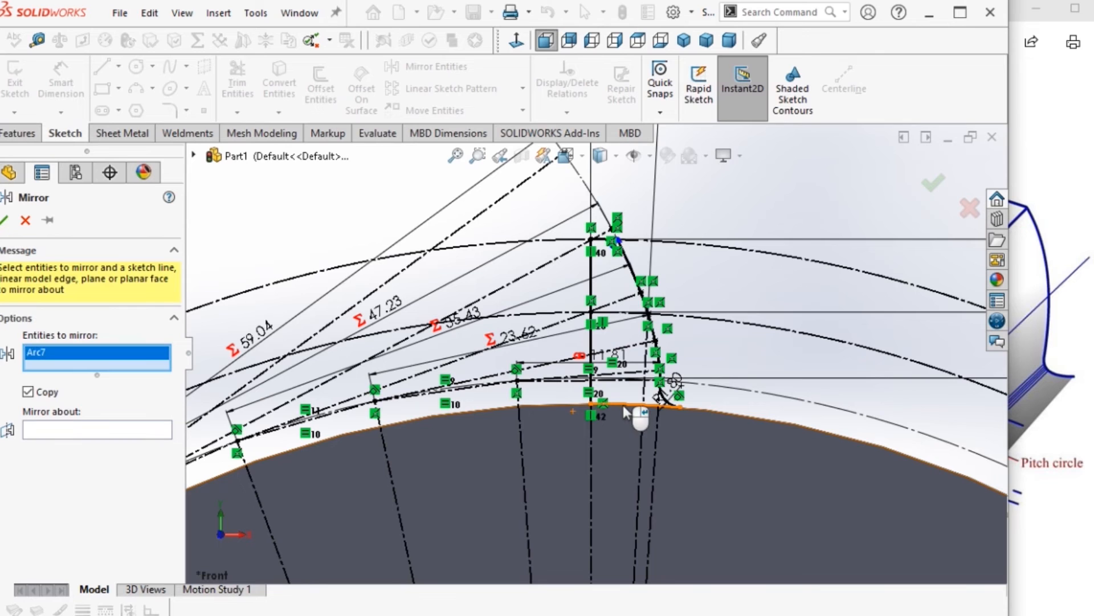
click(661, 399)
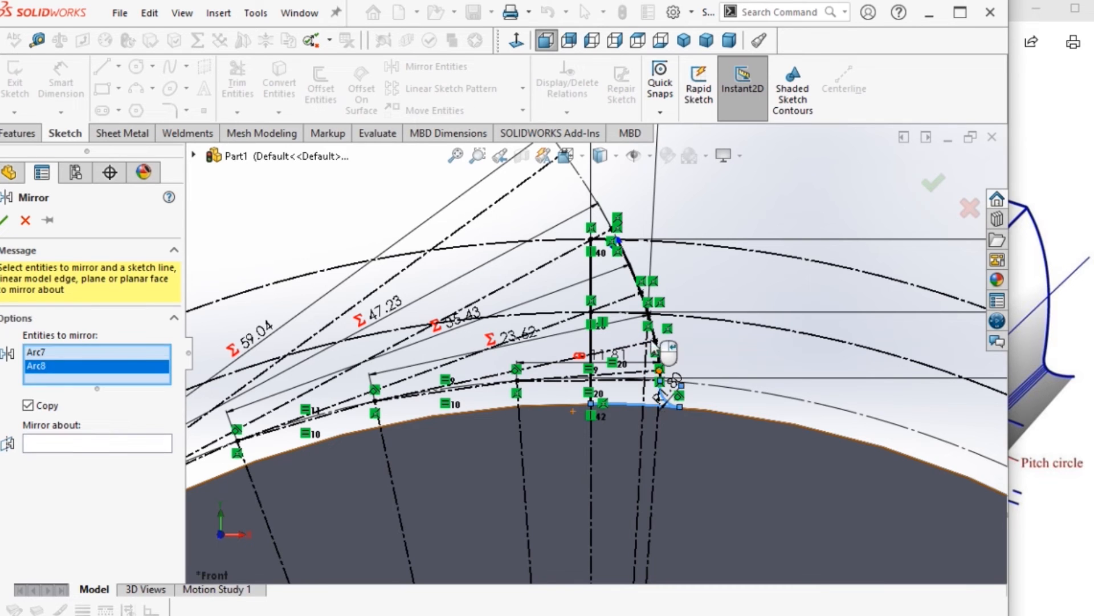
click(634, 282)
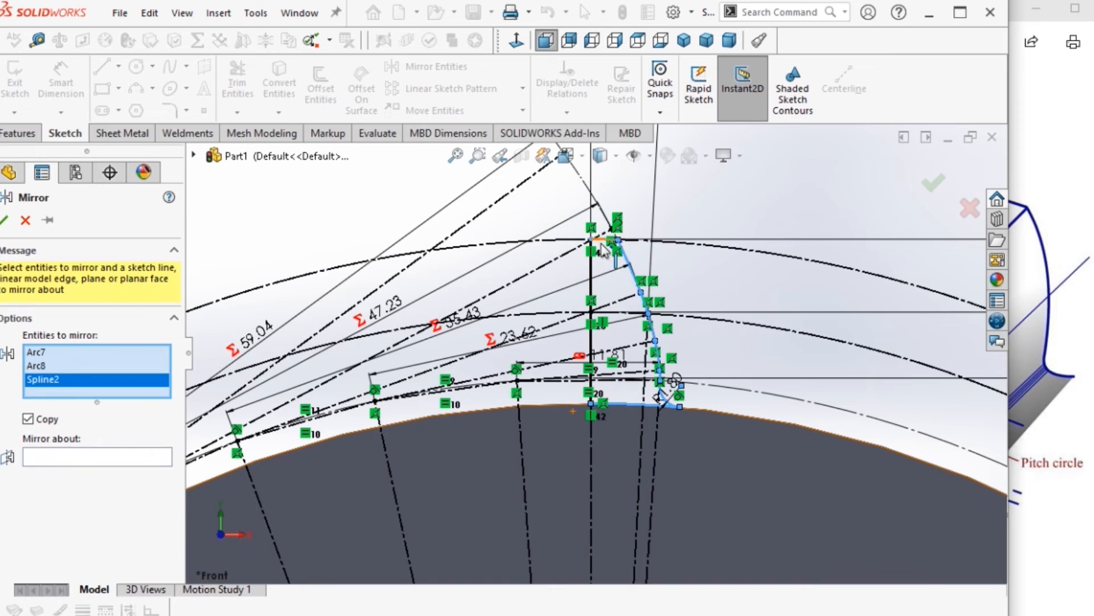
click(600, 245)
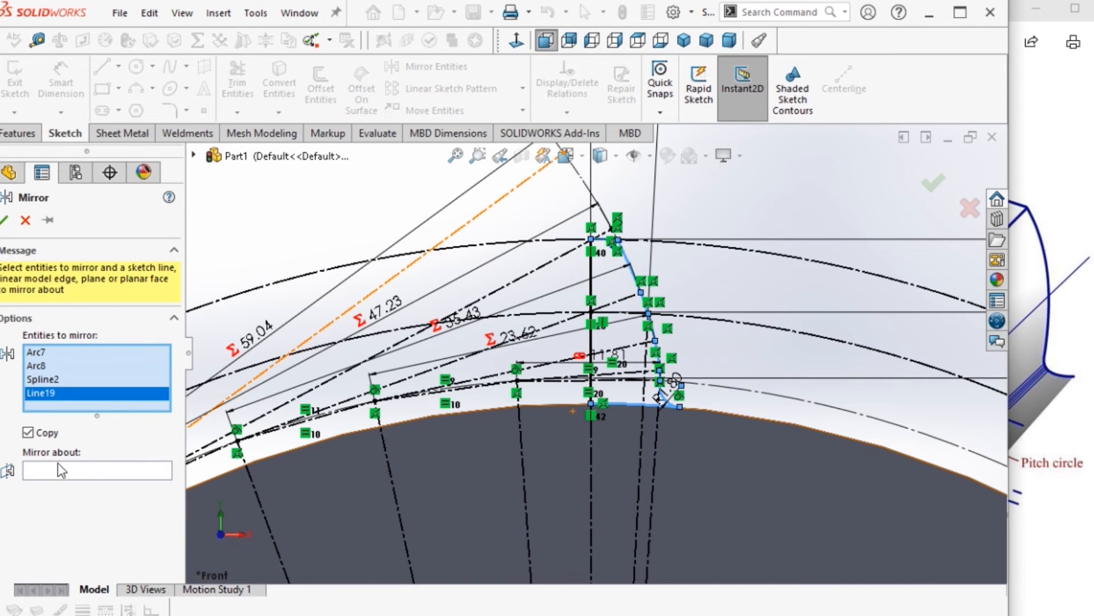
click(67, 477)
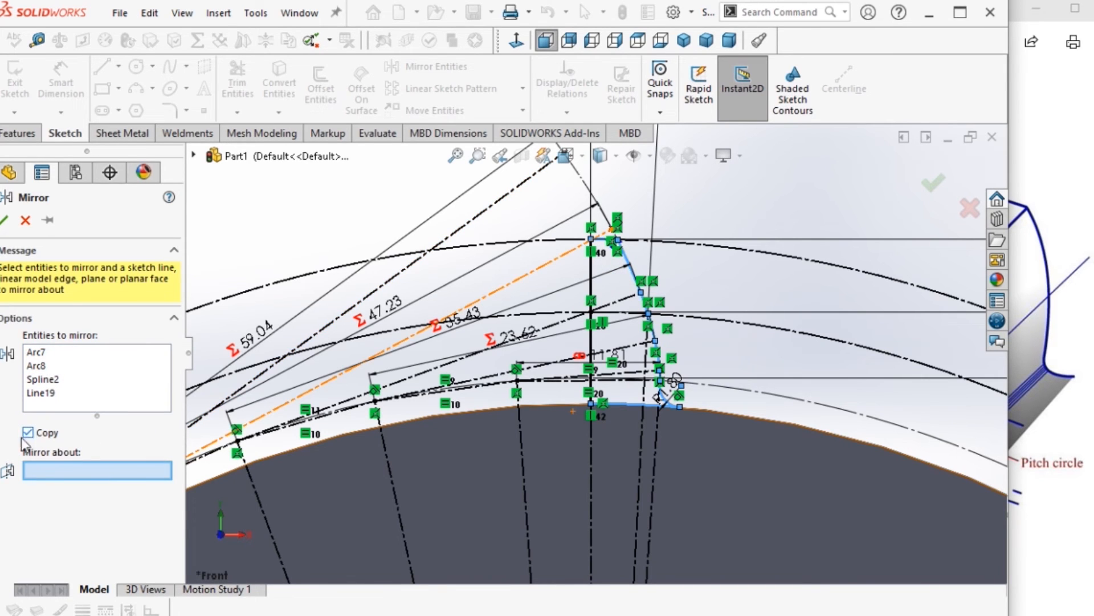
click(591, 296)
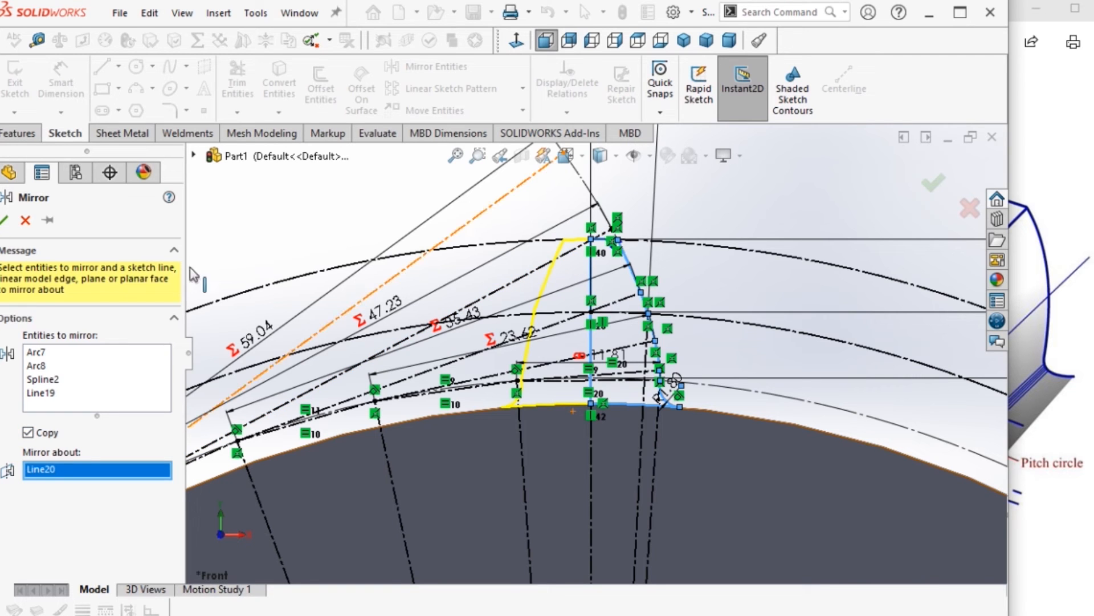
click(5, 220)
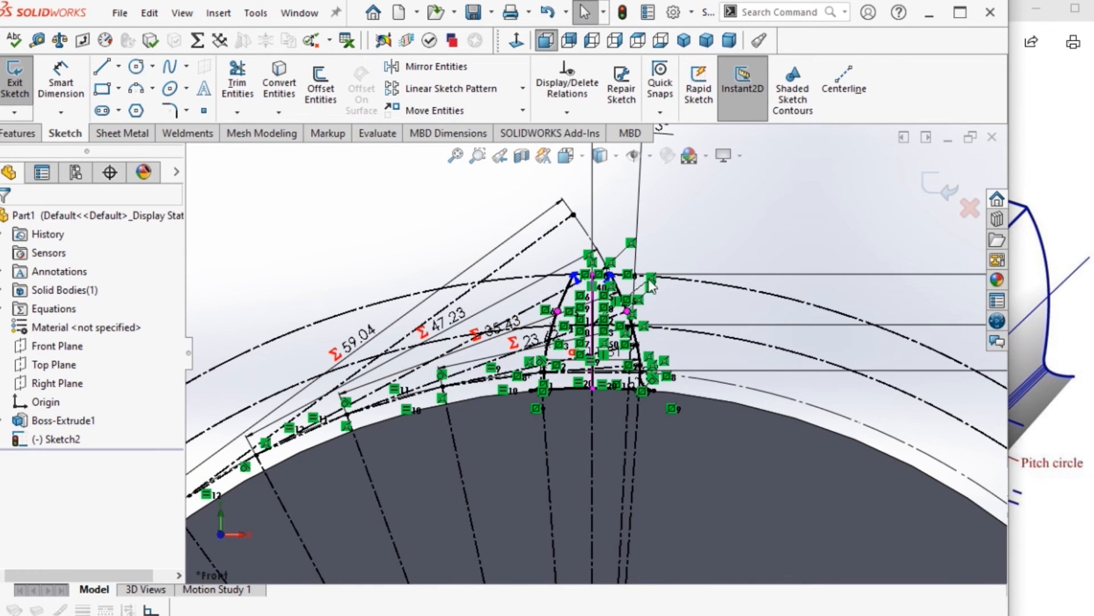
- Extrude both half-tooth regions 72 mm blind in the reversed direction along the blank, merging the result
scroll(628, 330, down, 5)
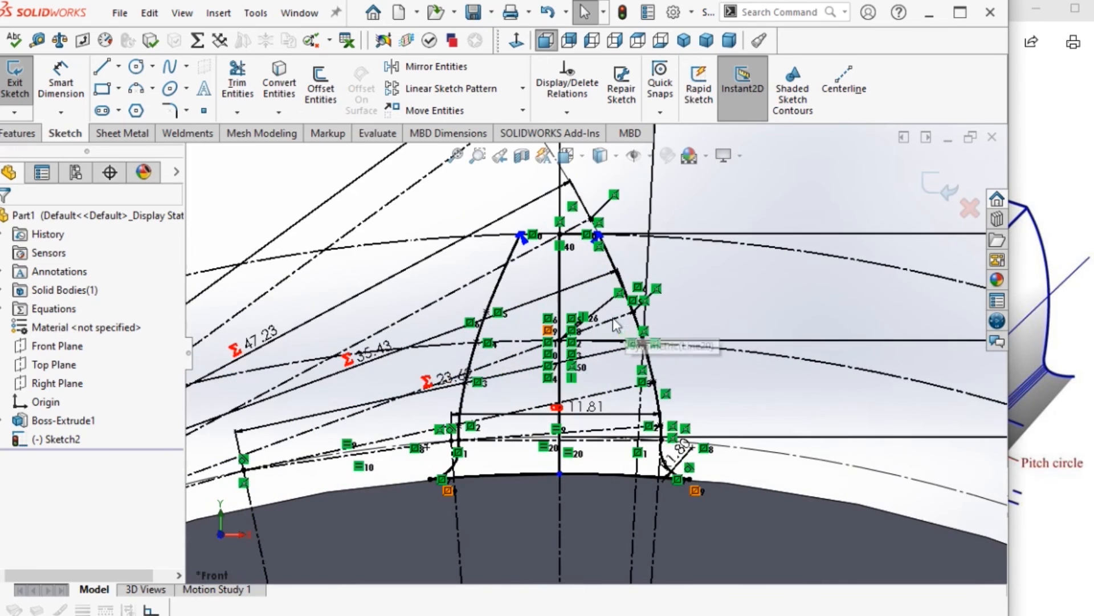
click(20, 135)
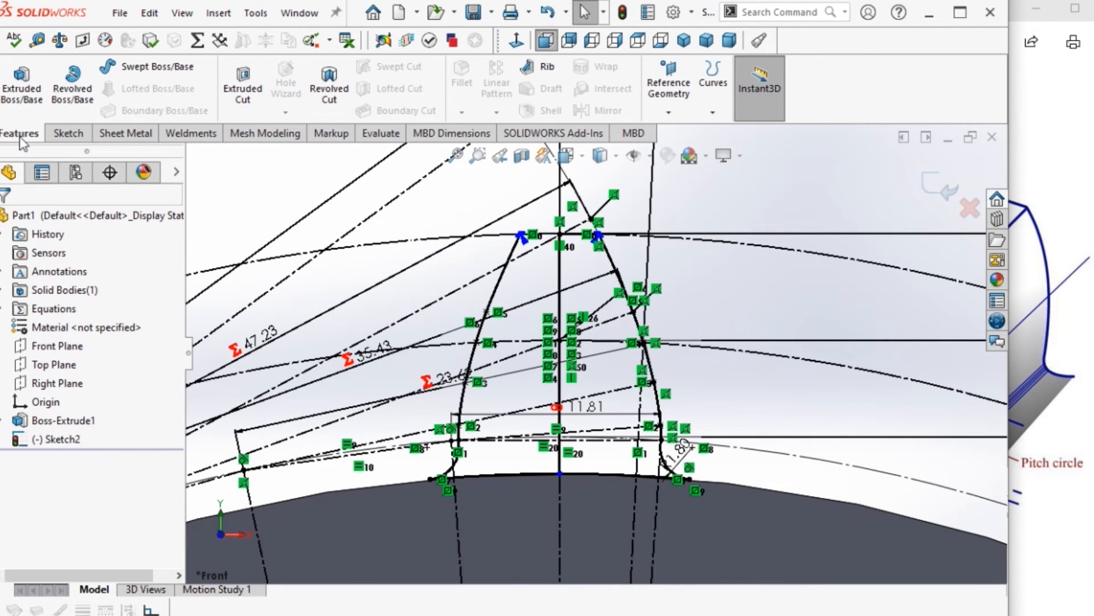
click(18, 74)
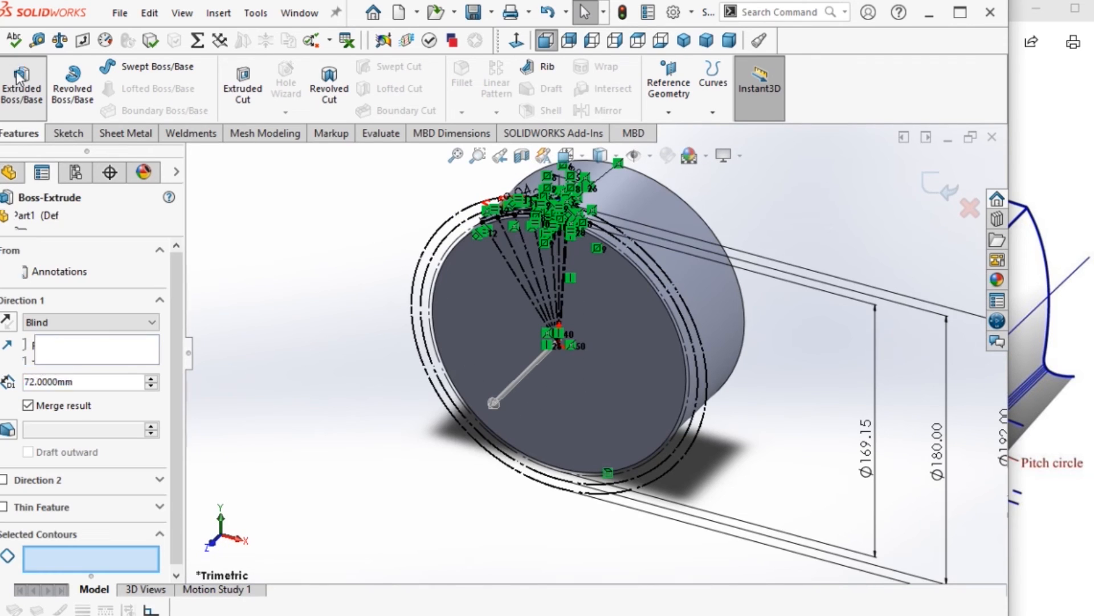
click(7, 322)
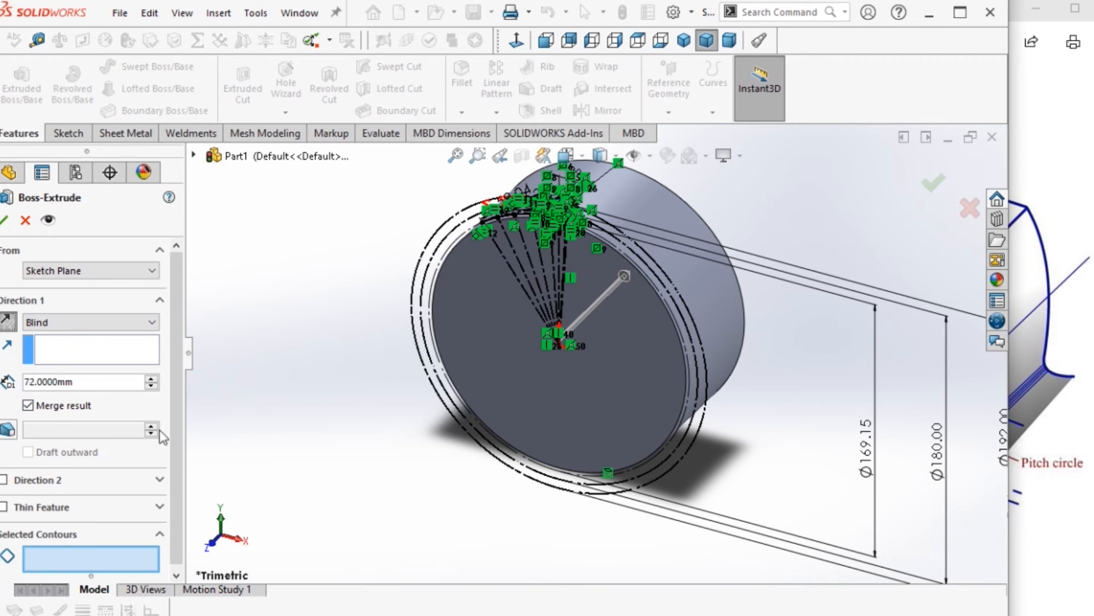
scroll(174, 419, down, 1)
click(42, 562)
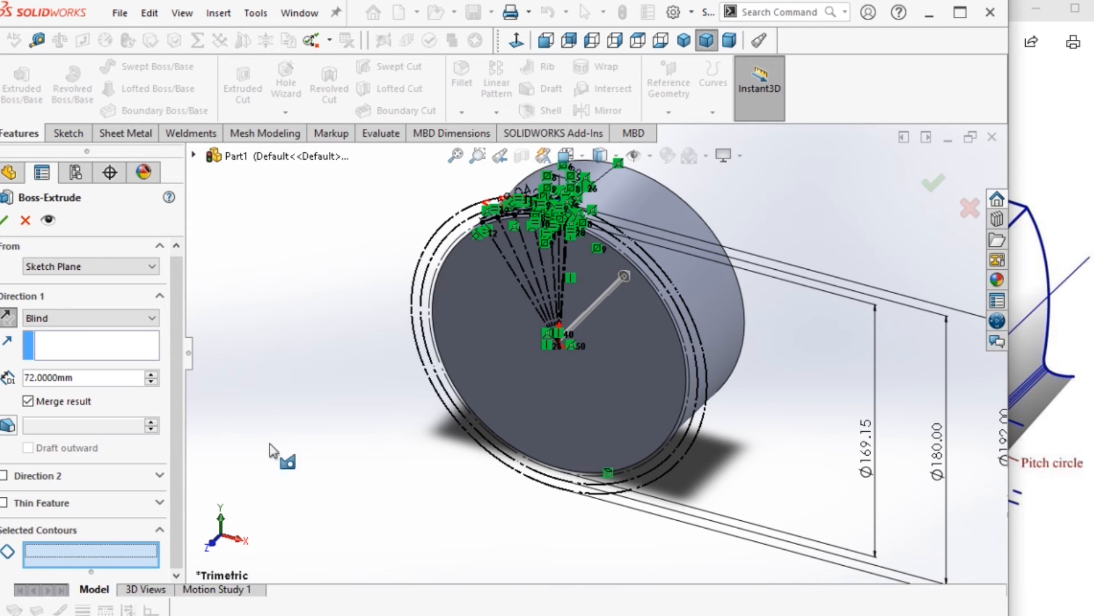
scroll(562, 200, down, 4)
scroll(572, 263, down, 6)
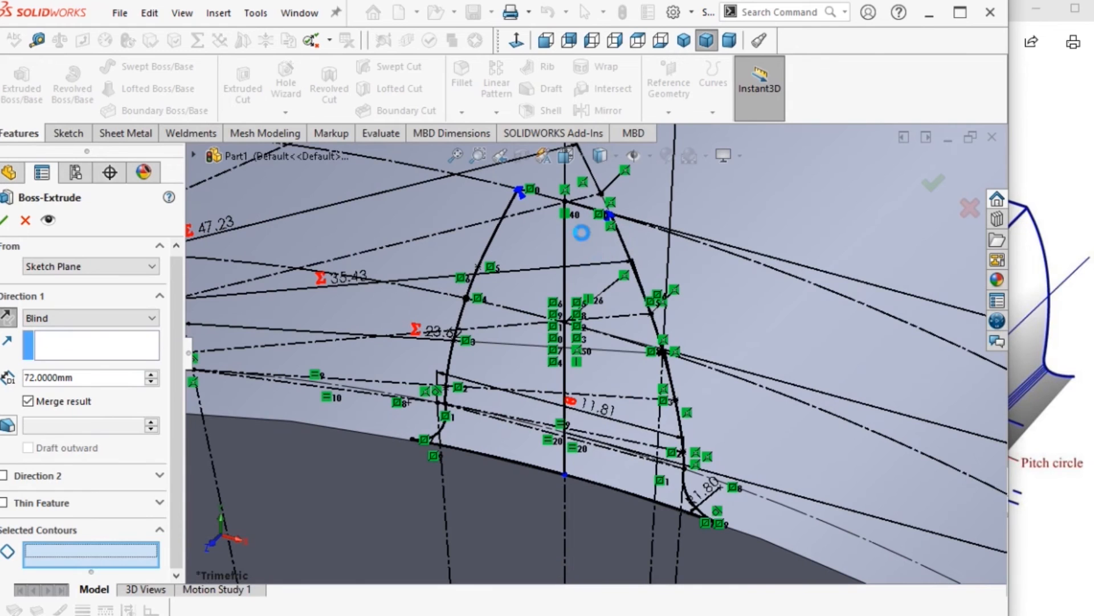
click(583, 233)
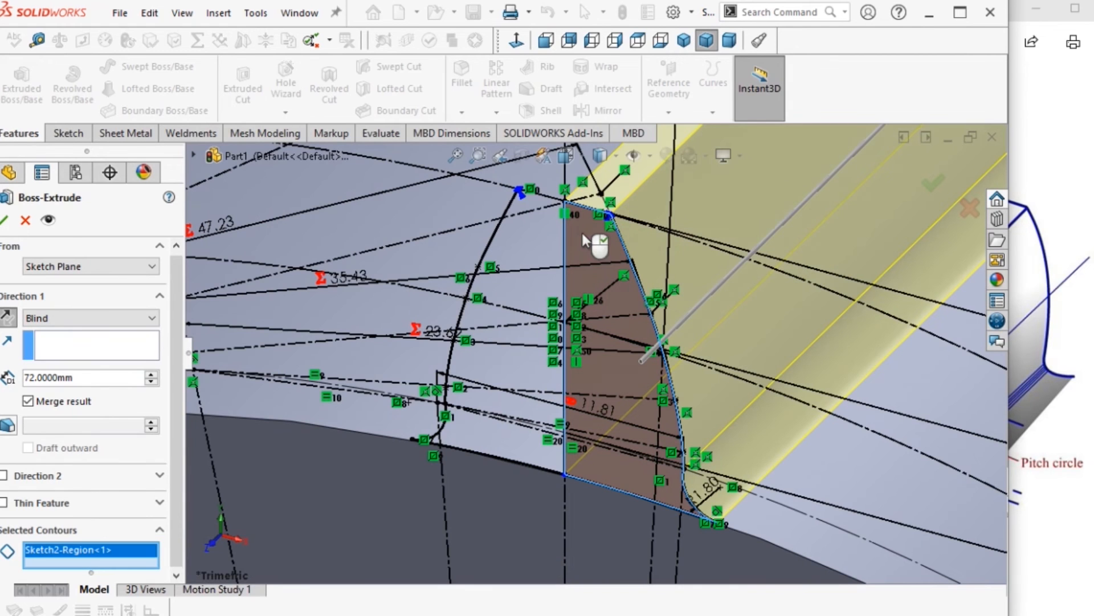
click(517, 236)
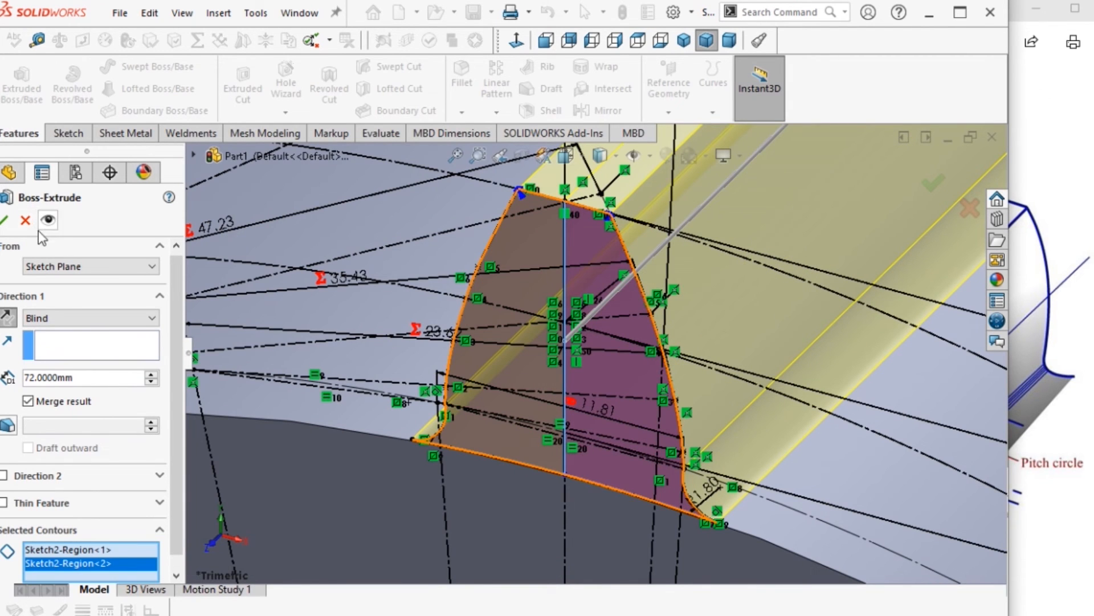
click(6, 220)
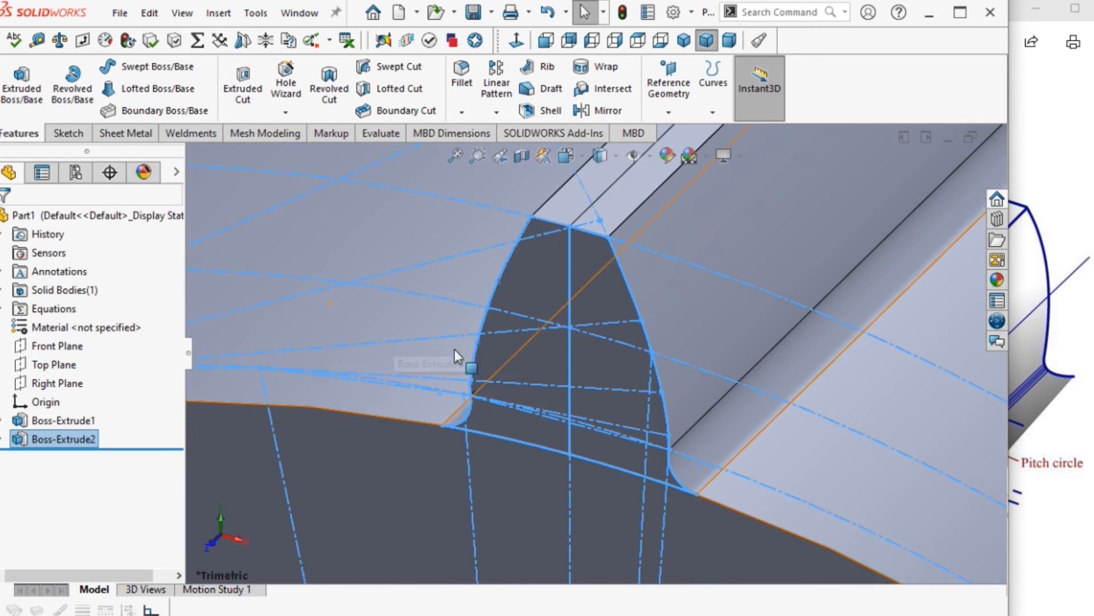
- Start a circular pattern using the blank's front circular edge as the pattern axis
scroll(517, 367, up, 5)
click(320, 222)
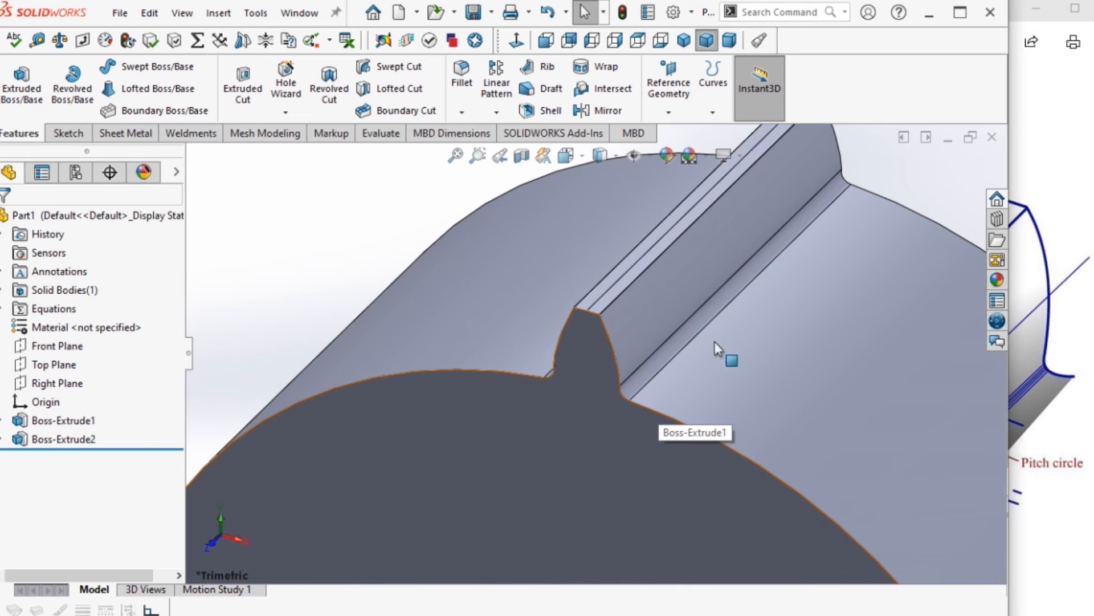
scroll(645, 306, down, 2)
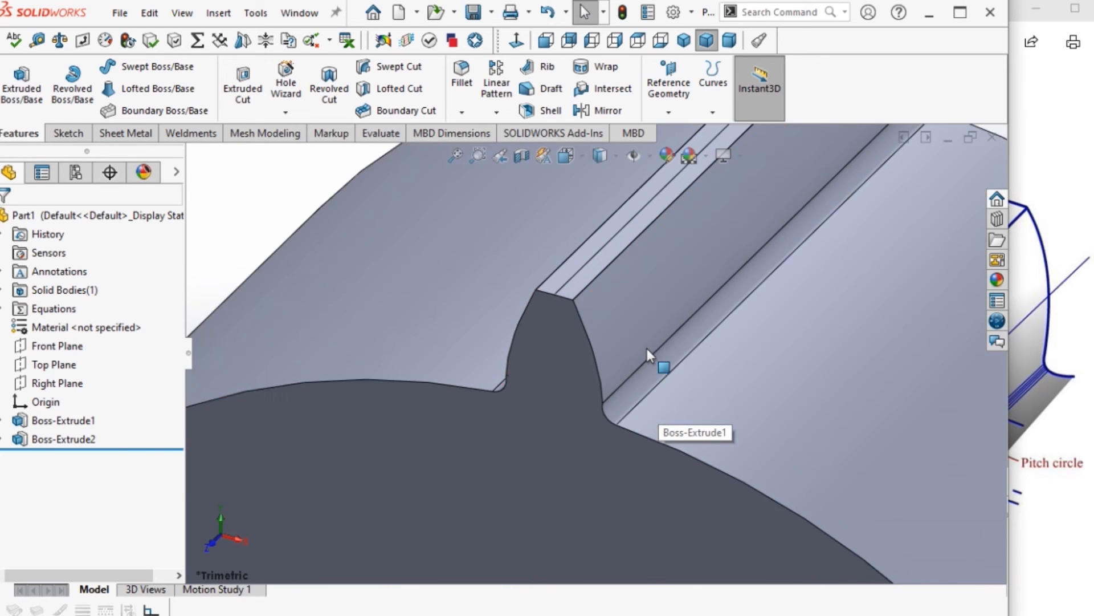
scroll(648, 347, down, 2)
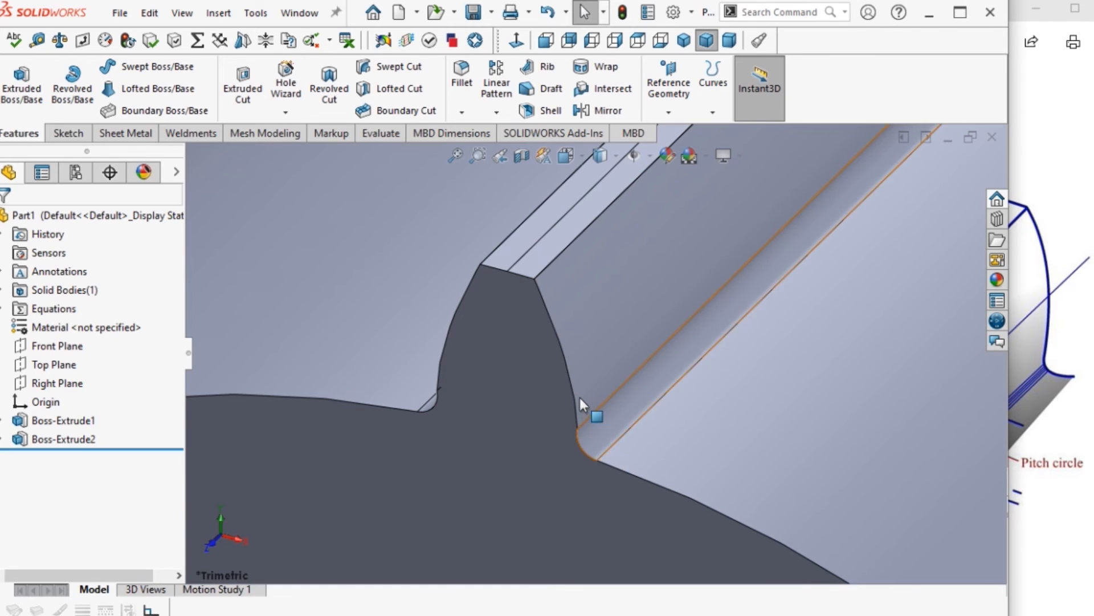
scroll(579, 398, up, 5)
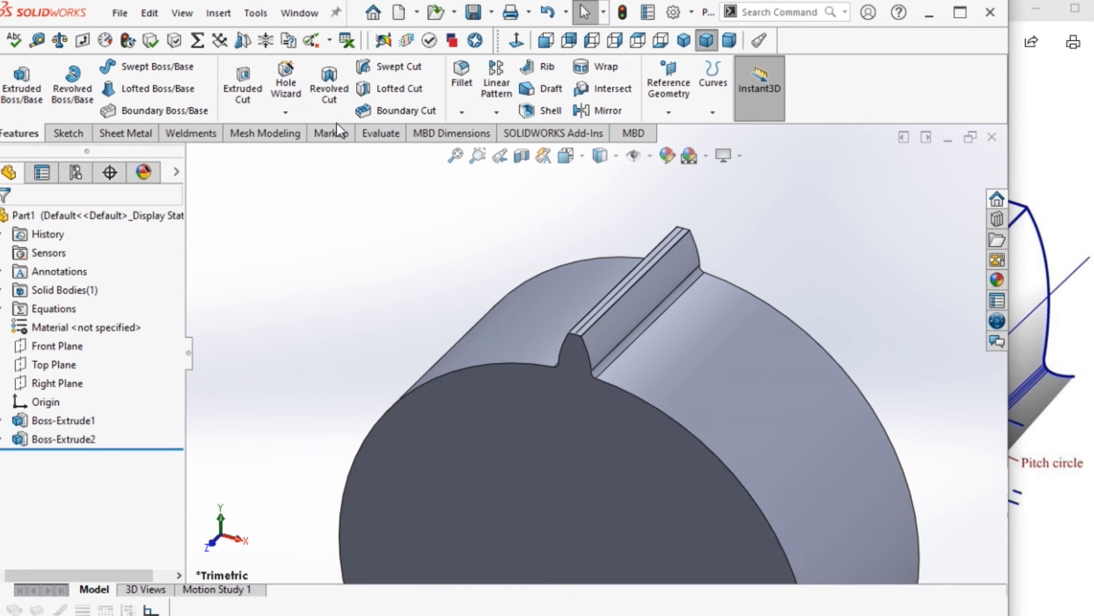
click(495, 112)
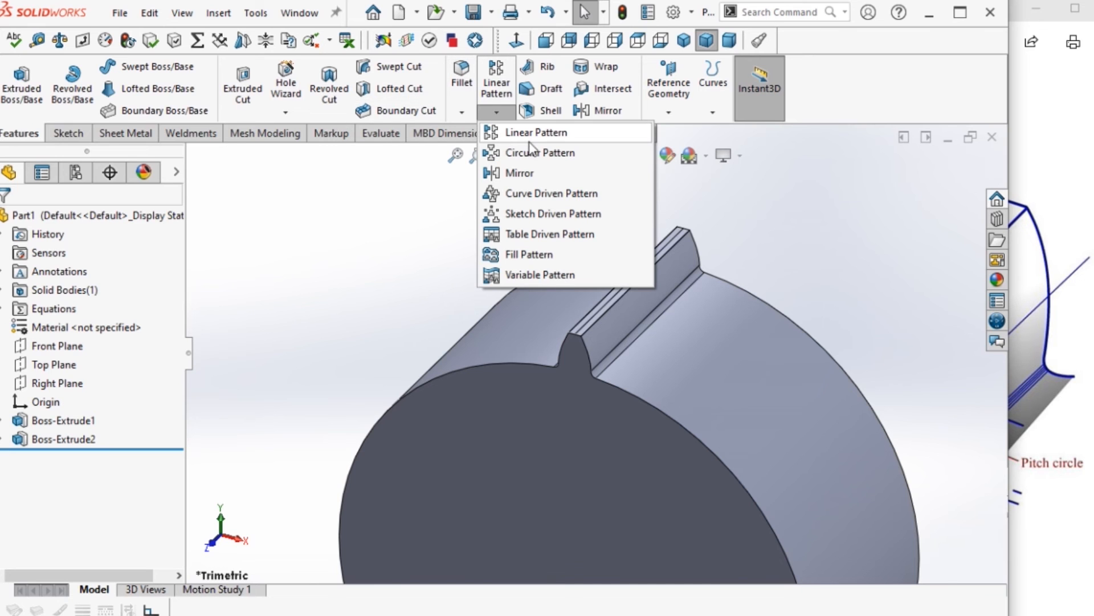
click(537, 153)
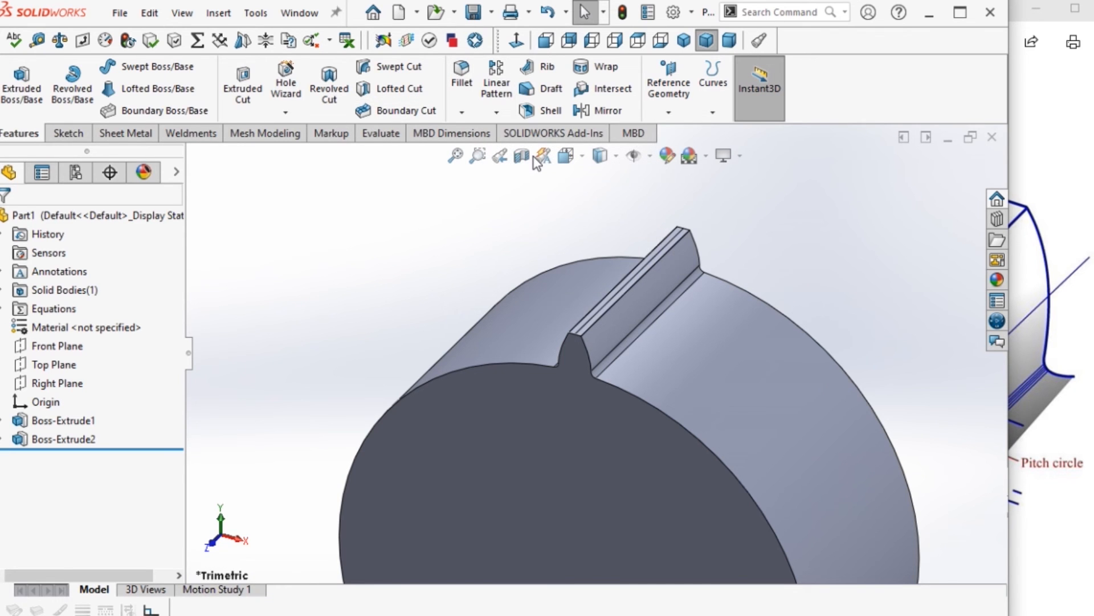
click(107, 271)
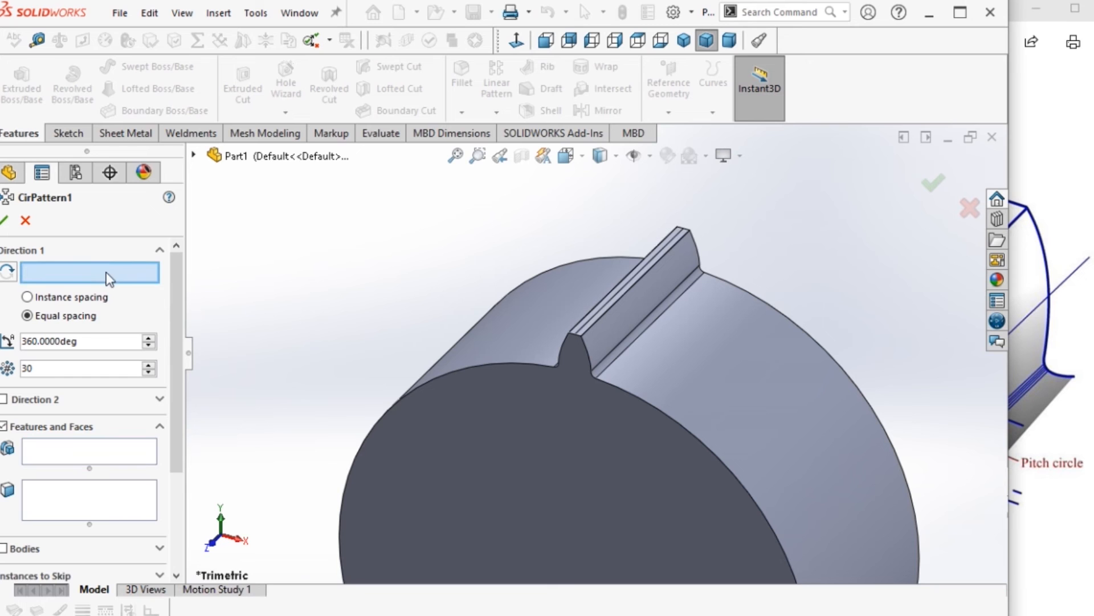
click(498, 362)
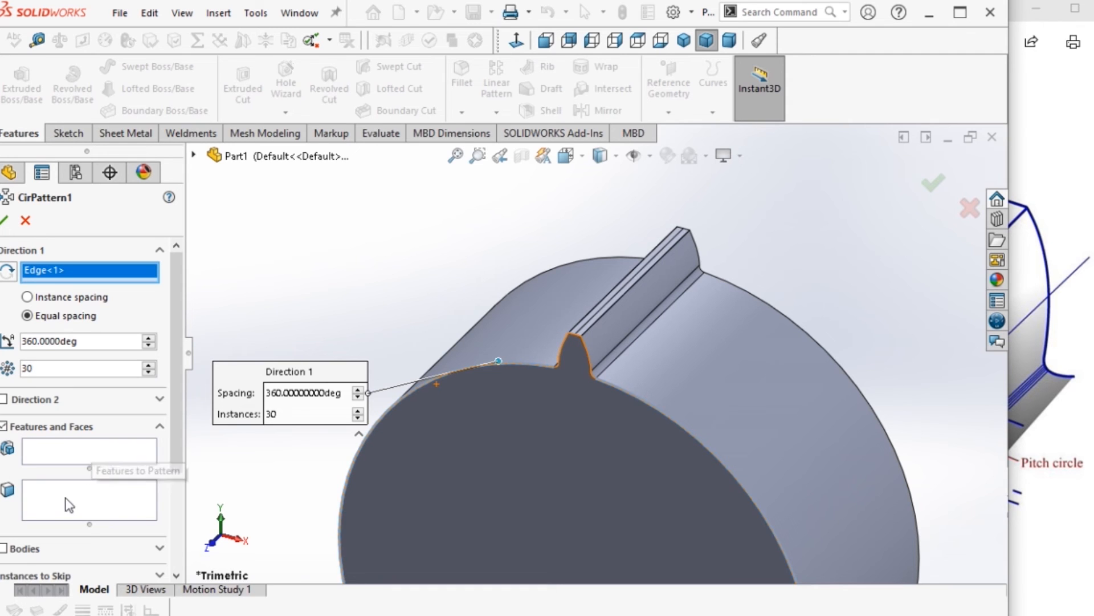
- Pattern the tooth extrusion around the blank as 30 equally spaced instances over 360 degrees
drag(176, 457, 178, 552)
scroll(178, 535, up, 3)
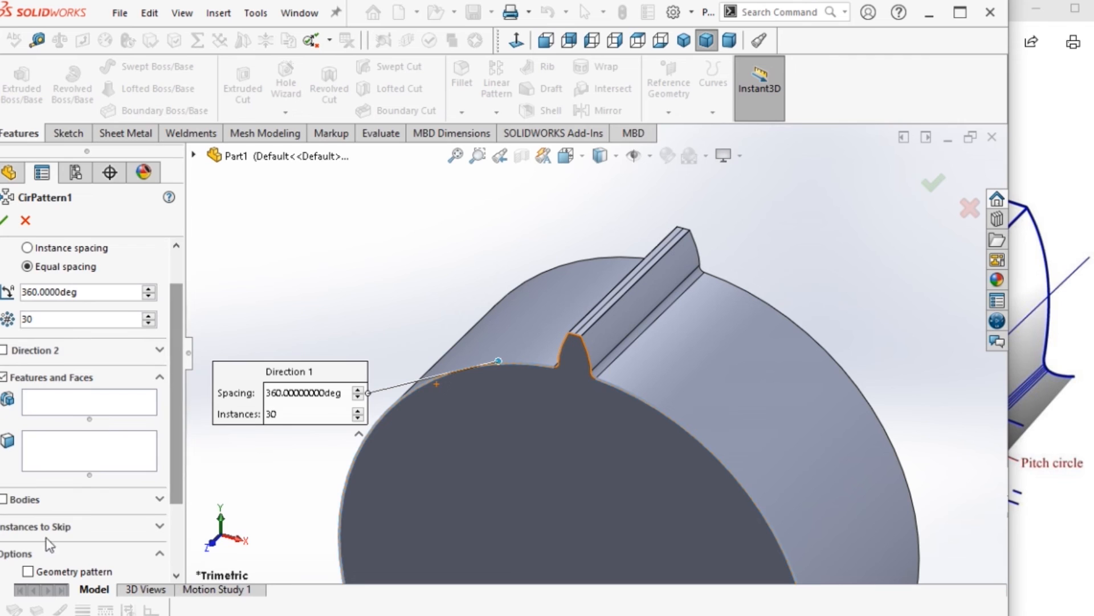
click(54, 413)
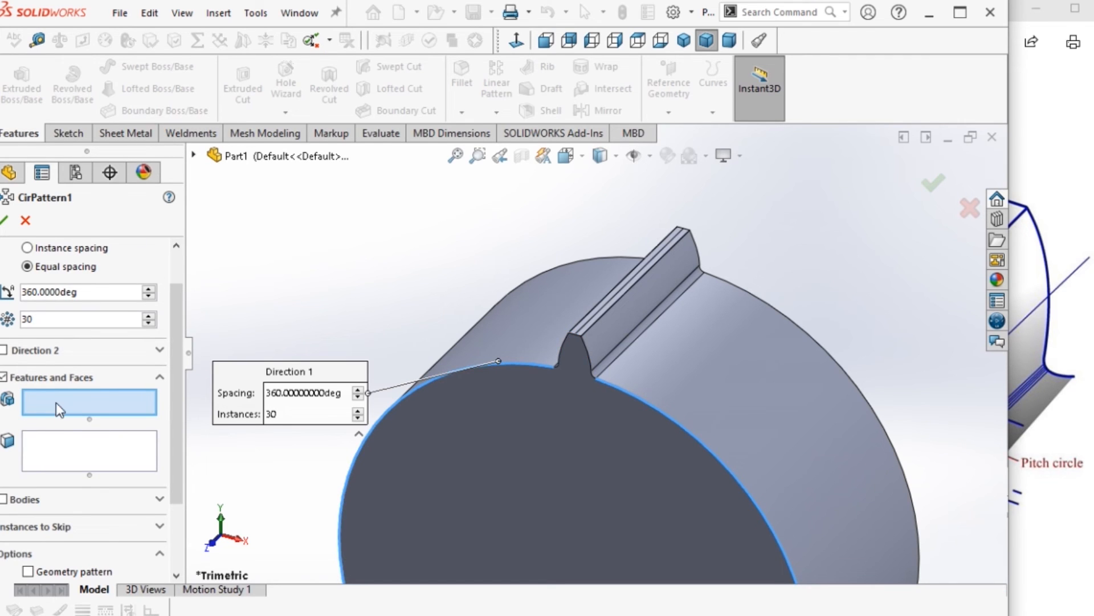
click(195, 155)
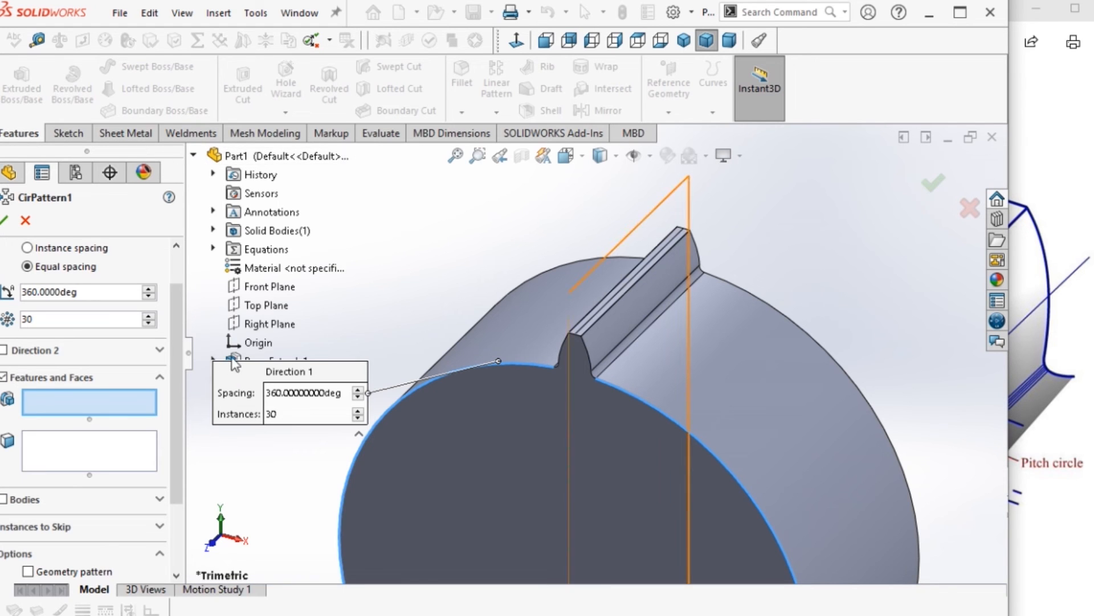
scroll(598, 353, up, 4)
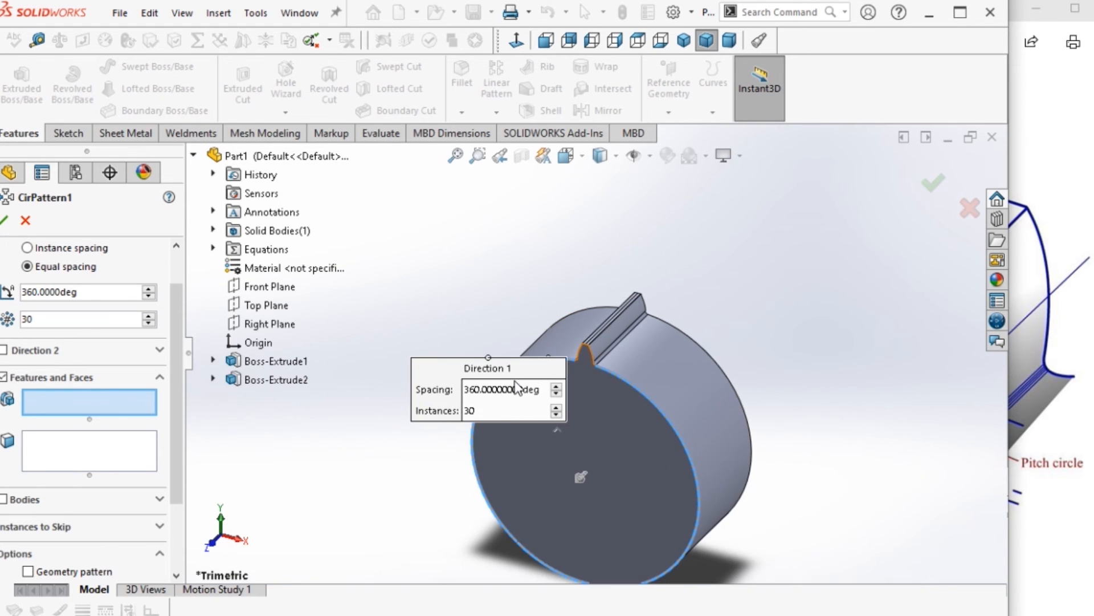
click(277, 380)
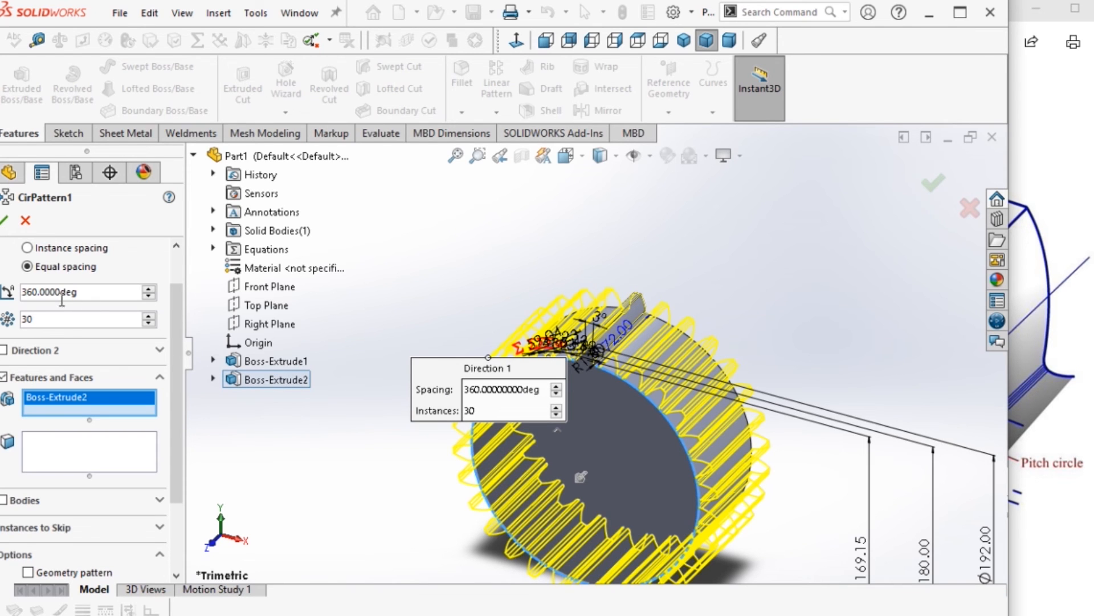
click(7, 221)
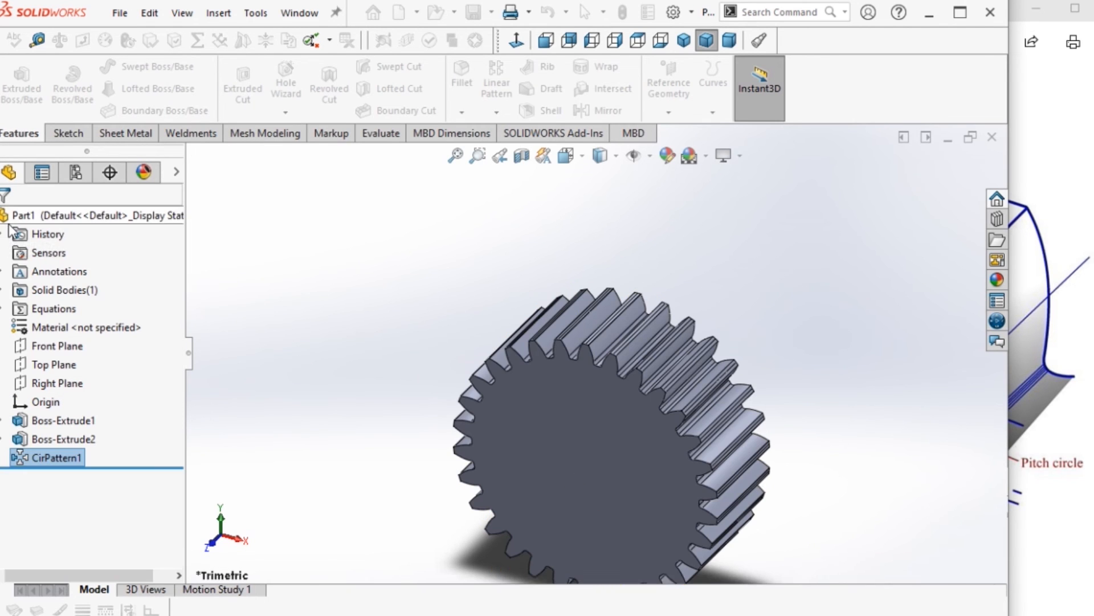
- Examine the patterned gear teeth up close, face-on and in a dimetric view
scroll(568, 383, down, 5)
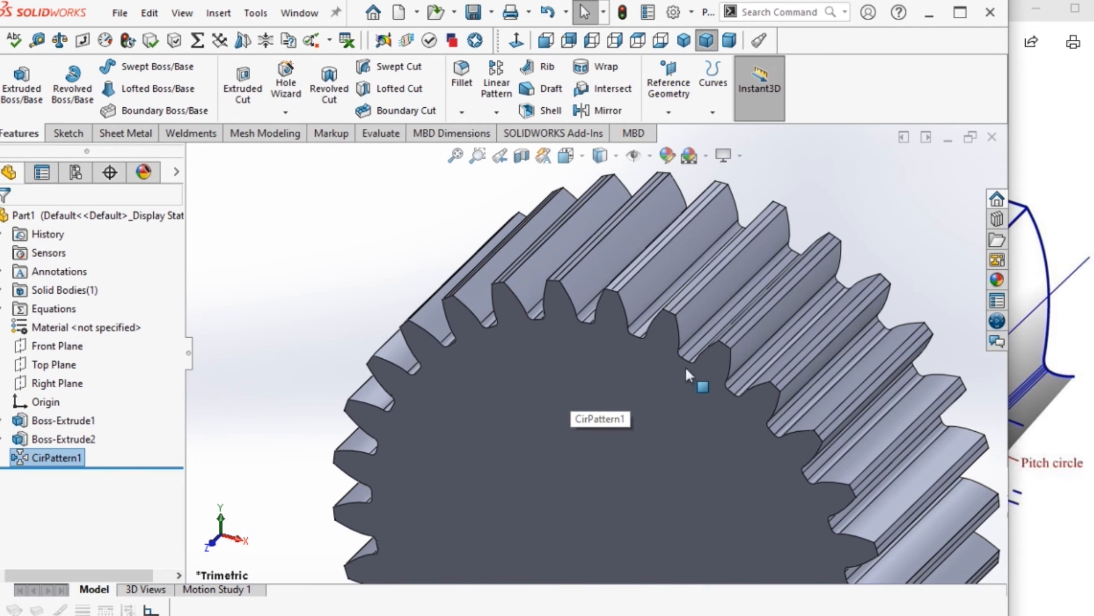
scroll(620, 309, up, 3)
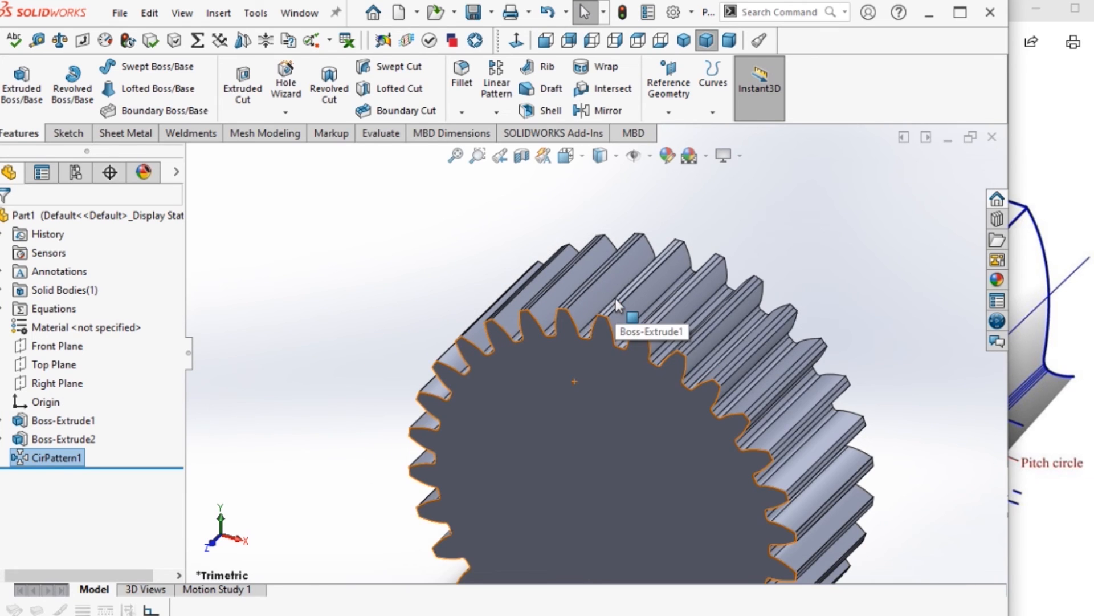
click(522, 43)
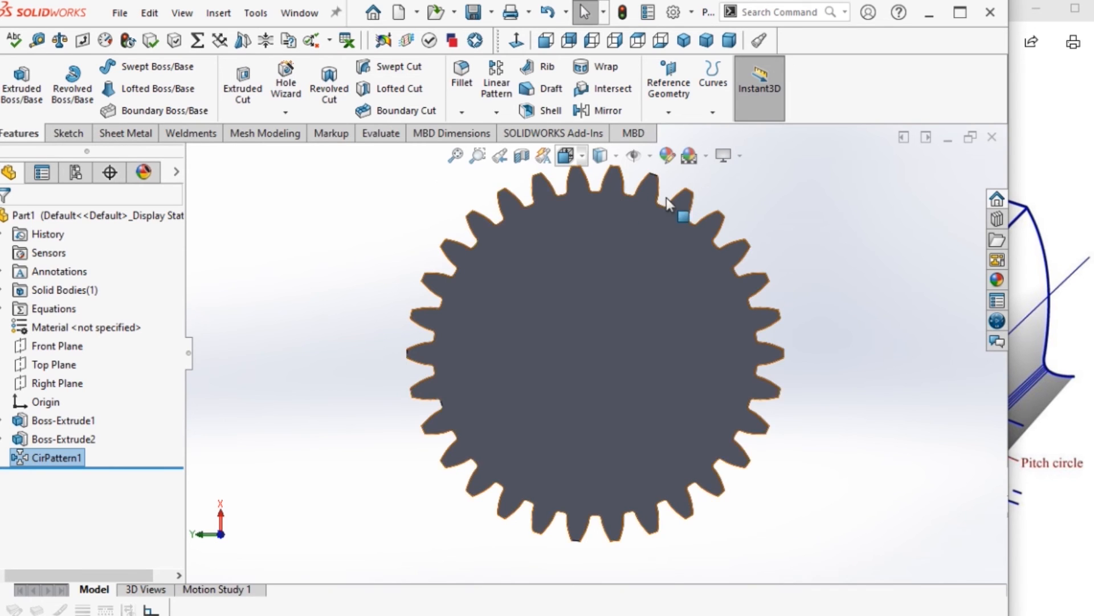
scroll(662, 211, down, 5)
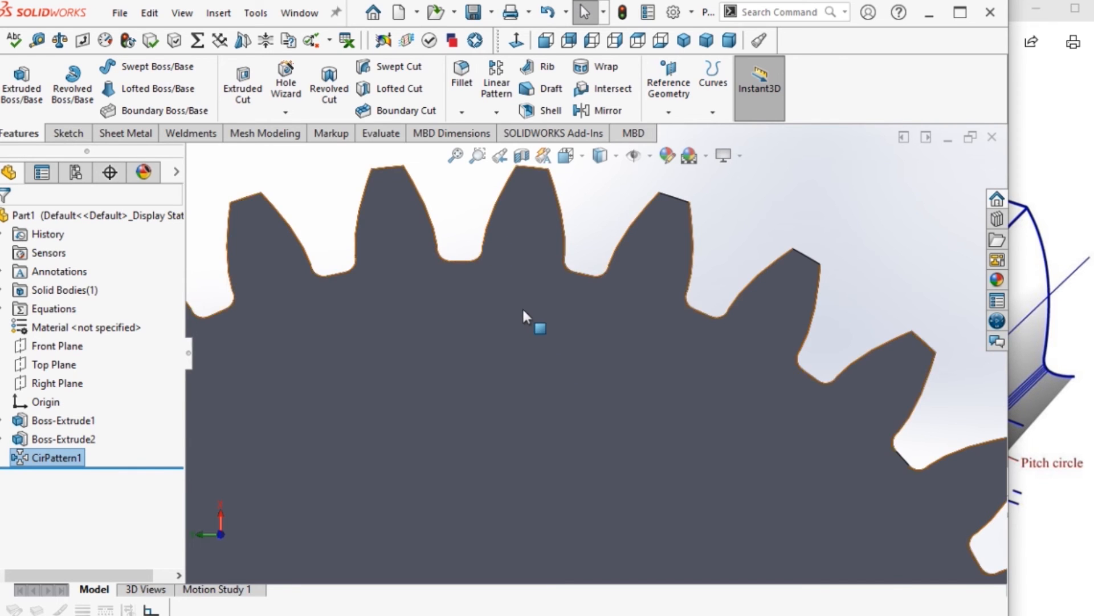
scroll(522, 307, up, 3)
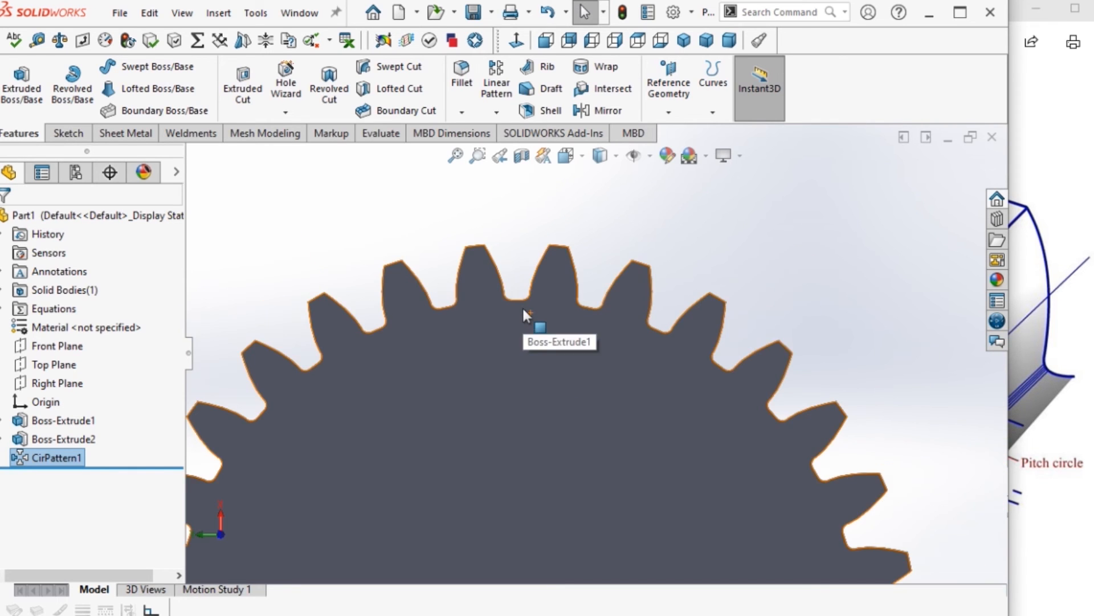
click(730, 41)
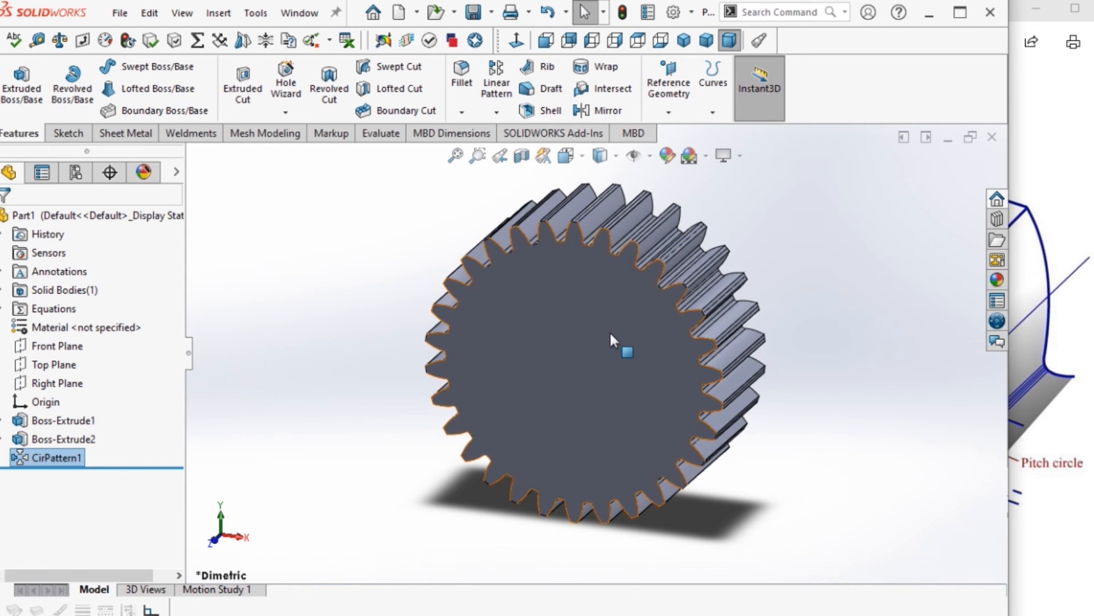
scroll(610, 331, down, 1)
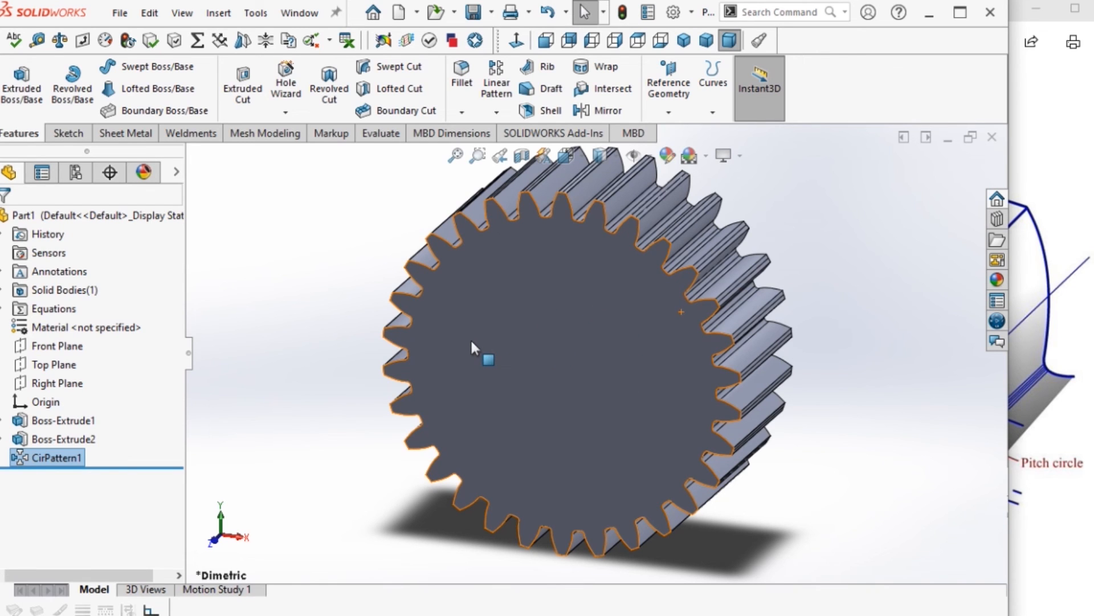
- Sketch a circle about 60 mm in diameter, centred on the origin, on the gear's front face
click(570, 360)
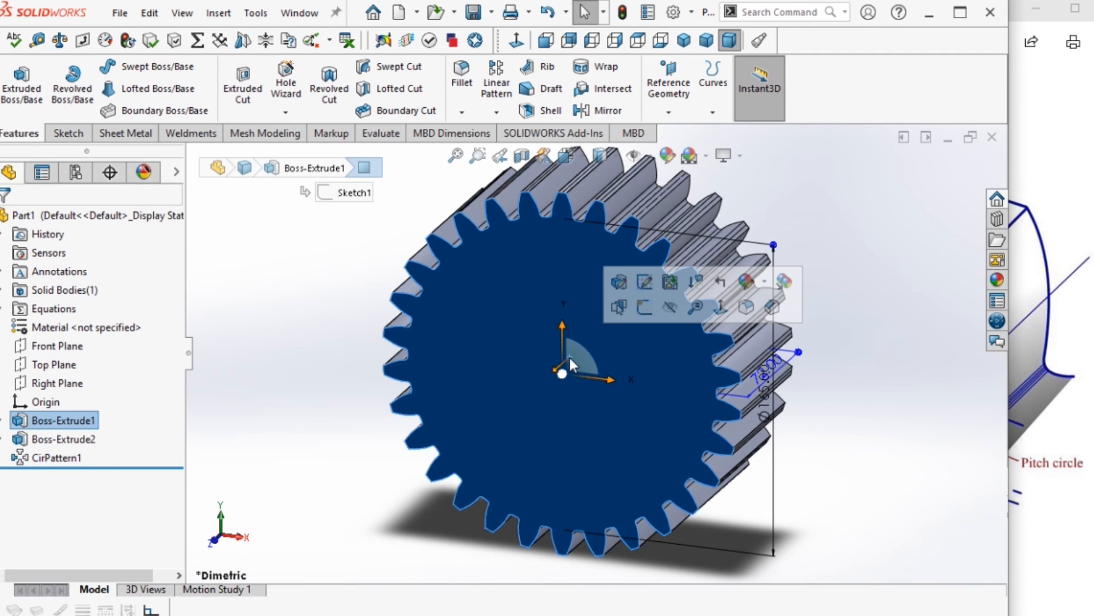
click(645, 308)
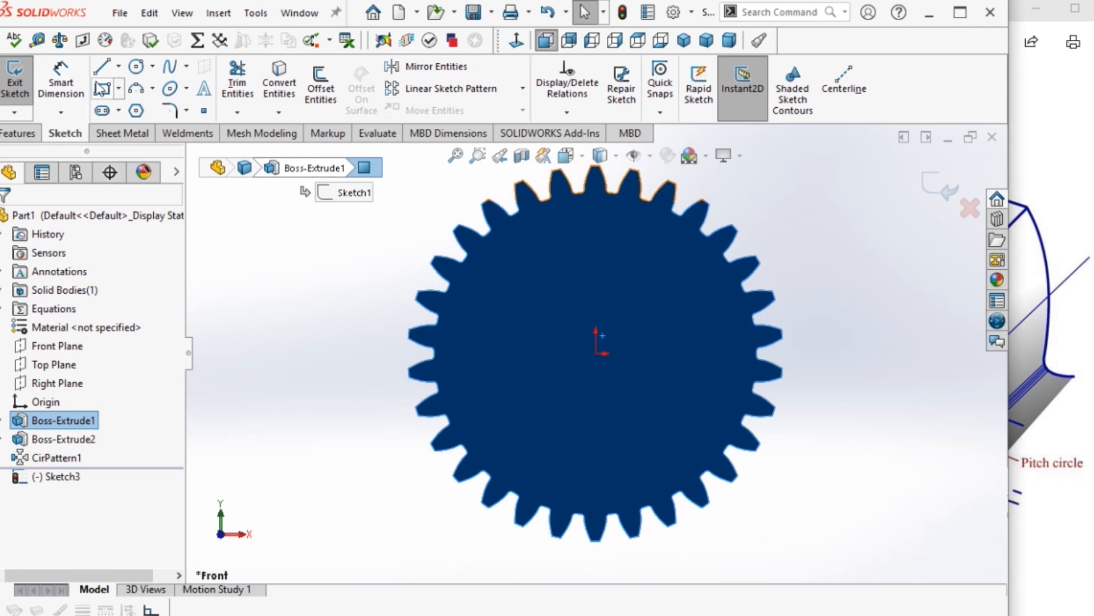
click(136, 68)
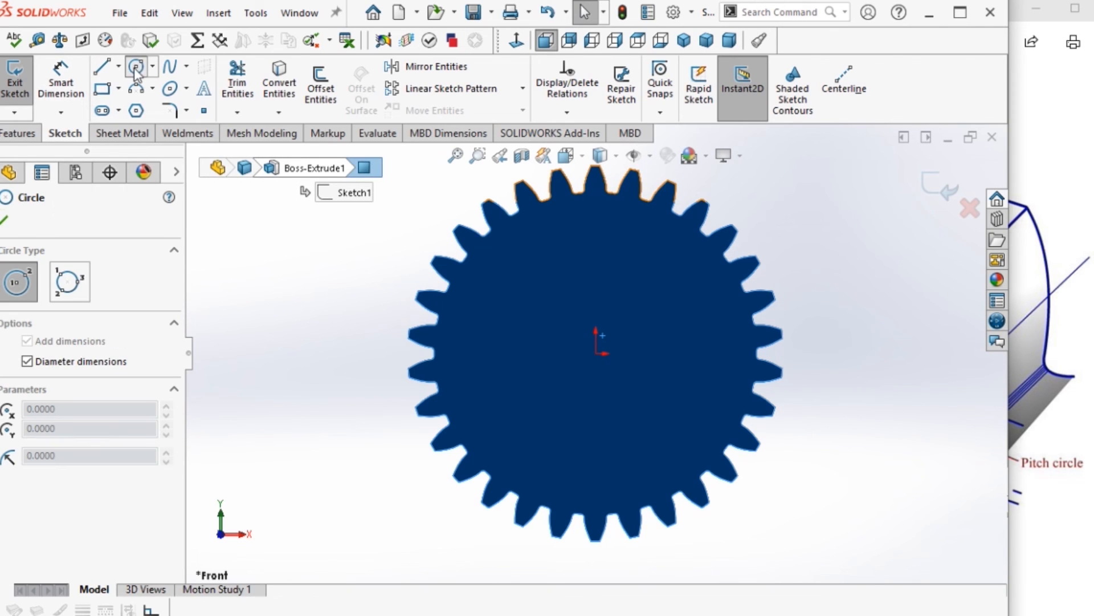
click(599, 356)
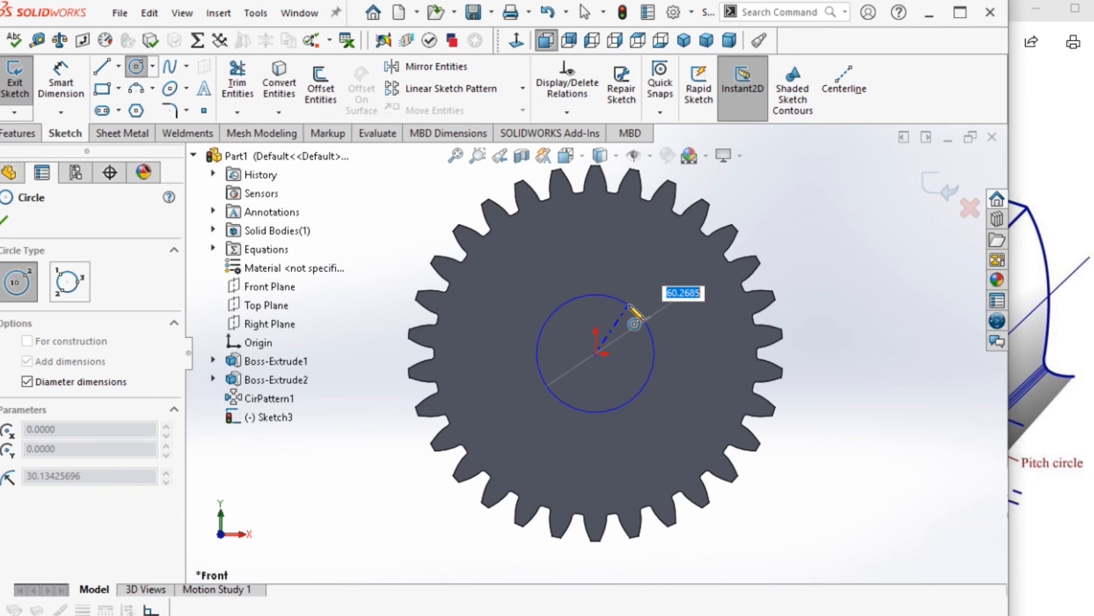
click(631, 309)
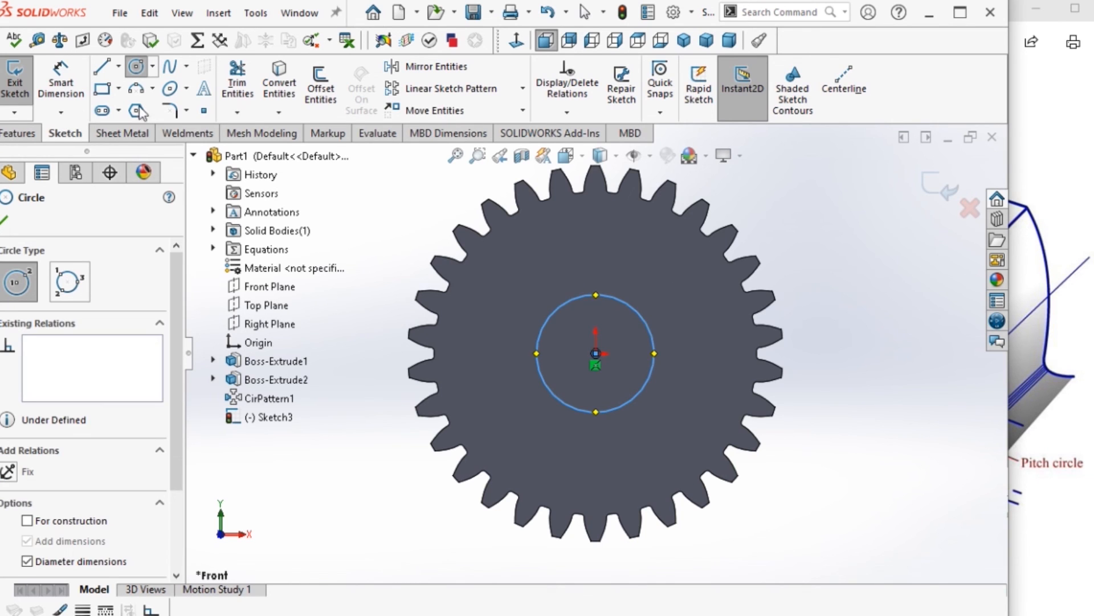
key(Escape)
- Dimension the centre circle's diameter and set it to 50 mm
click(89, 91)
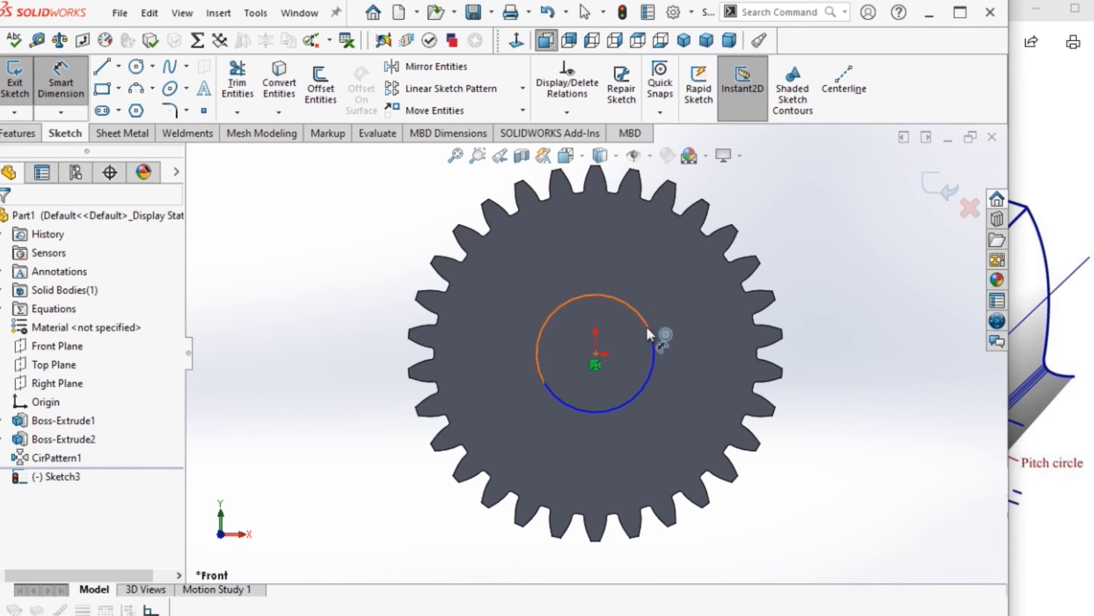
click(647, 329)
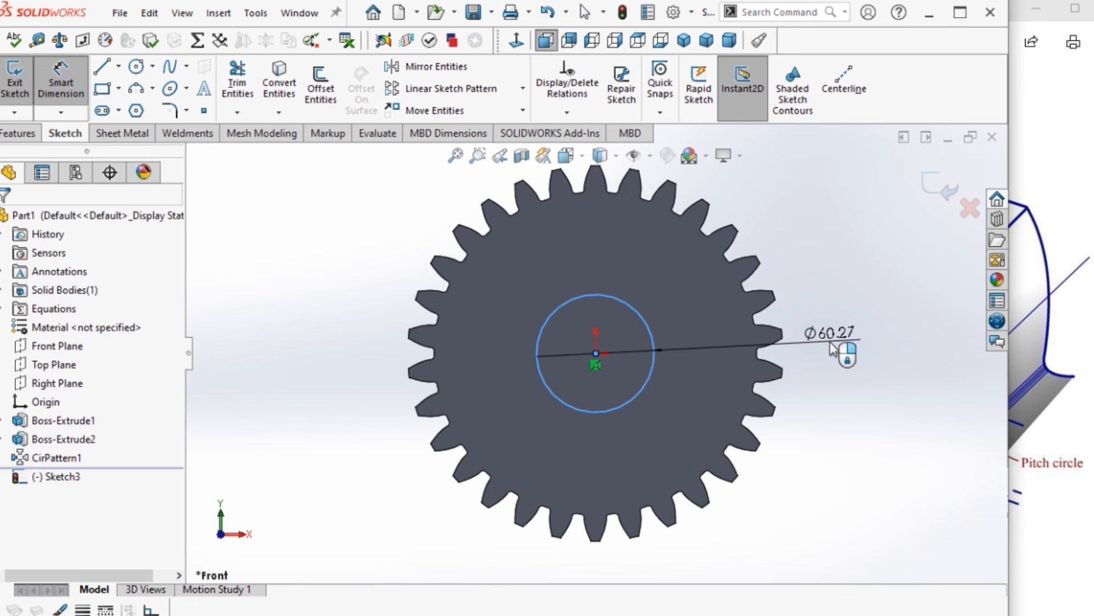
click(831, 346)
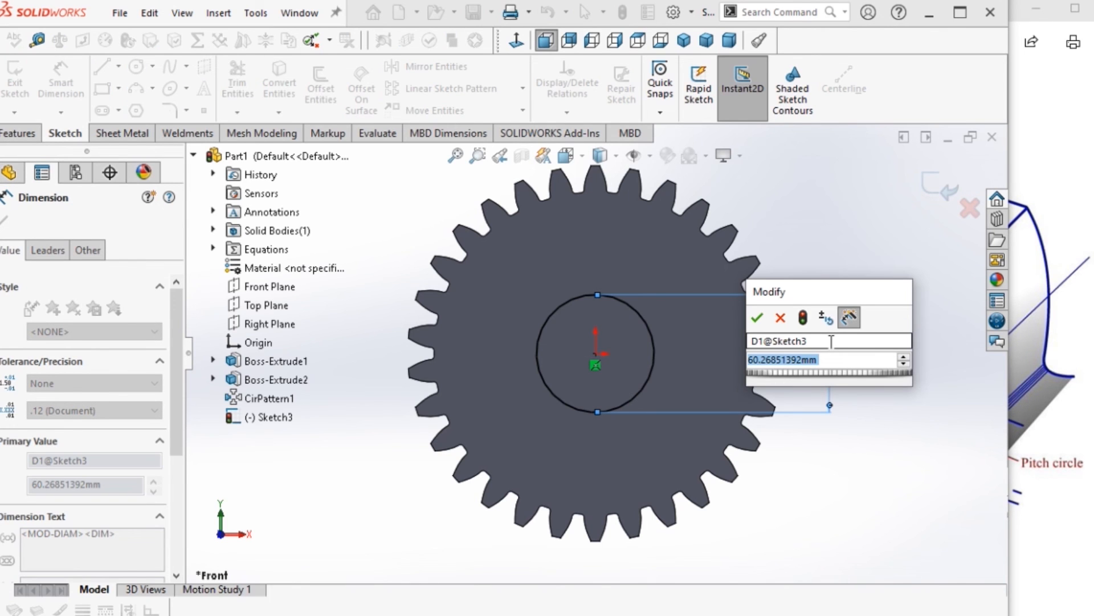
text(30)
key(Return)
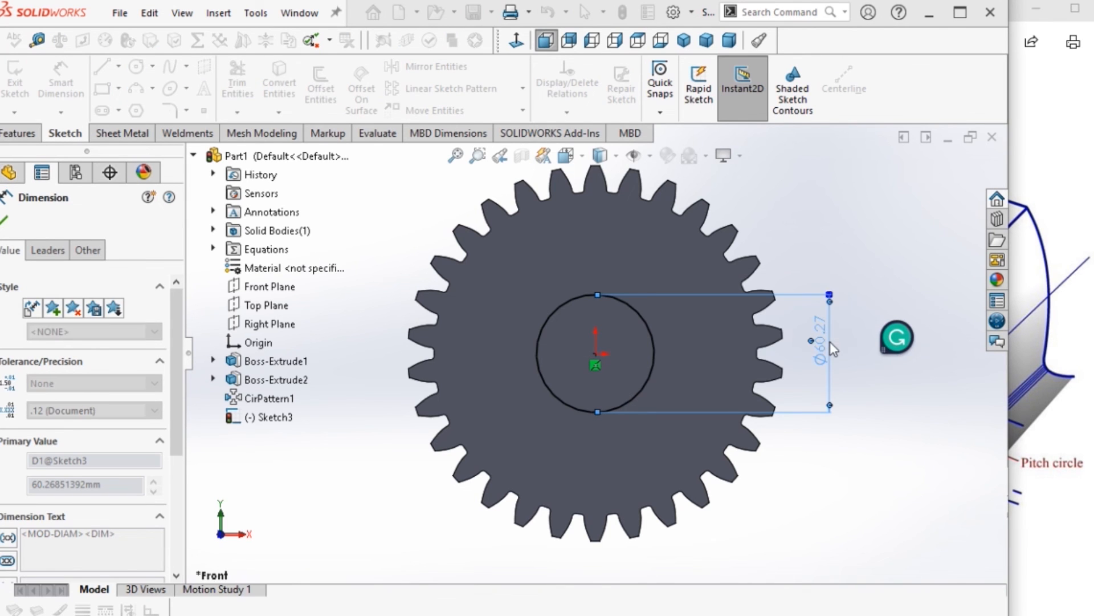
- Cut-extrude the centre circle 72 mm blind through the gear to form the bore
click(9, 135)
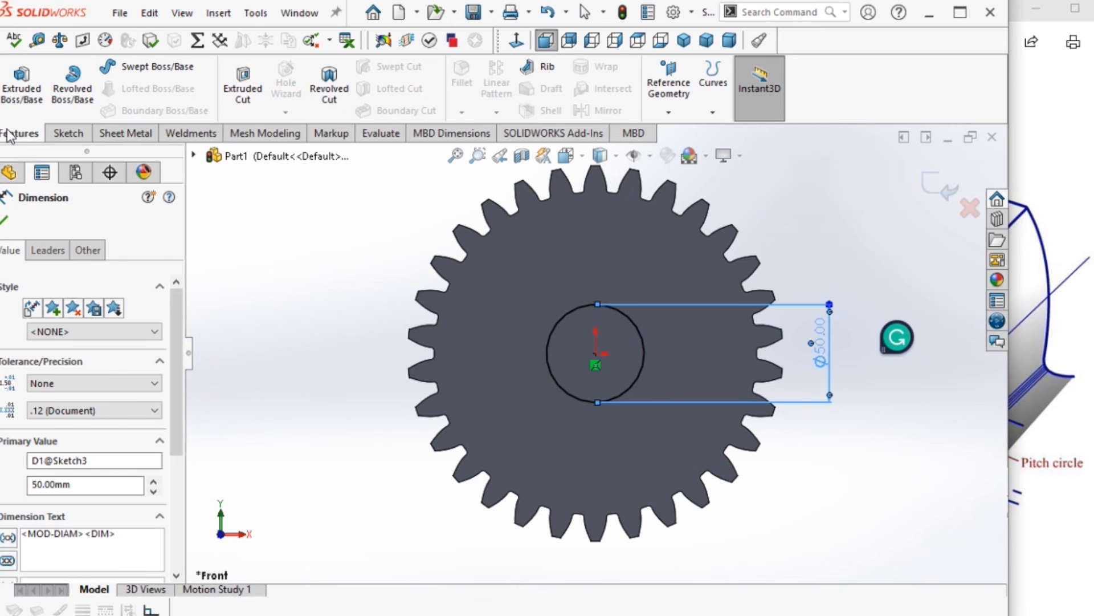
click(243, 83)
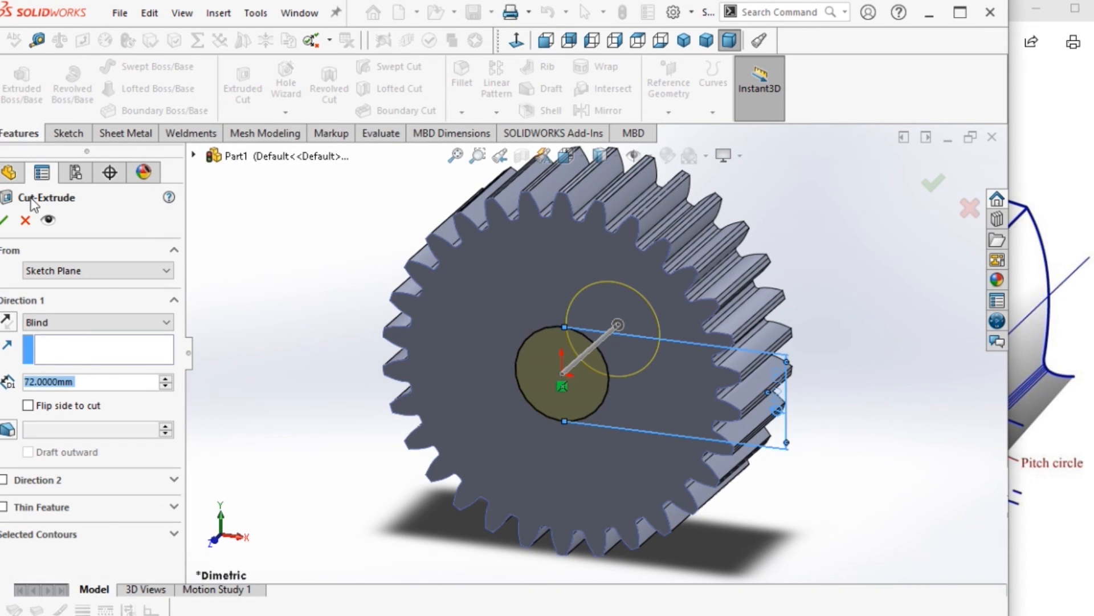
click(6, 220)
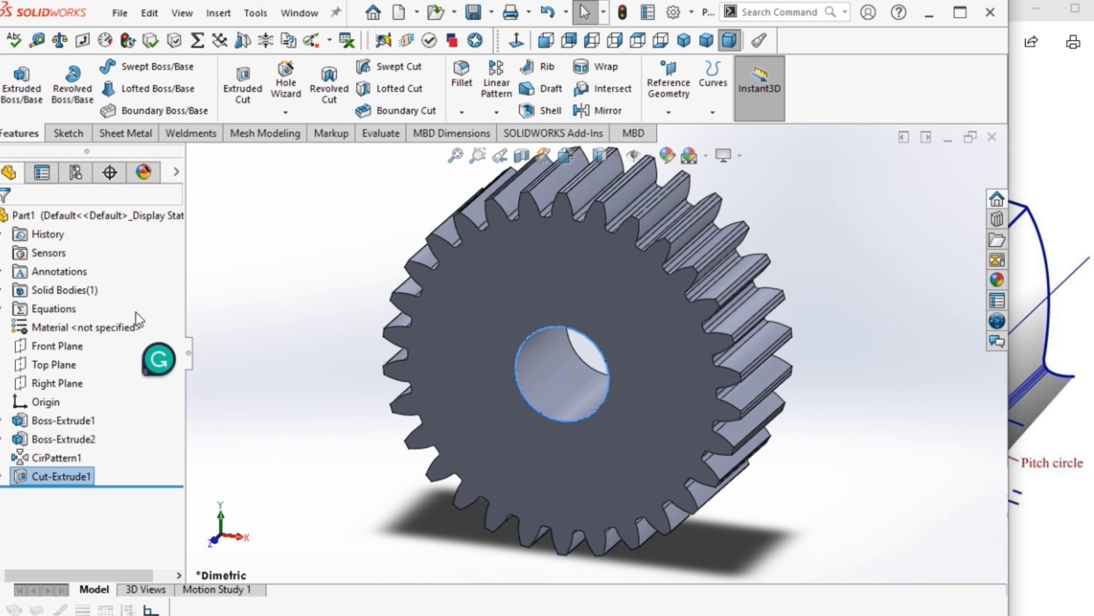
- Sketch a corner rectangle about 20.4 by 9.2 mm on the gear's front face, across the bore's upper edge with its lower-right corner on that edge
click(595, 297)
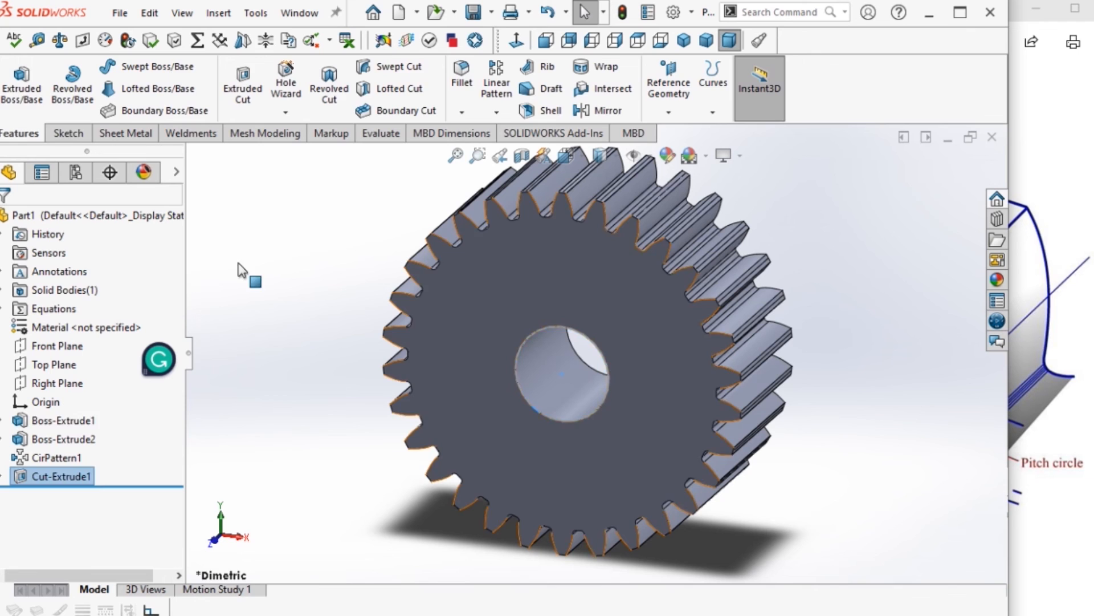
click(68, 133)
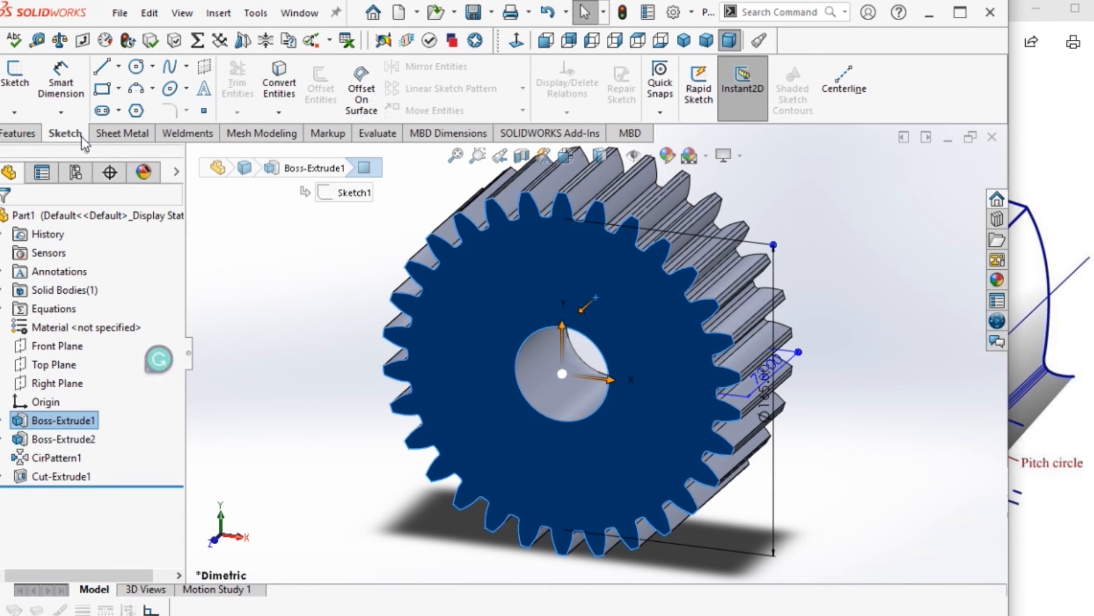
click(503, 301)
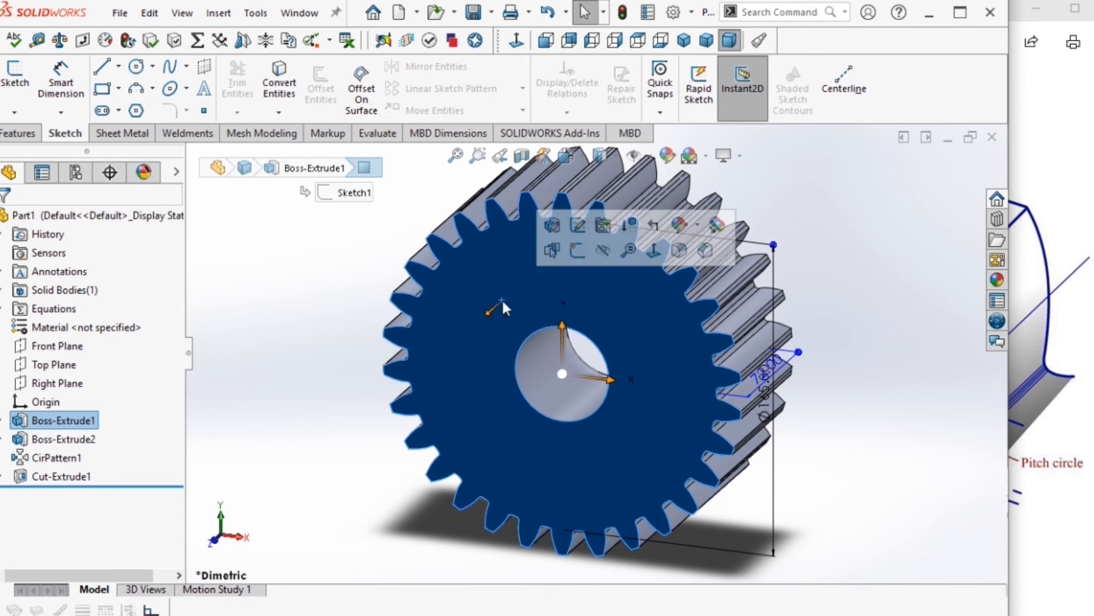
click(572, 247)
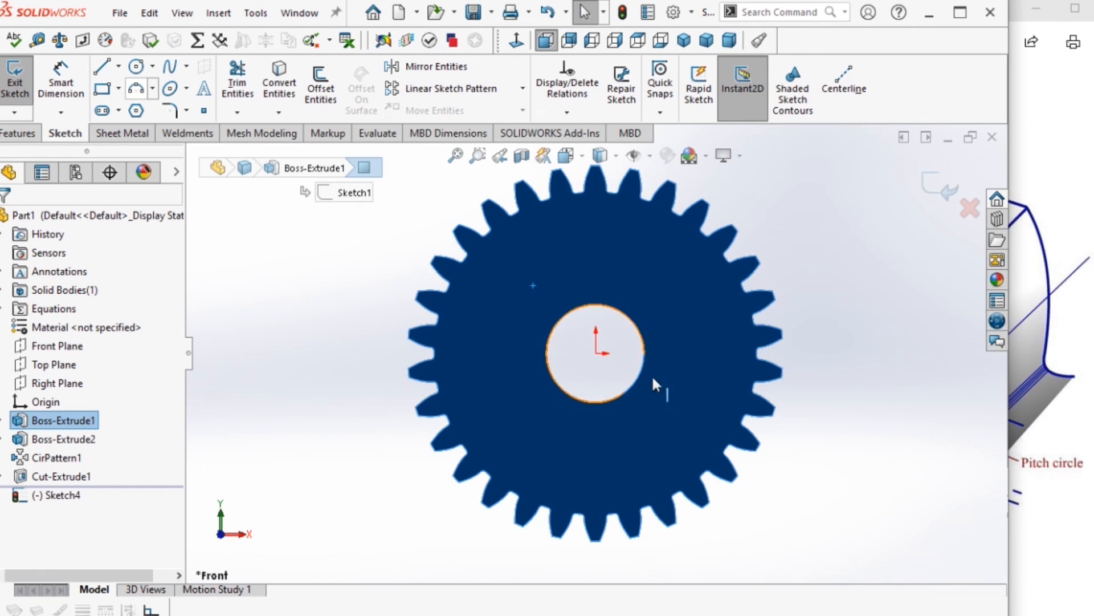
scroll(597, 310, down, 3)
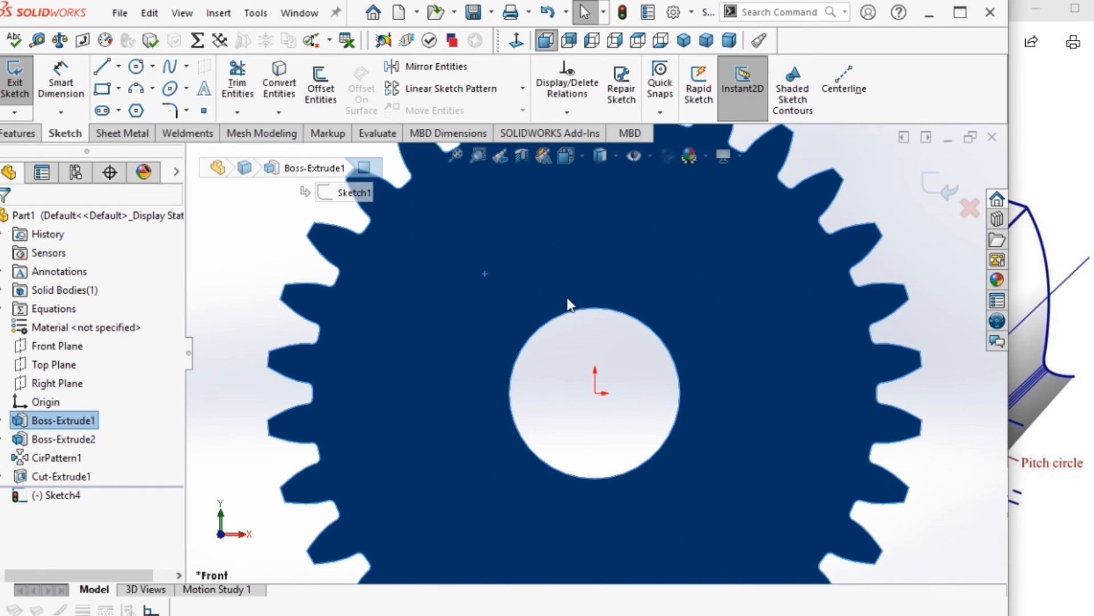
click(101, 91)
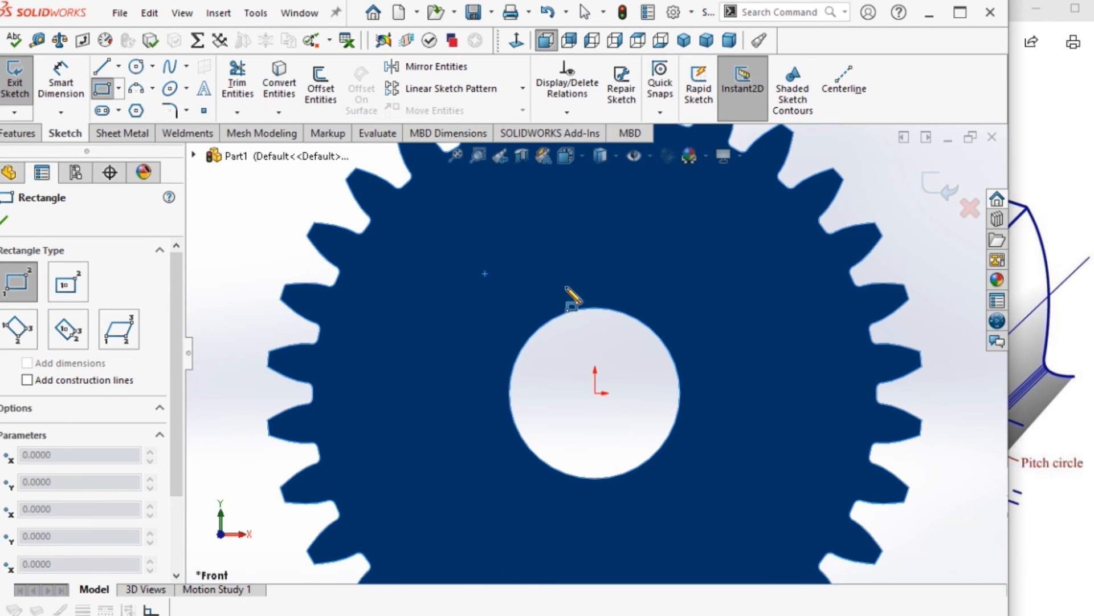
mouse_move(566, 288)
mouse_down()
mouse_move(576, 320)
mouse_move(636, 318)
mouse_up()
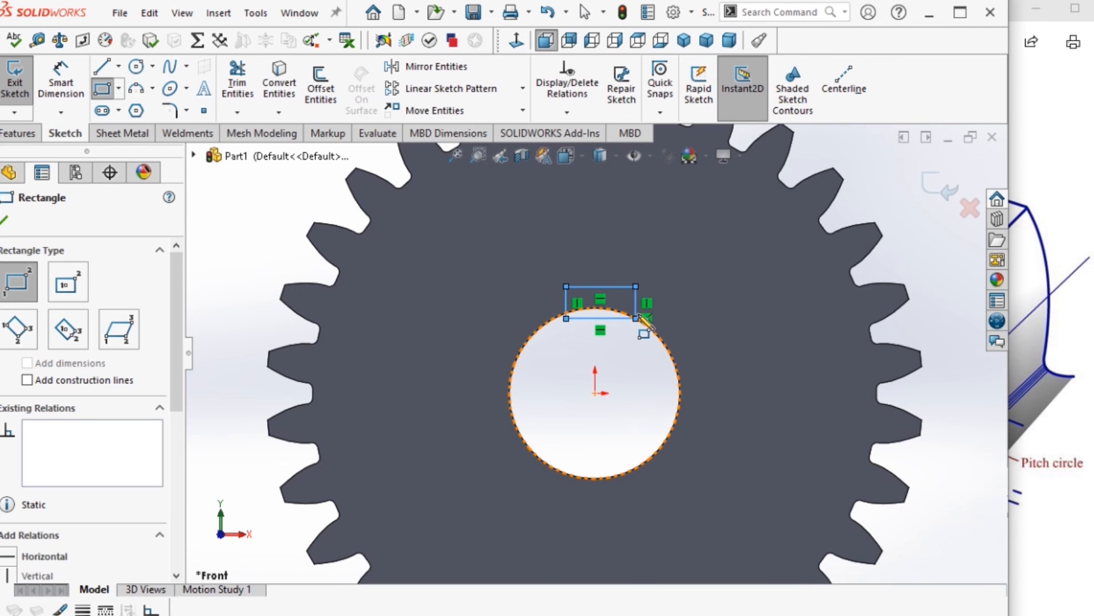
key(Escape)
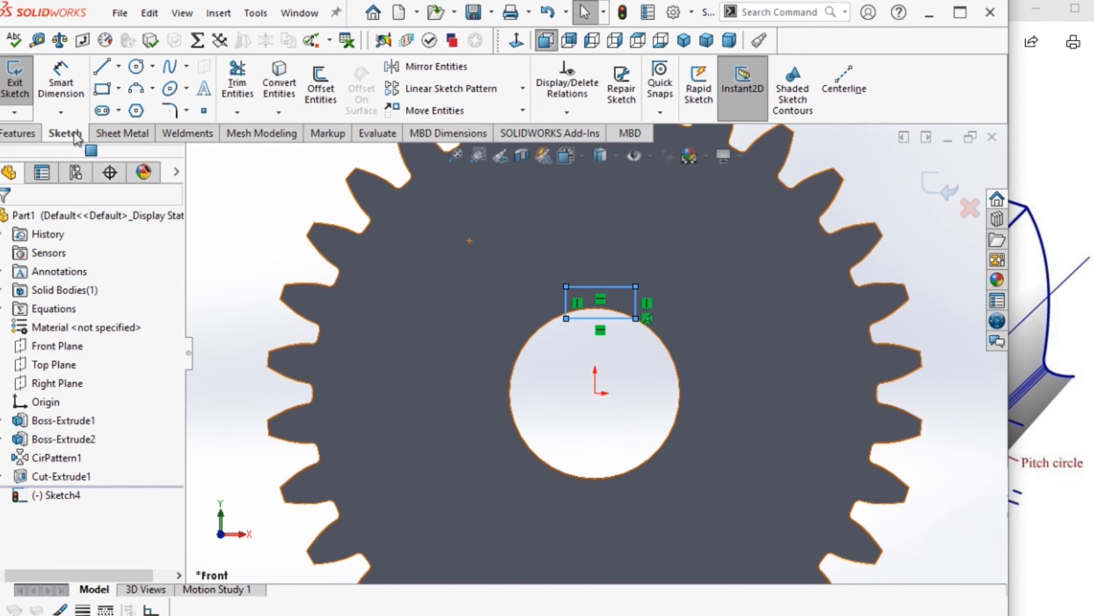
- Dimension the rectangle's upper edge and set its width to 16 mm
click(61, 86)
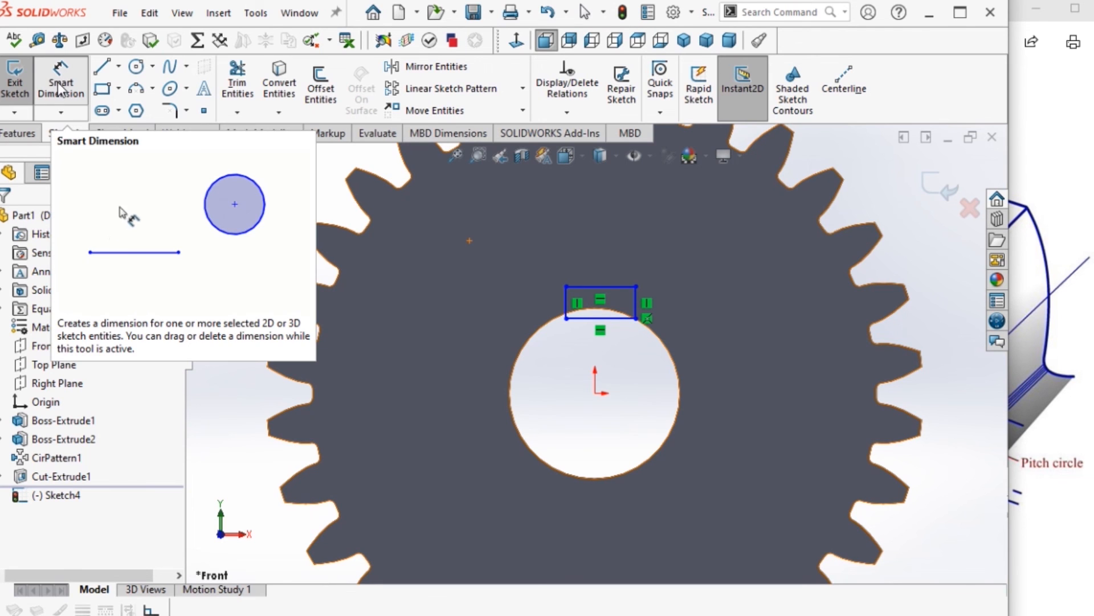
click(603, 289)
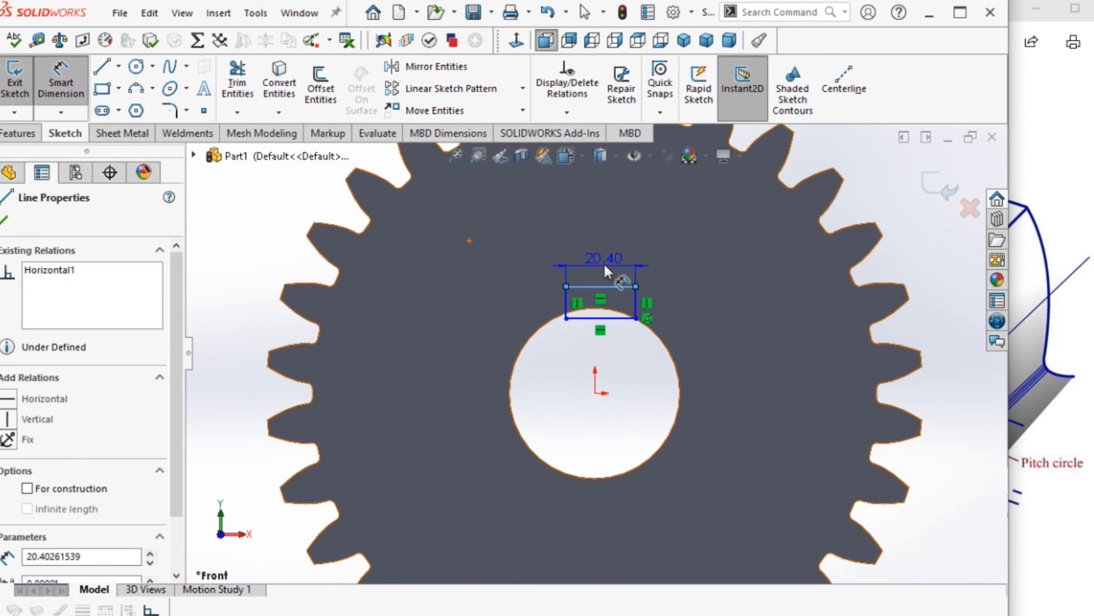
click(603, 261)
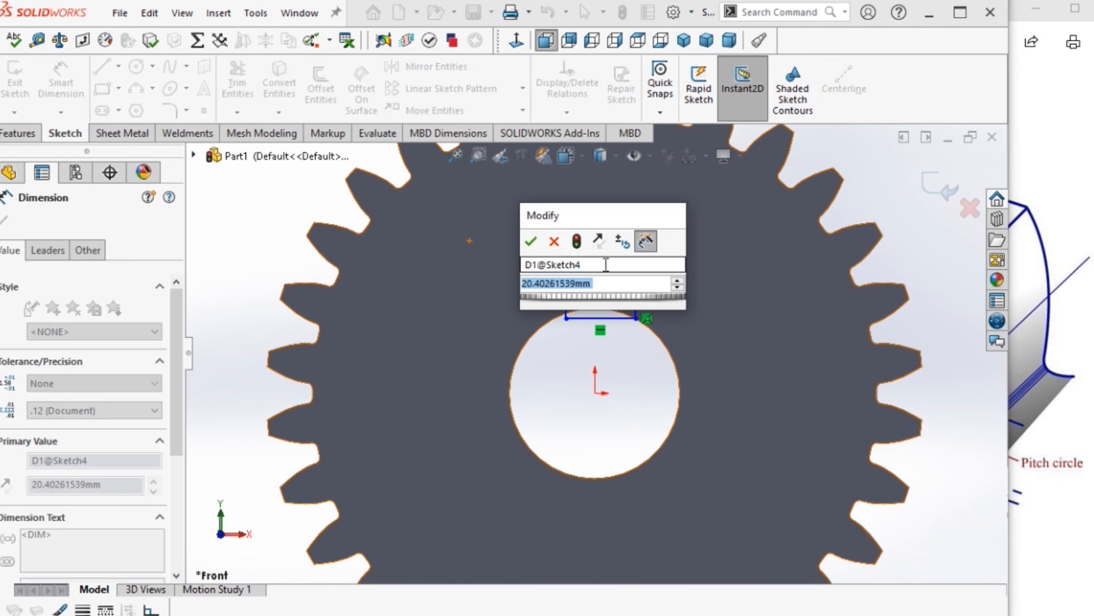
text(16)
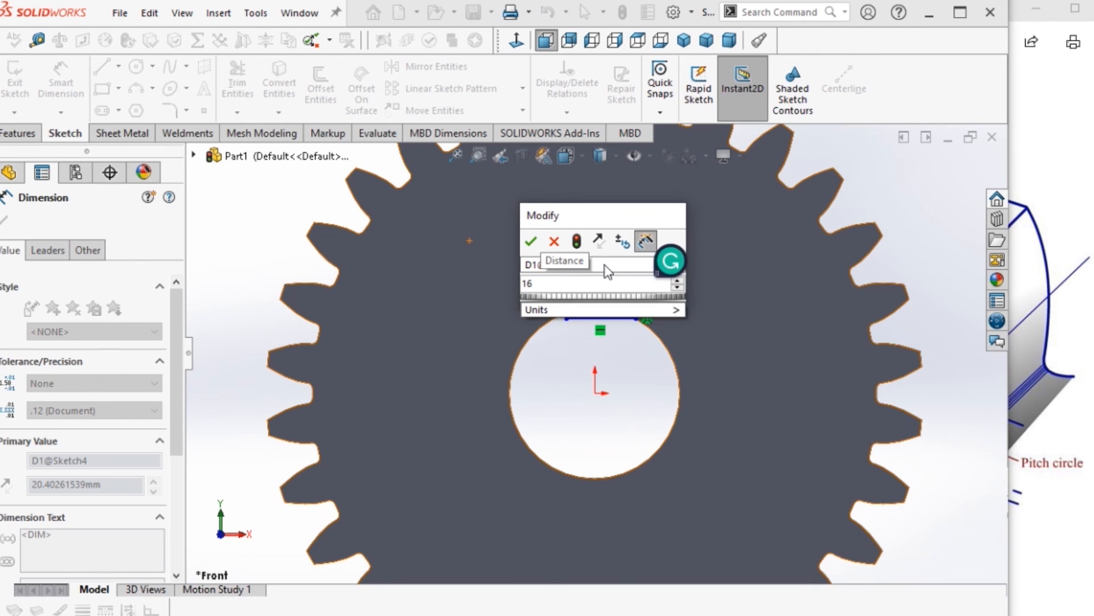
key(Return)
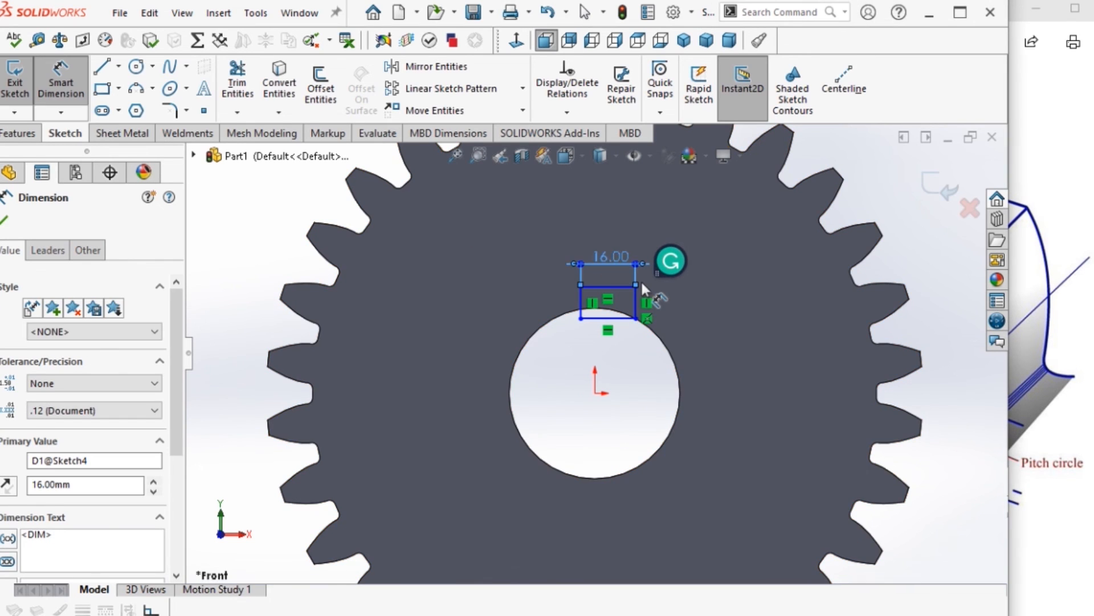
- Dimension the rectangle's right side and set its height to 4.3 mm
click(636, 302)
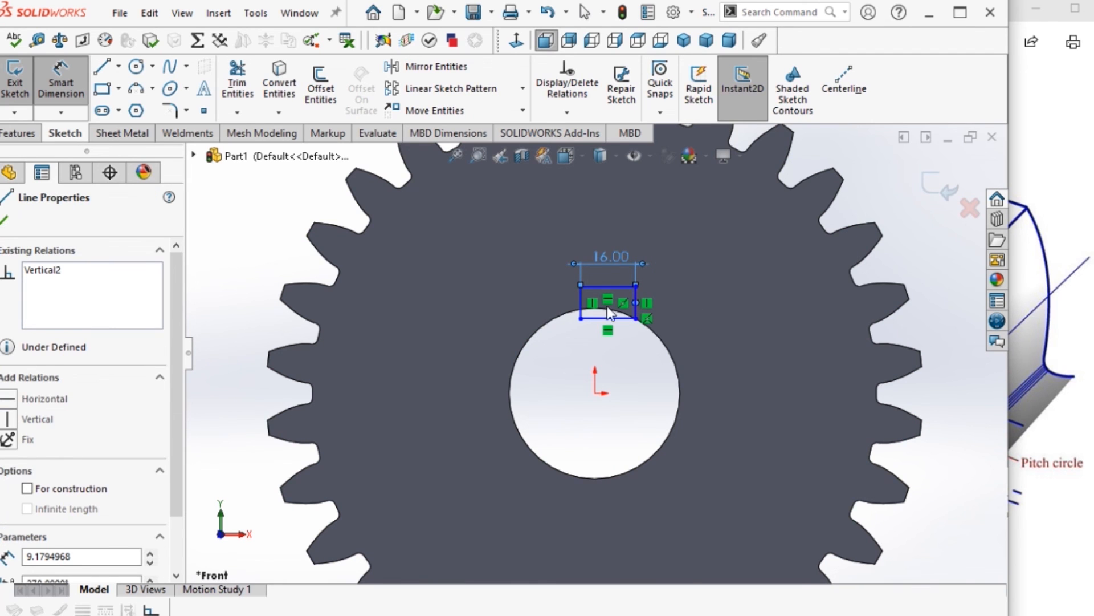
scroll(655, 307, up, 4)
click(676, 328)
text(4.)
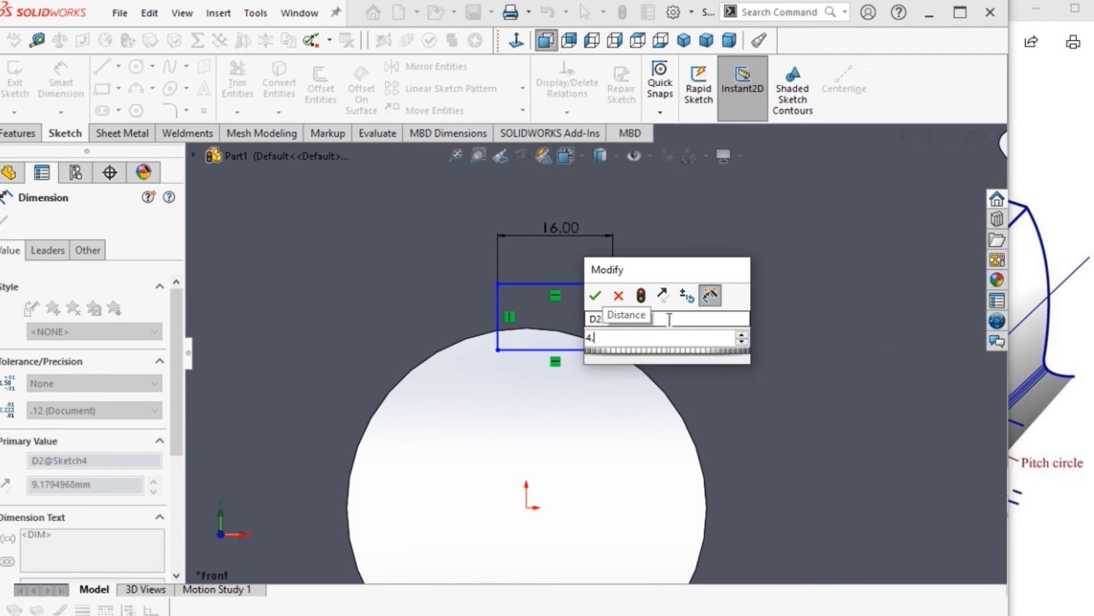
text(3)
key(Return)
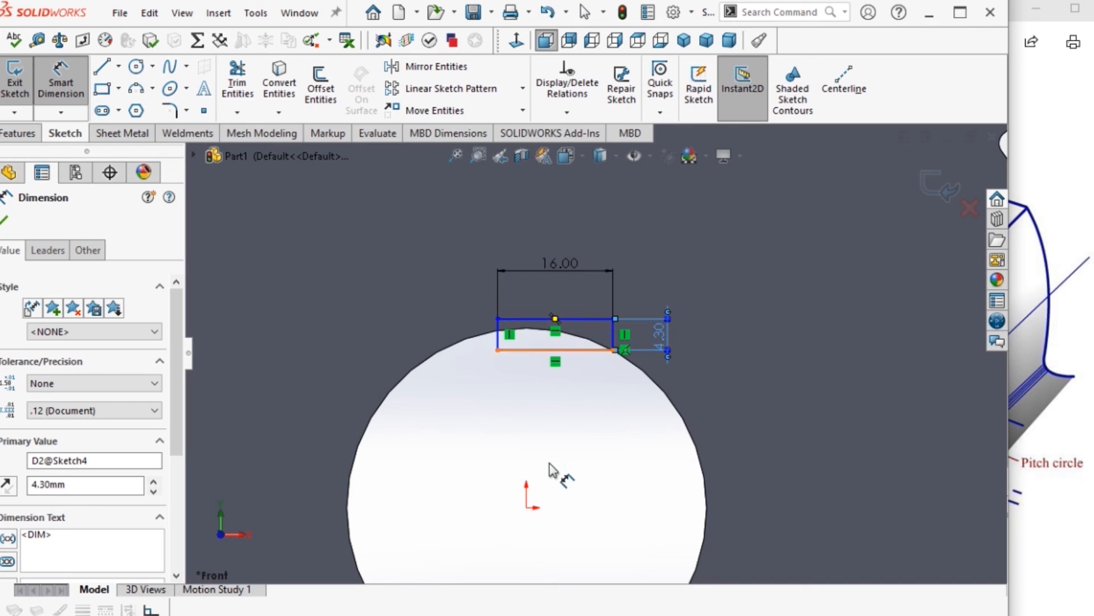
click(61, 88)
click(7, 222)
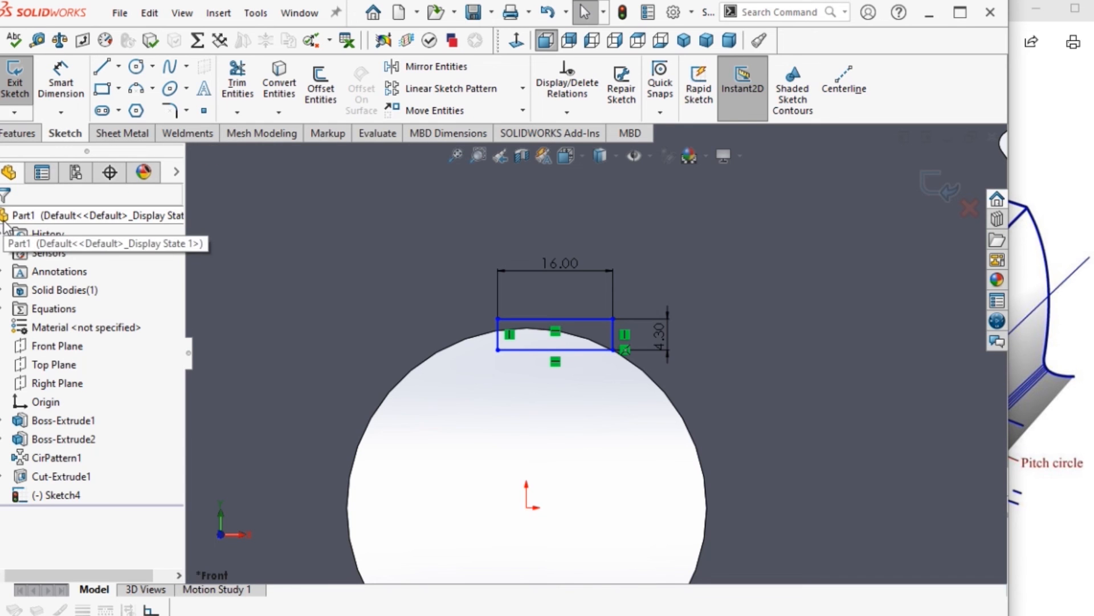
- Add a vertical relation between the midpoint of the rectangle's upper edge and the origin to centre the keyway profile
click(555, 320)
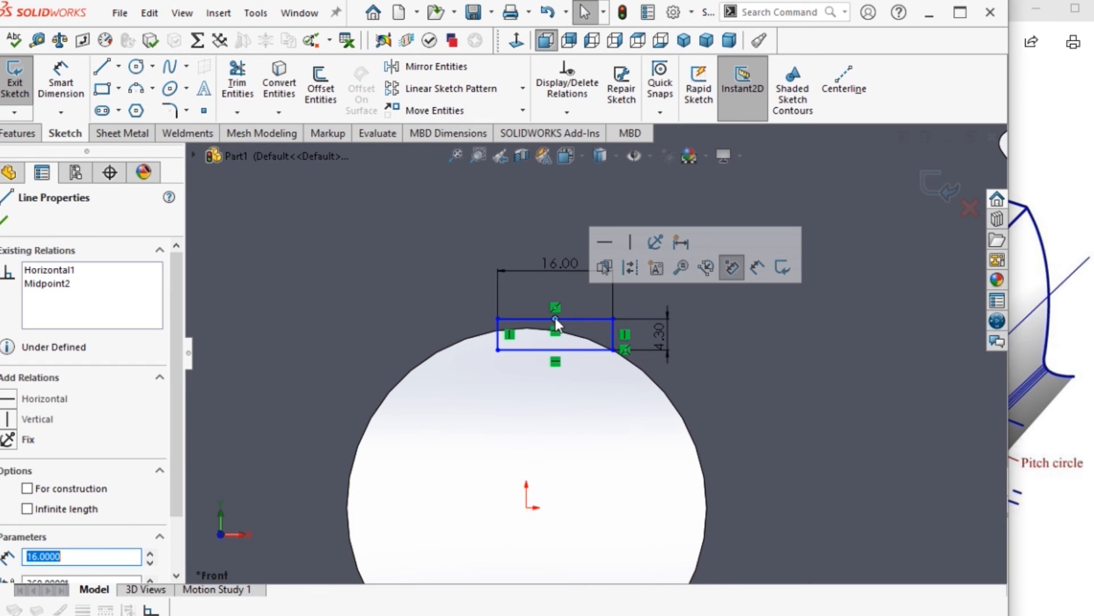
key(Escape)
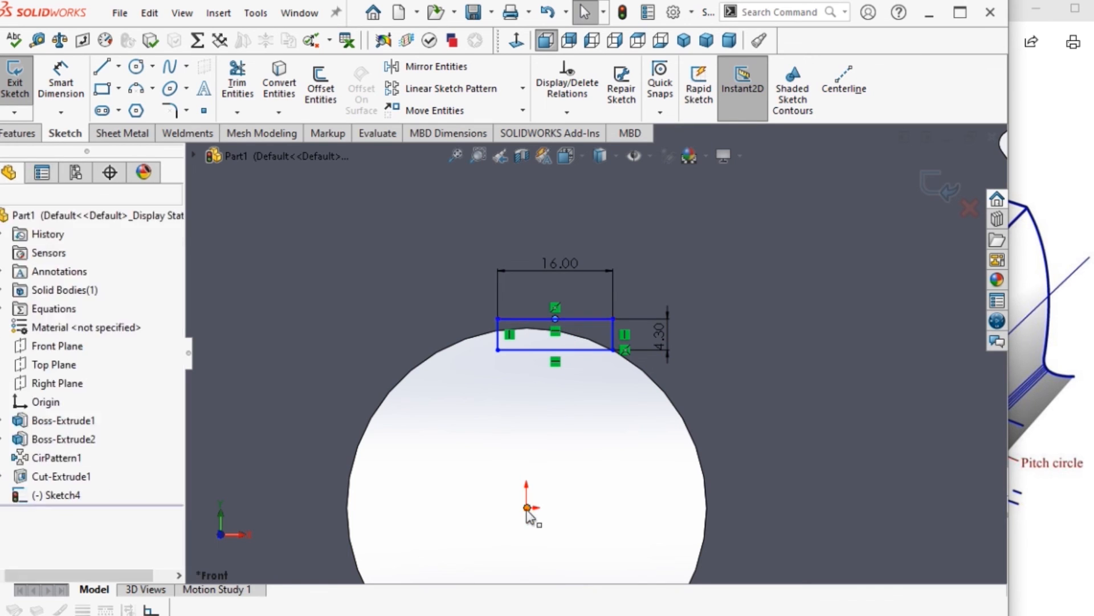
ctrl+click(528, 508)
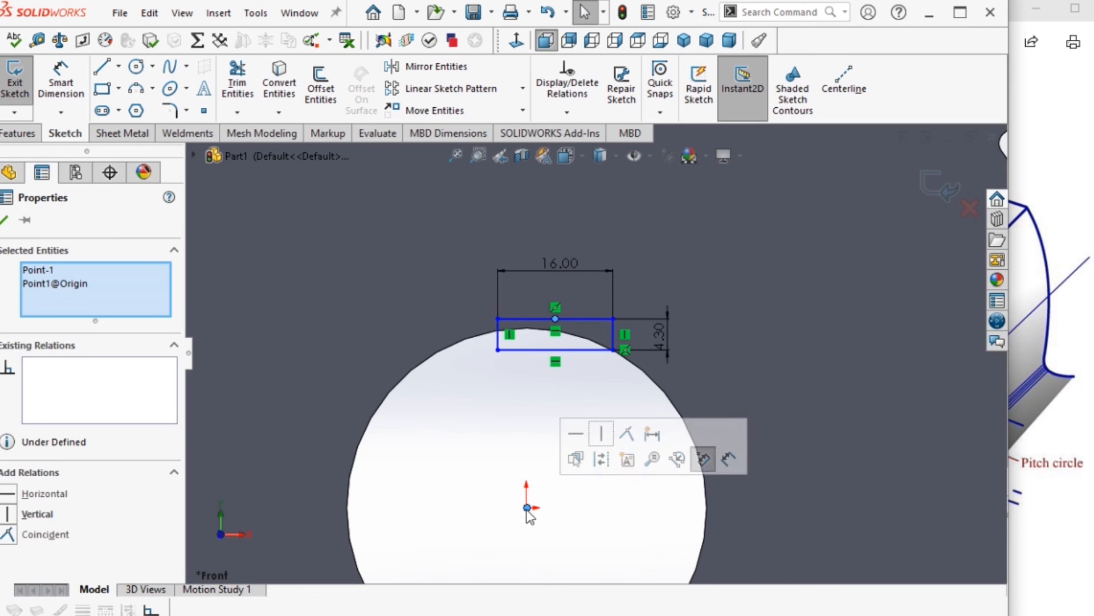
click(9, 514)
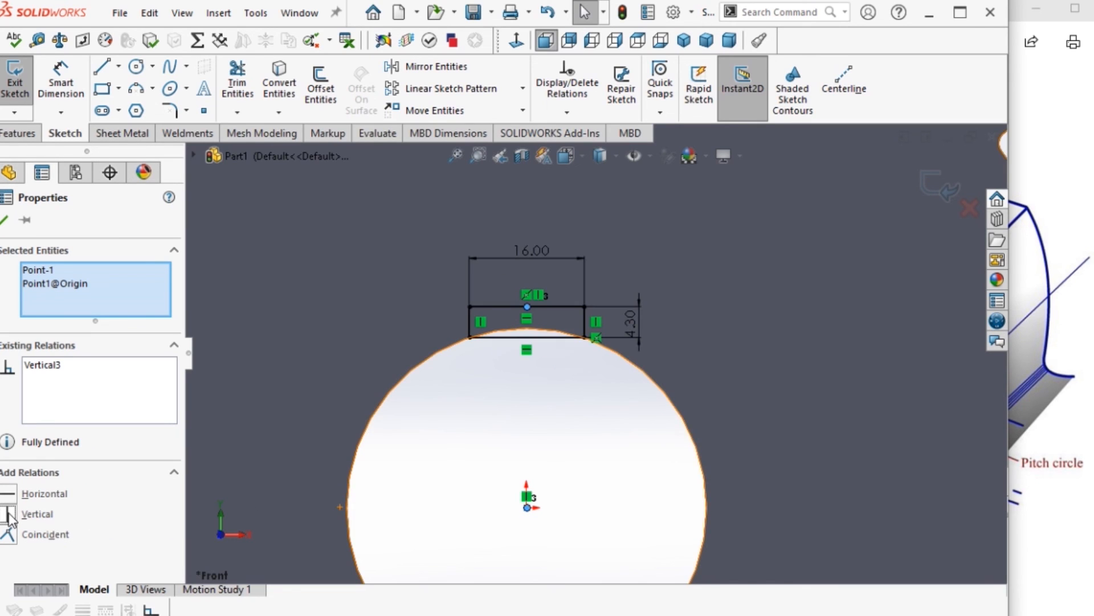
click(4, 219)
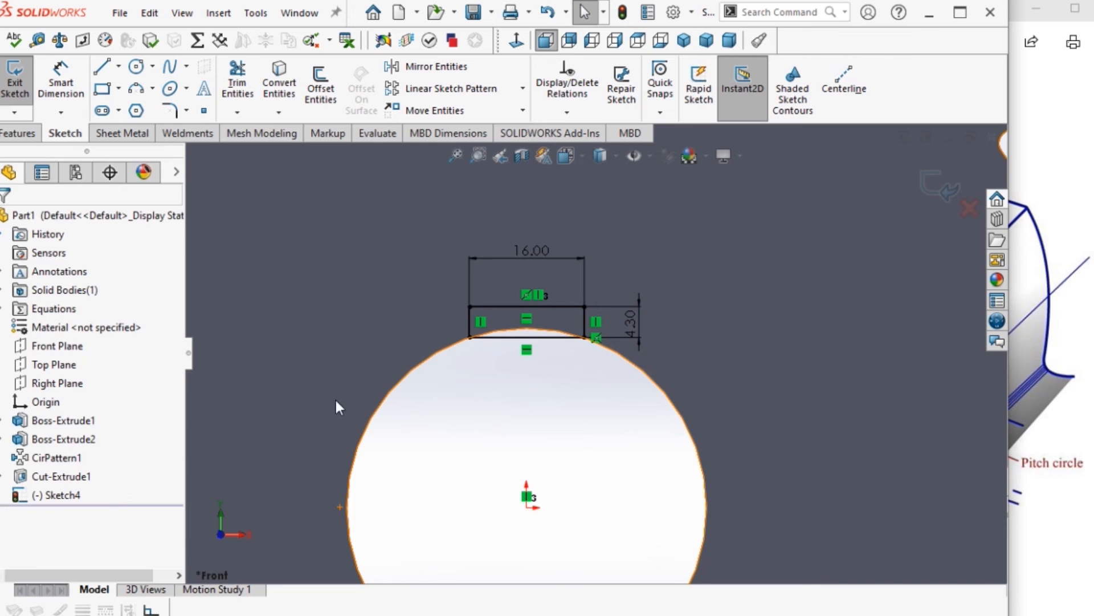
- Cut-extrude the rectangle 72 mm blind through the gear to form the keyway
click(20, 133)
click(241, 89)
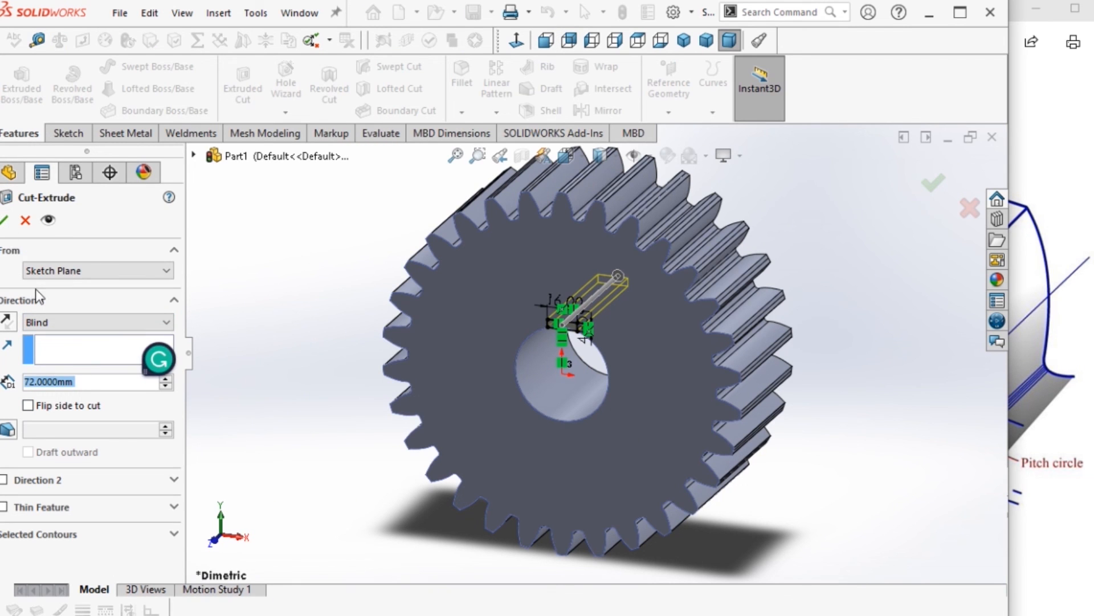
click(6, 221)
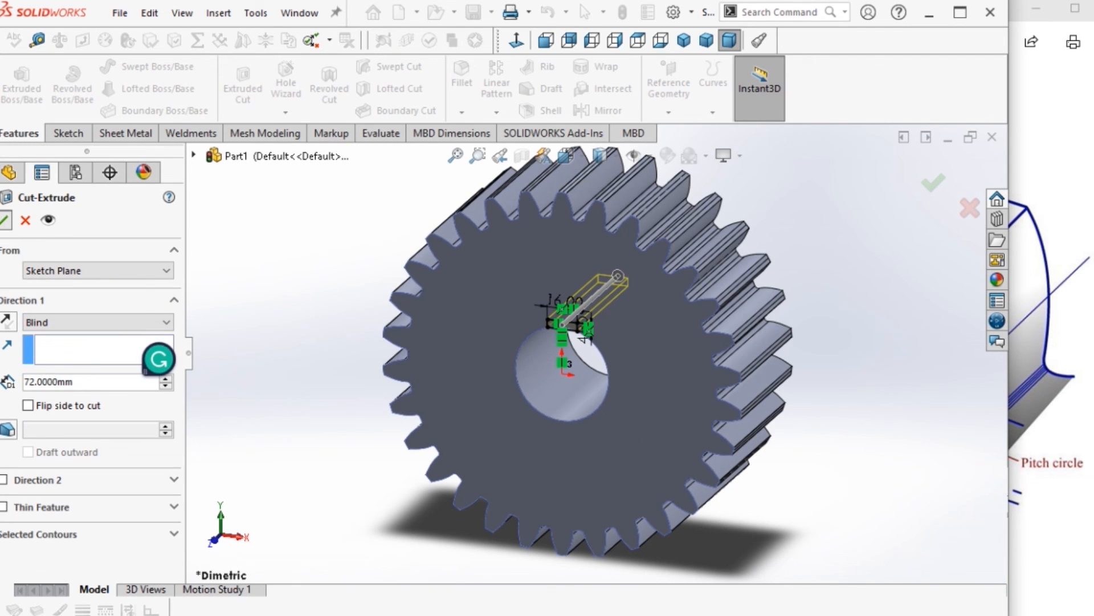
click(333, 234)
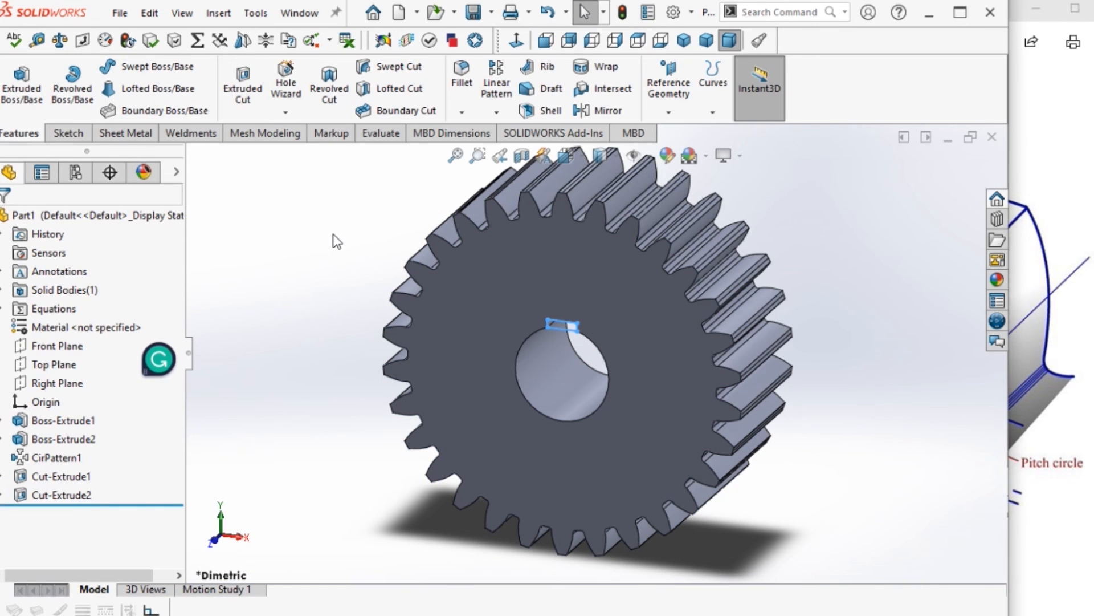
- Assign Alloy Steel from the SOLIDWORKS Steel materials to the gear
scroll(312, 544, up, 1)
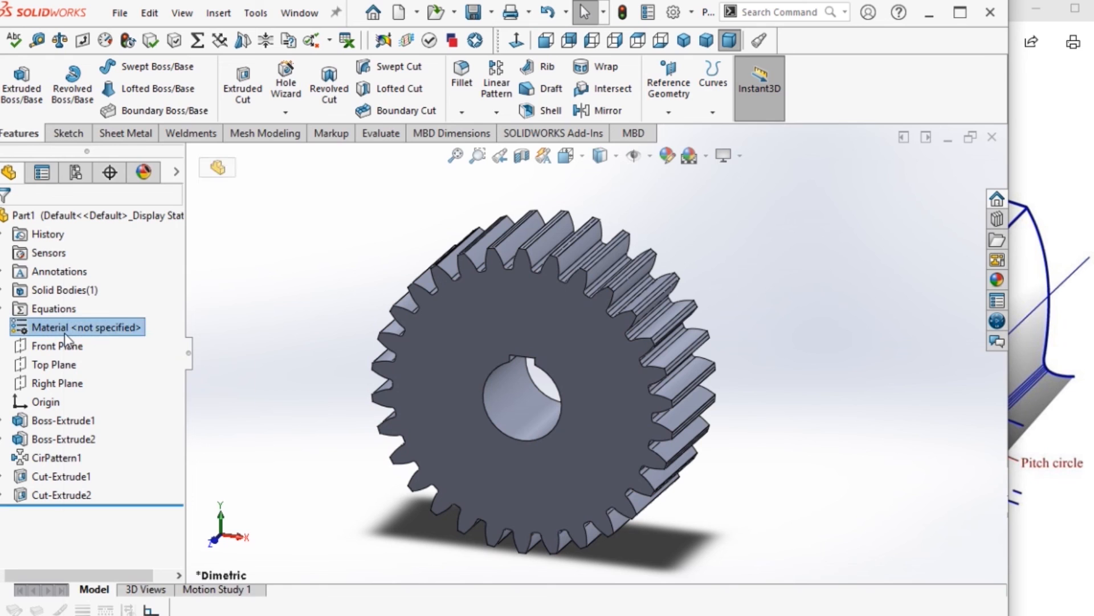
right_click(64, 335)
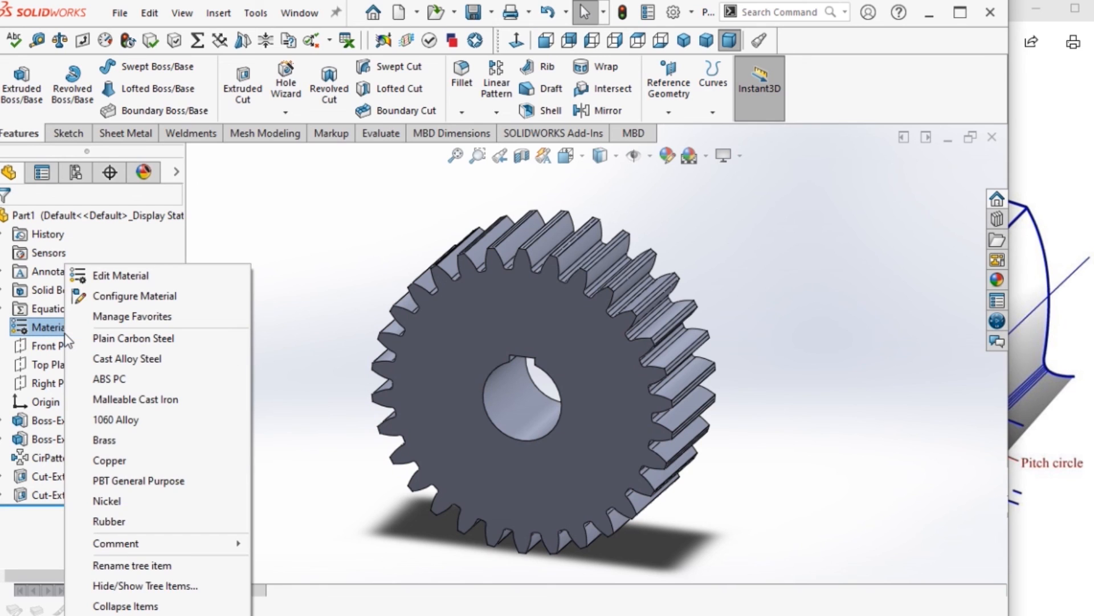
click(96, 277)
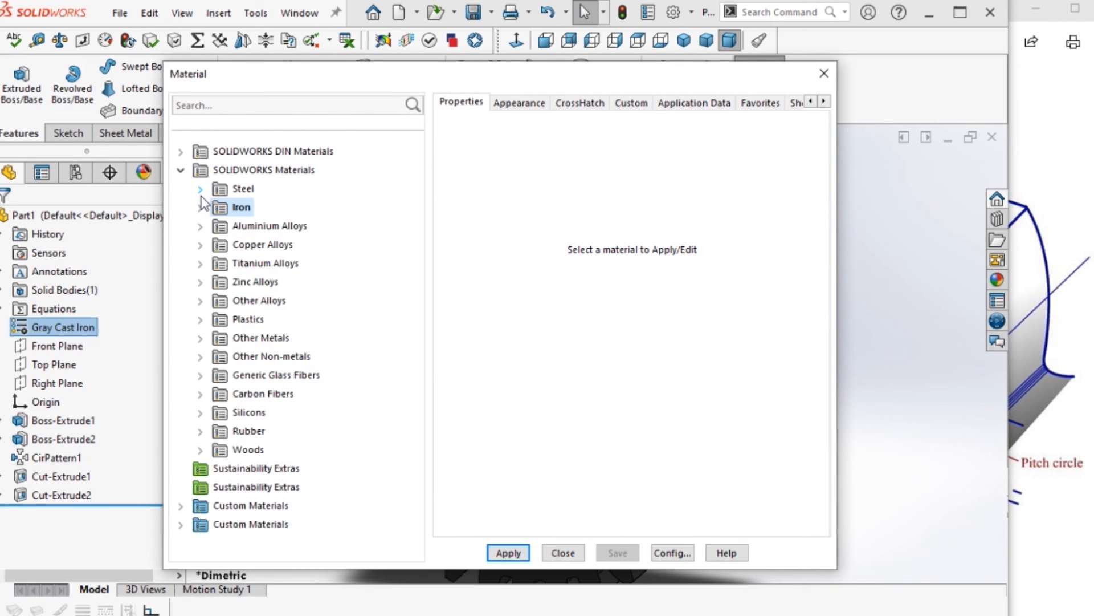
click(200, 189)
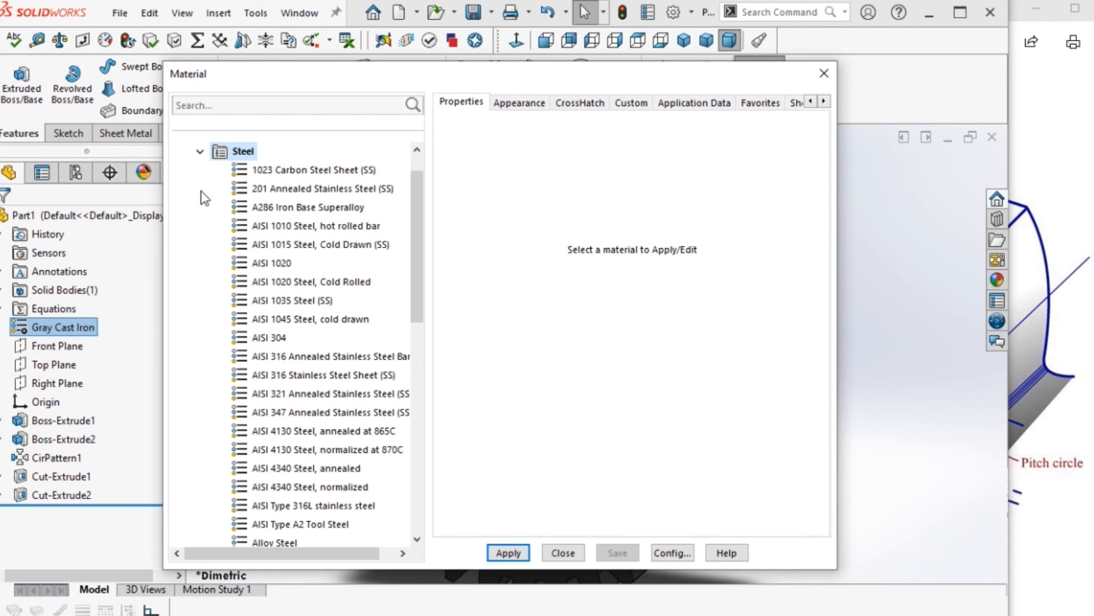
scroll(280, 282, down, 3)
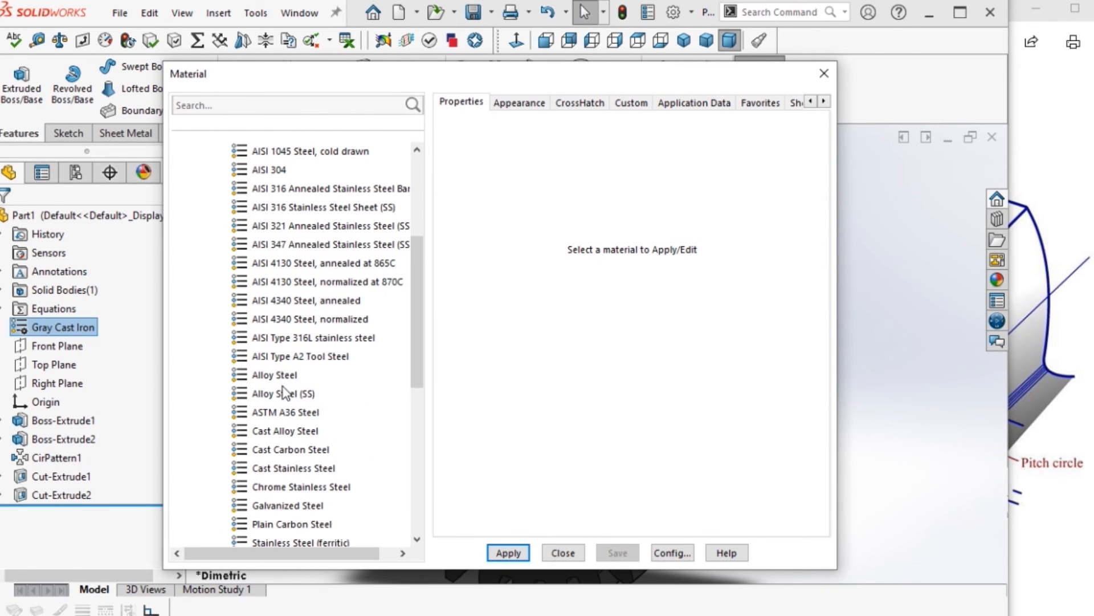
click(269, 375)
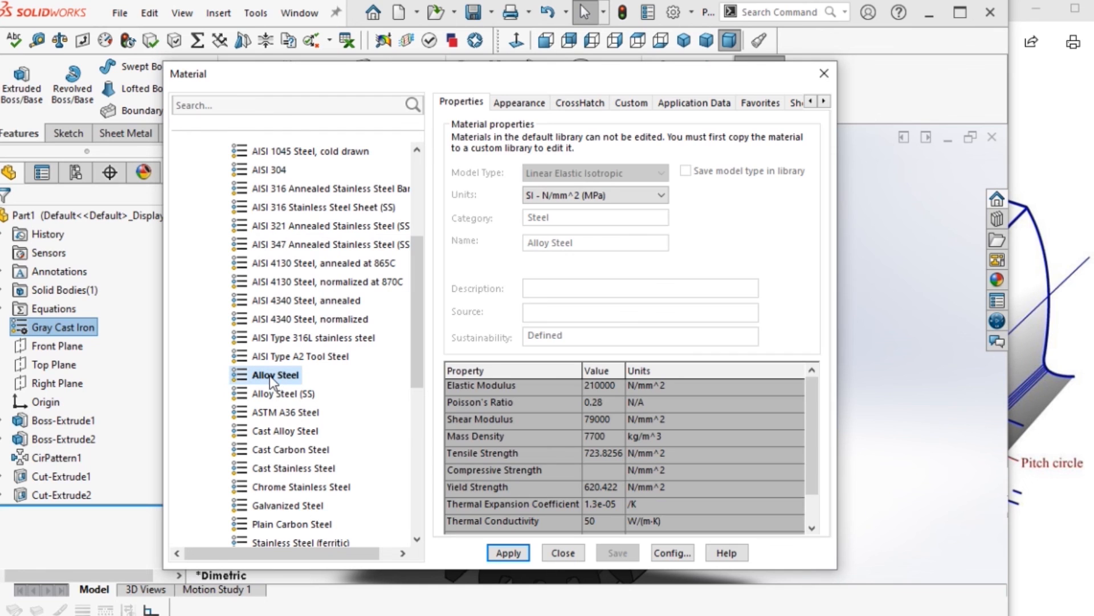
click(498, 552)
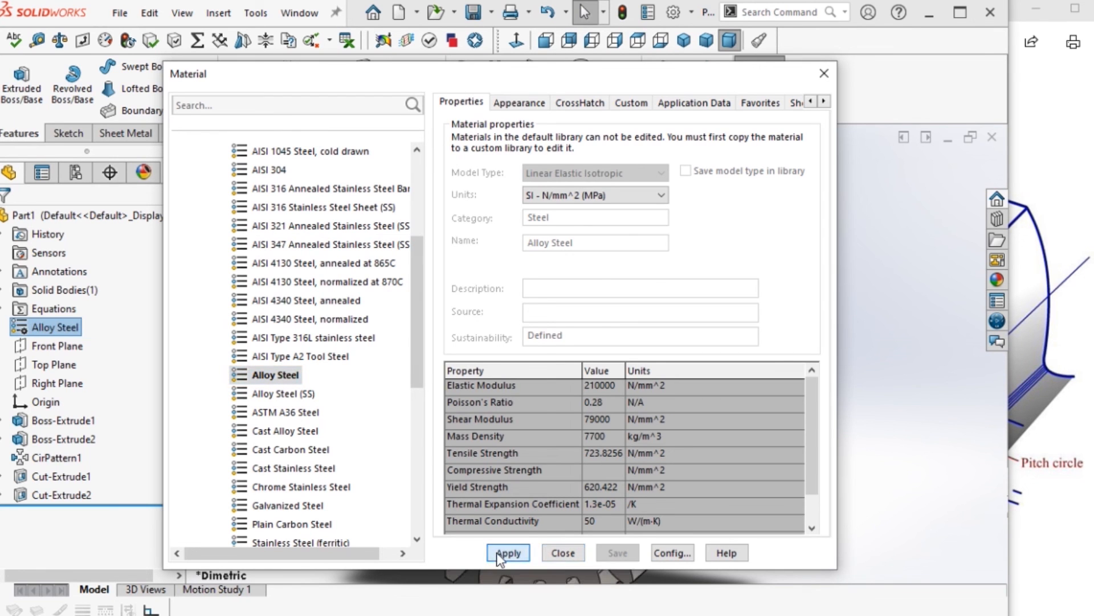
click(561, 552)
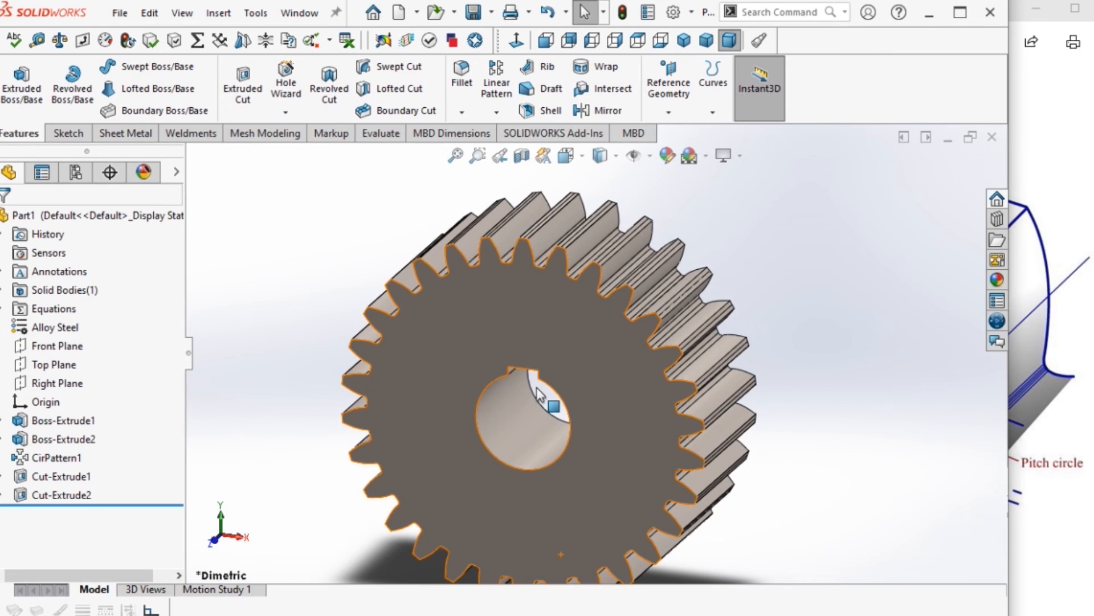
- View the finished gear and its keyway in dimetric and face-on orientations
scroll(593, 360, up, 2)
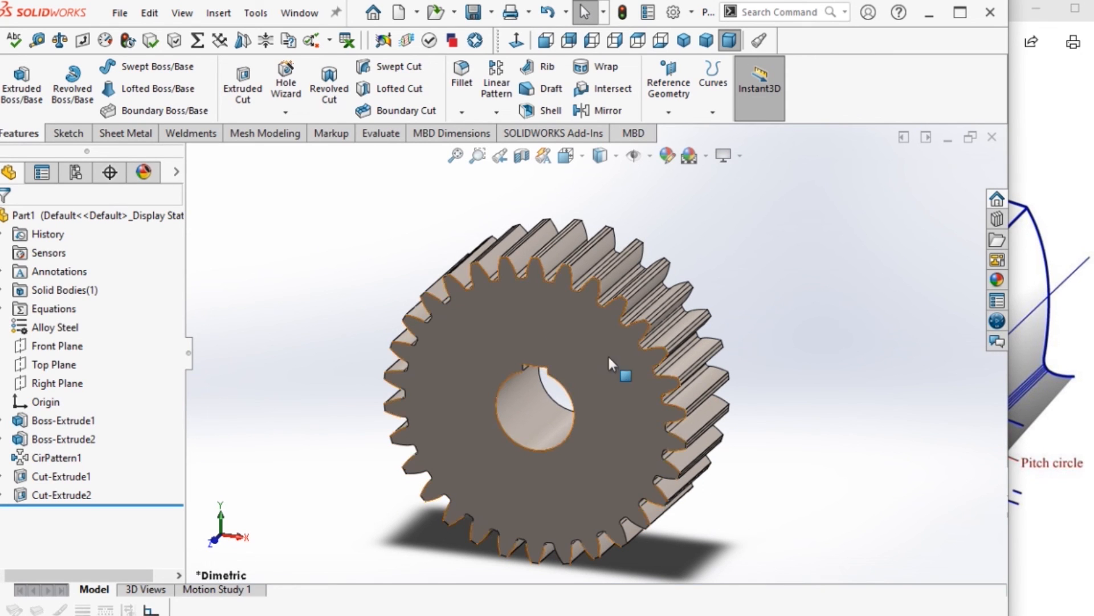
scroll(376, 352, down, 1)
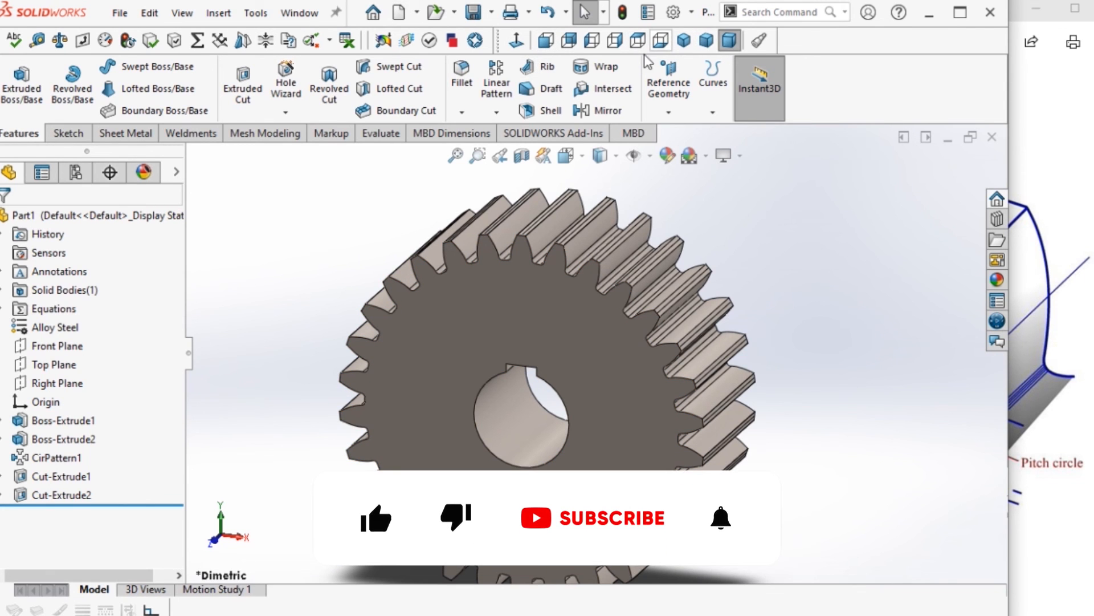
click(515, 43)
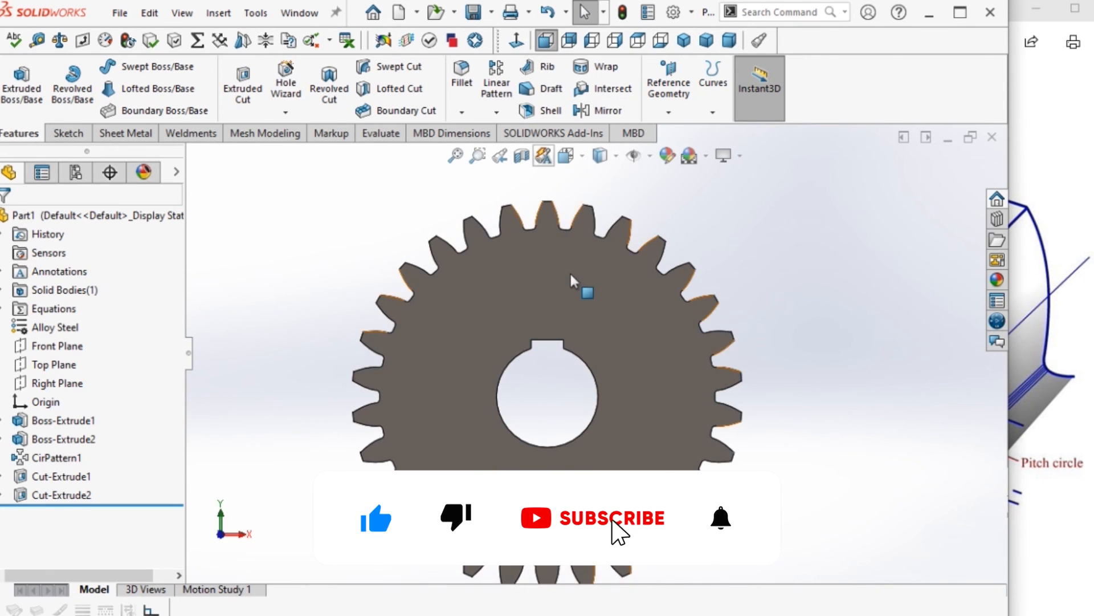